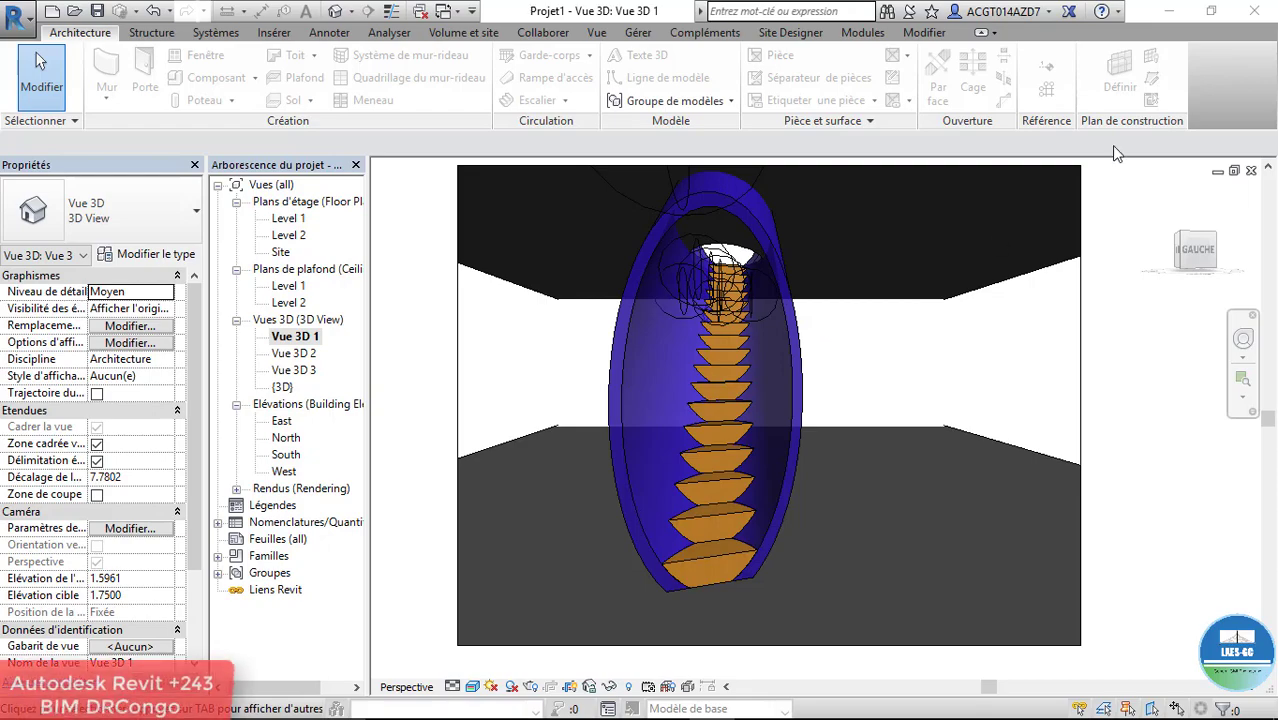
Step: Minimize Revit to reveal the 'Mise à Niveau des Ingenieurs Civils' course slide
left_click(1166, 12)
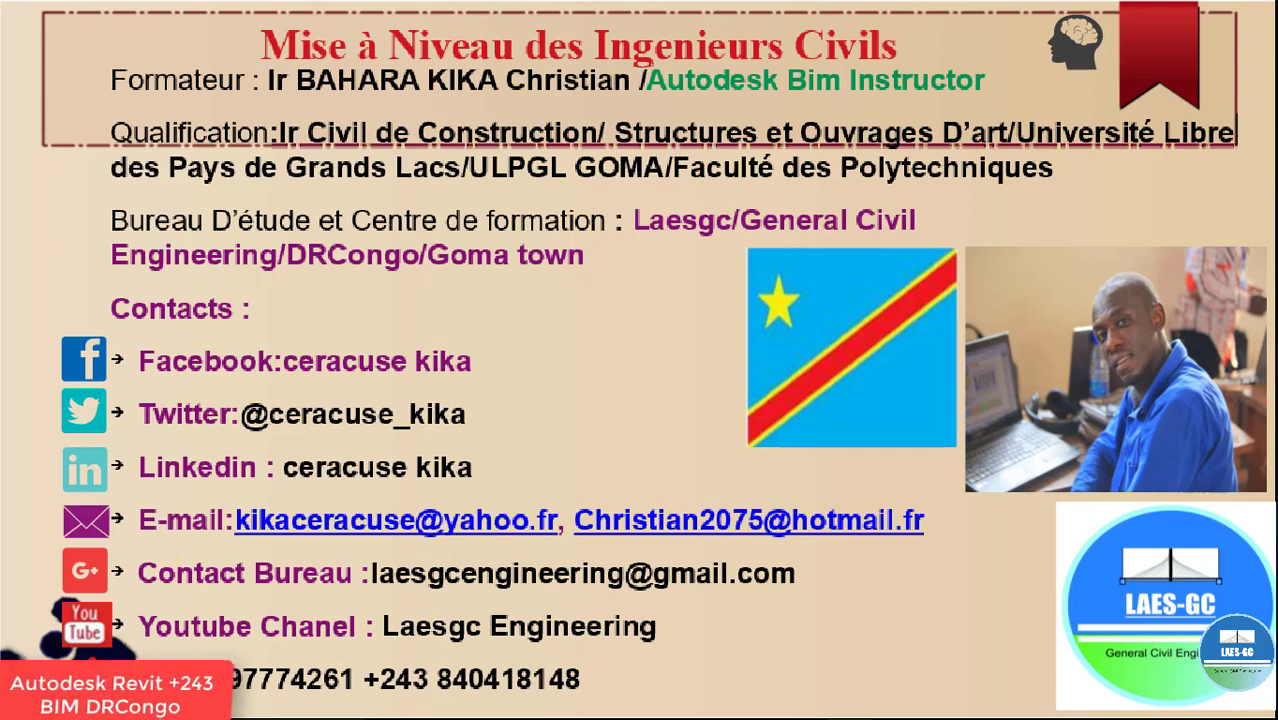
Step: Return to Revit and orbit the tube stair 3D view to a more frontal angle
key("alt+Tab")
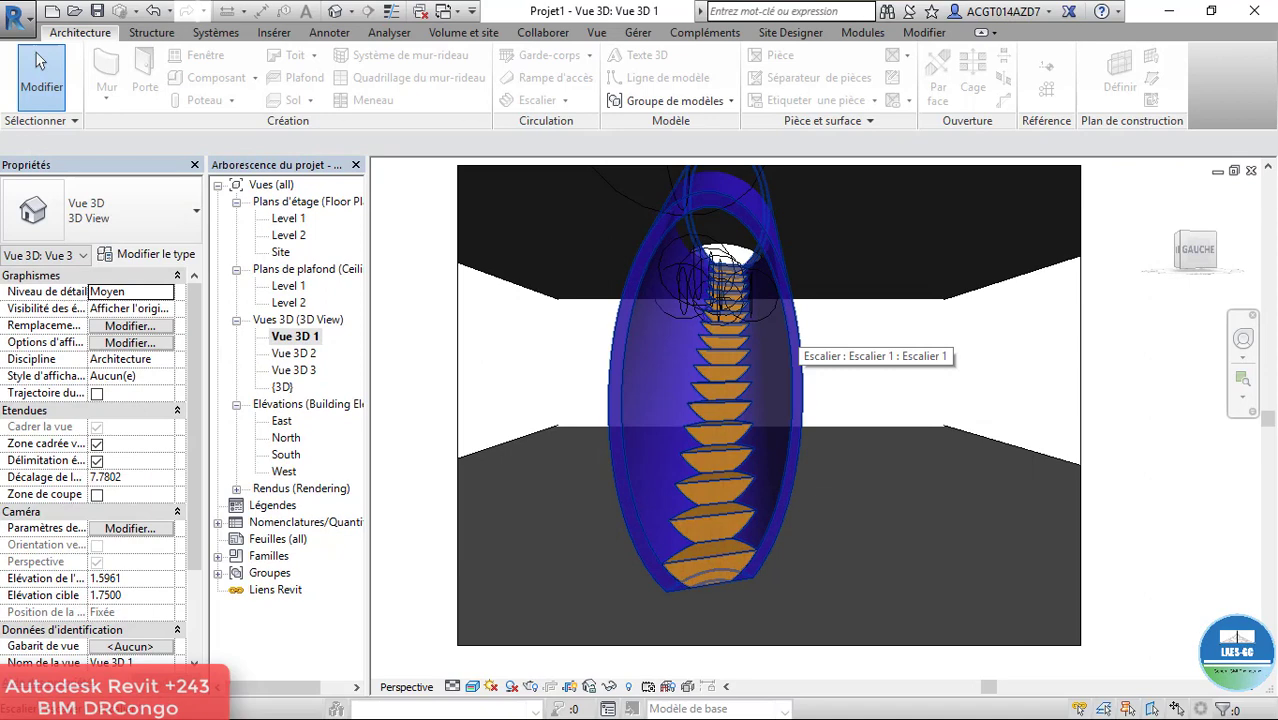
middle_click_drag(805, 355, 794, 370, "shift")
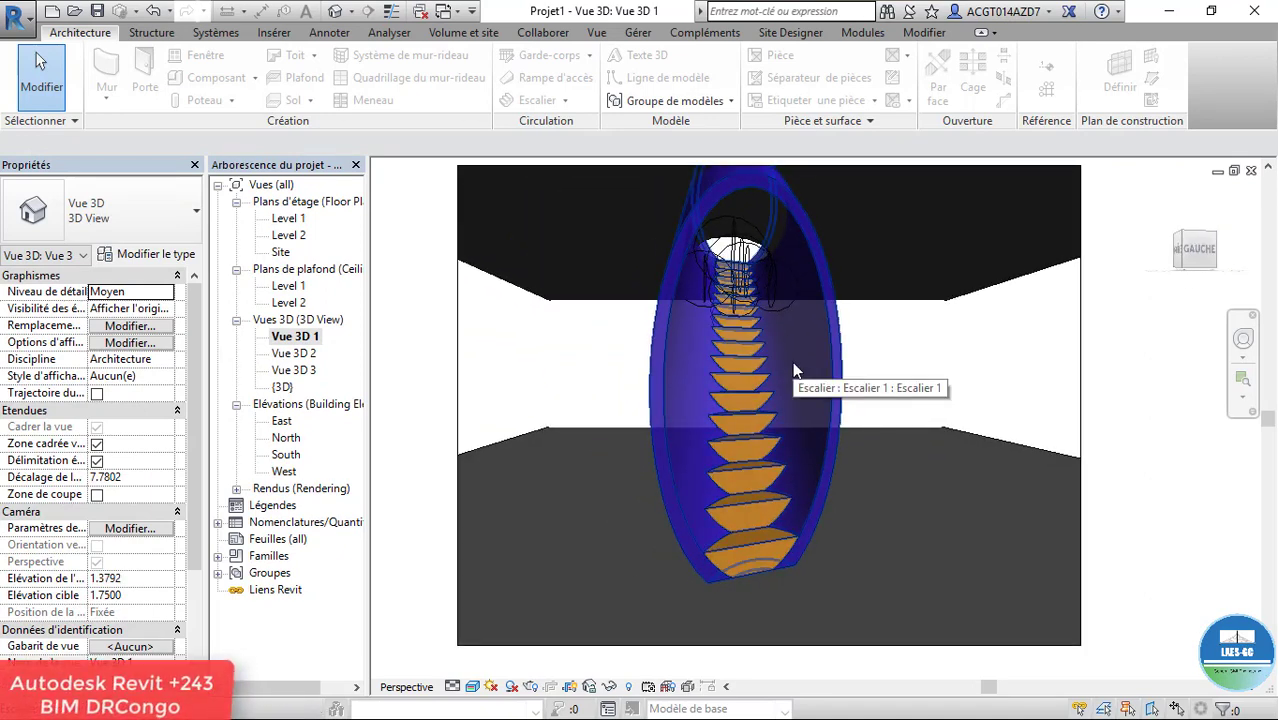
key("alt+Tab")
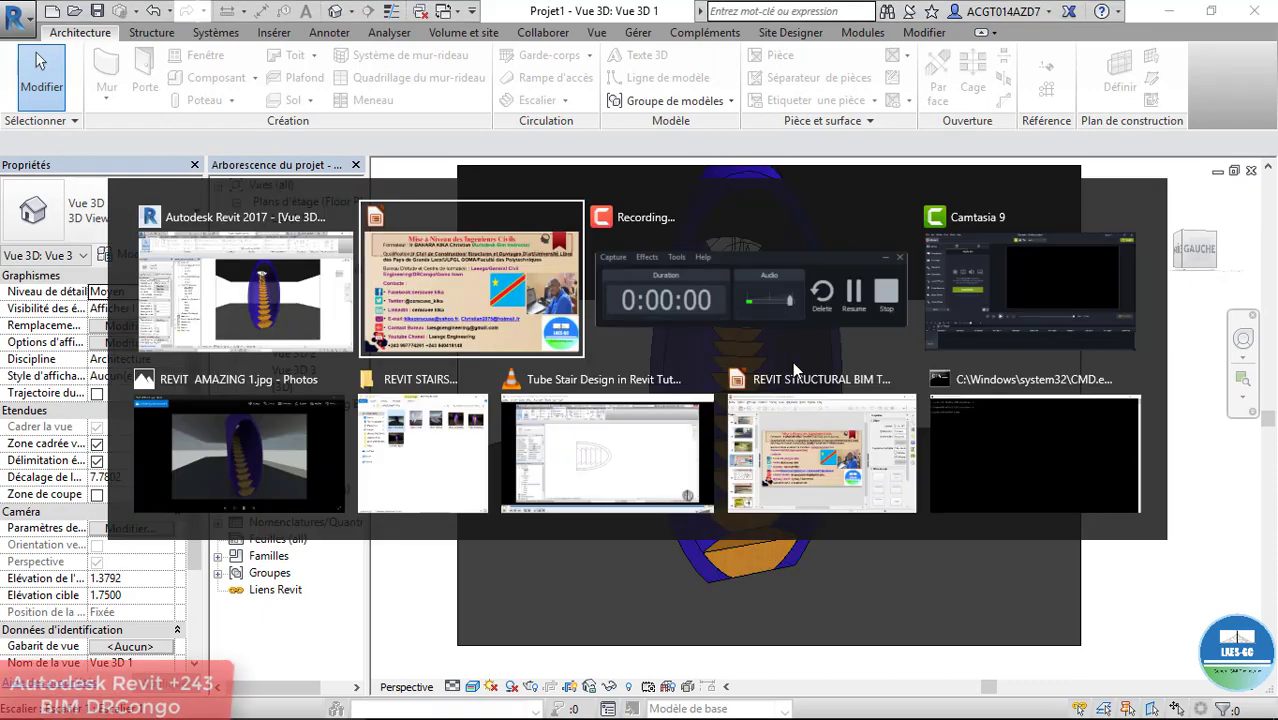
Step: Page through the reference stair photos in Windows Photos until REVIT STRANGE.jpg appears
key("alt+Tab")
key("alt+Tab")
key("alt+Tab")
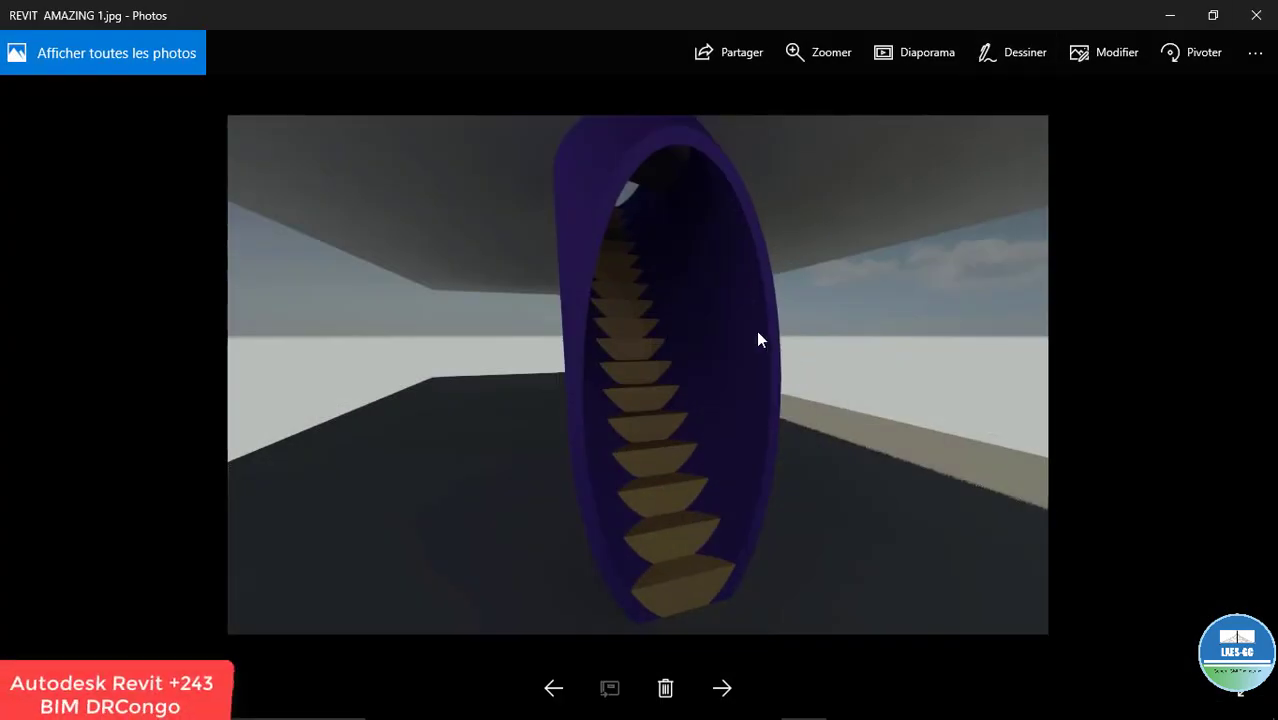
left_click(738, 689)
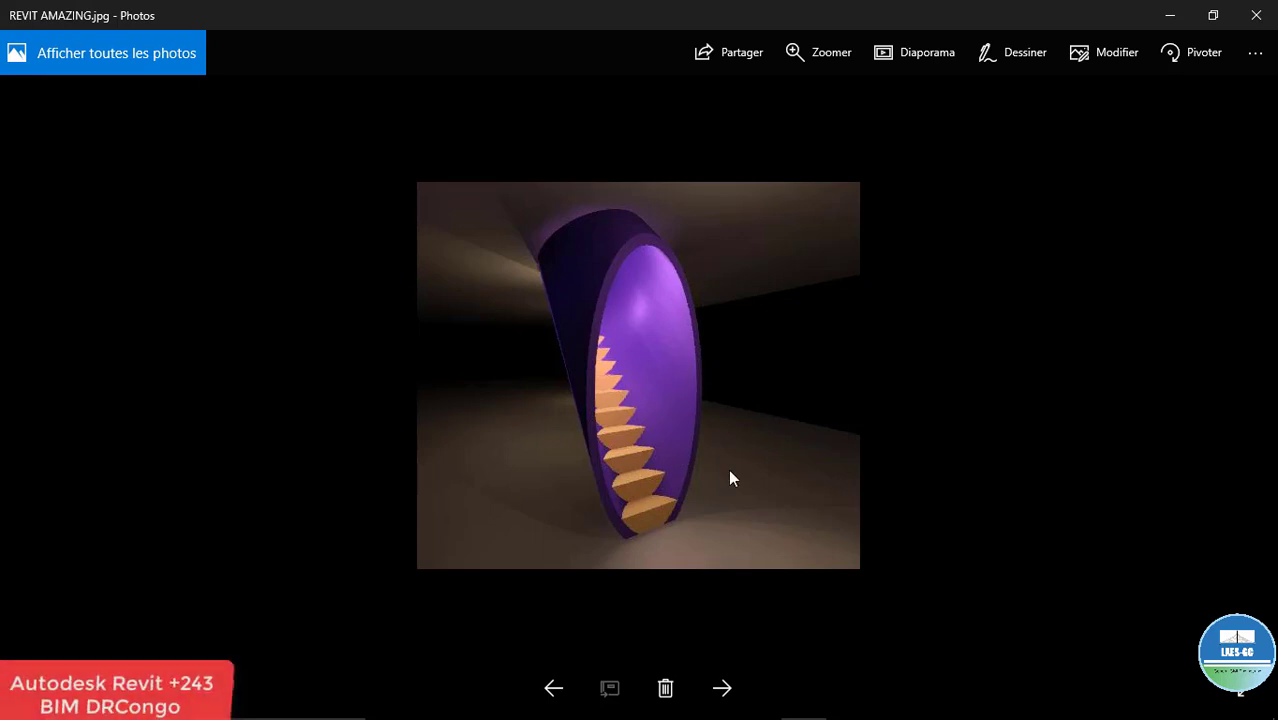
left_click(735, 688)
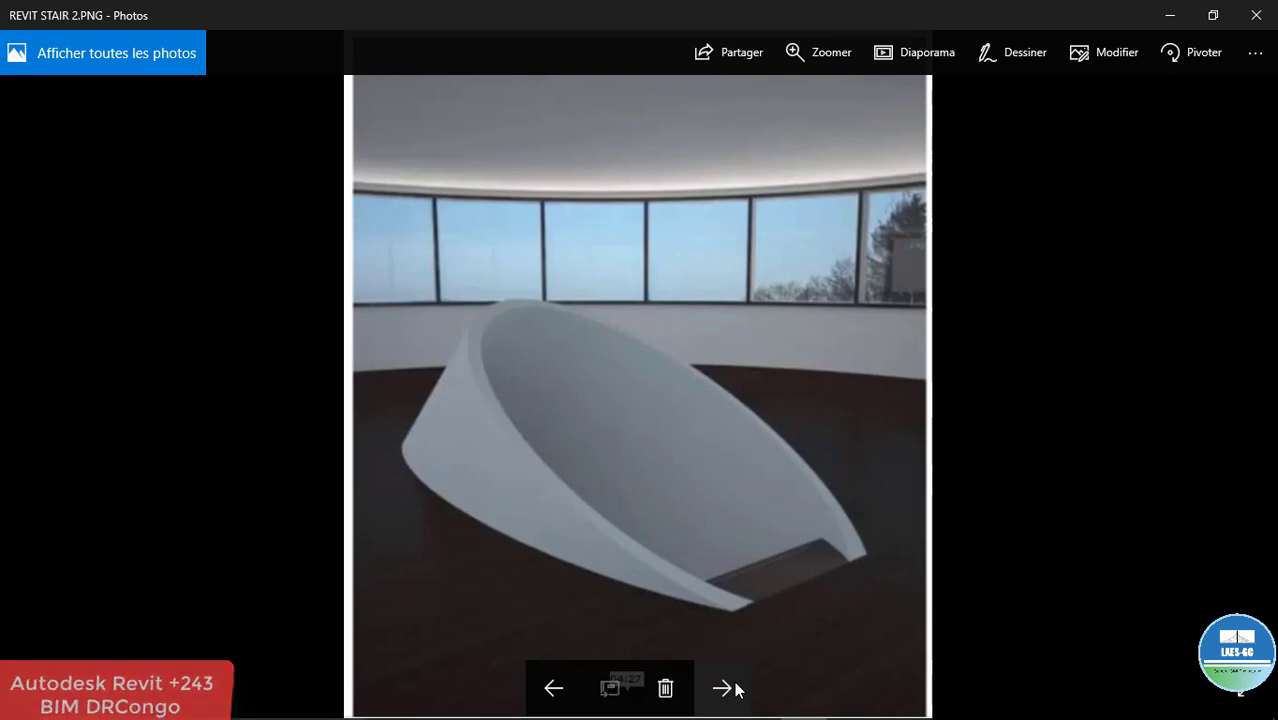
left_click(724, 688)
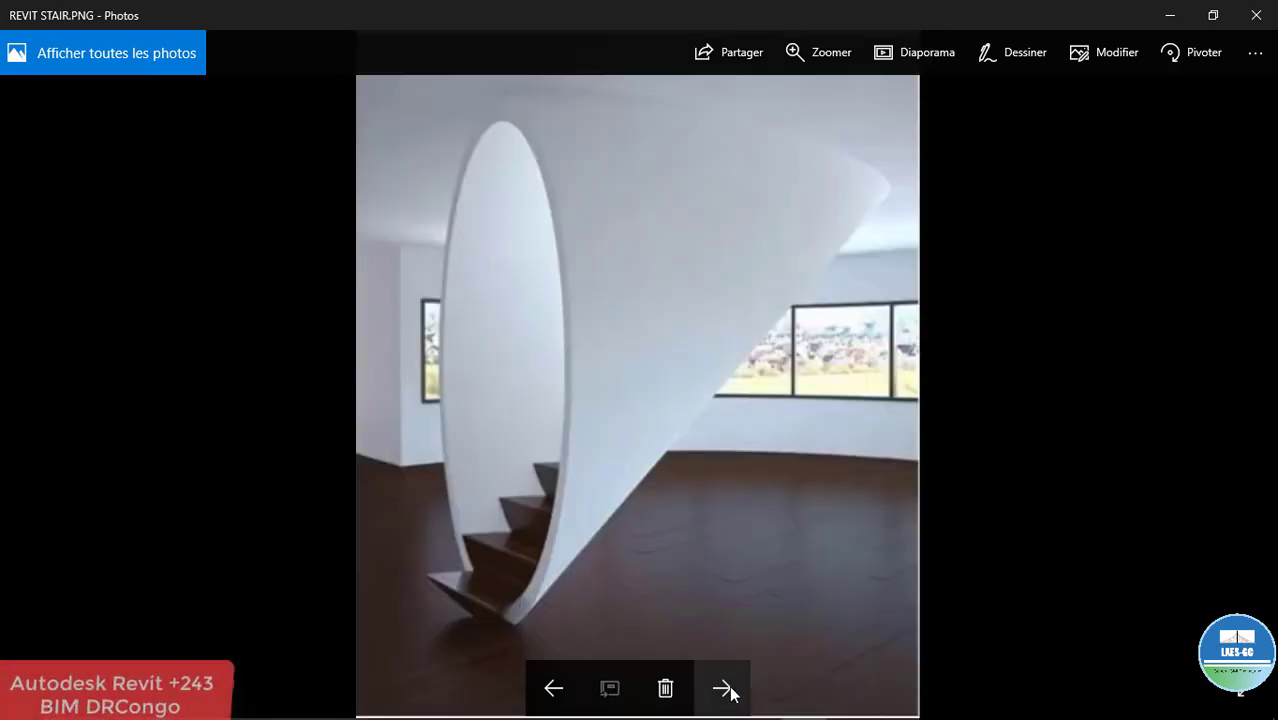
left_click(724, 688)
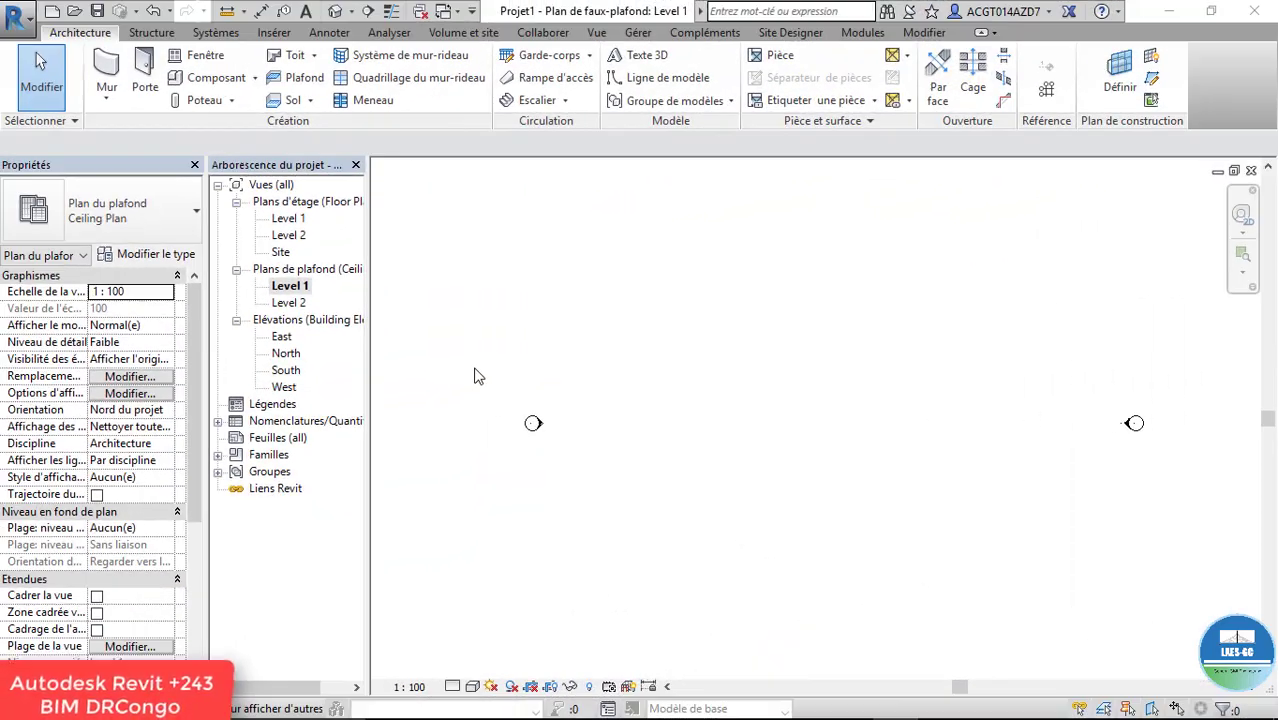
Step: Start an architectural floor on Level 1 with the Generic 150mm type
scroll(585, 428, "down", 4)
scroll(585, 428, "up", 2)
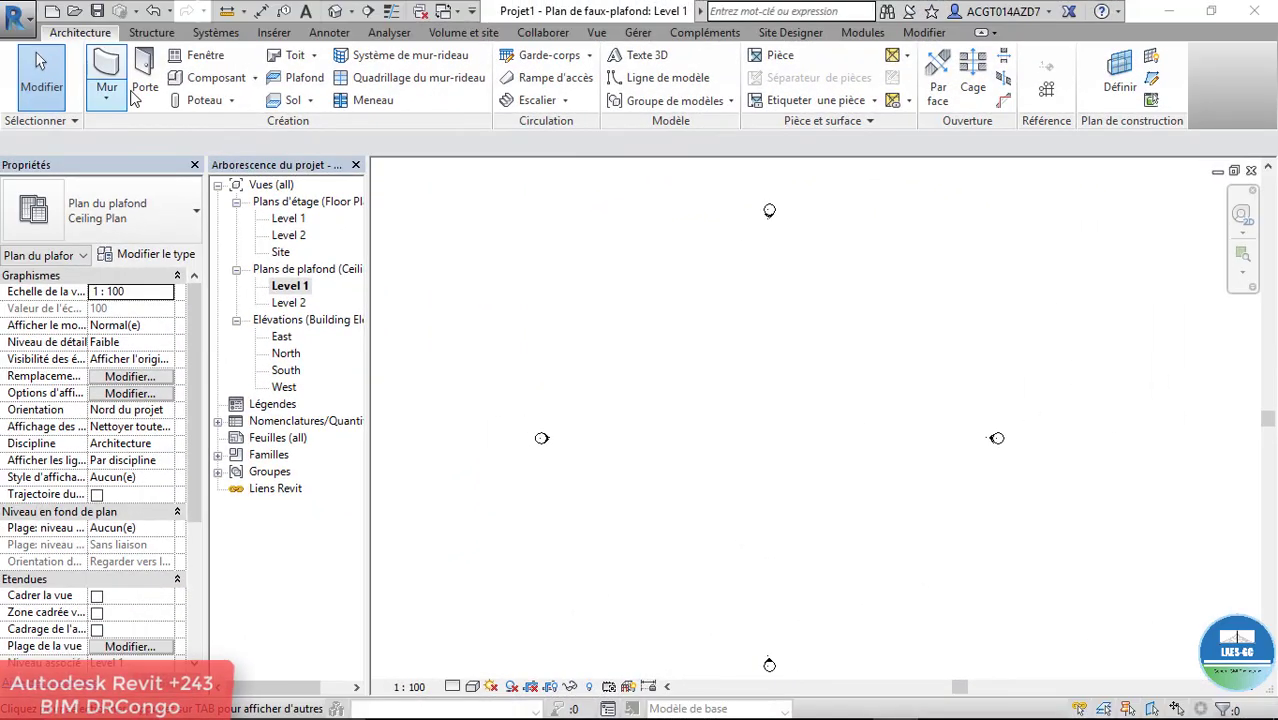
left_click(310, 100)
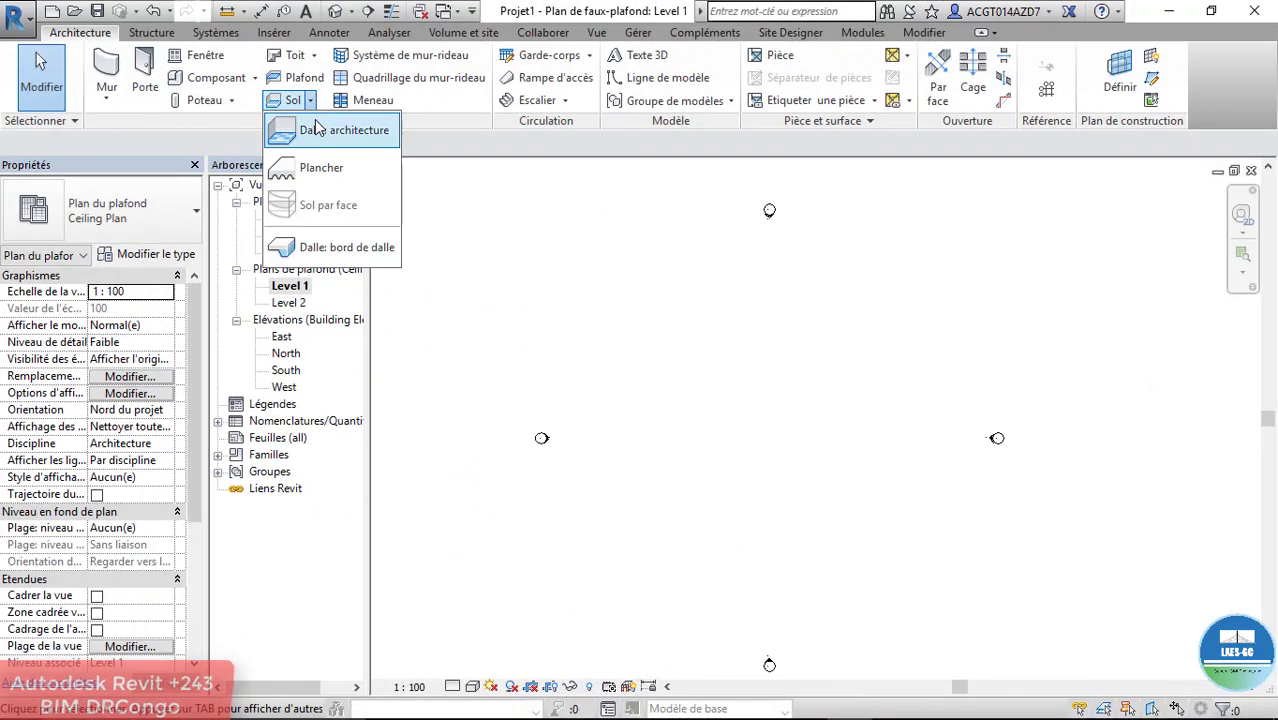
left_click(320, 135)
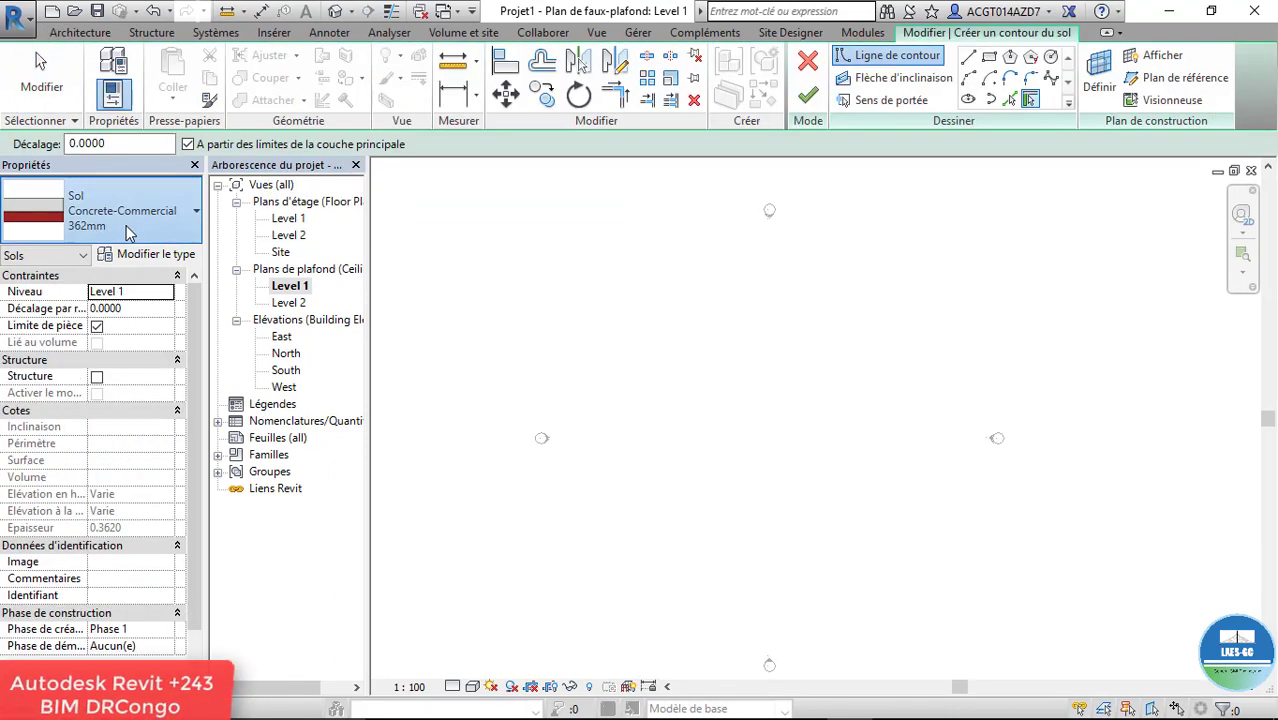
left_click(130, 236)
left_click(118, 406)
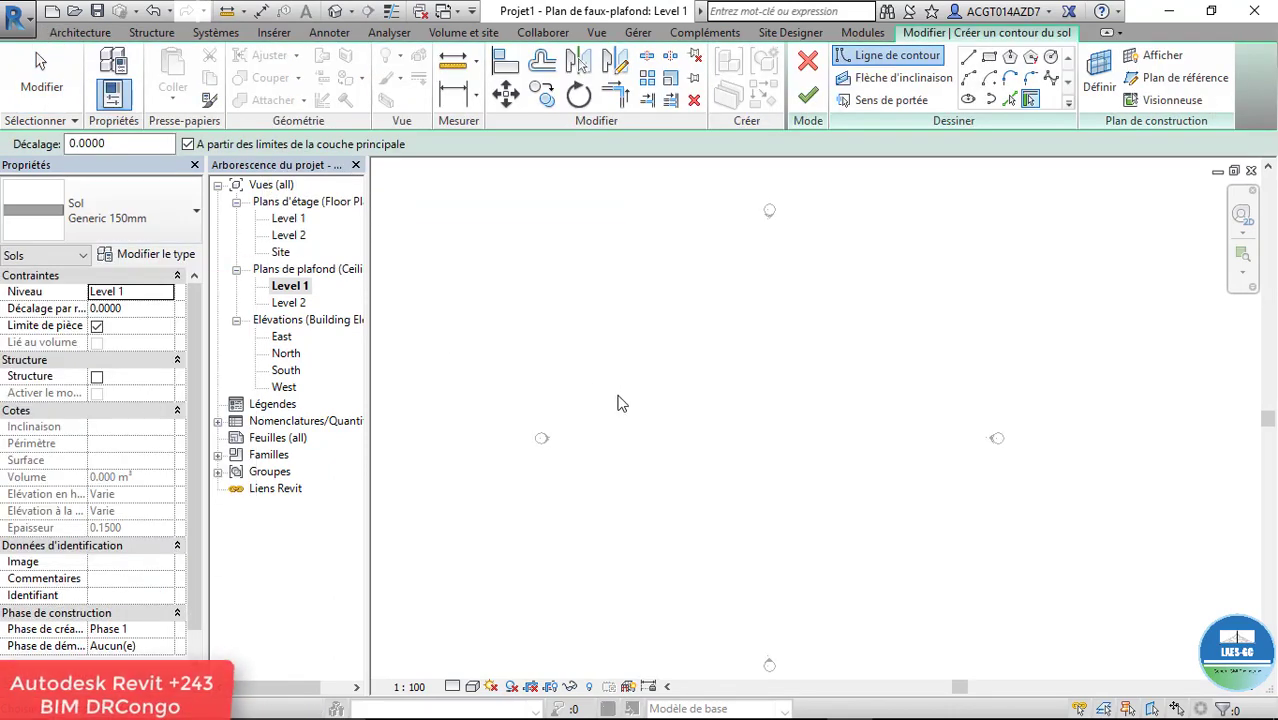
Step: Sketch a rectangular boundary with width 14 (14 × 16) and finish the floor
left_click(989, 57)
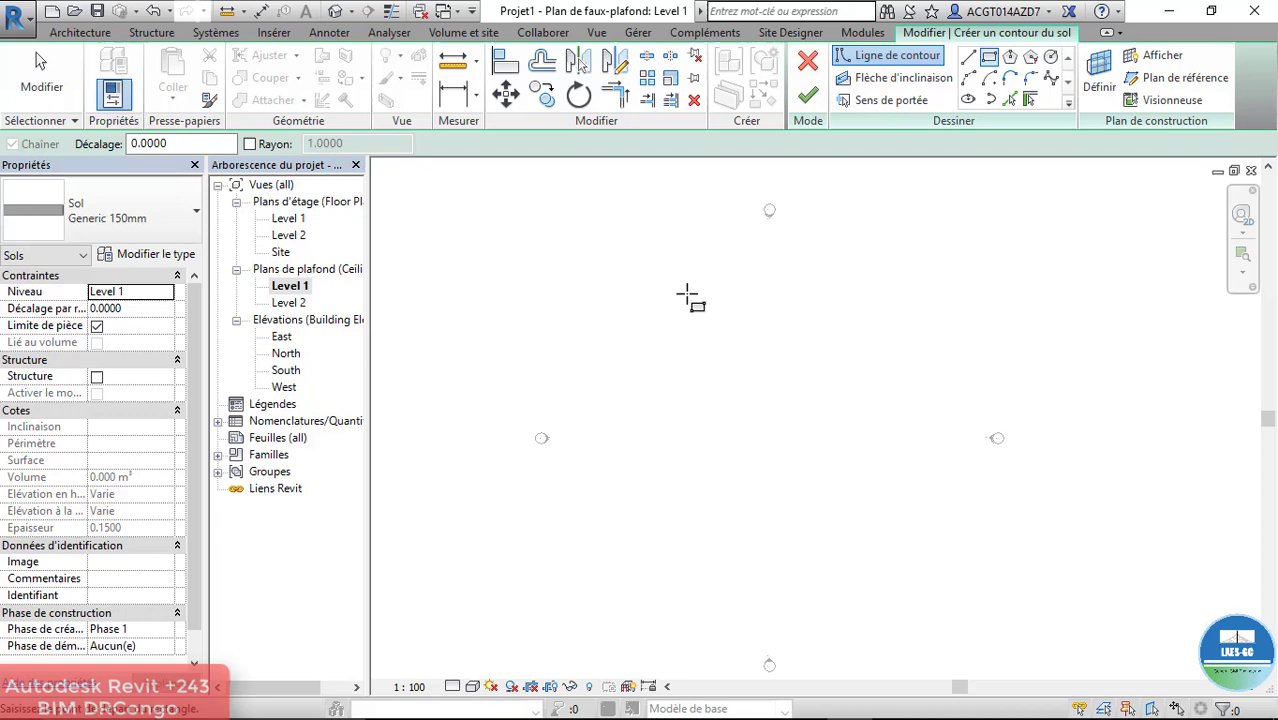
left_click(616, 328)
left_click(868, 473)
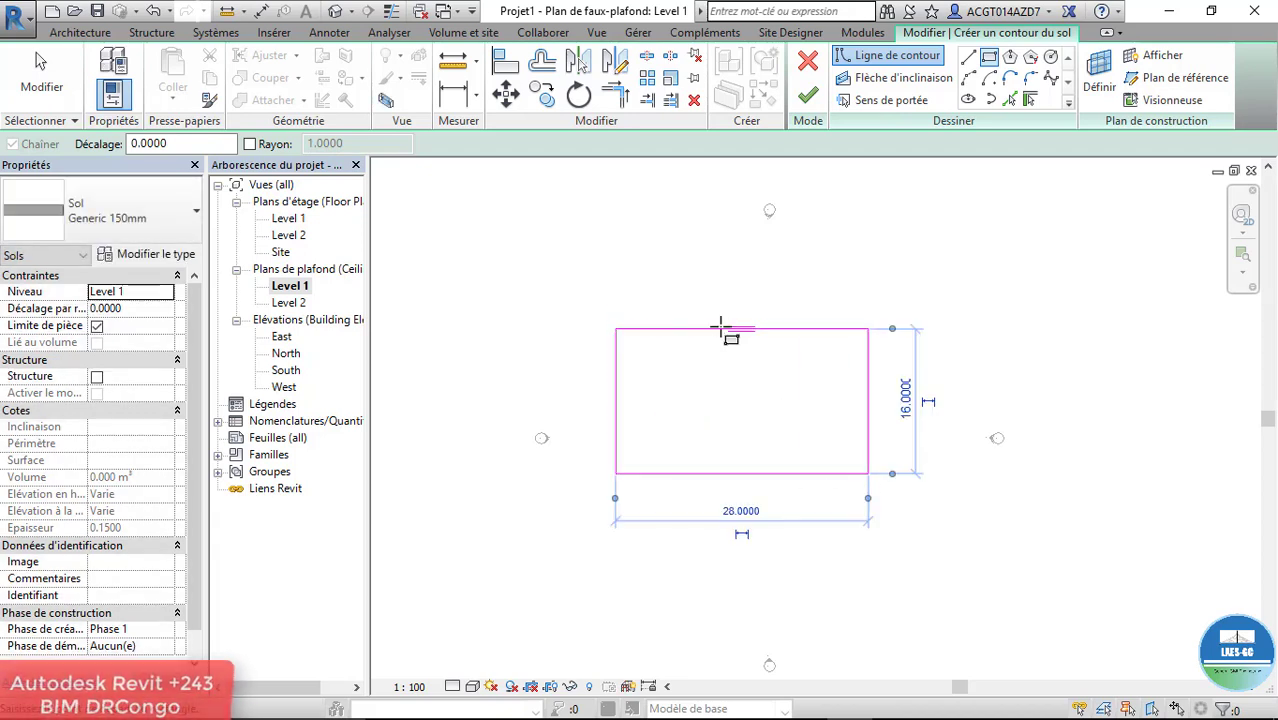
scroll(718, 328, "up", 2)
scroll(713, 327, "down", 2)
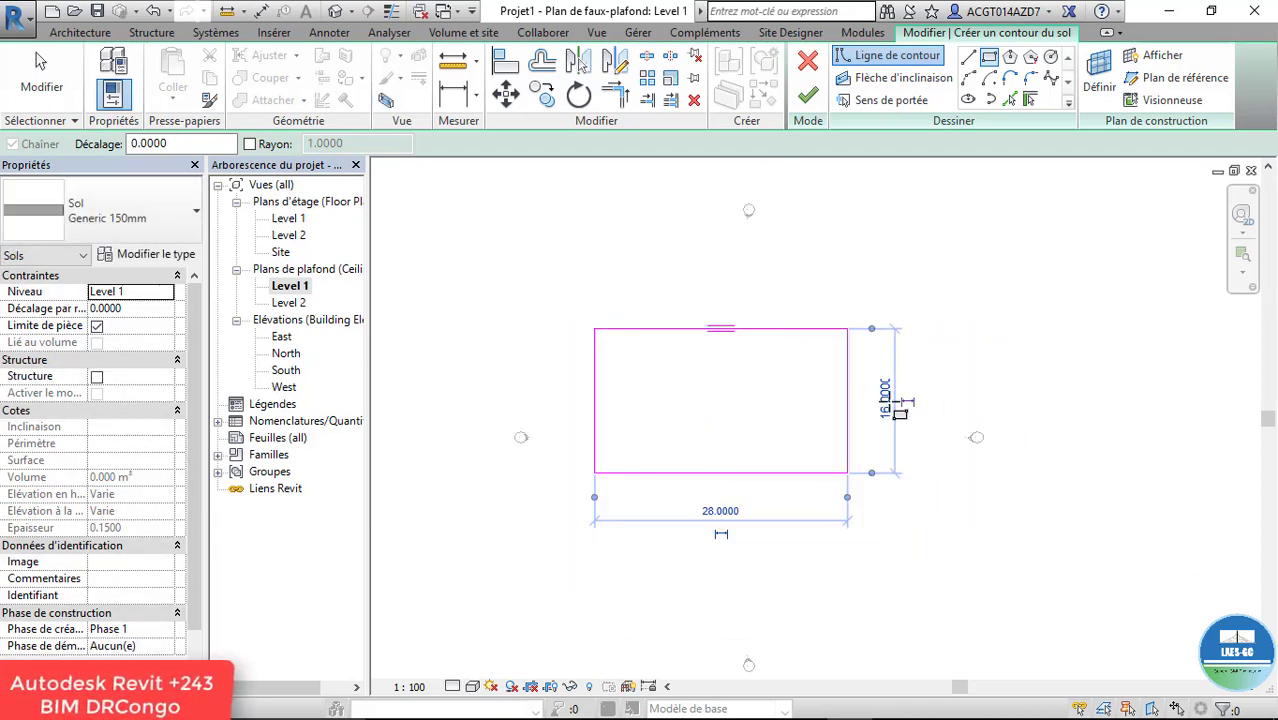
left_click(721, 512)
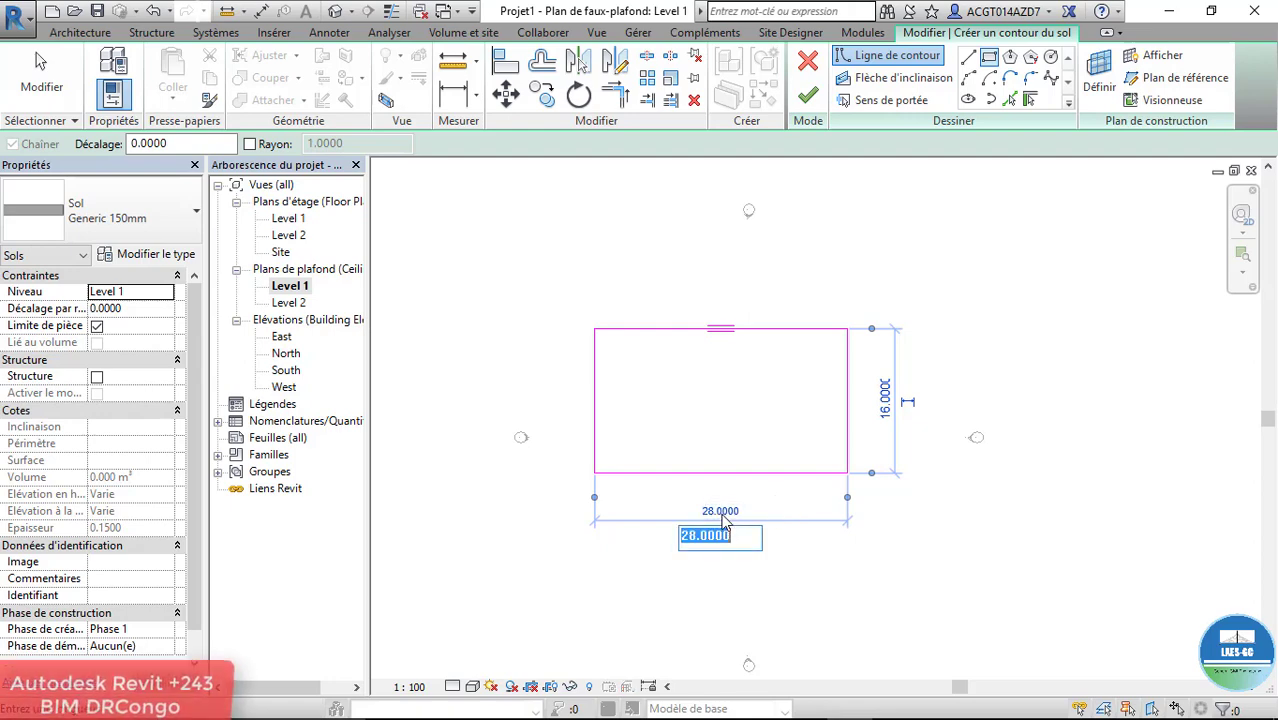
type("14")
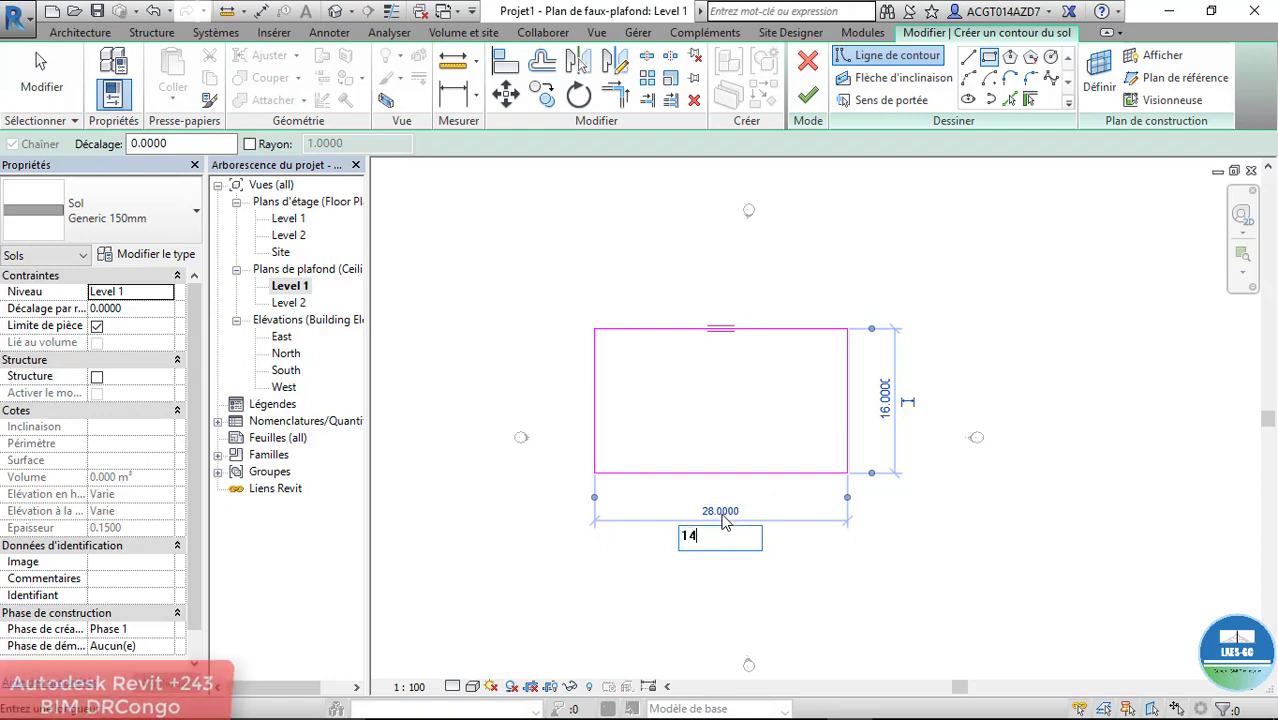
key("Return")
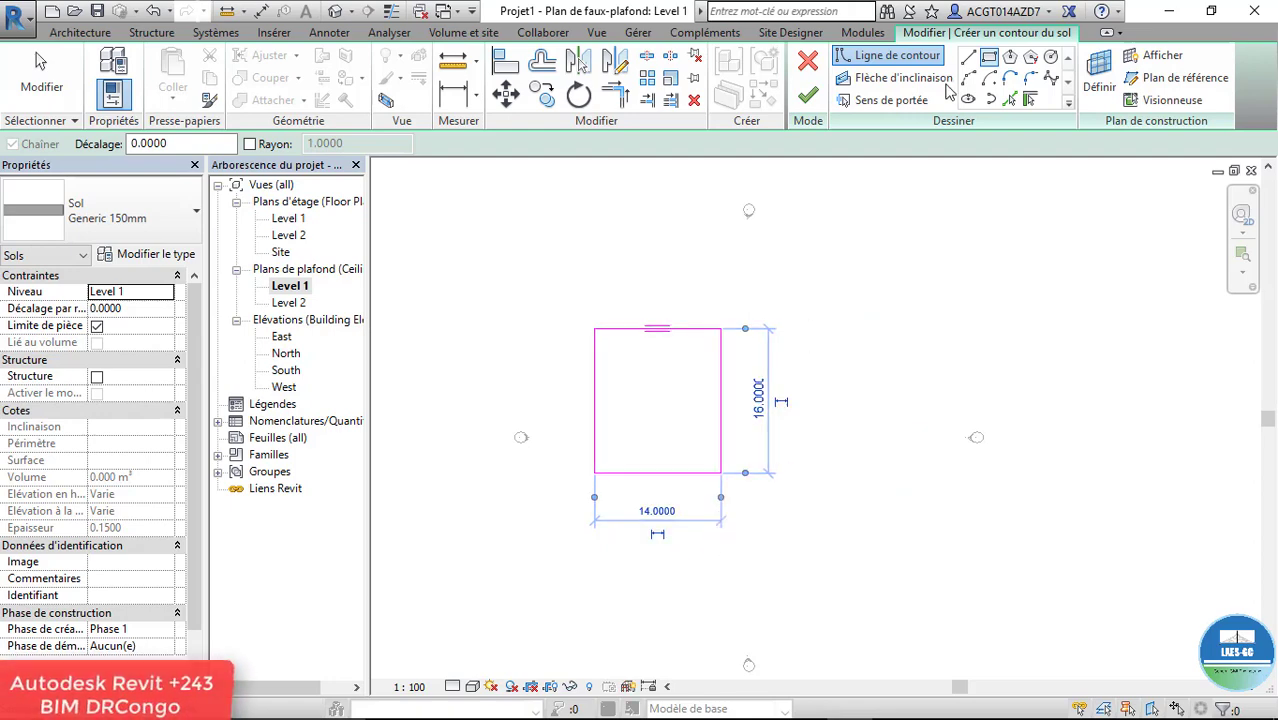
left_click(808, 100)
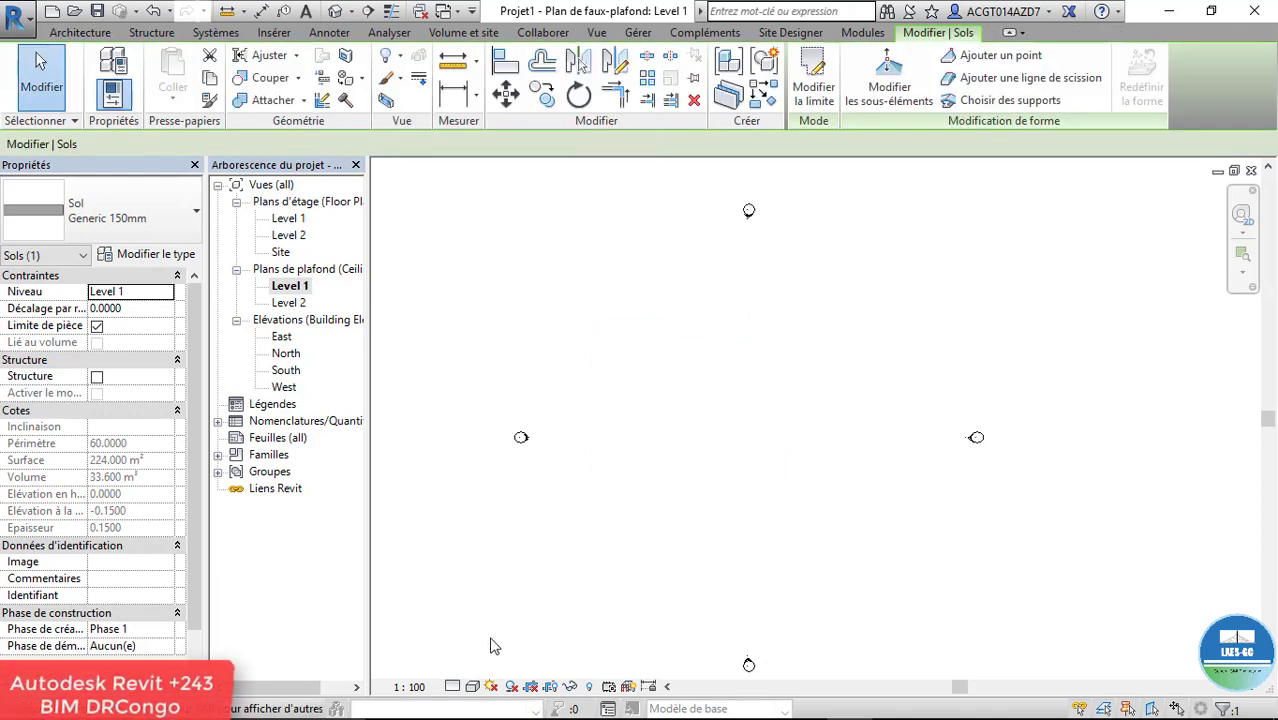
Step: Set the view to high detail level and a shaded visual style
left_click(472, 686)
left_click(476, 668)
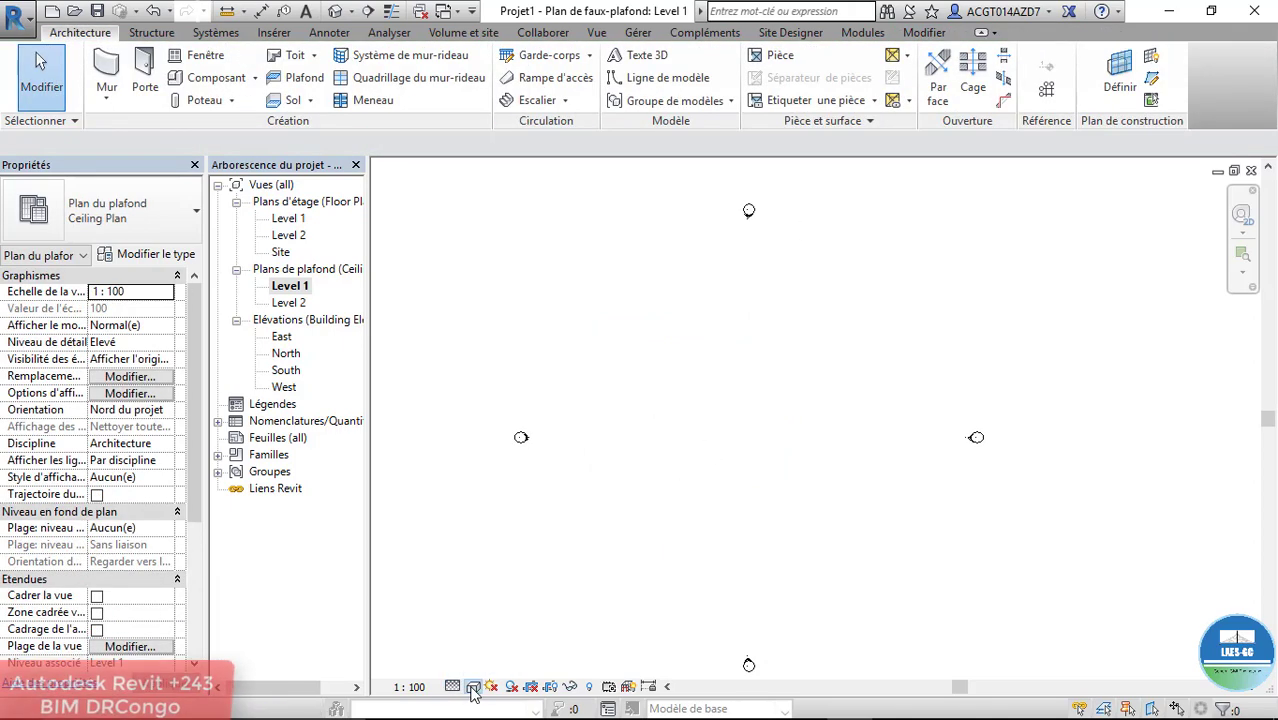
left_click(472, 686)
left_click(500, 647)
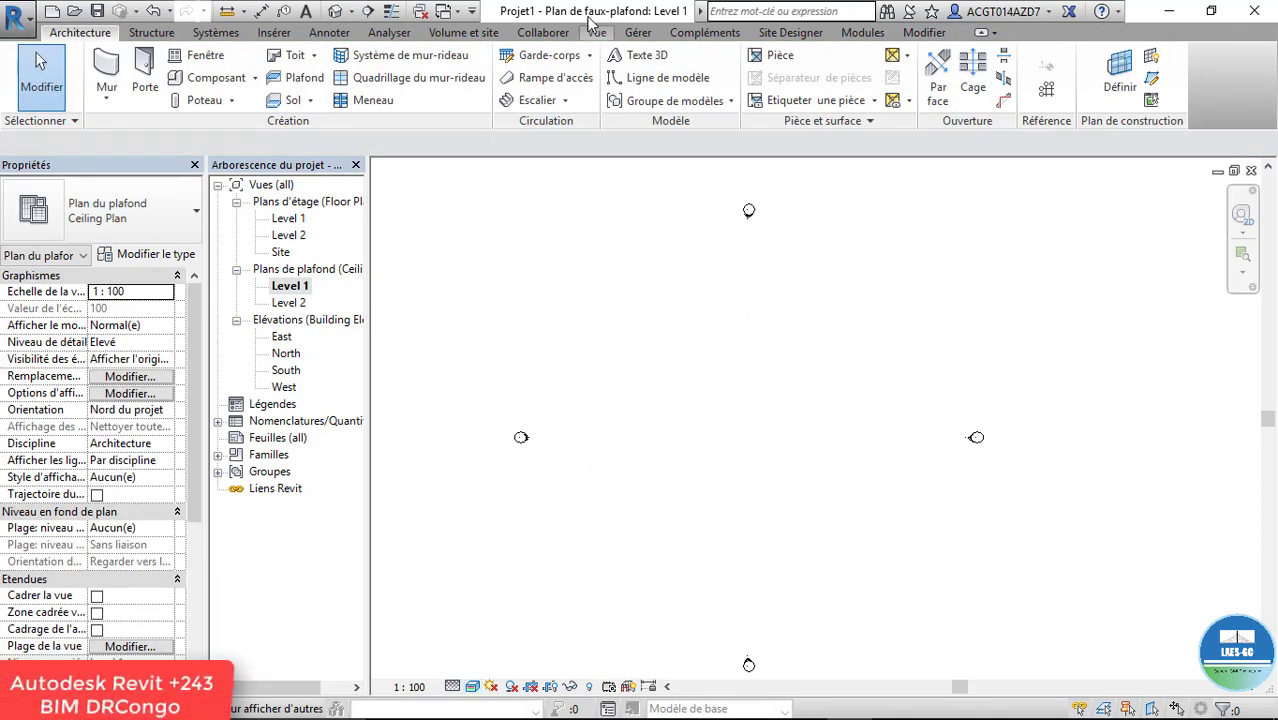
Step: Copy the floor in 3D and paste it aligned to Level 2, then open the Level 1 plan
left_click(338, 12)
scroll(571, 434, "down", 2)
left_click(630, 436)
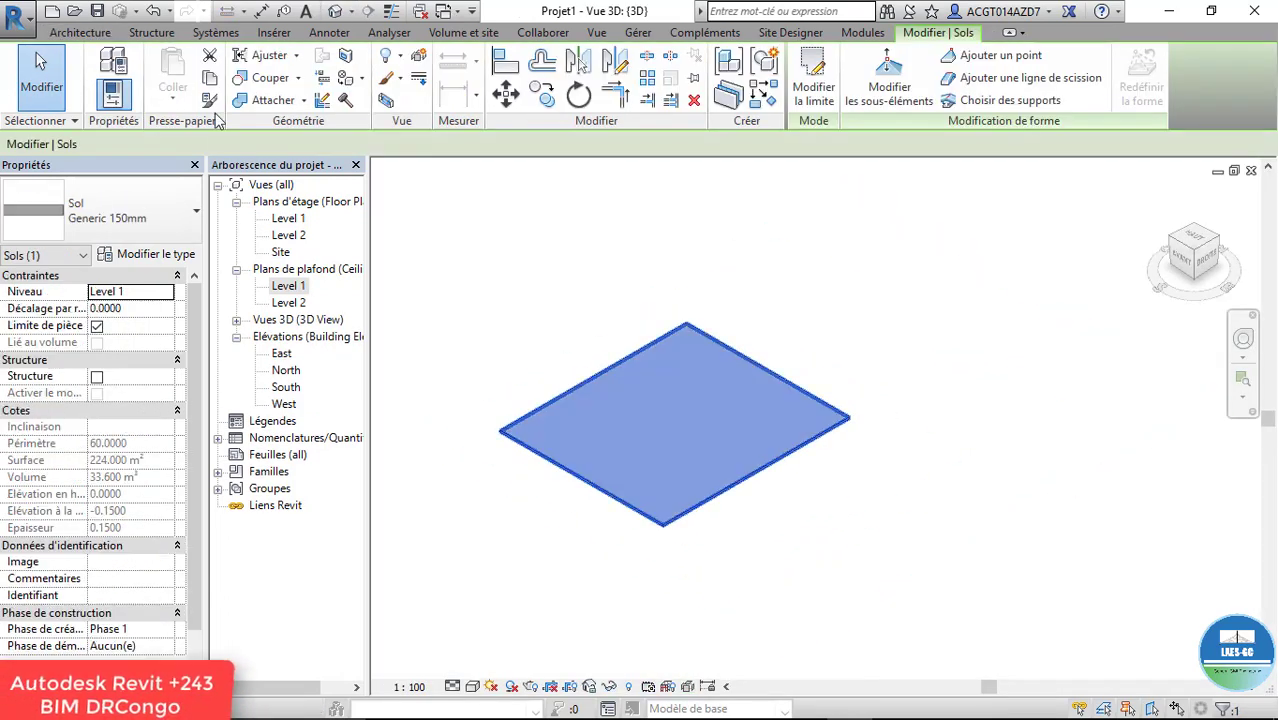
left_click(209, 77)
left_click(172, 100)
left_click(279, 180)
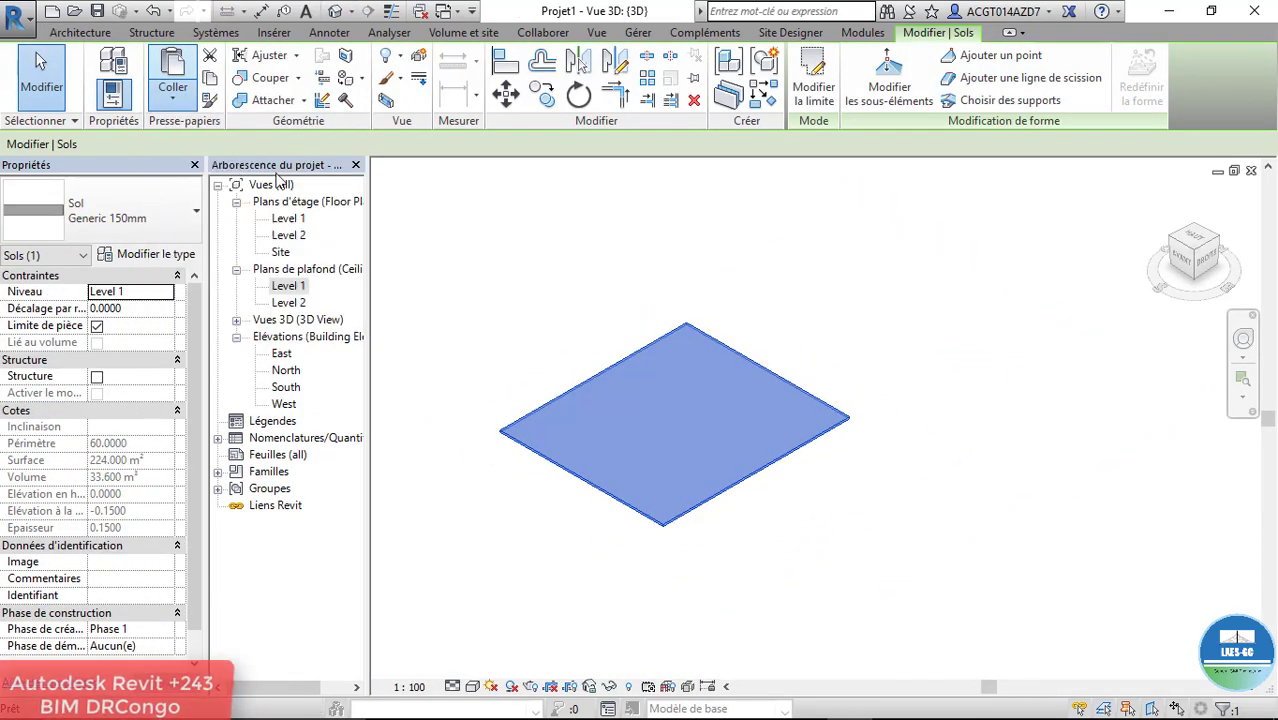
left_click(627, 245)
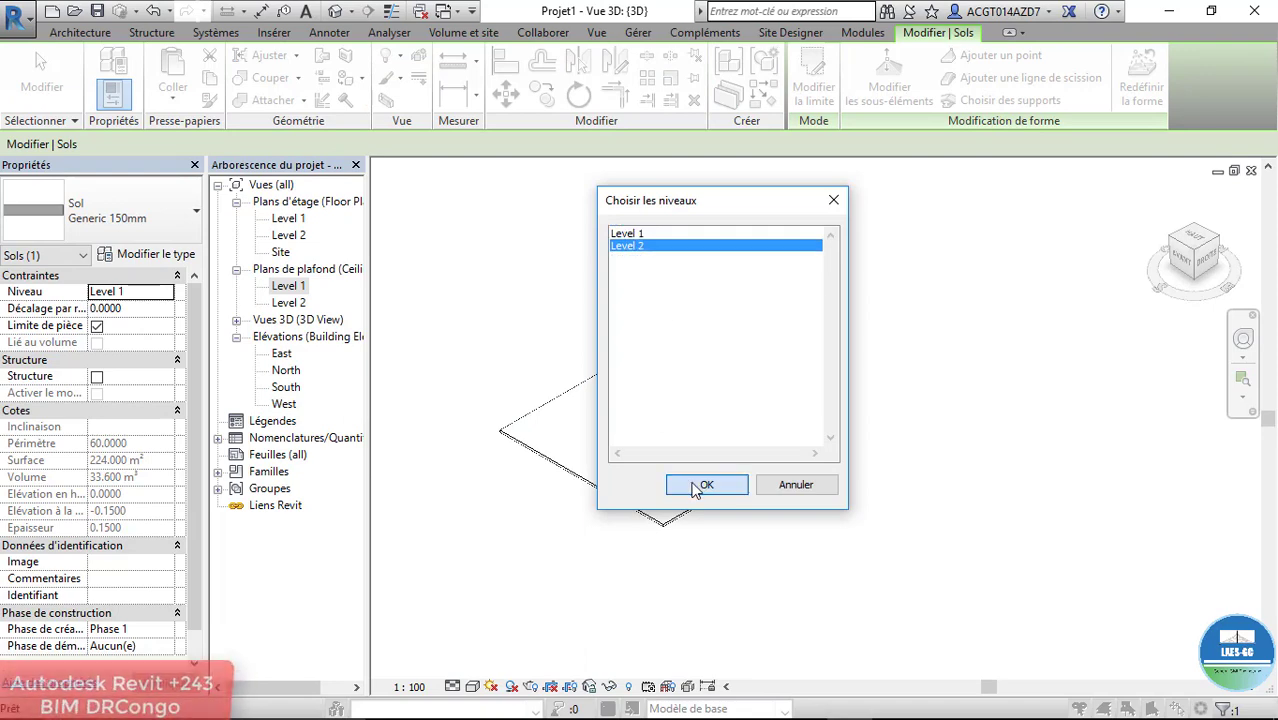
left_click(697, 487)
key("Escape")
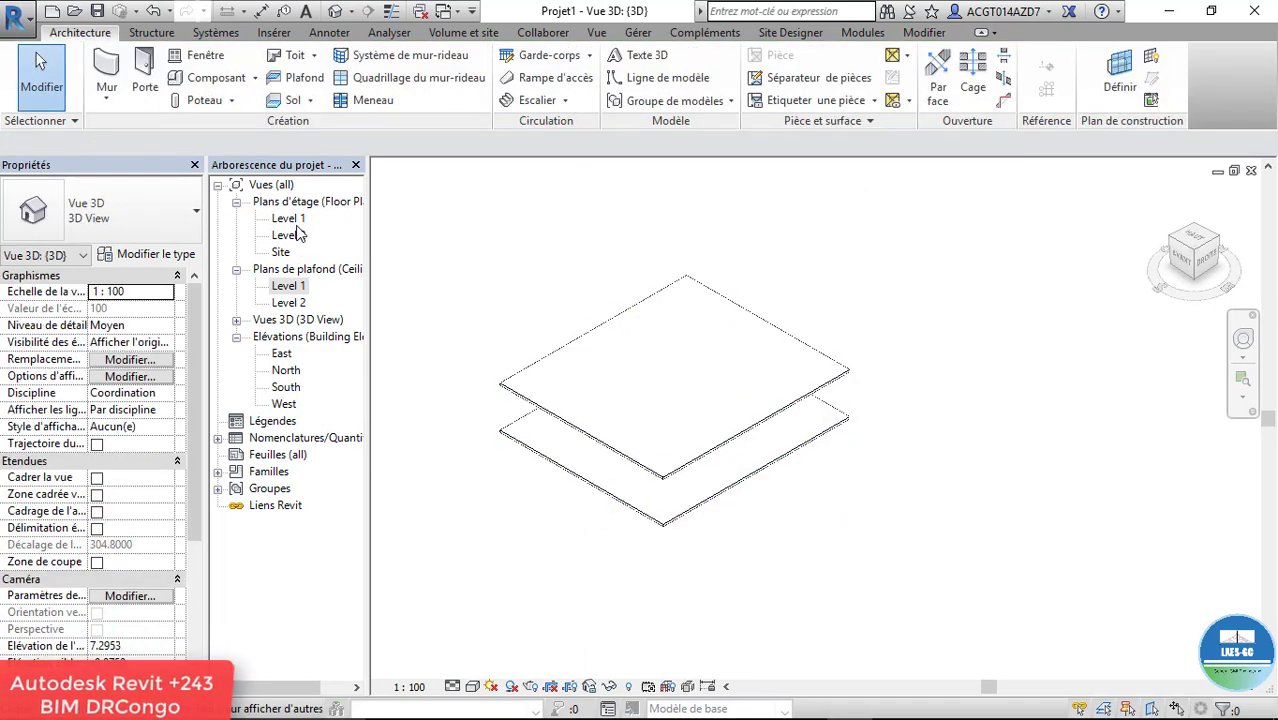
double_click(288, 218)
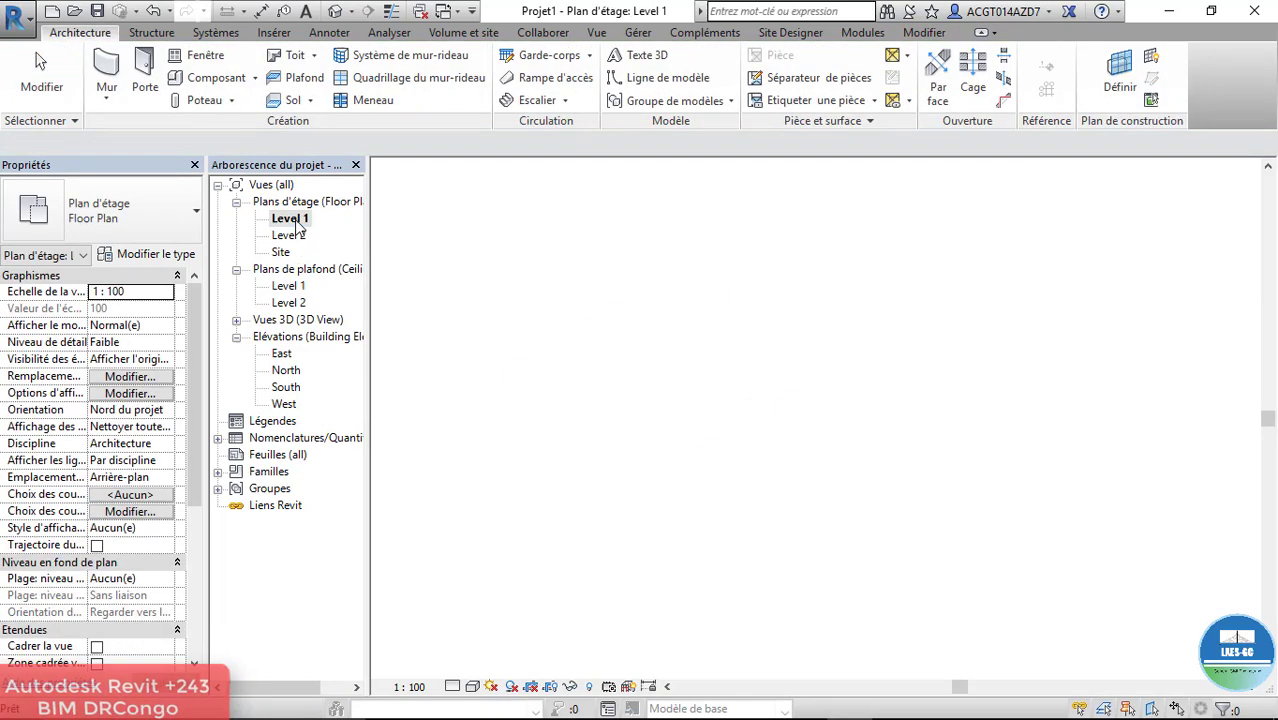
Step: Set the Level 1 plan to high detail level and shaded grey style
left_click(452, 686)
left_click(470, 674)
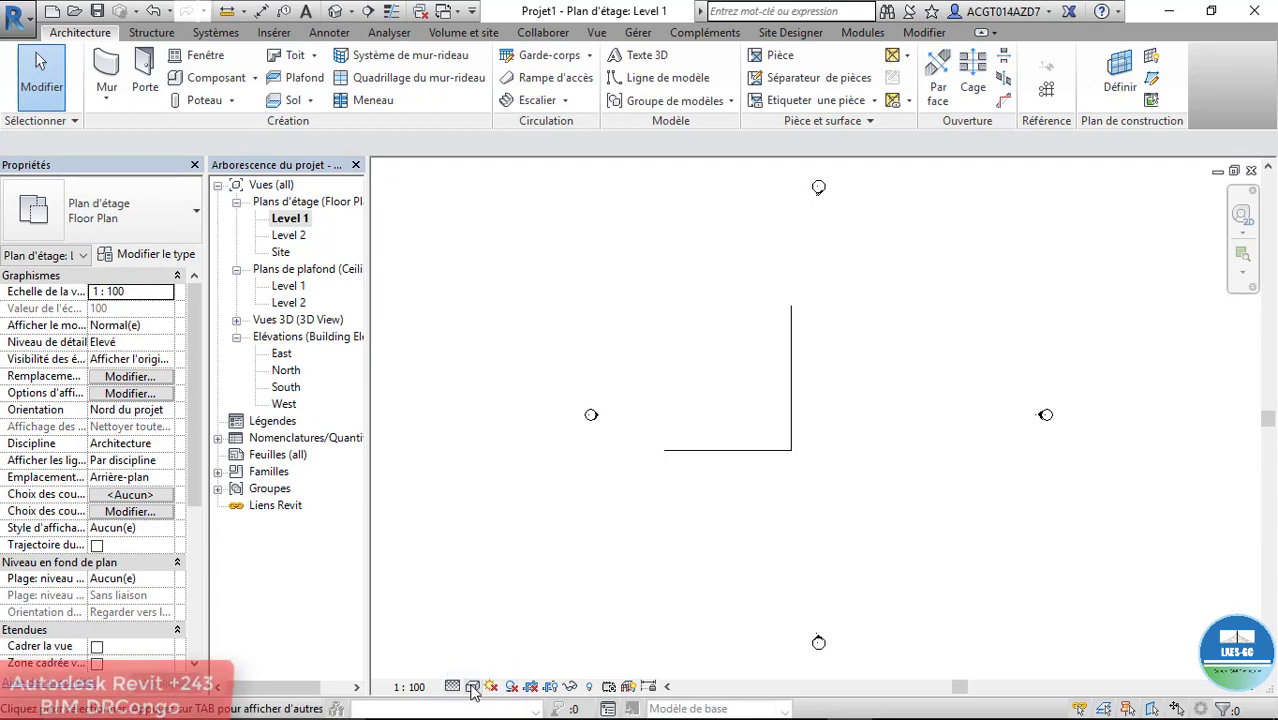
left_click(472, 687)
left_click(514, 609)
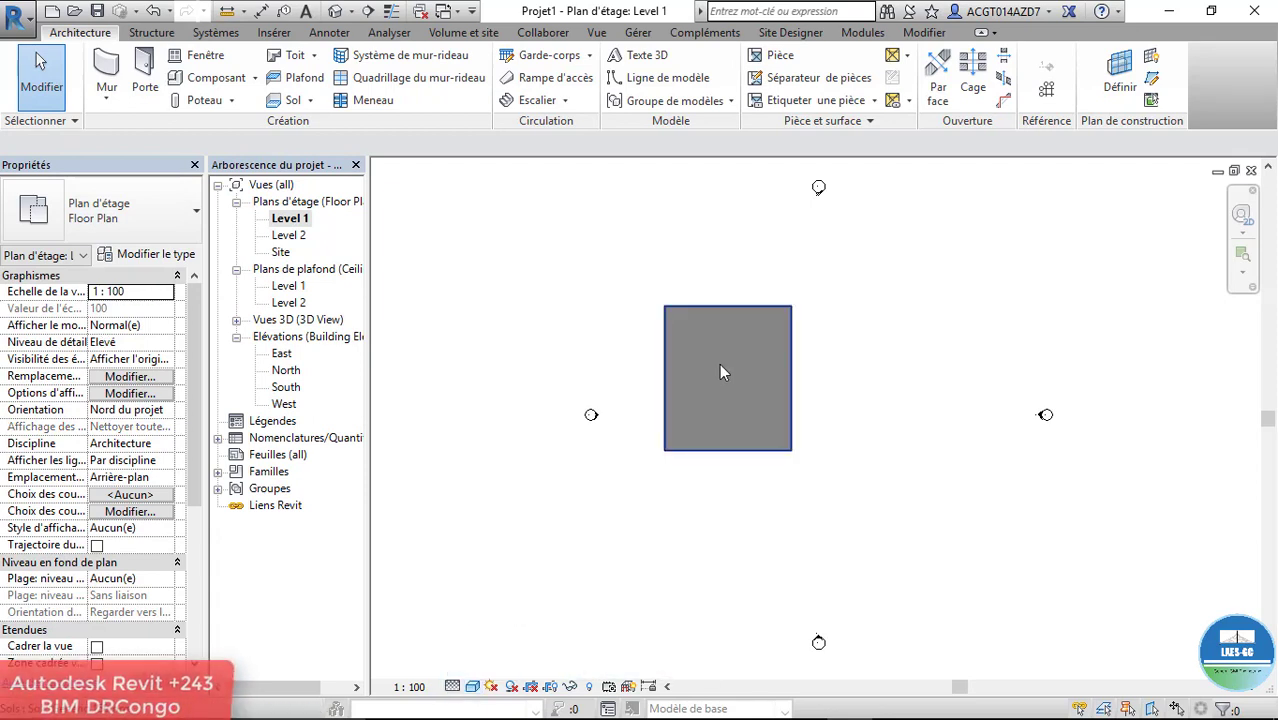
Step: Create an in-place family in the Escalier category, keeping the name Escalier 1
scroll(722, 372, "up", 2)
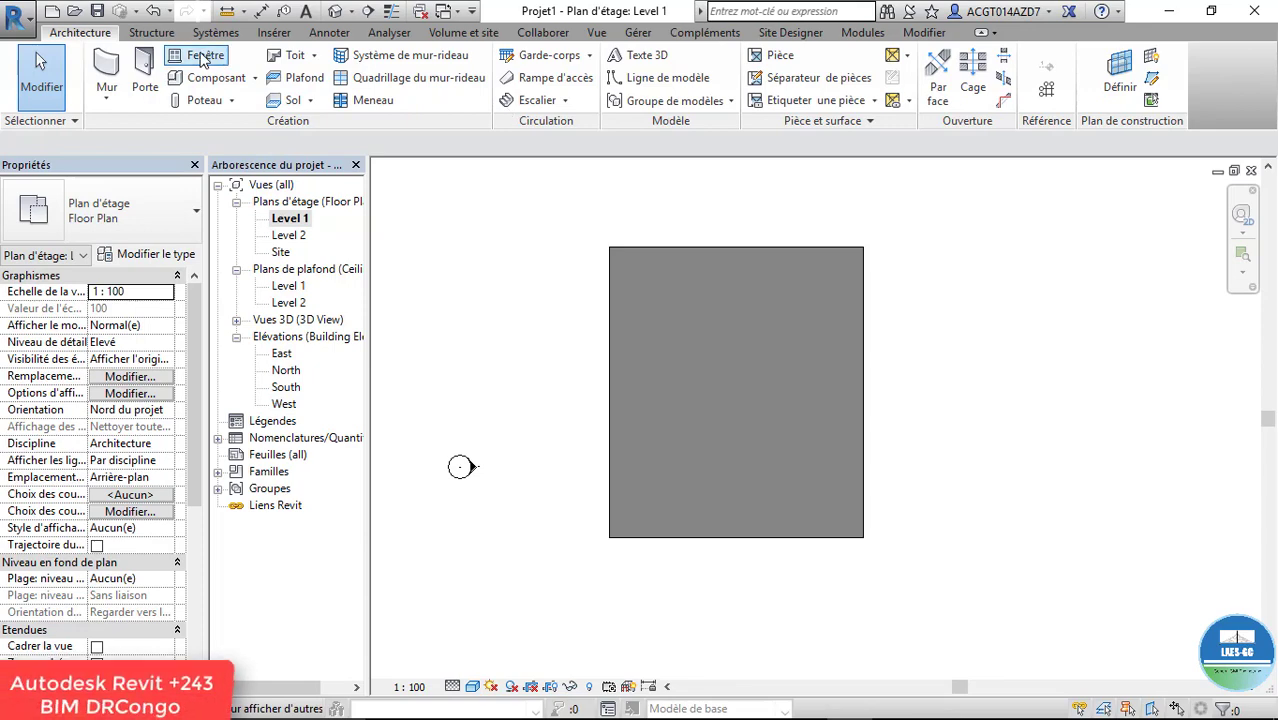
left_click(255, 80)
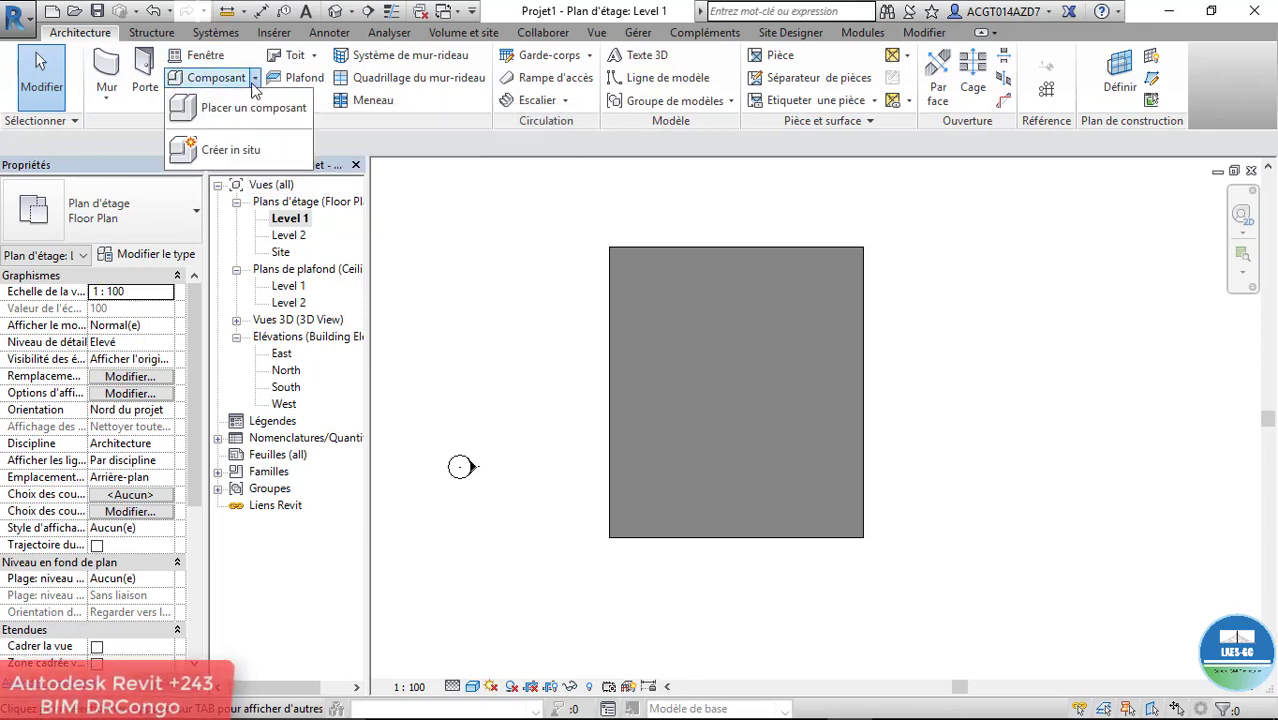
left_click(215, 150)
scroll(551, 395, "down", 2)
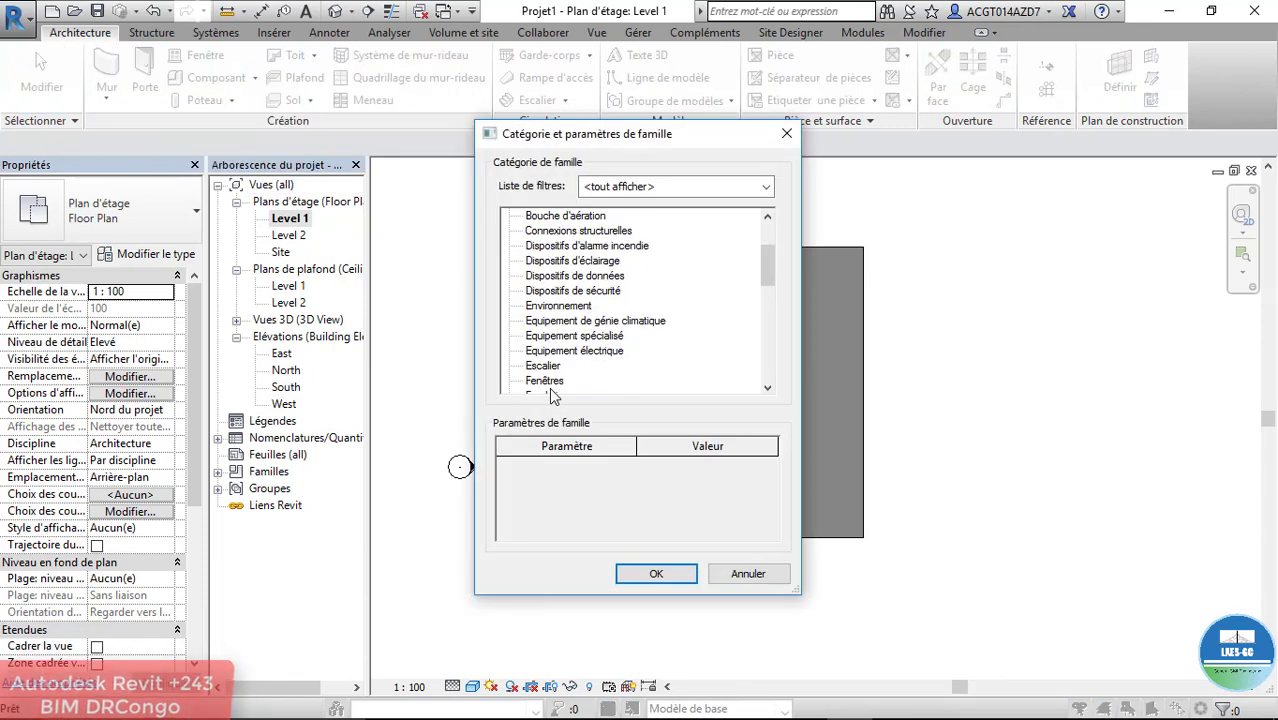
left_click(544, 366)
left_click(652, 574)
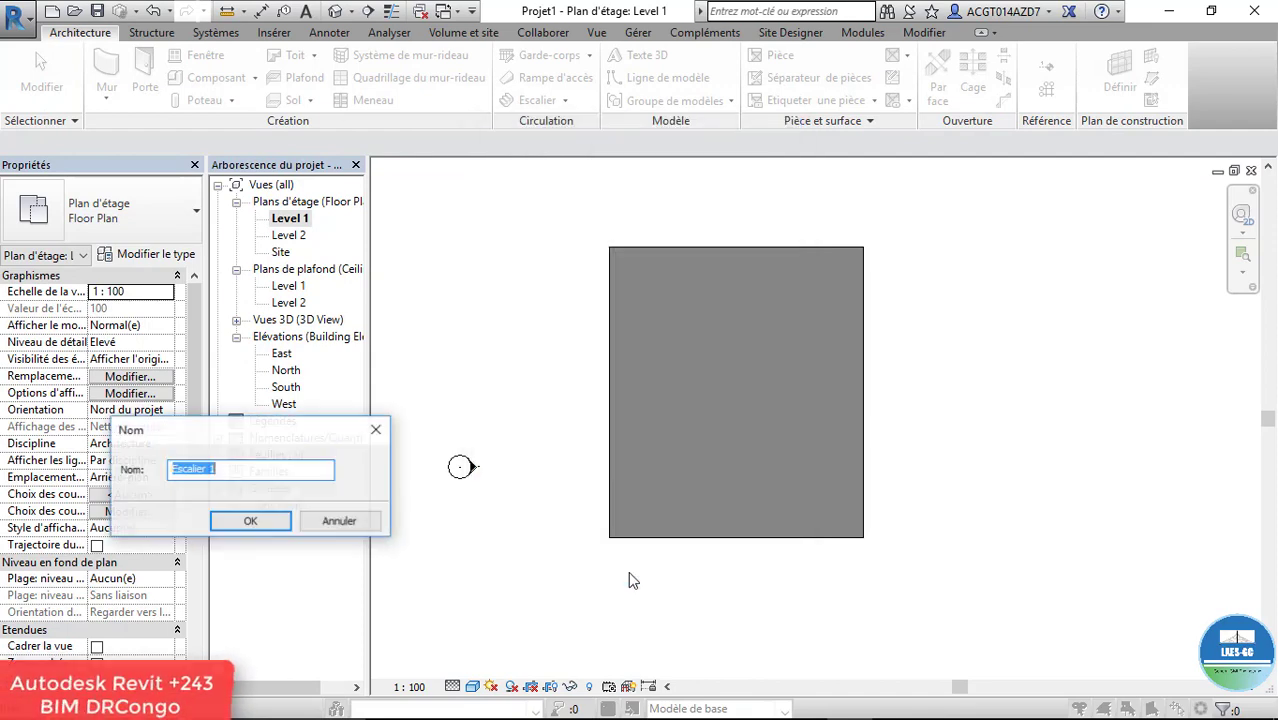
left_click(243, 523)
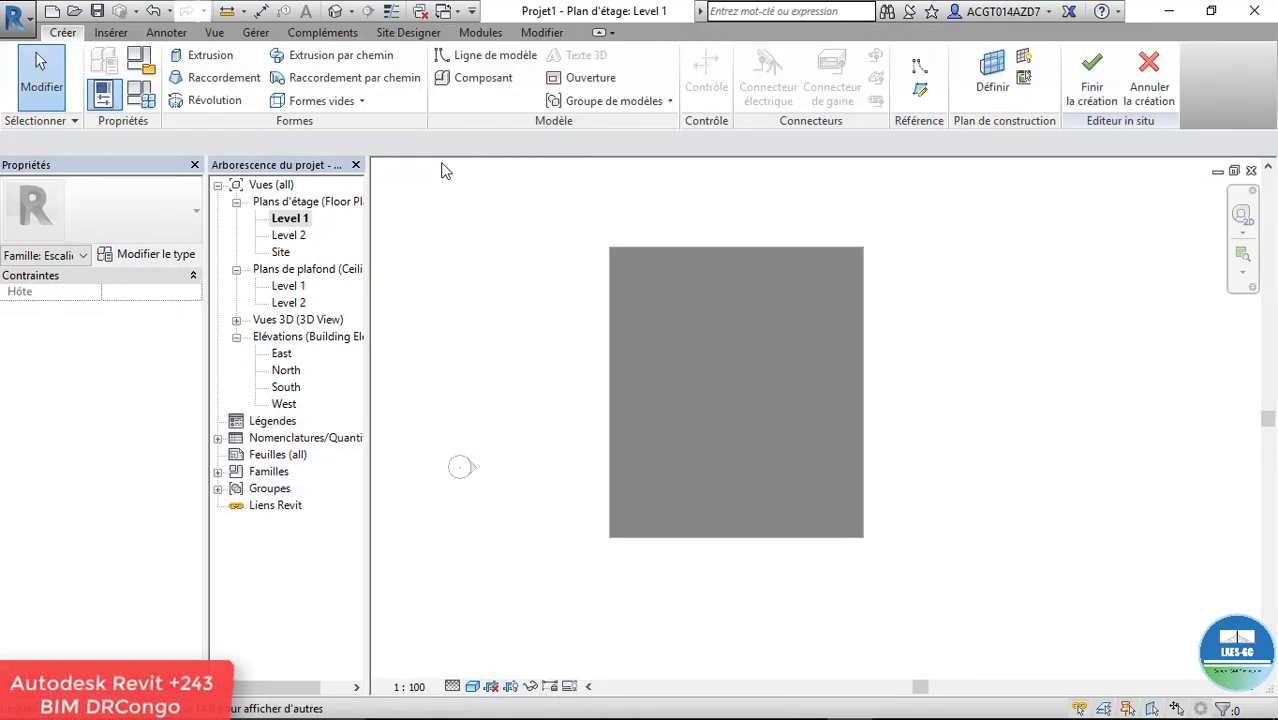
Step: Draw a horizontal reference plane across the grey block from left to right
left_click(920, 90)
left_click(490, 394)
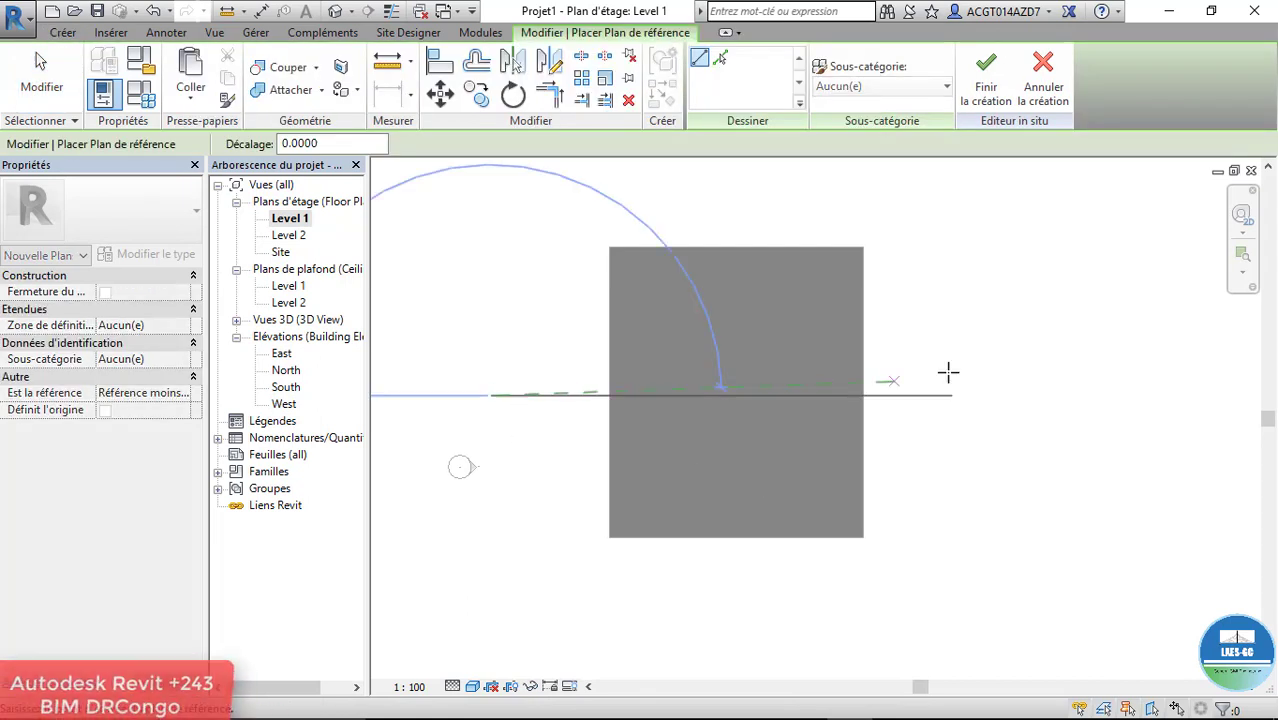
left_click(966, 395)
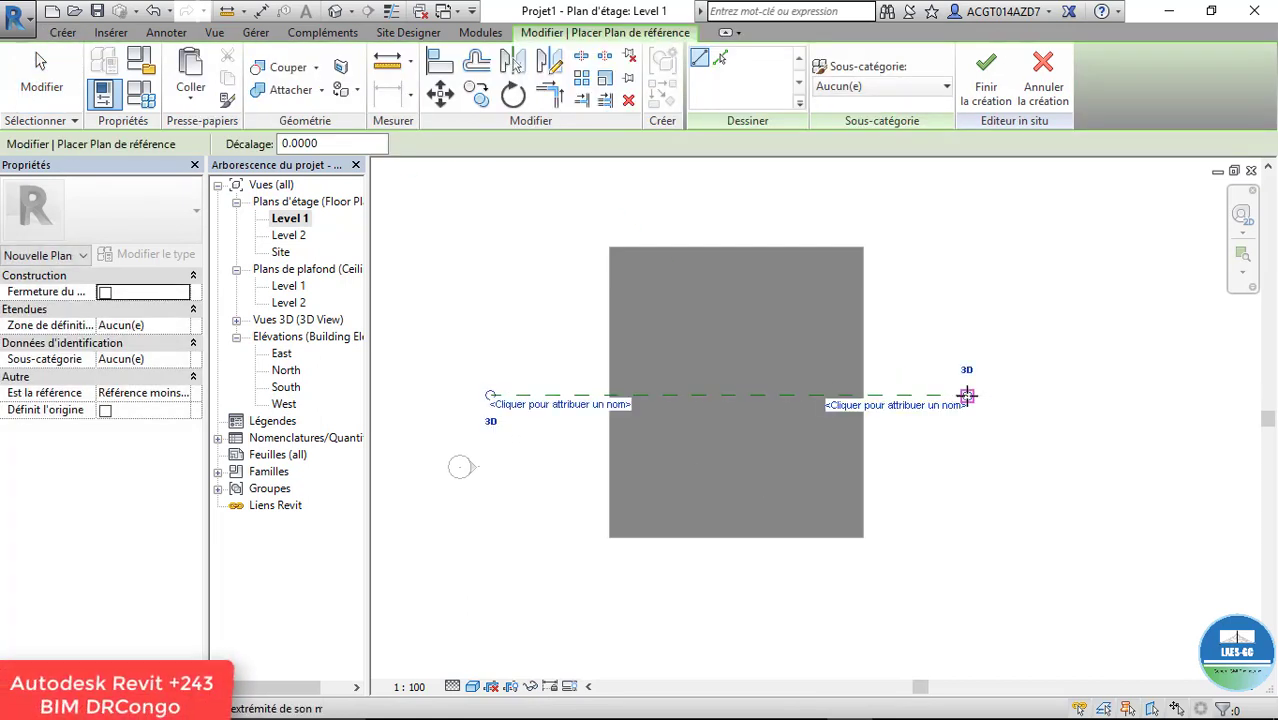
key("Escape")
Step: Name the new reference plane F/B
left_click(580, 395)
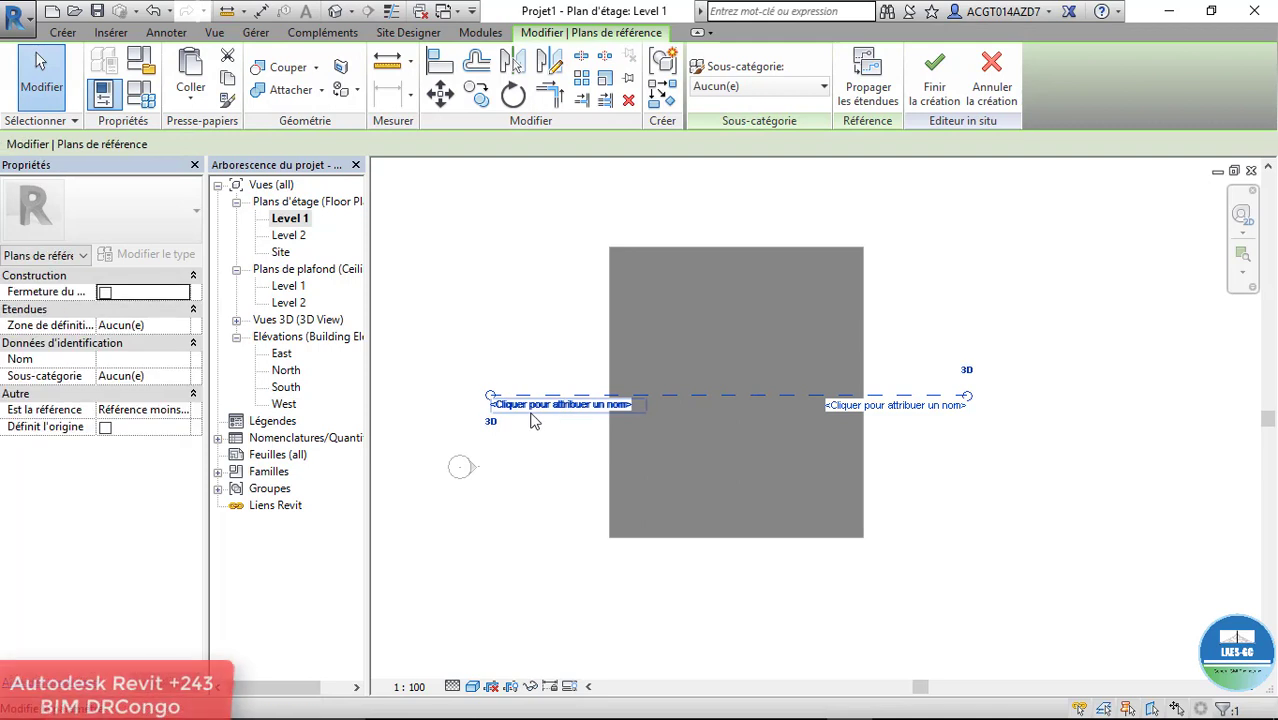
left_click(533, 408)
type("V")
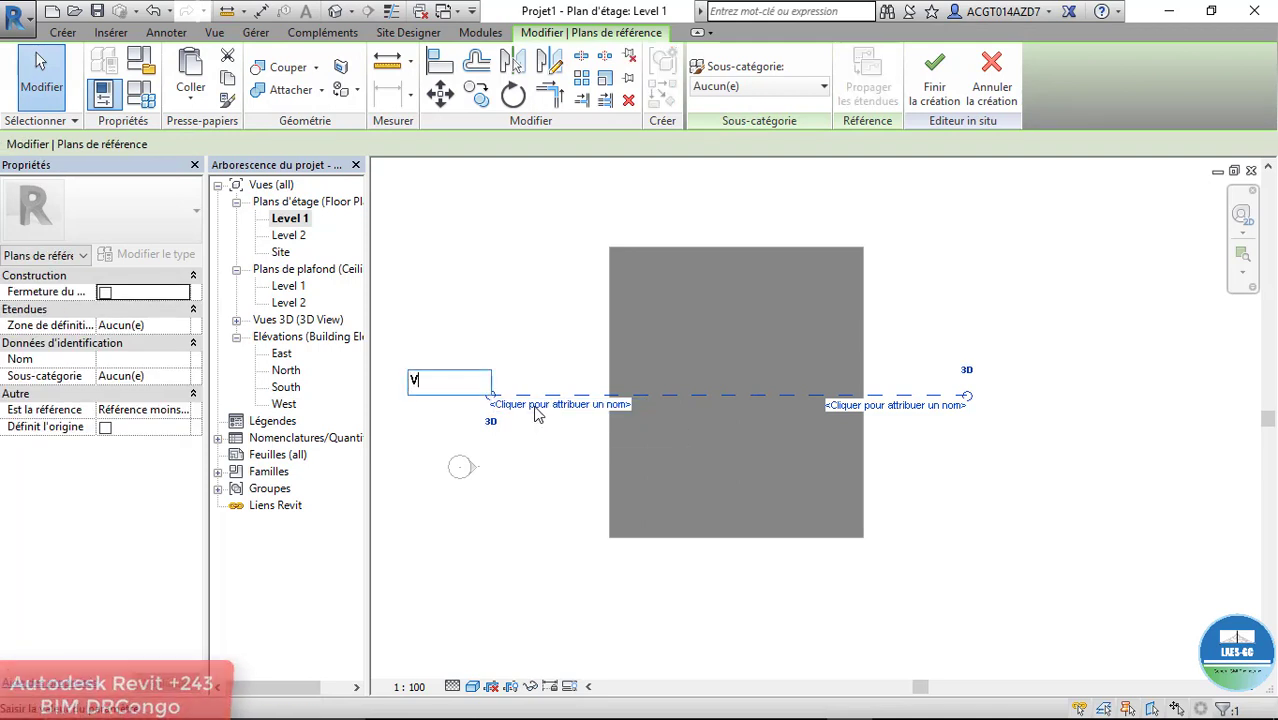
type("UE ESCA")
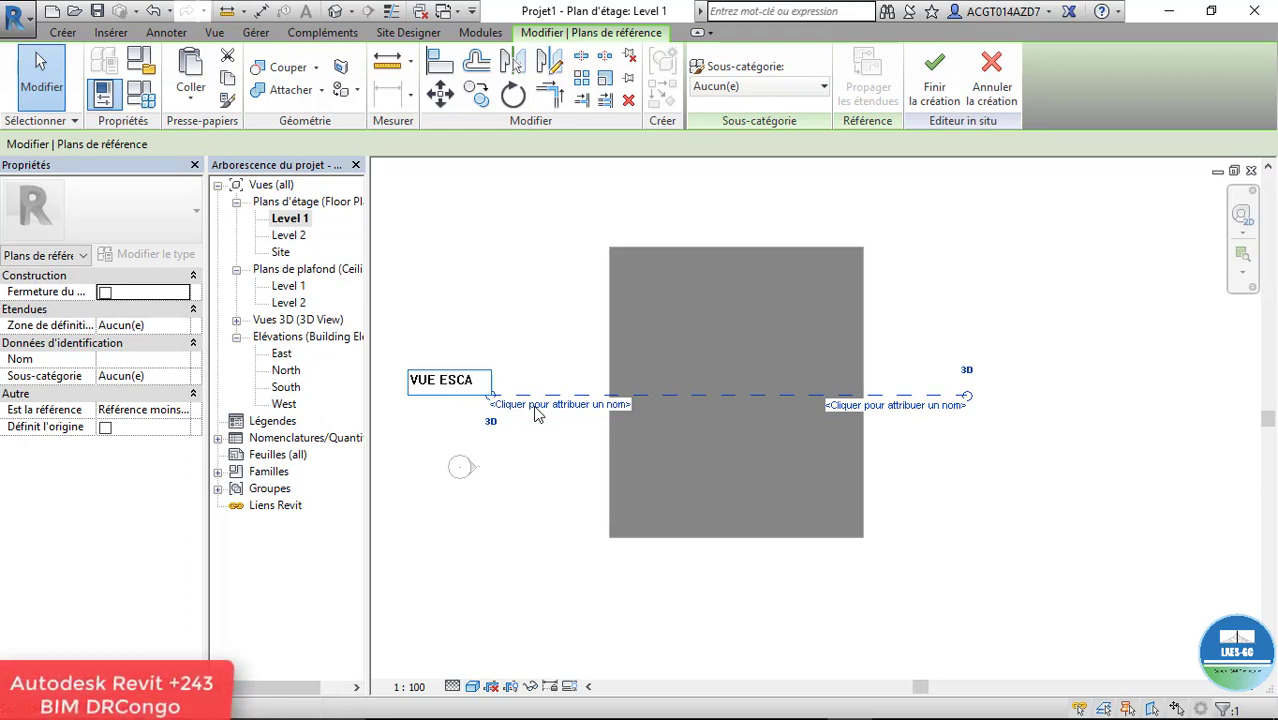
type("LIER")
key("BackSpace")
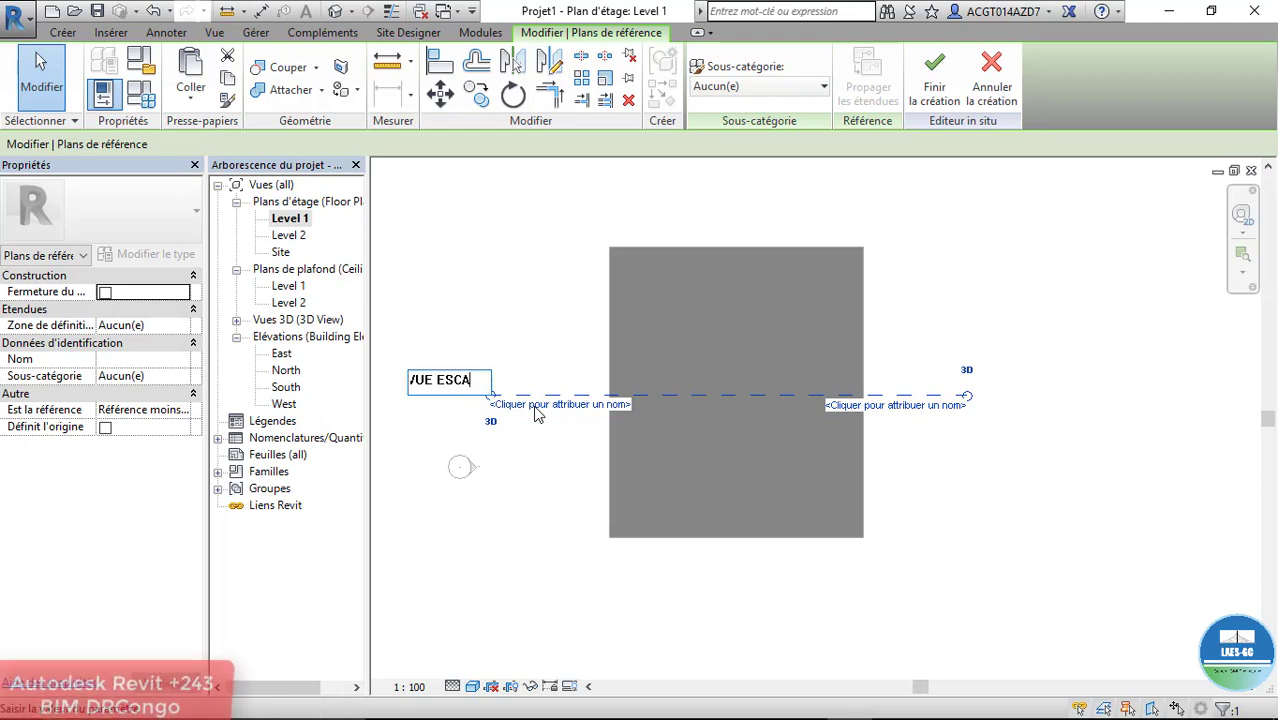
key("BackSpace")
key("BackSpace")
key("BackSpace")
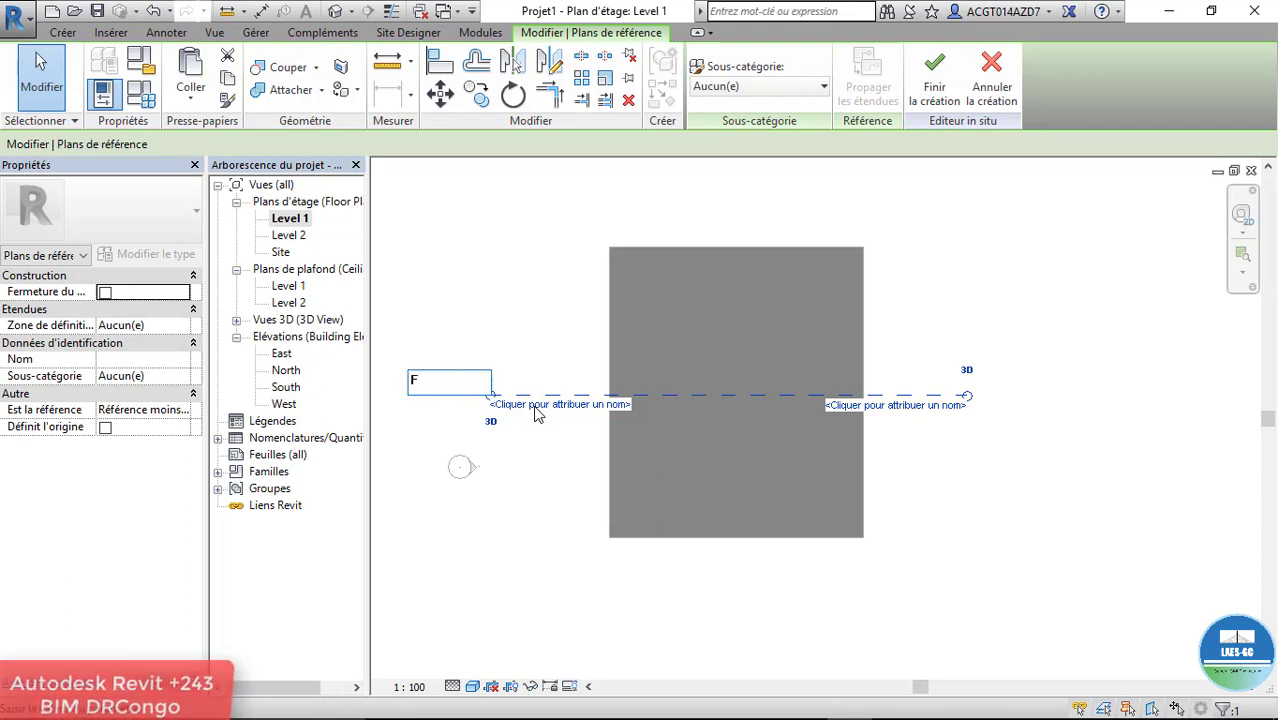
type("$")
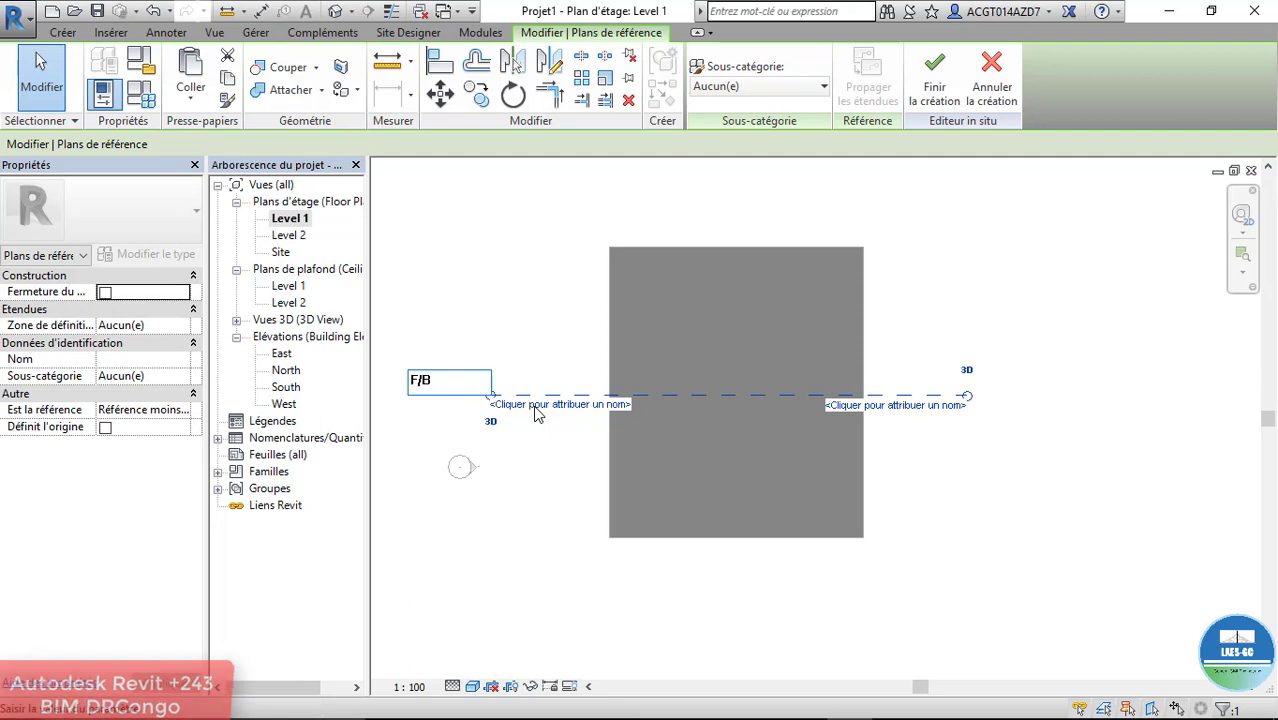
key("Return")
key("Escape")
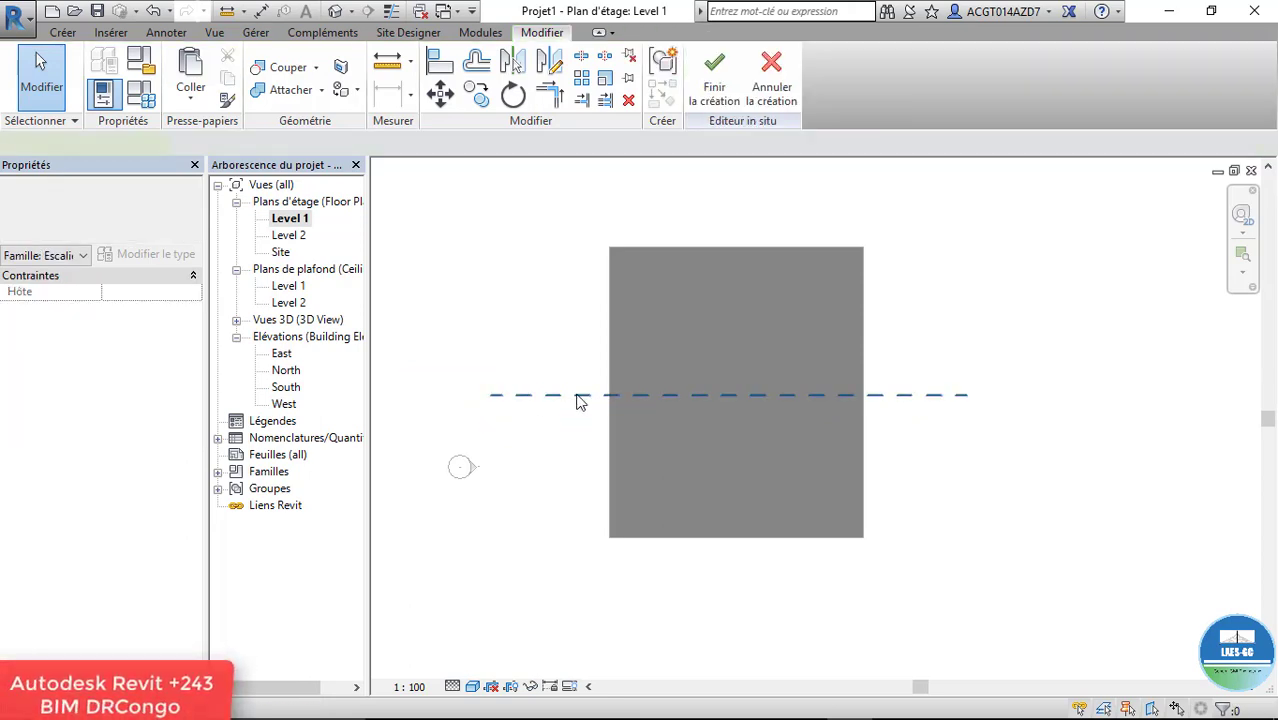
Step: Open the South elevation view
left_click(578, 397)
double_click(283, 389)
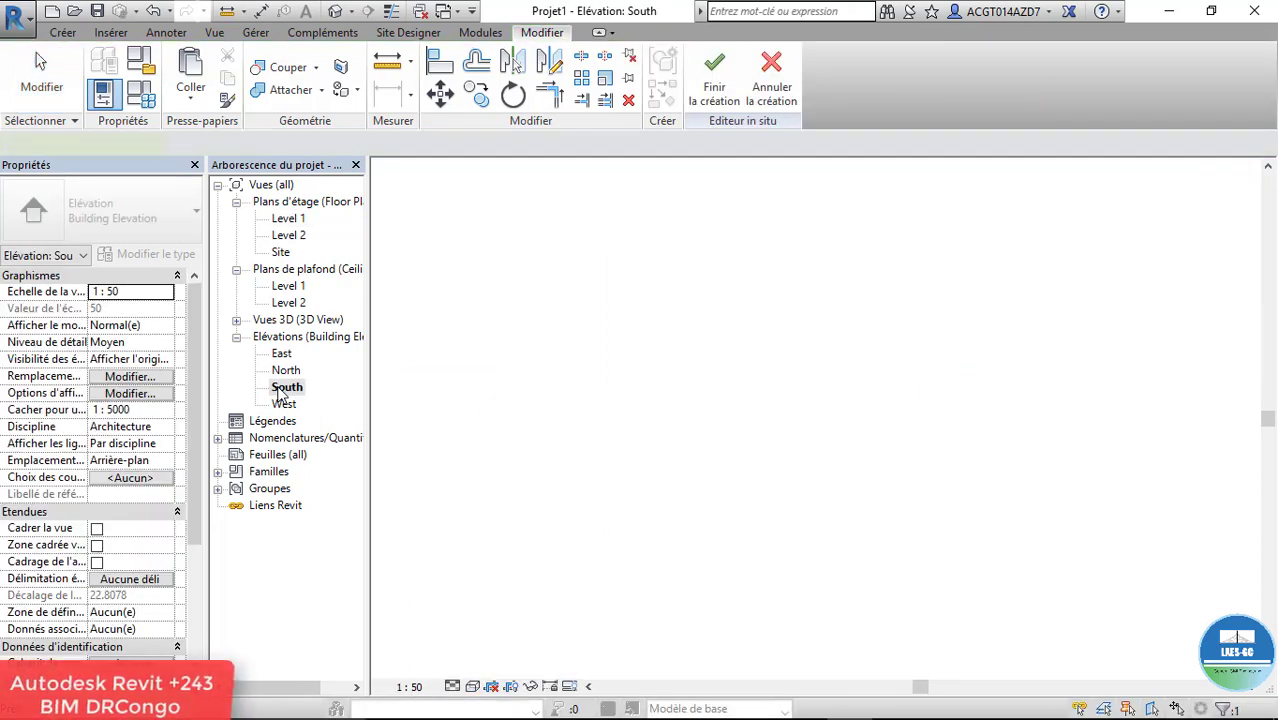
scroll(565, 415, "up", 3)
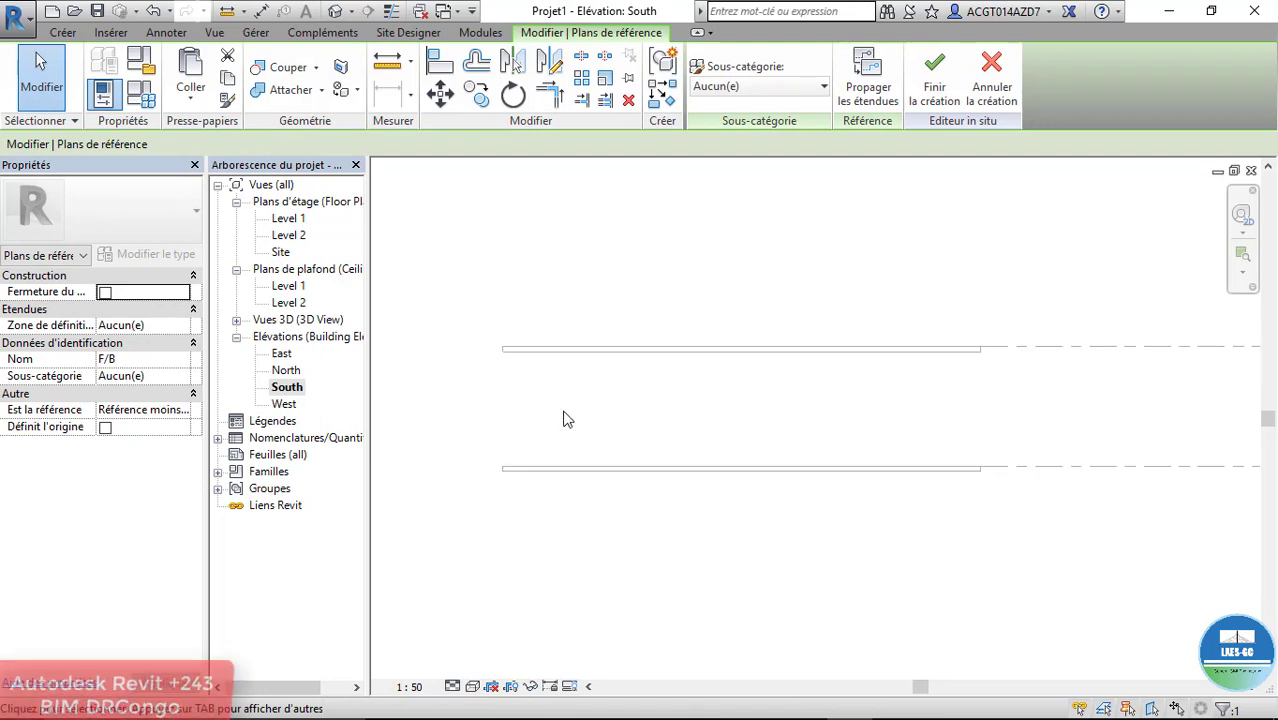
scroll(543, 389, "up", 1)
scroll(598, 468, "down", 1)
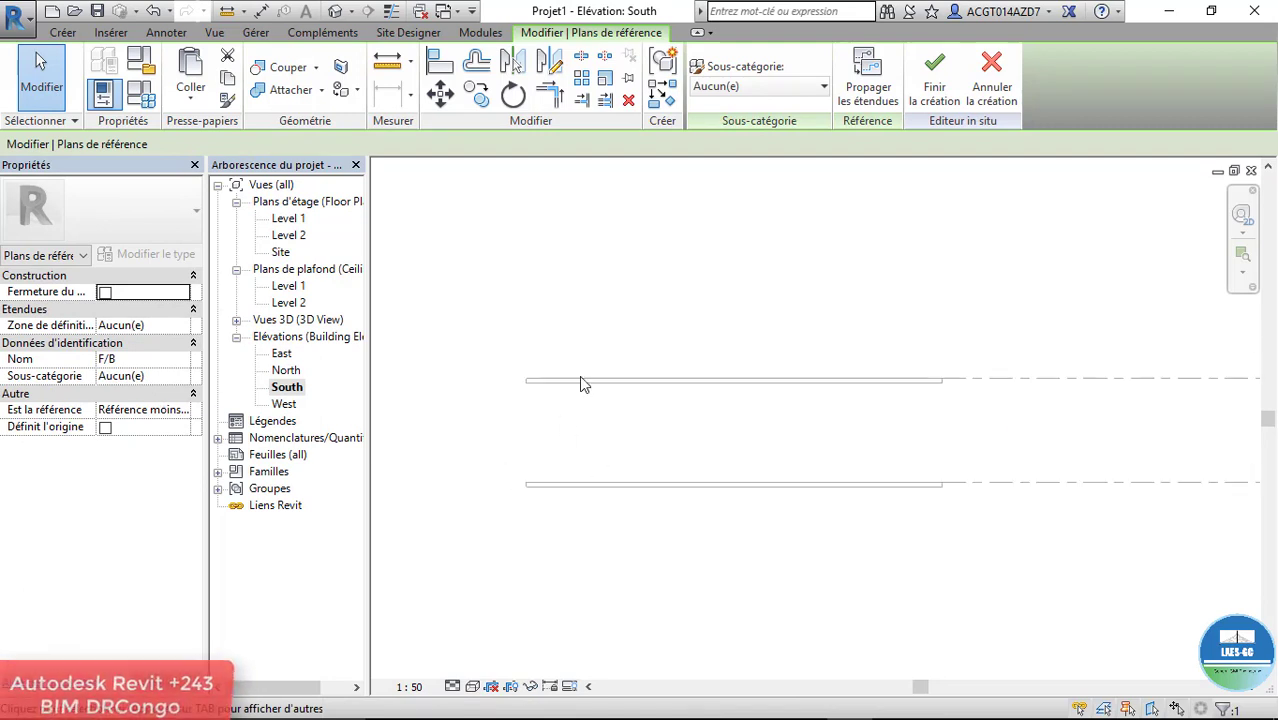
Step: Start a symbolic line with reference plane F/B chosen by name as the work plane
left_click(168, 32)
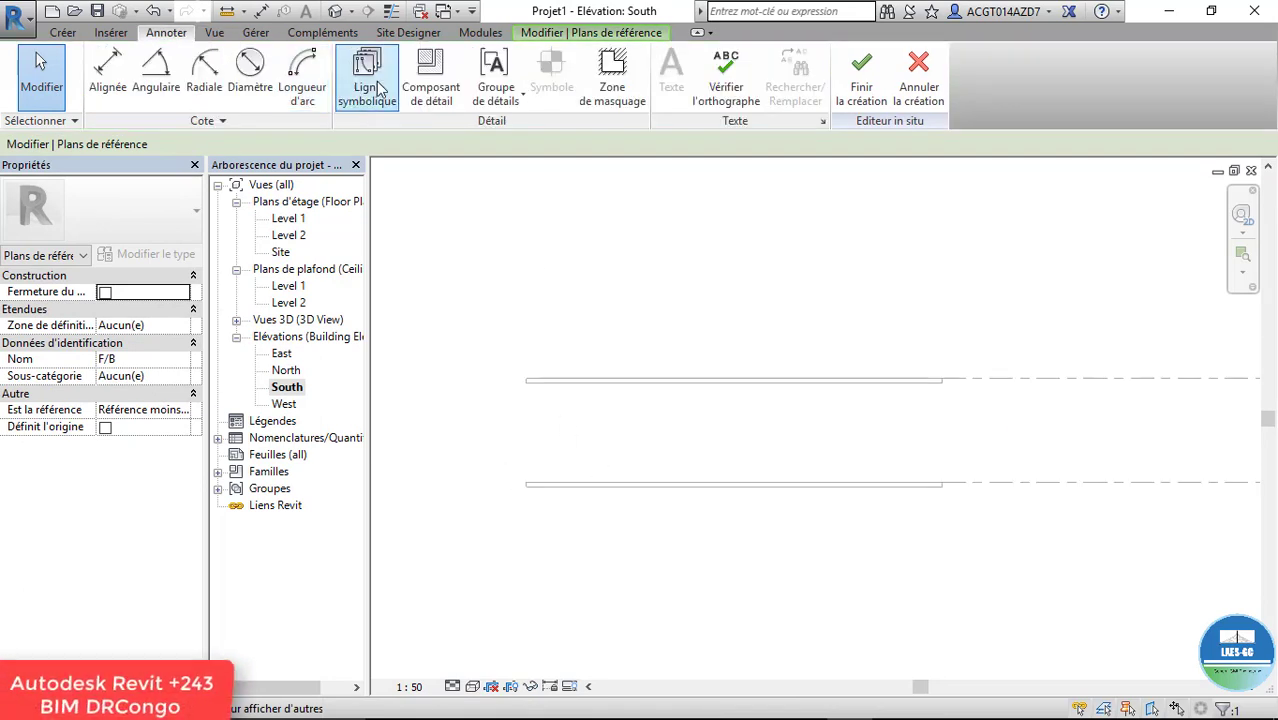
left_click(367, 78)
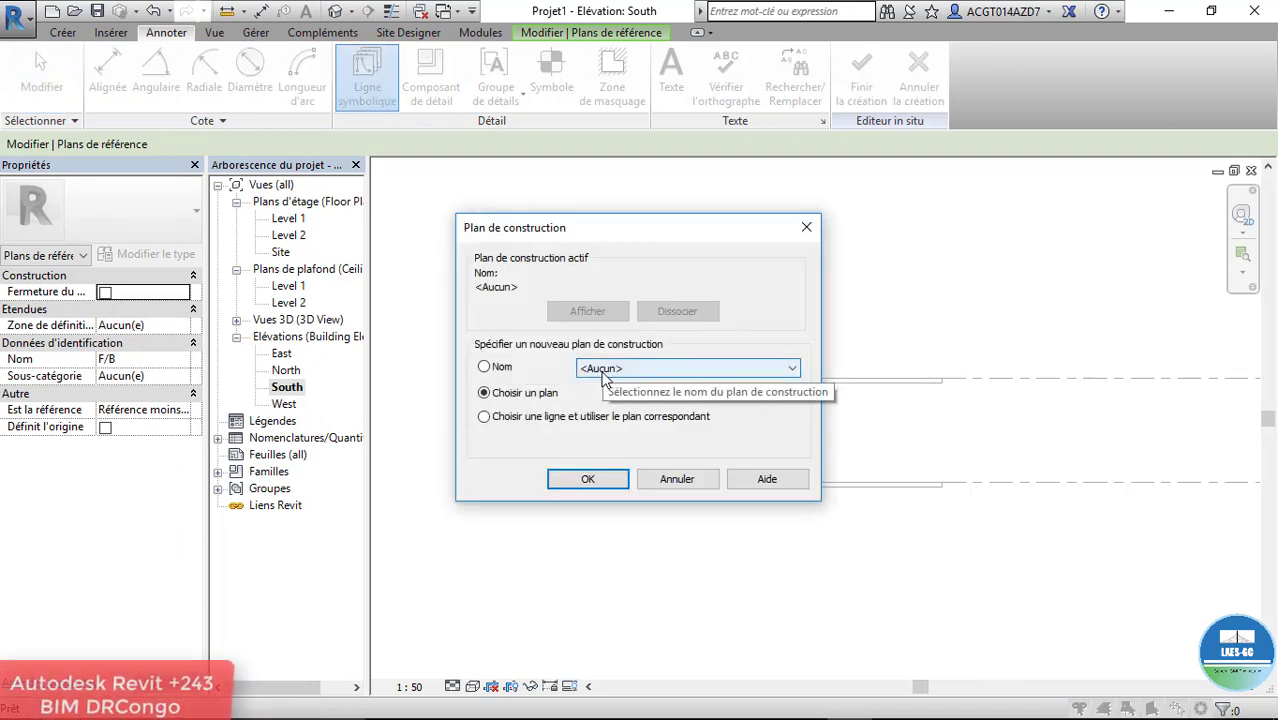
left_click(485, 367)
left_click(588, 368)
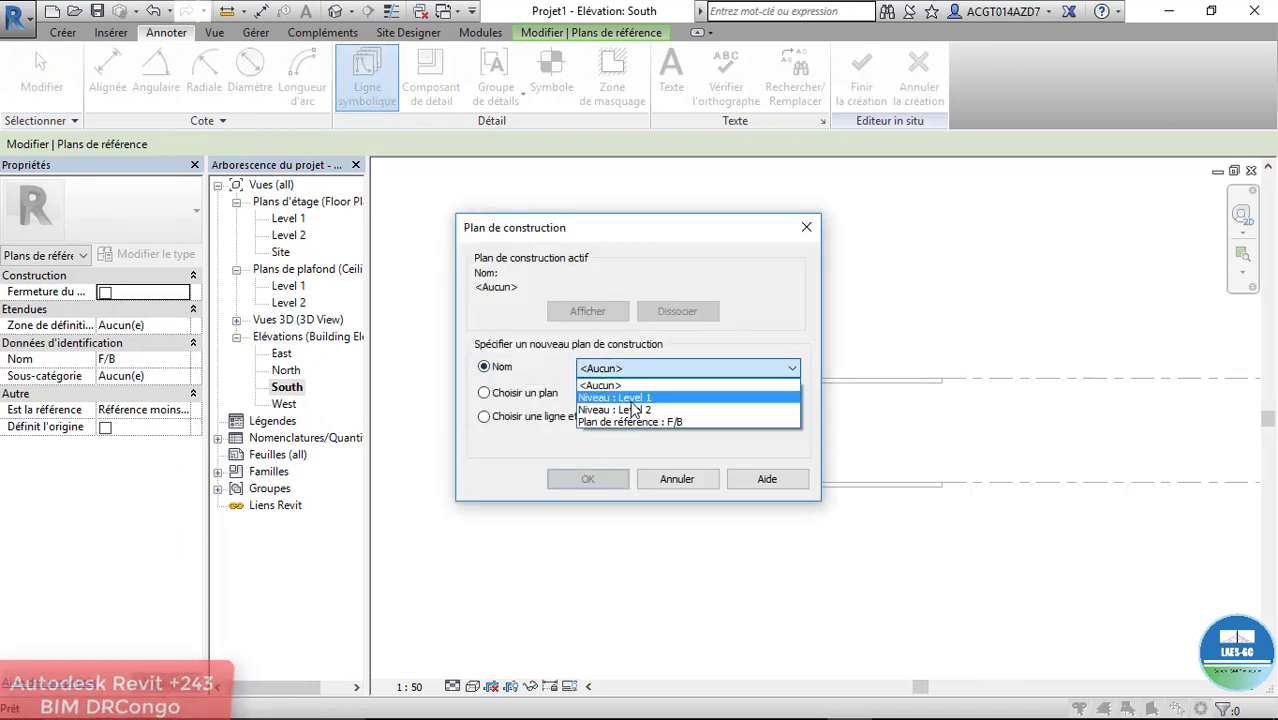
left_click(638, 422)
Step: Draw the first step from the lower level line as a 0.2 riser and 0.4 tread, then select both lines
left_click(582, 478)
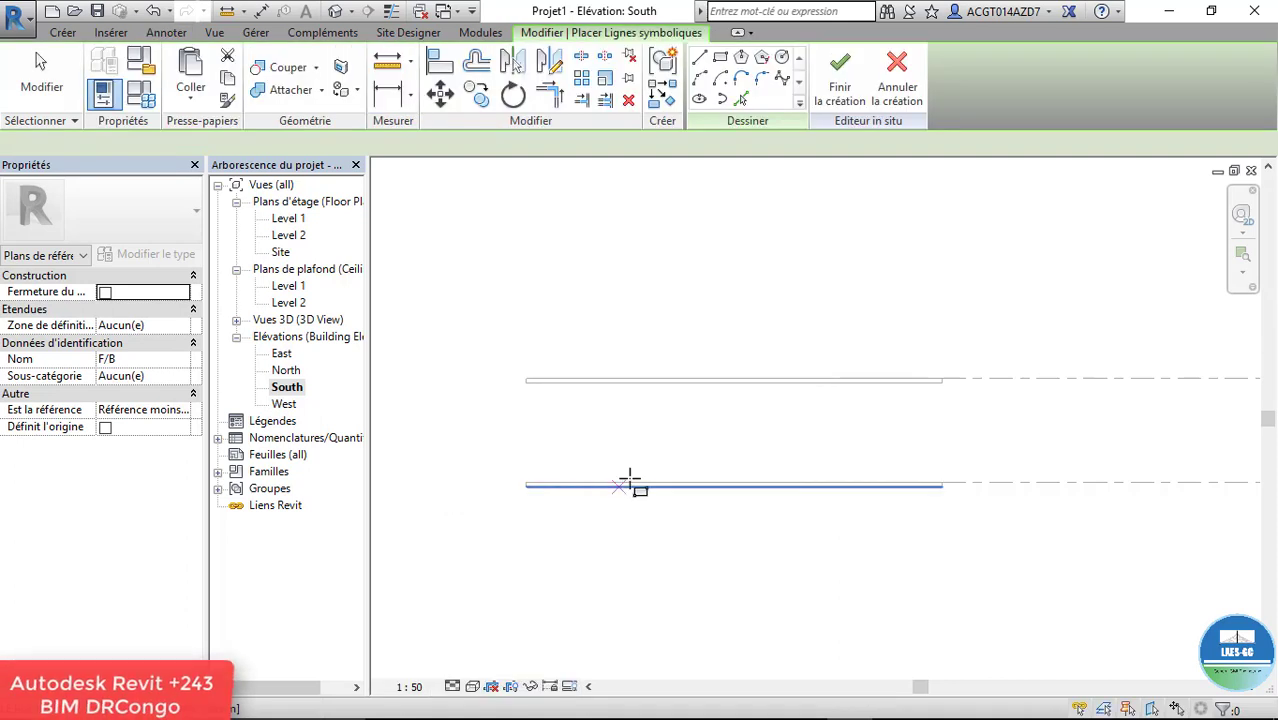
scroll(600, 490, "down", 2)
scroll(665, 505, "up", 3)
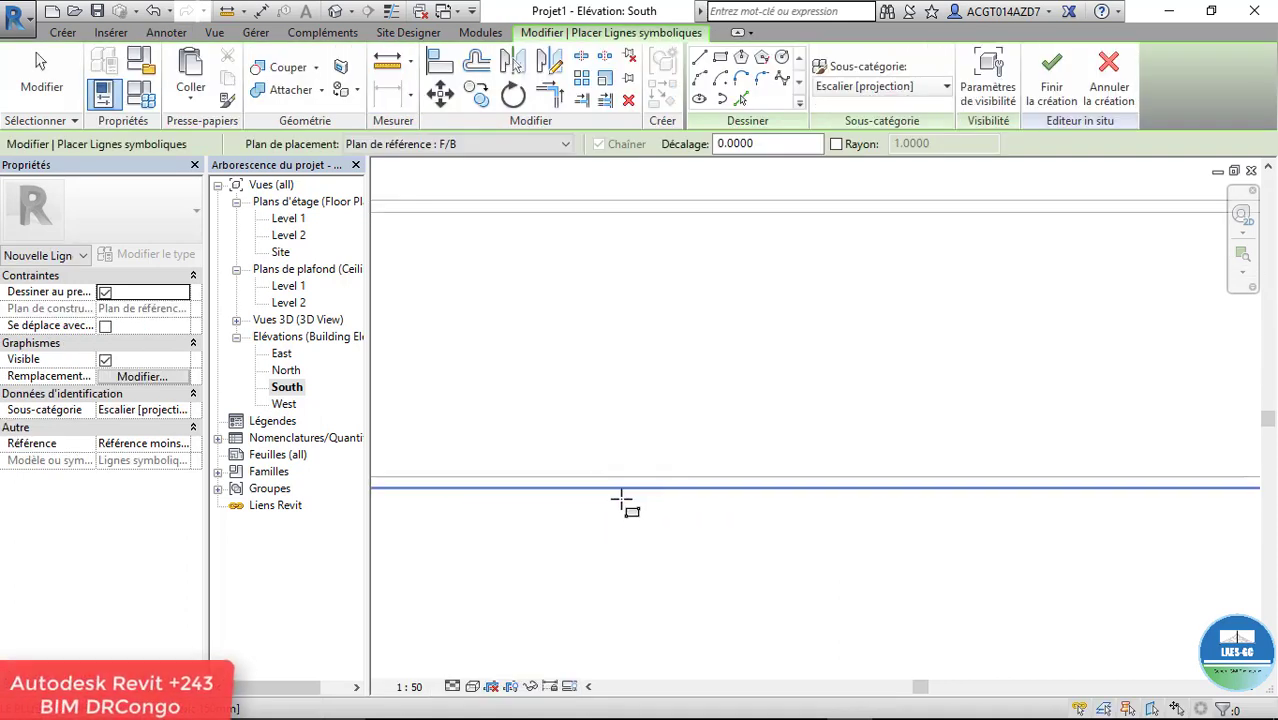
left_click(577, 477)
left_click(782, 231)
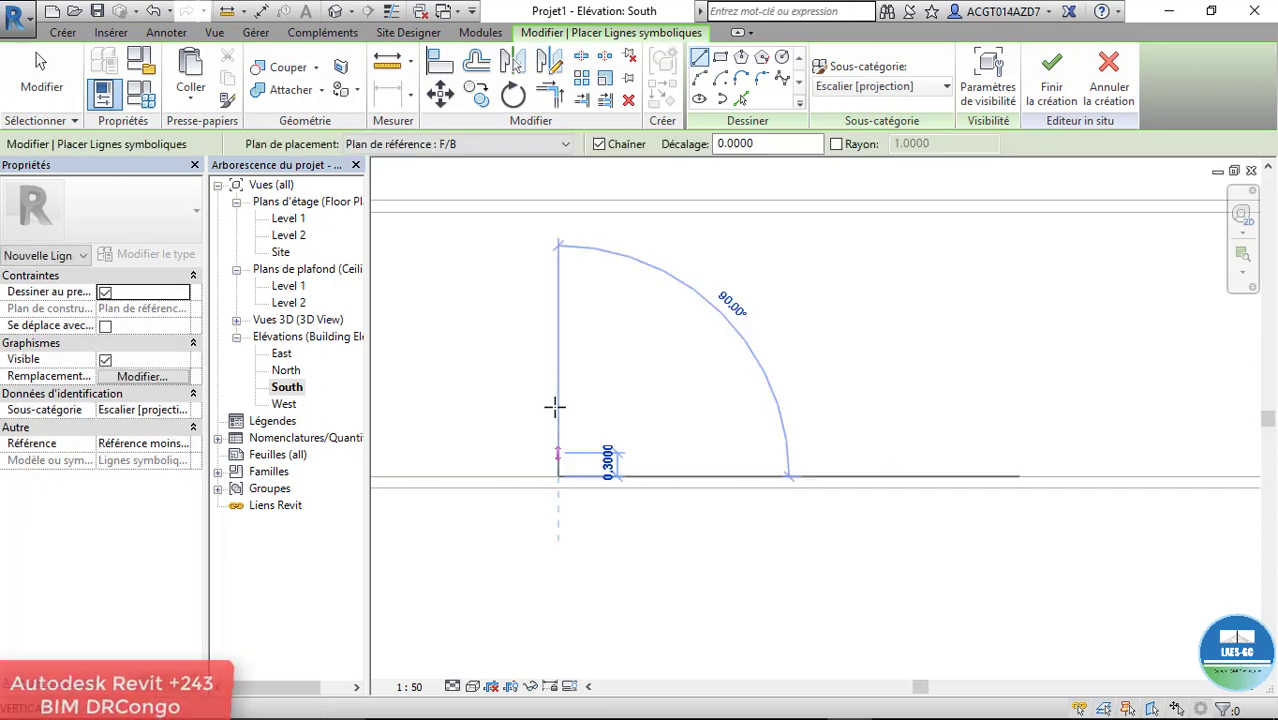
type("0K.2")
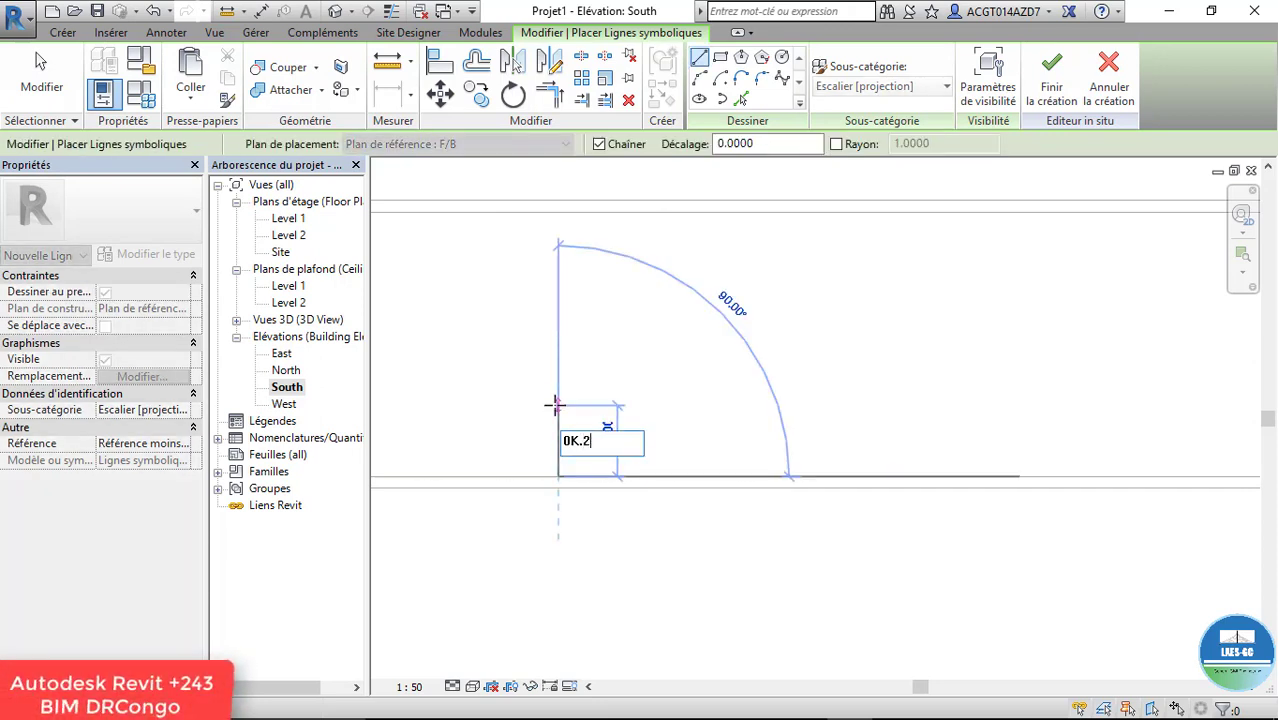
type(".4")
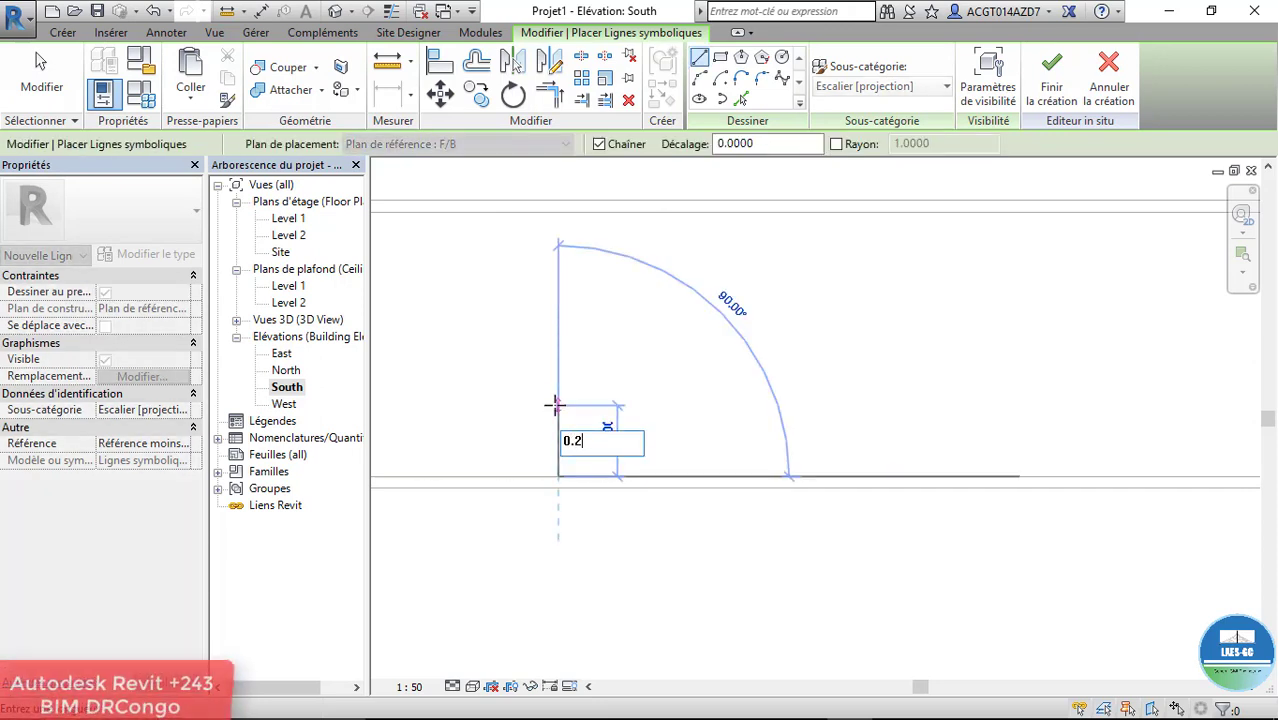
key("Return")
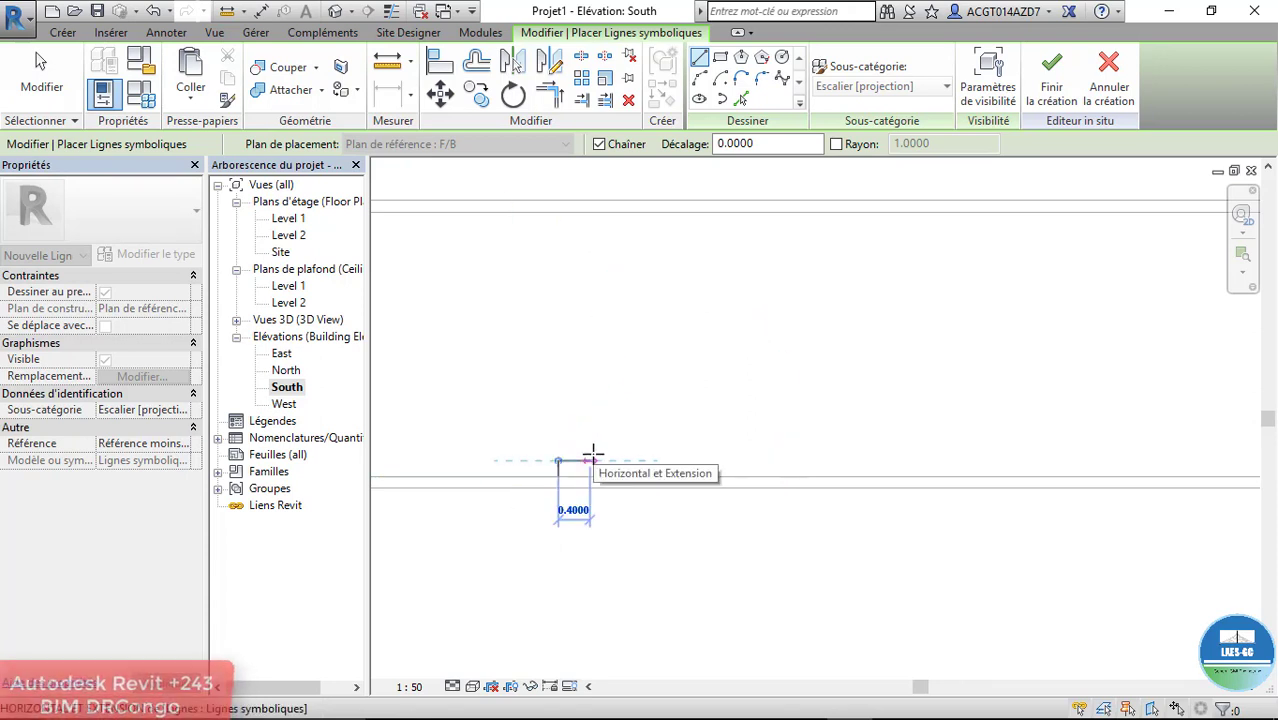
type("0.2")
key("Return")
key("Escape")
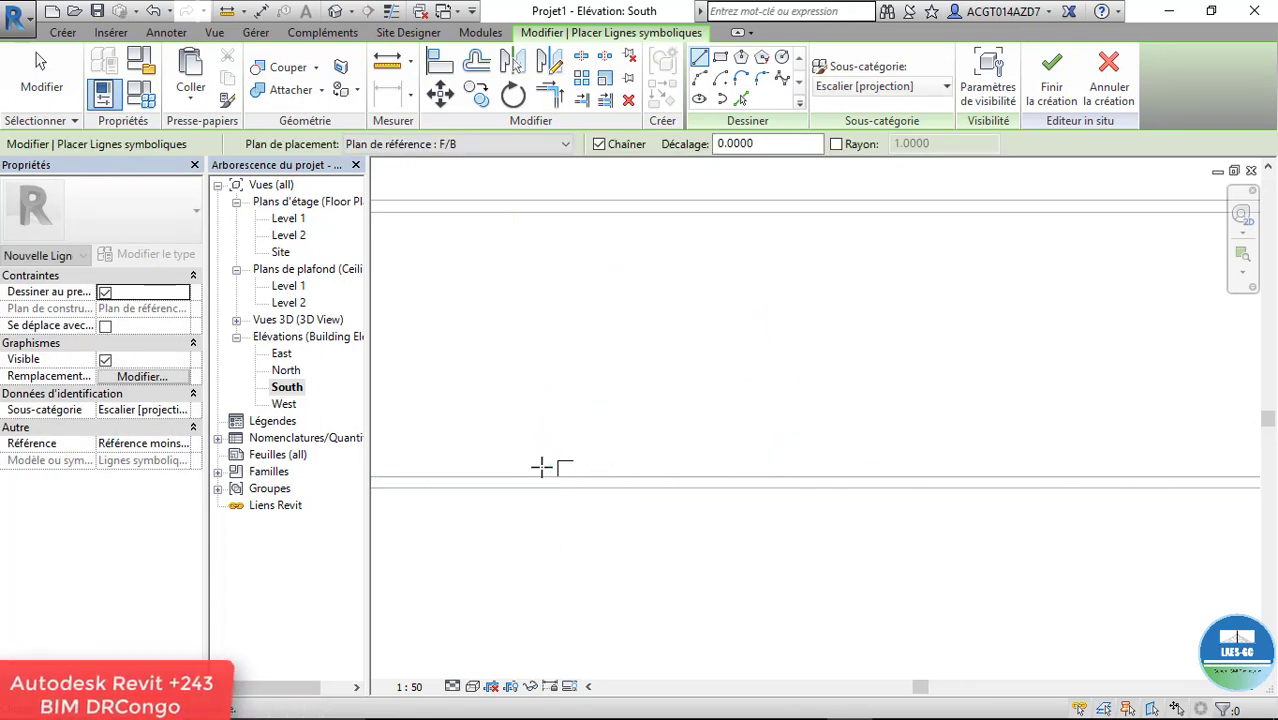
key("Escape")
left_click_drag(645, 472, 476, 407)
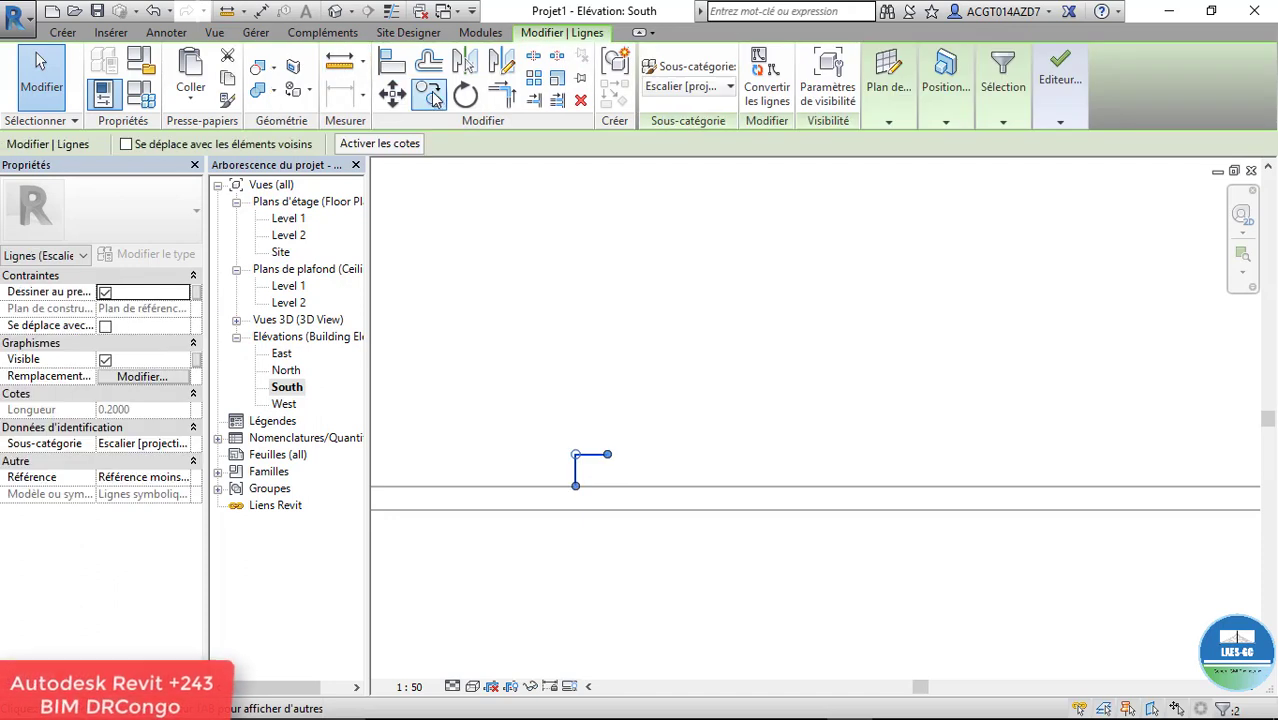
Step: Multi-copy the step five times up the 45° diagonal from its corner
left_click(429, 93)
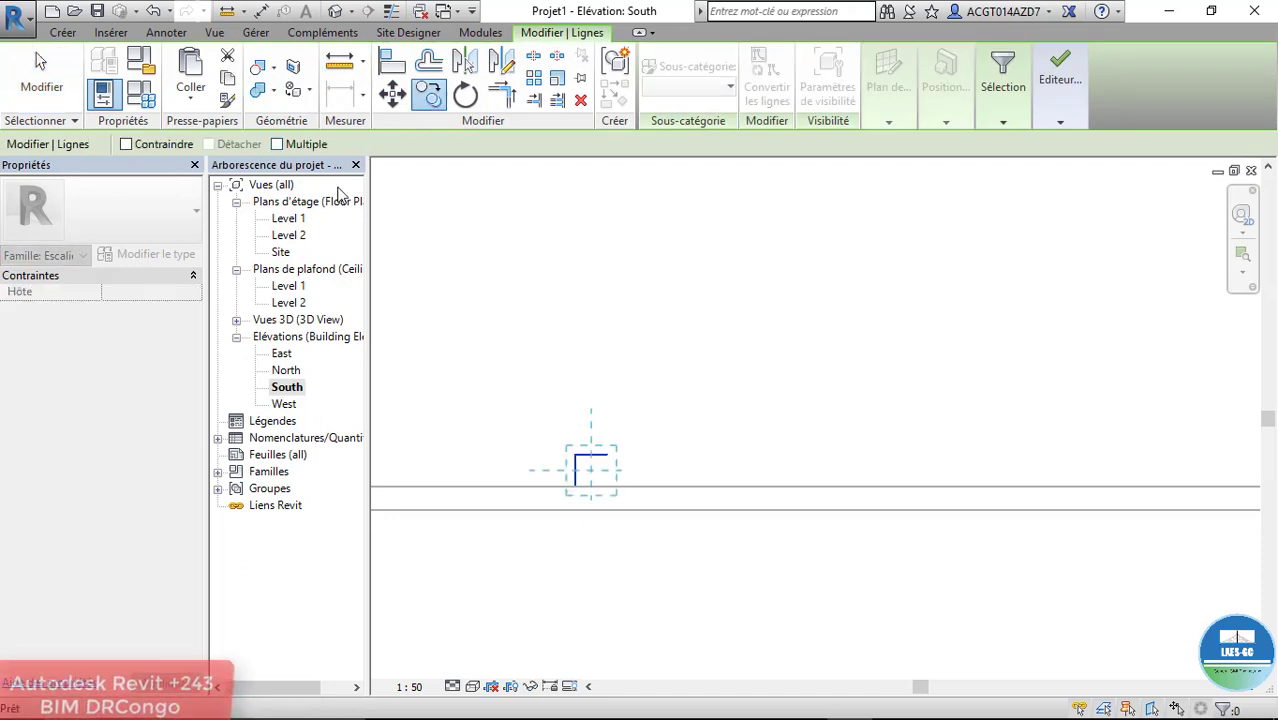
left_click(277, 144)
left_click_drag(590, 468, 575, 487)
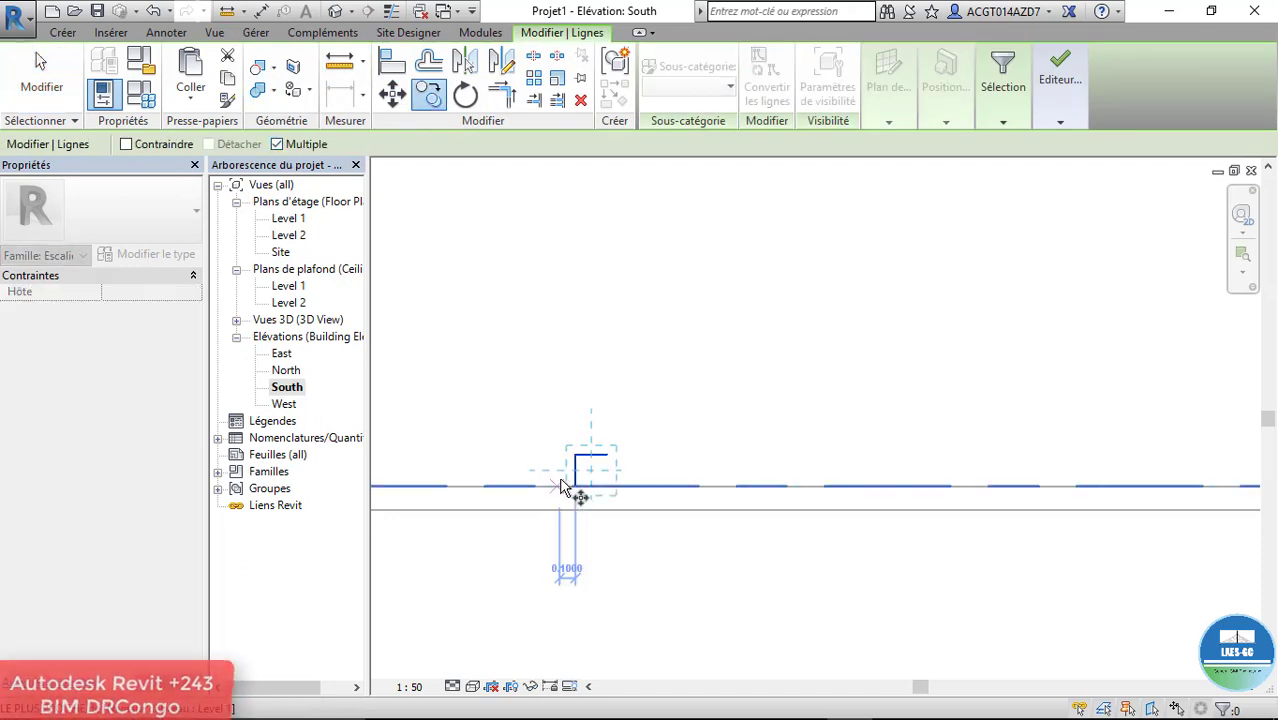
left_click(595, 488)
left_click(607, 455)
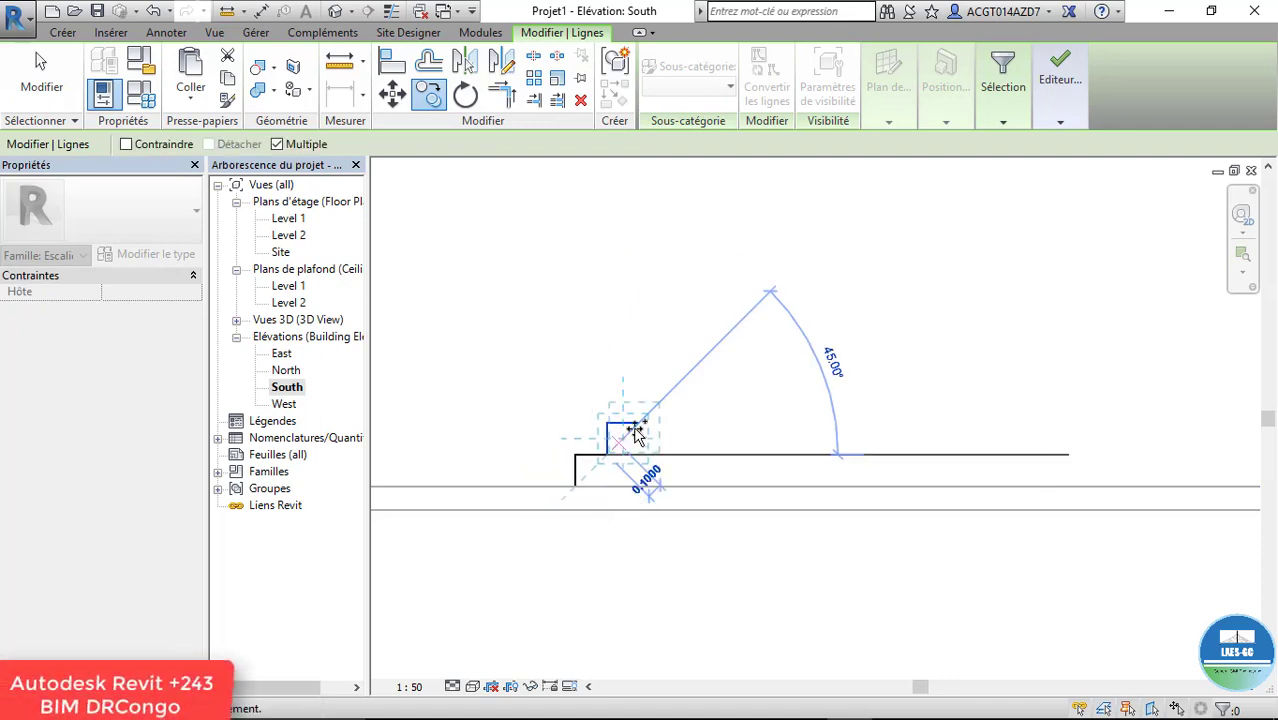
left_click(638, 424)
left_click(670, 392)
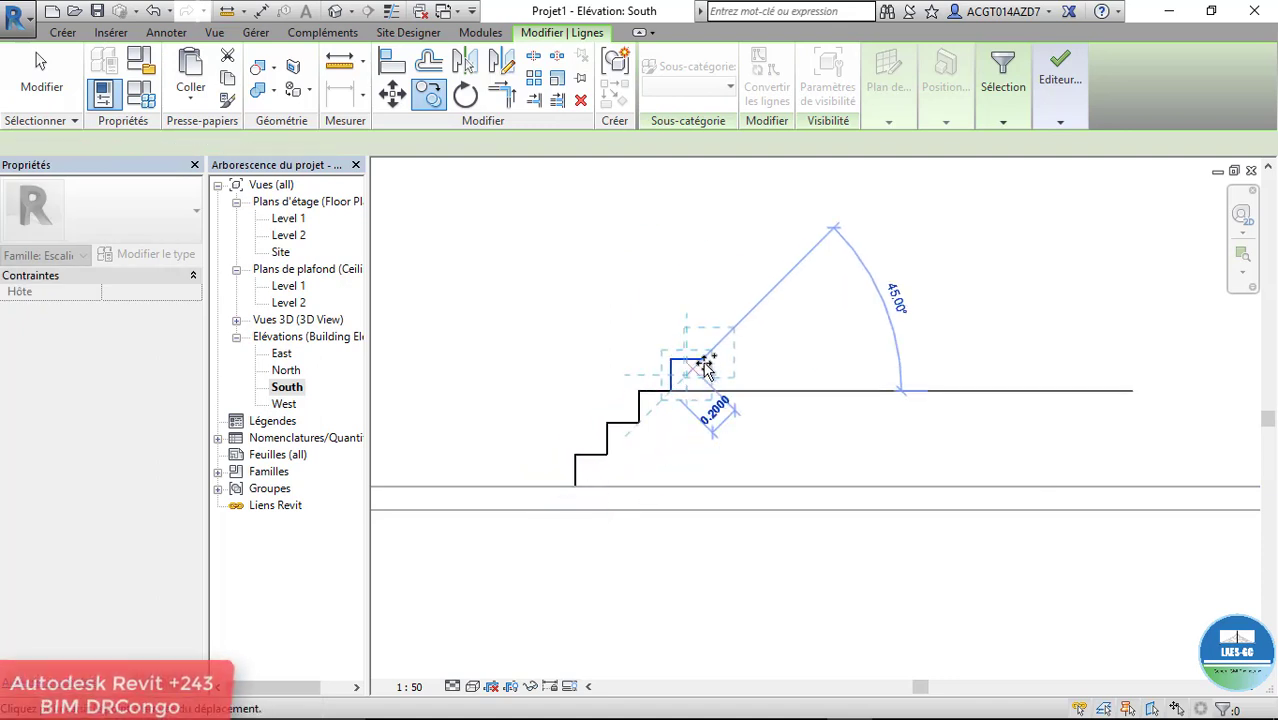
left_click(702, 359)
left_click(734, 326)
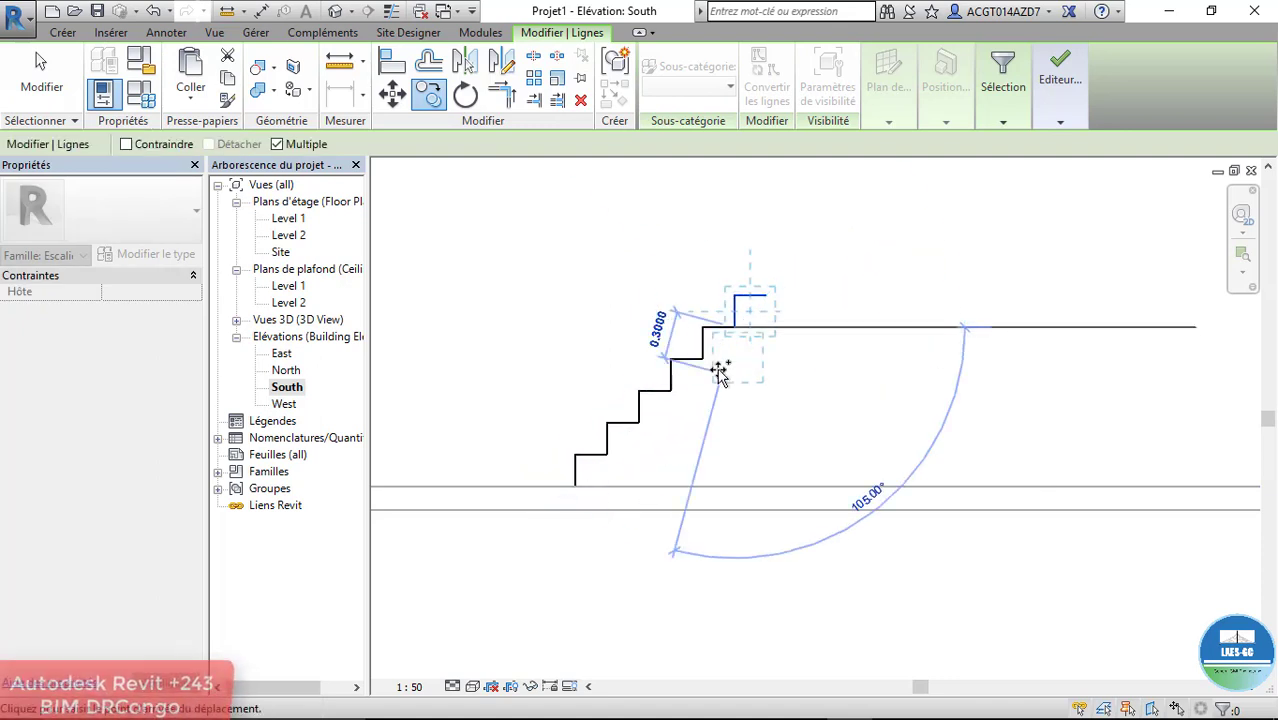
key("Escape")
key("Escape")
Step: Copy the whole run of steps twice more so the stair reaches Level 2
left_click_drag(850, 450, 593, 240)
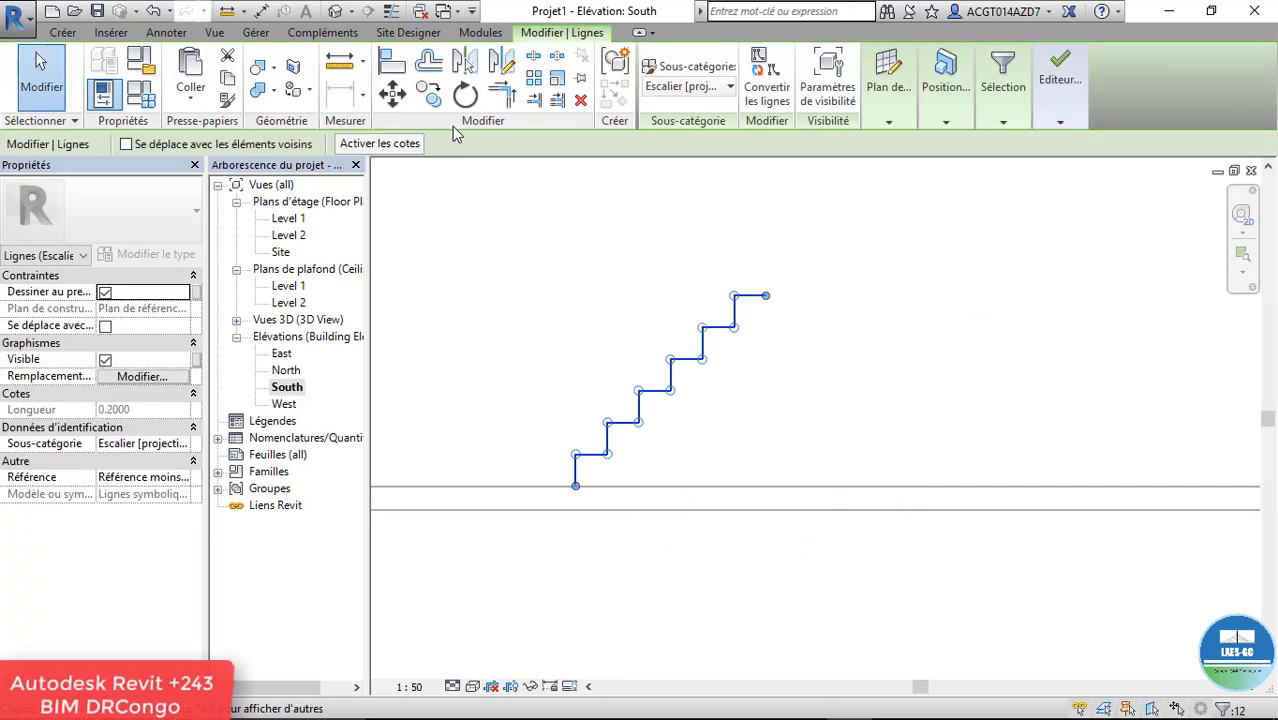
left_click(428, 94)
left_click(574, 486)
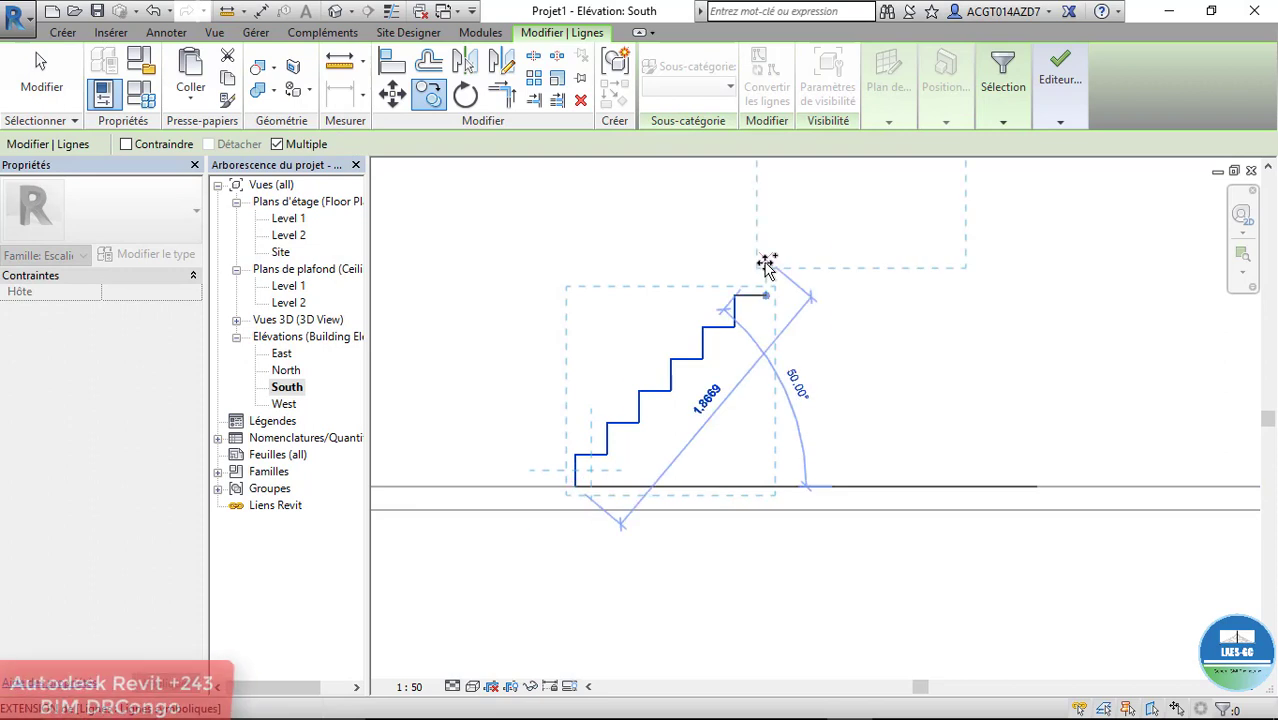
left_click(766, 295)
scroll(690, 405, "down", 4)
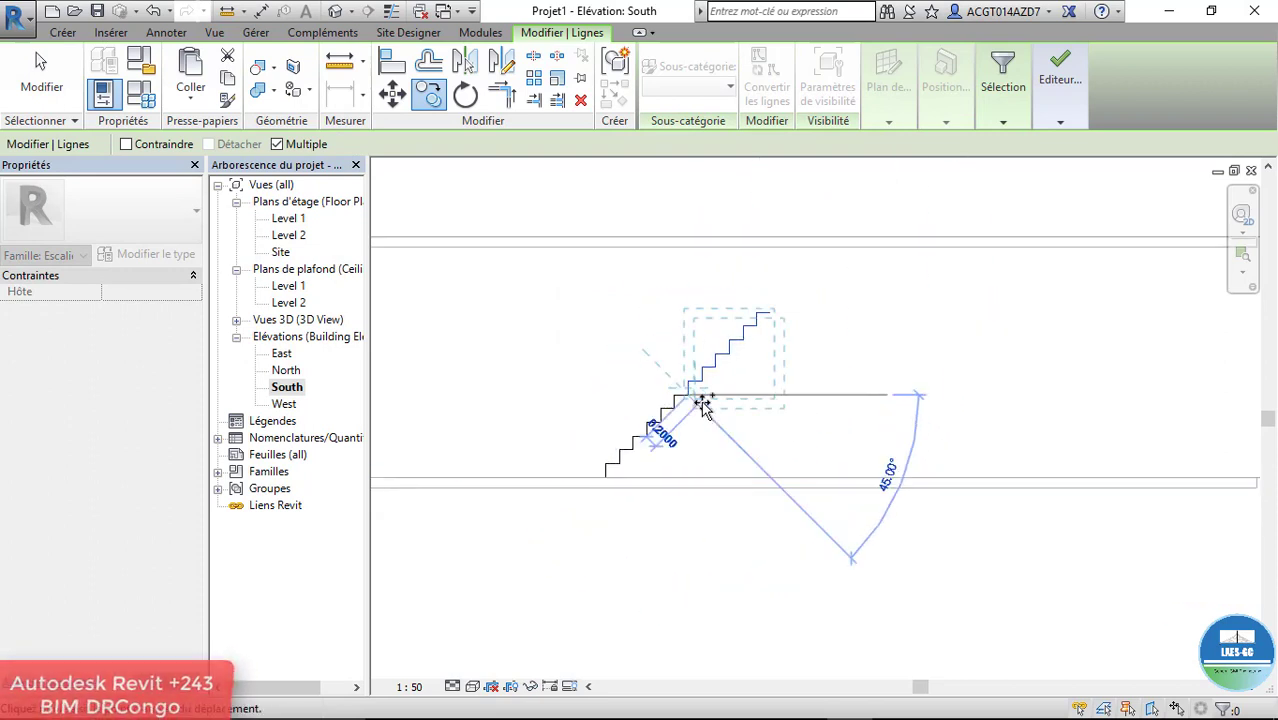
scroll(682, 390, "up", 3)
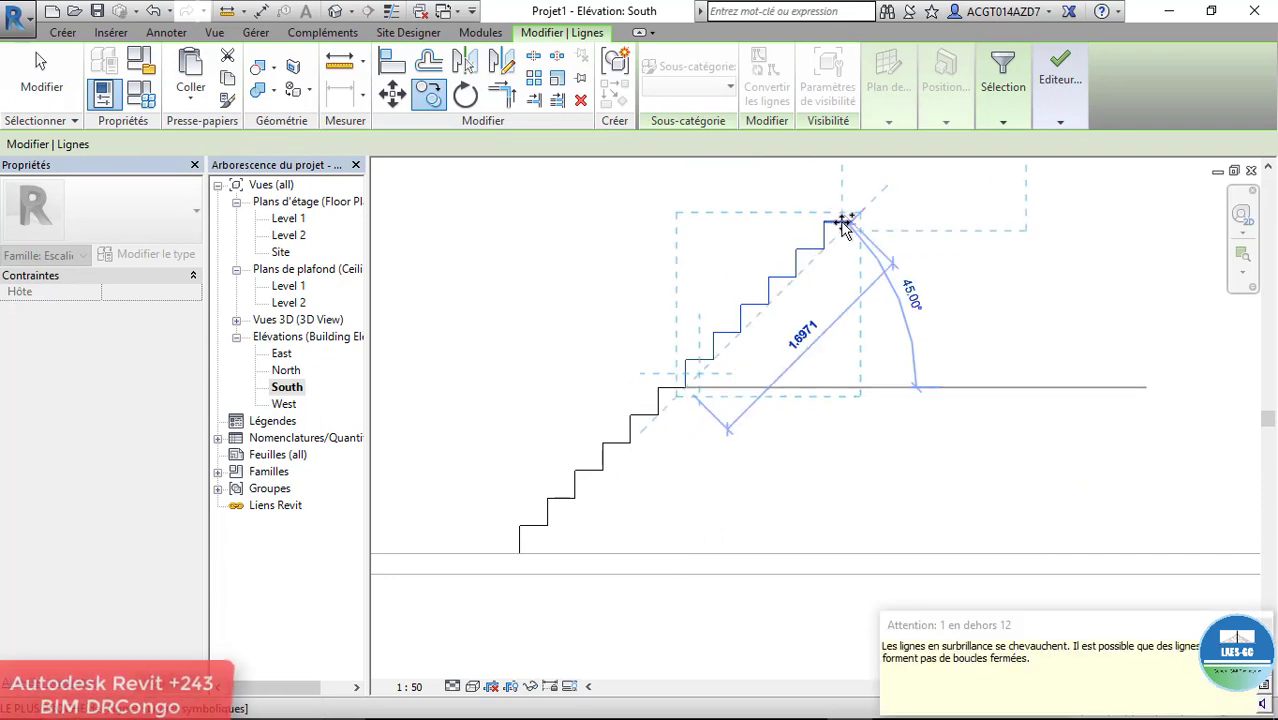
left_click(850, 221)
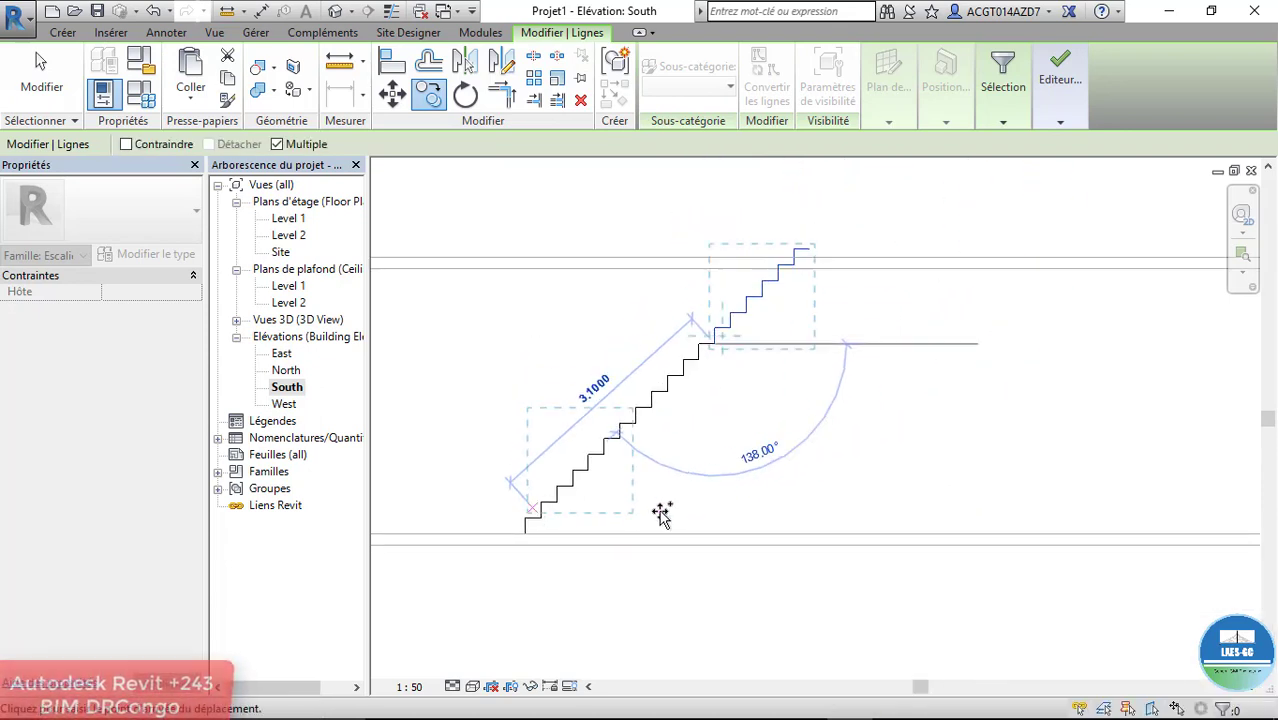
key("Escape")
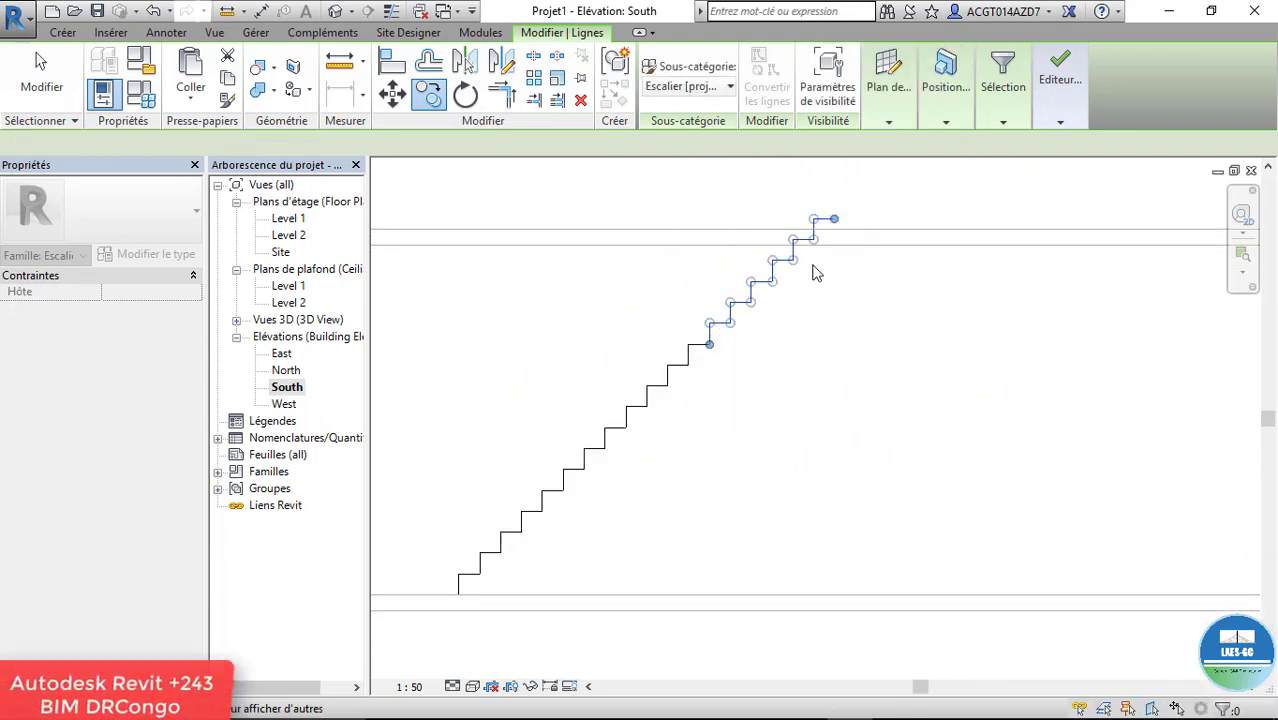
key("Escape")
Step: Delete the extra horizontal line at the top of the stair
scroll(812, 259, "up", 3)
left_click(812, 259)
key("Delete")
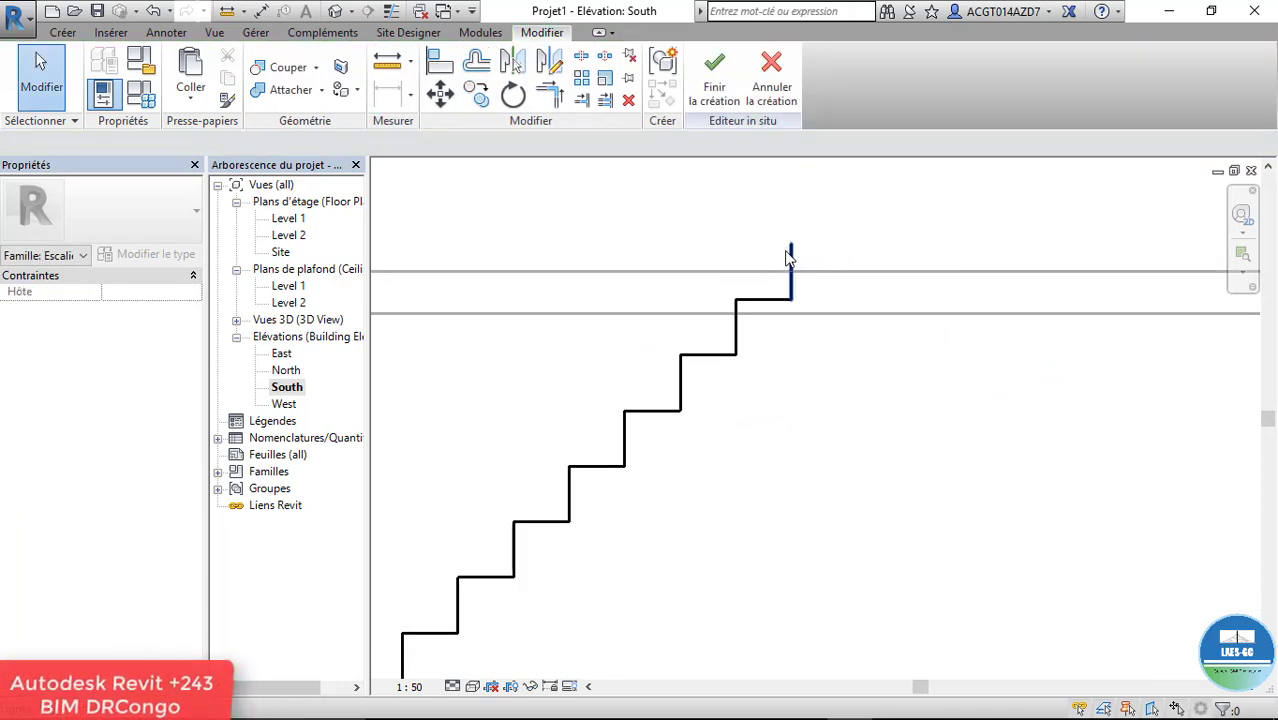
left_click(792, 262)
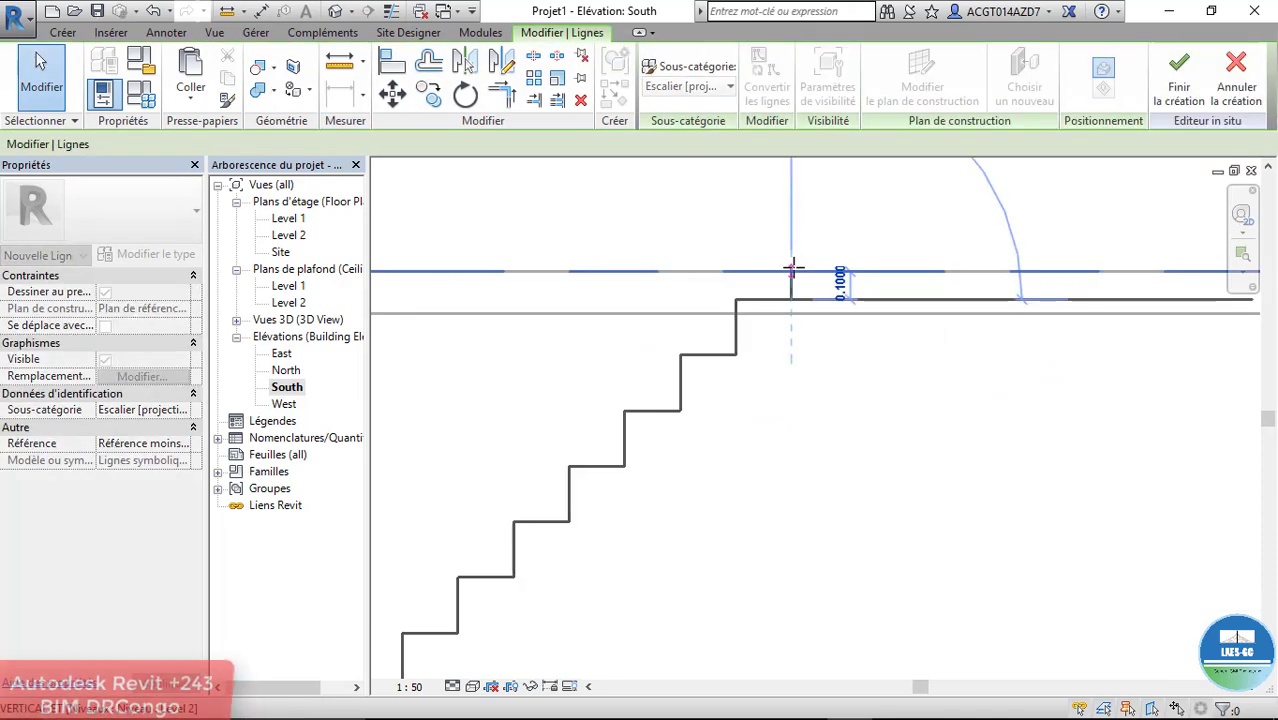
scroll(790, 250, "down", 2)
scroll(849, 273, "down", 1)
scroll(742, 272, "down", 1)
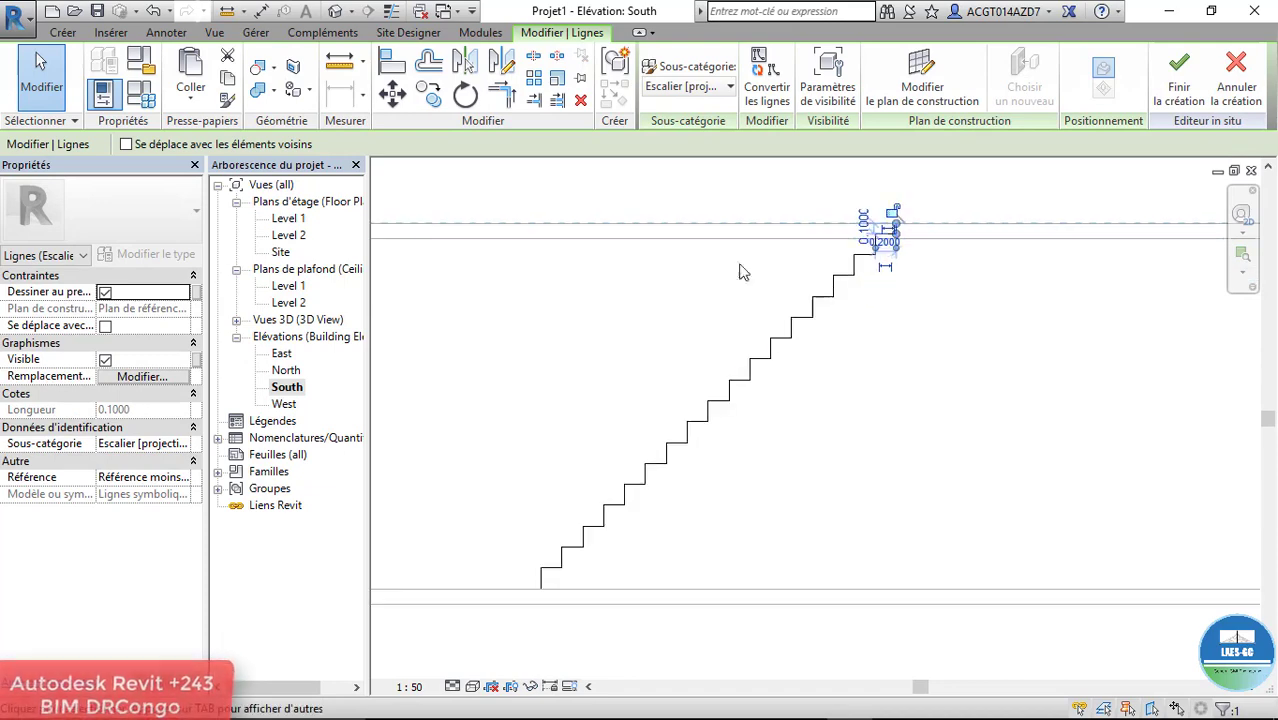
left_click(166, 32)
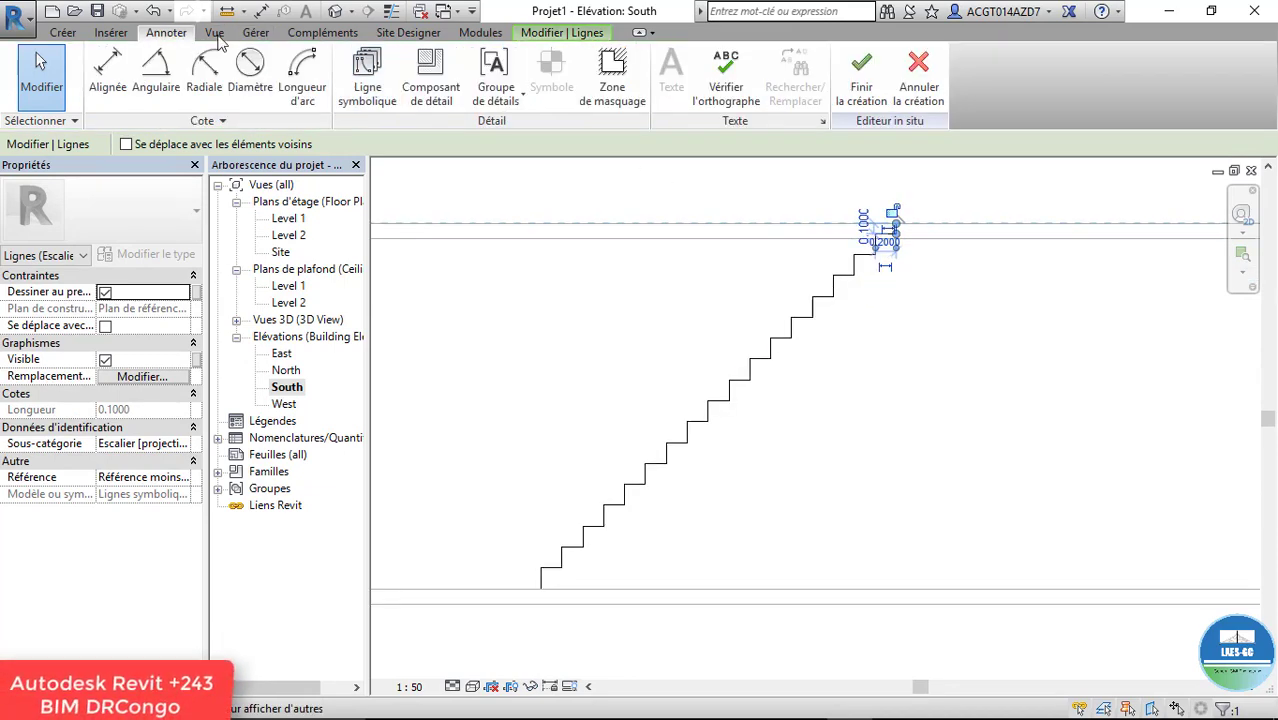
Step: Draw a 45° symbolic line from the stair bottom along the nosings past the top step
left_click(541, 568)
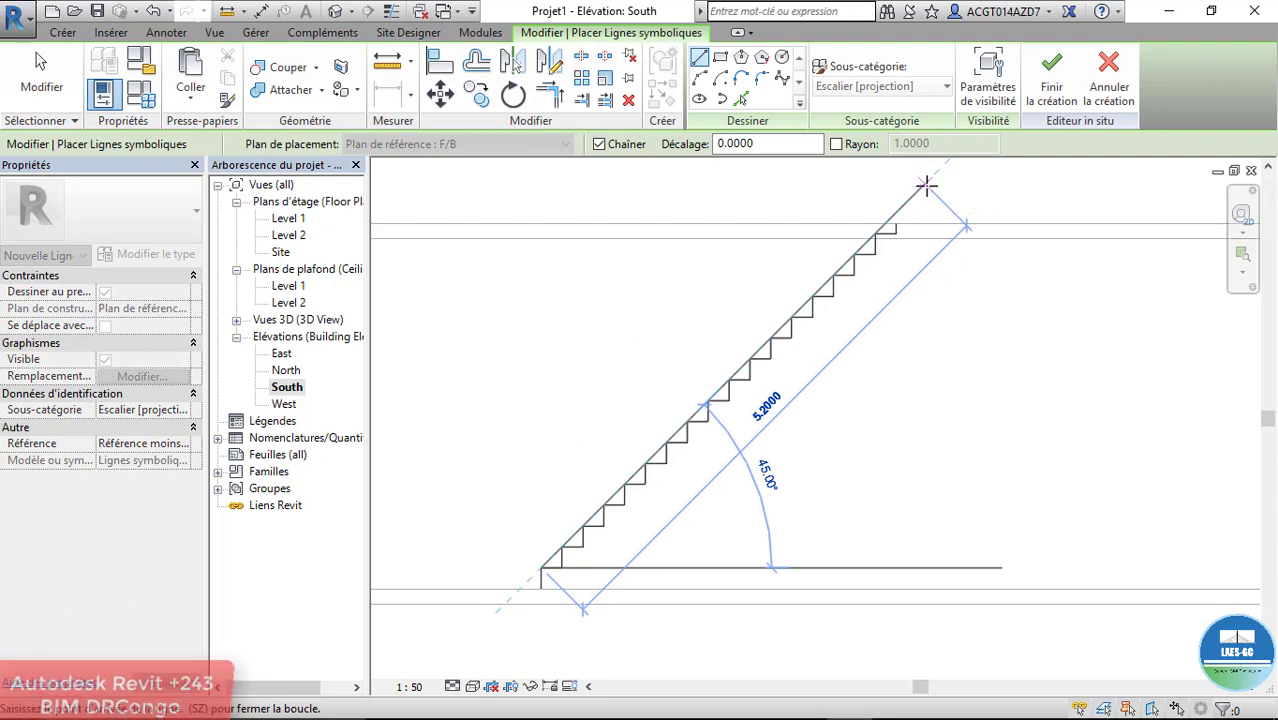
left_click(926, 184)
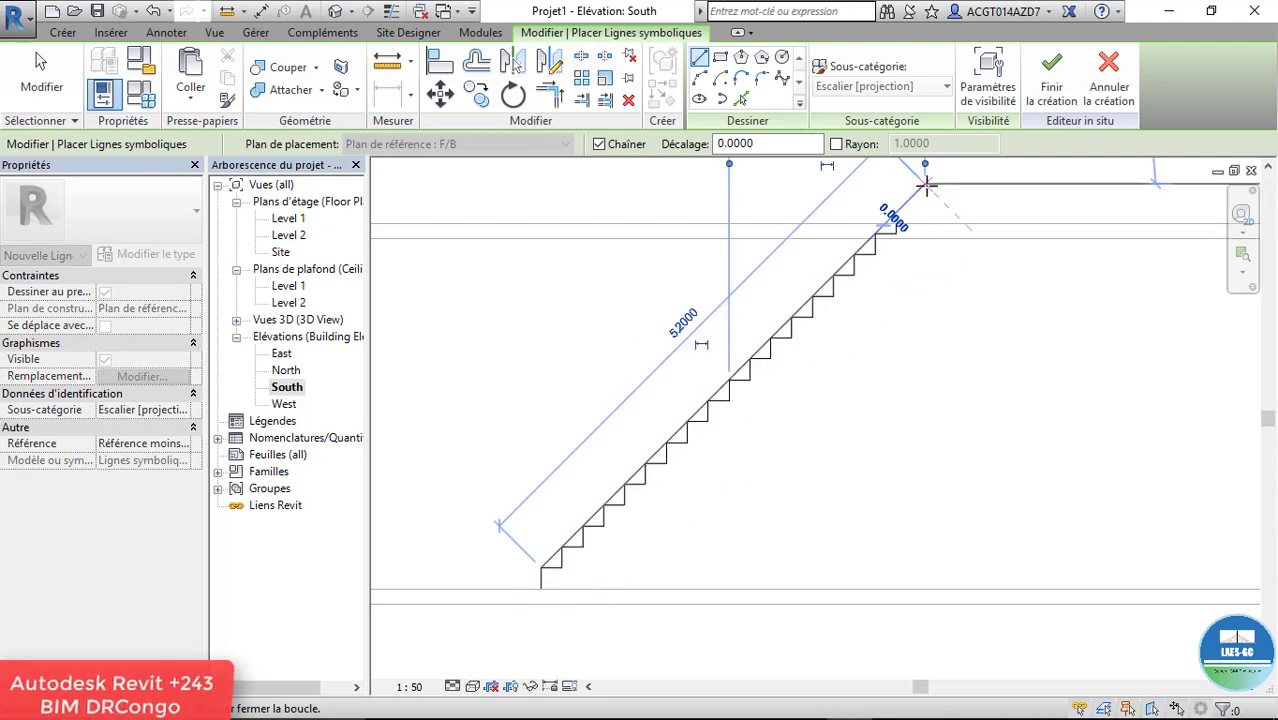
key("Escape")
scroll(710, 430, "down", 2)
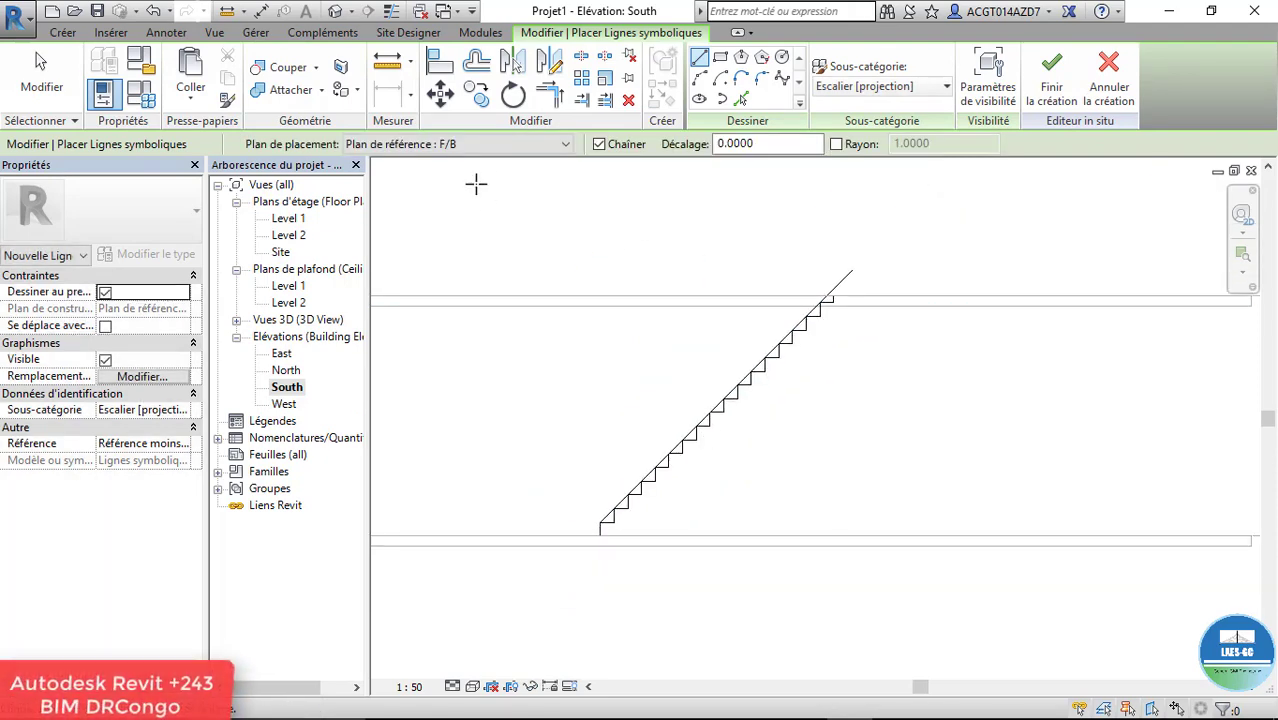
left_click(72, 35)
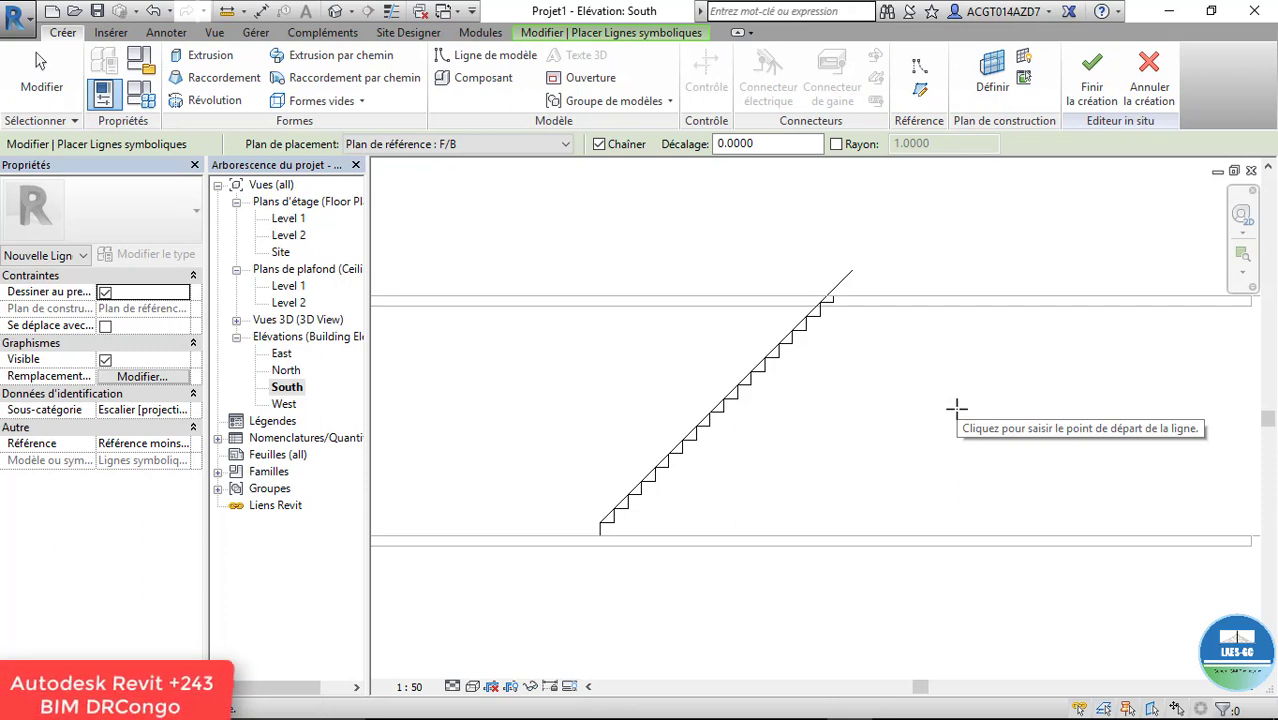
Step: Draw a reference plane (RP) through the stair foot, perpendicular to the diagonal line
key("r")
key("p")
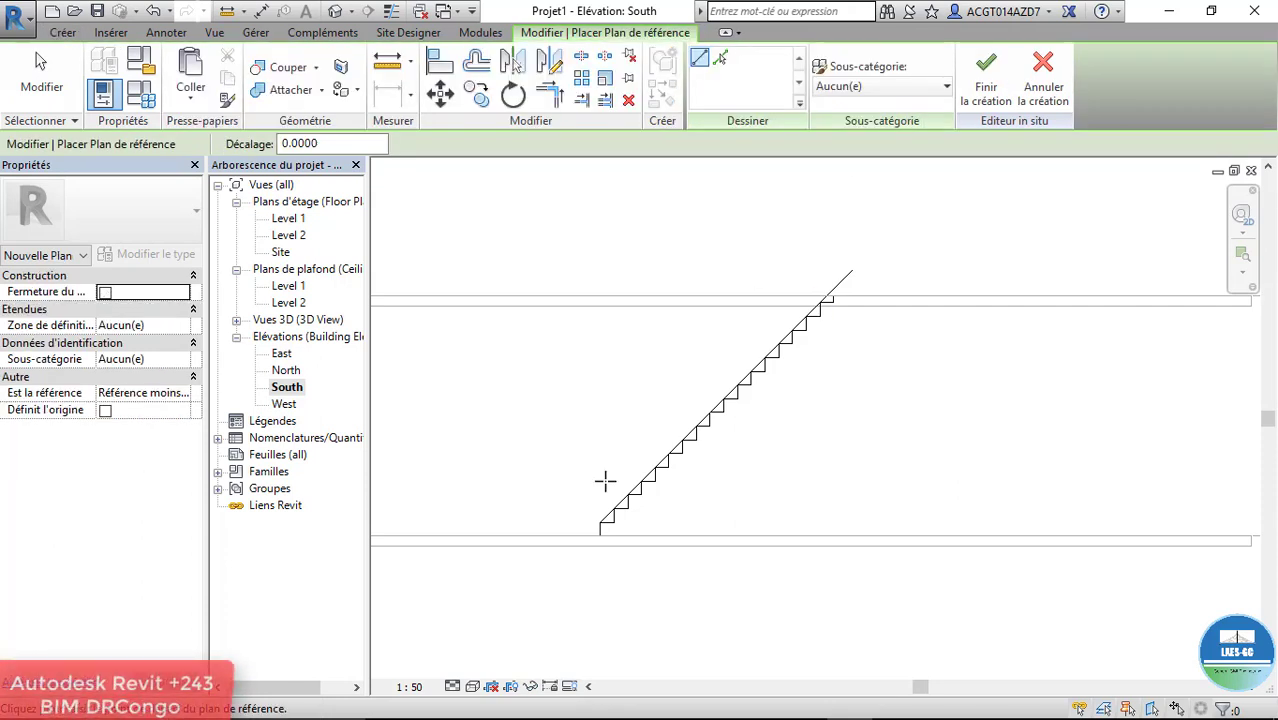
scroll(600, 531, "up", 2)
left_click(600, 534)
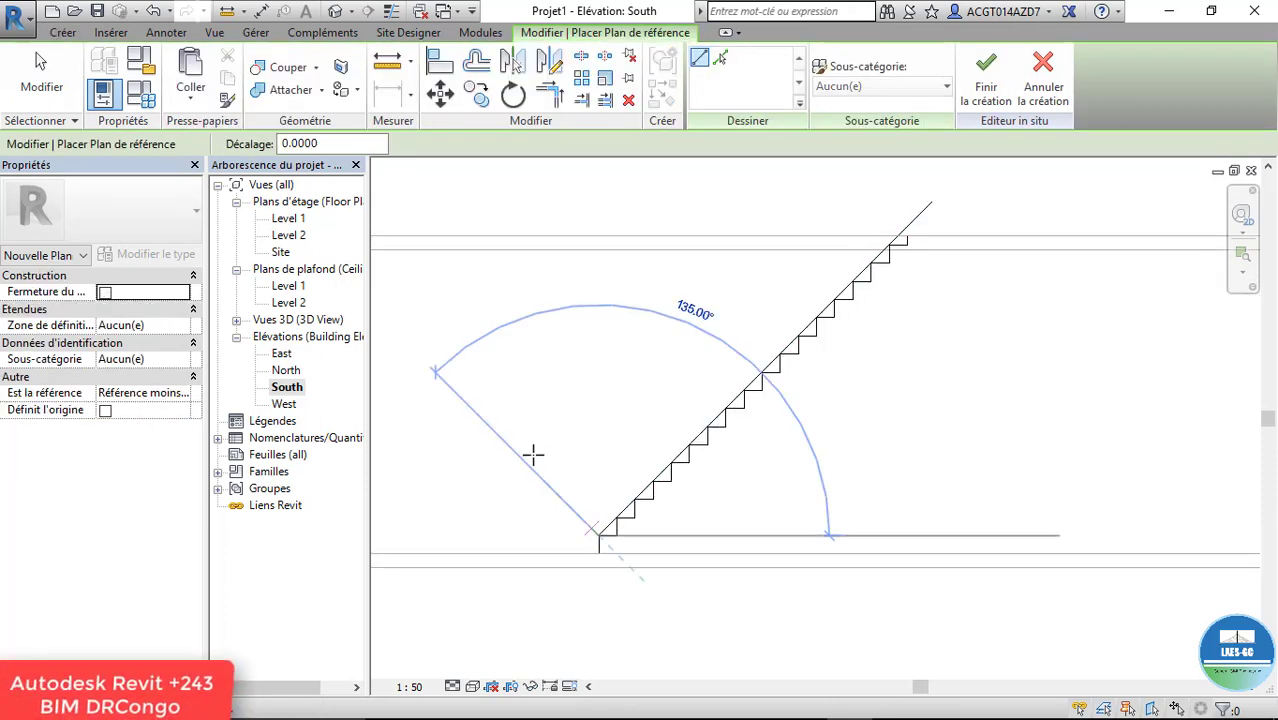
left_click(477, 418)
key("Escape")
Step: Extend the new reference plane down-right and name it TUBE
left_click(541, 492)
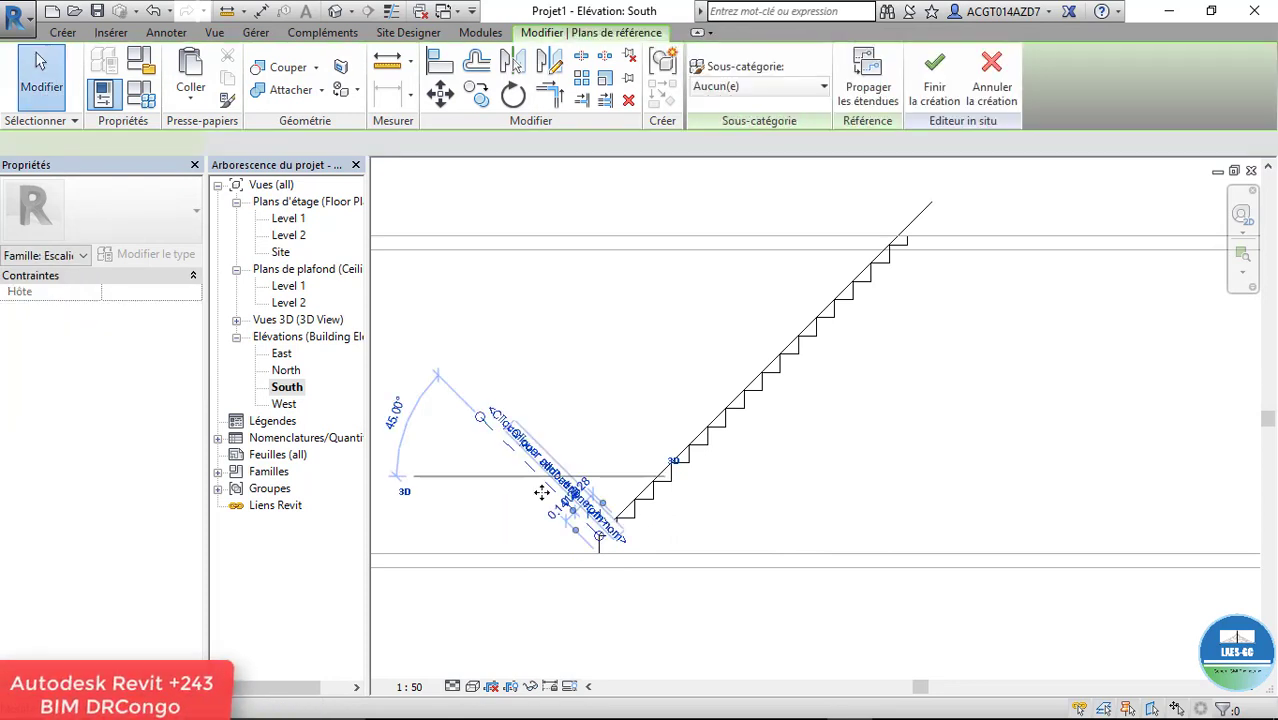
left_click_drag(600, 540, 707, 583)
scroll(600, 420, "up", 2)
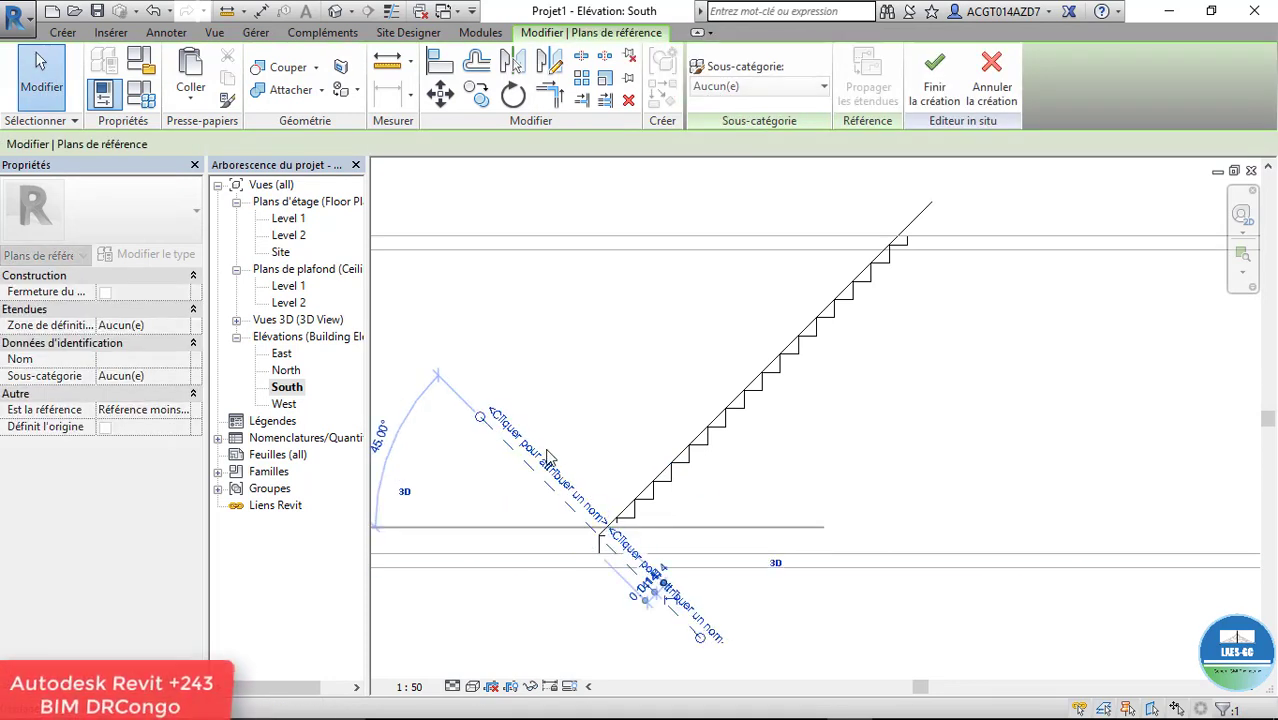
left_click(524, 452)
type("TUBE")
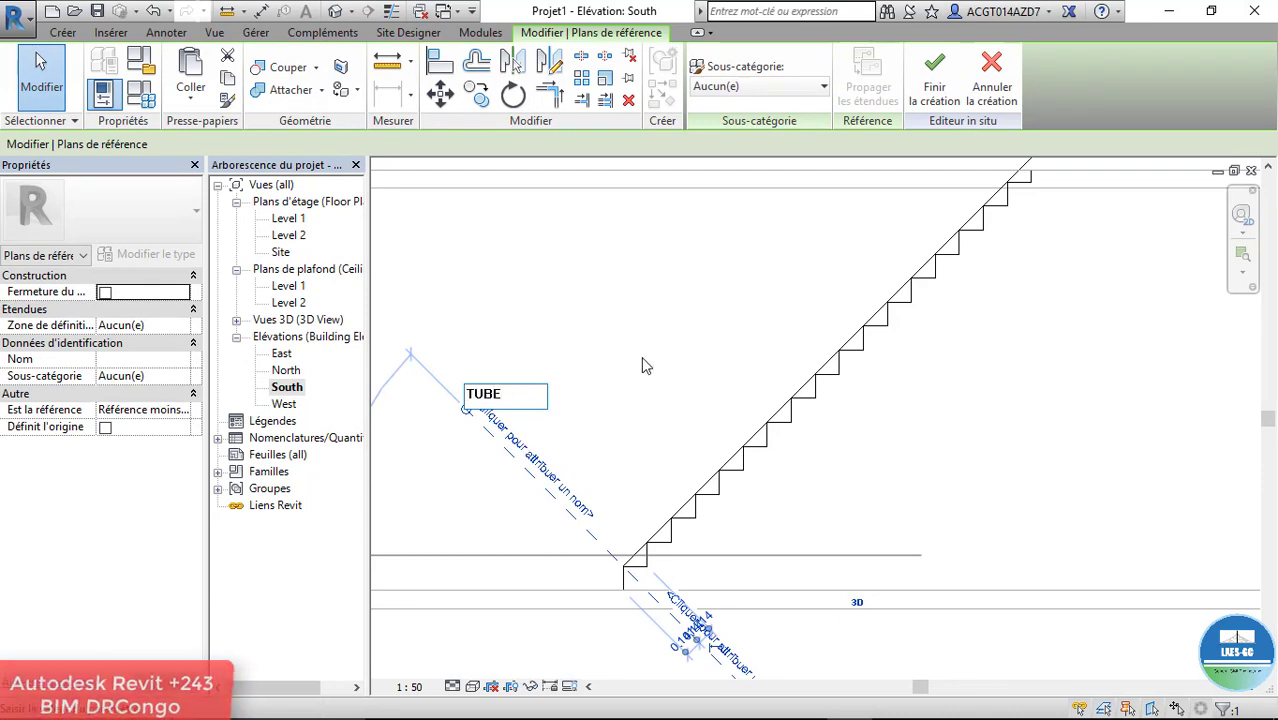
key("Return")
scroll(655, 437, "down", 2)
scroll(655, 437, "down", 1)
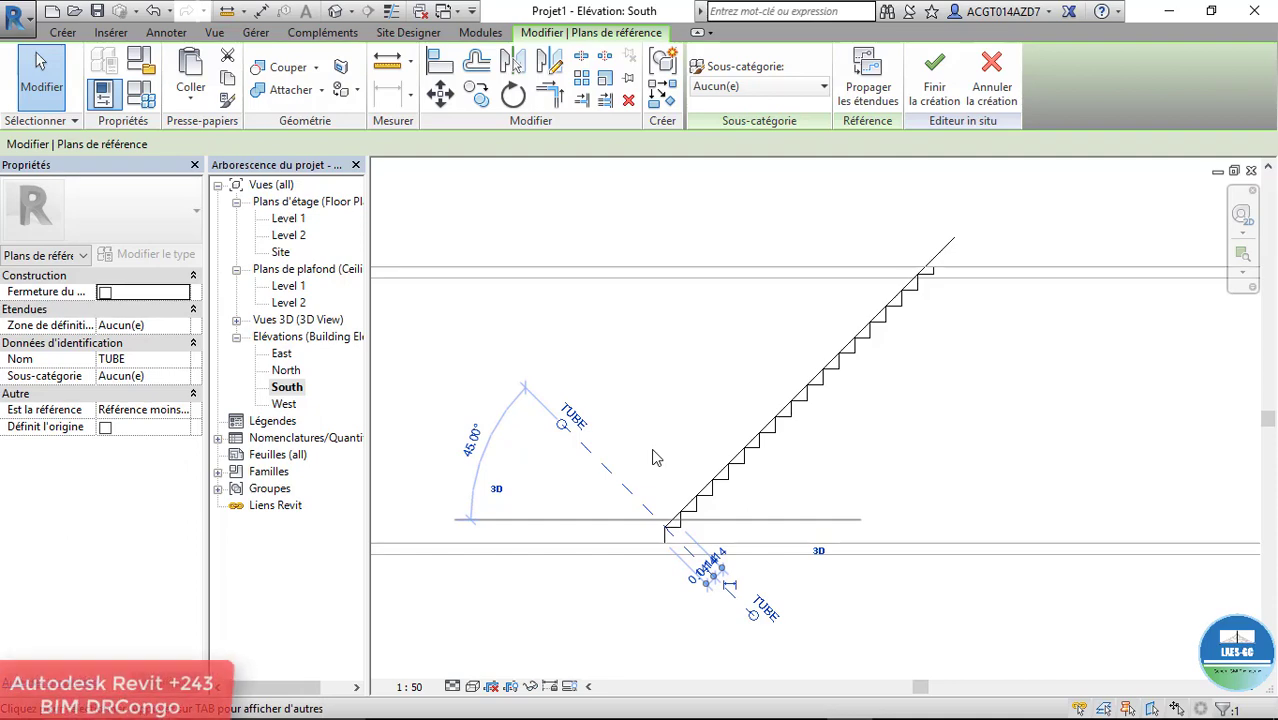
Step: Start a solid extrusion and set its work plane to the TUBE reference plane
left_click(62, 32)
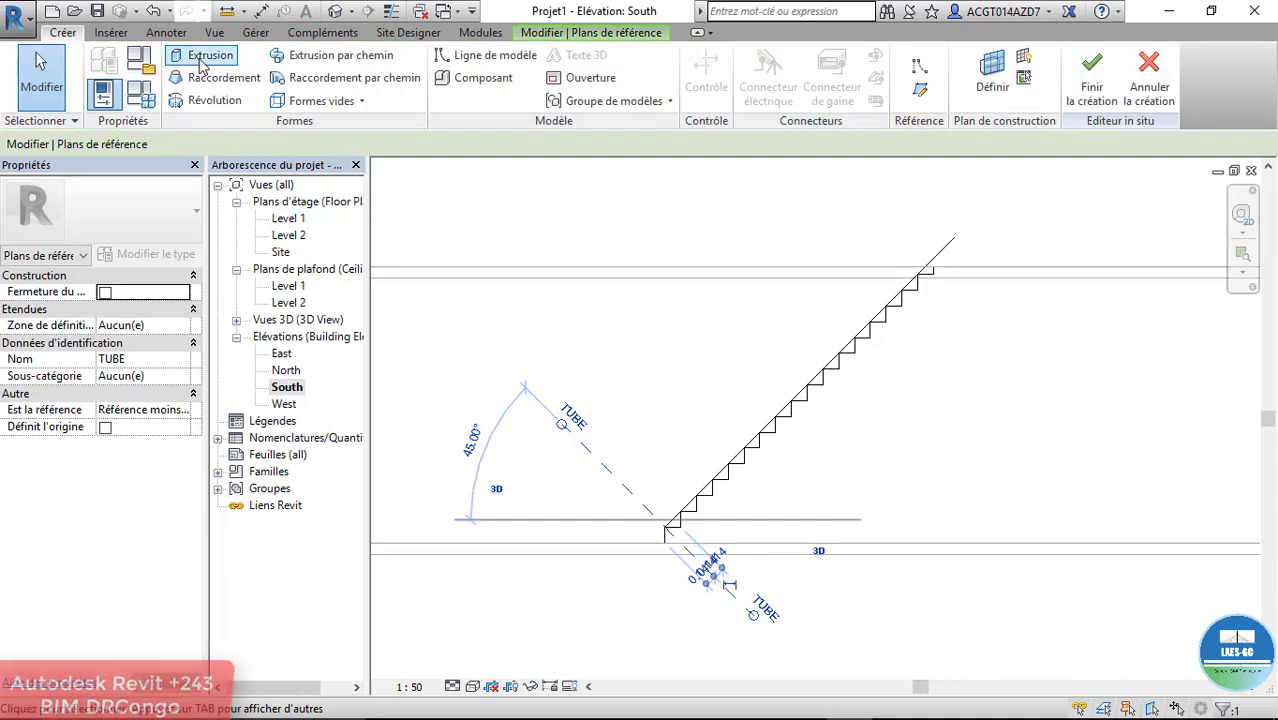
left_click(202, 55)
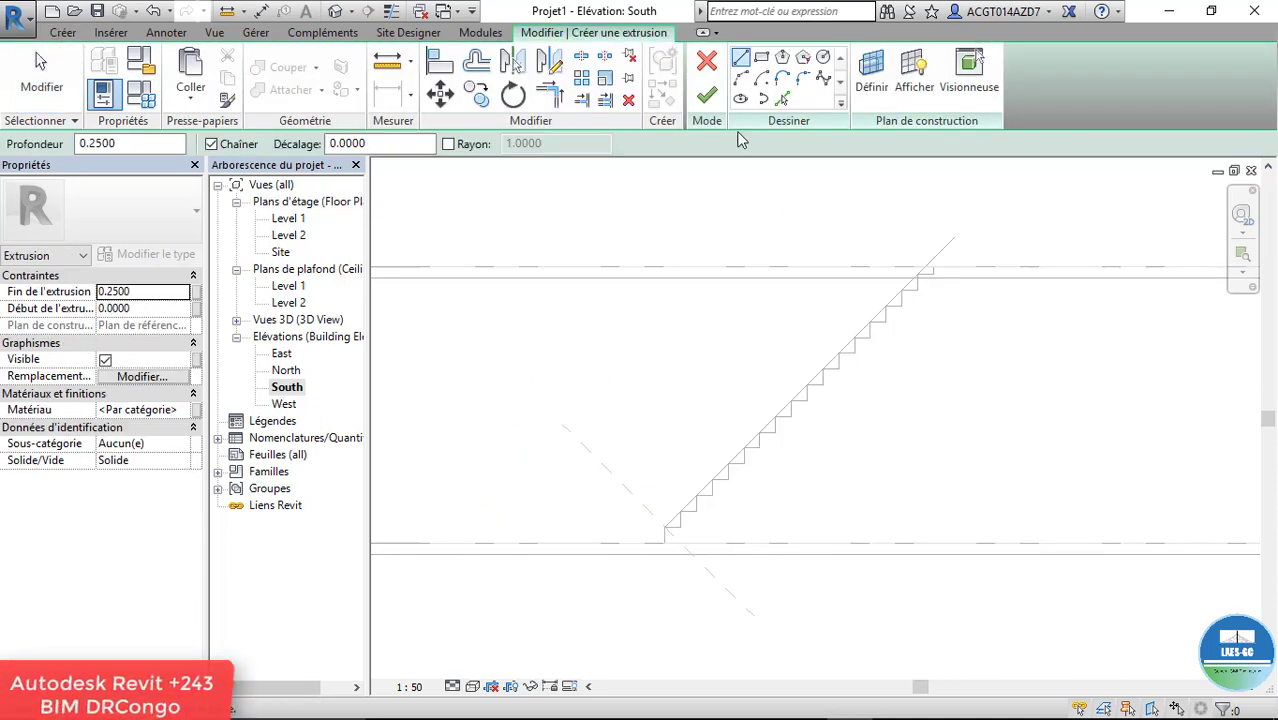
left_click(871, 75)
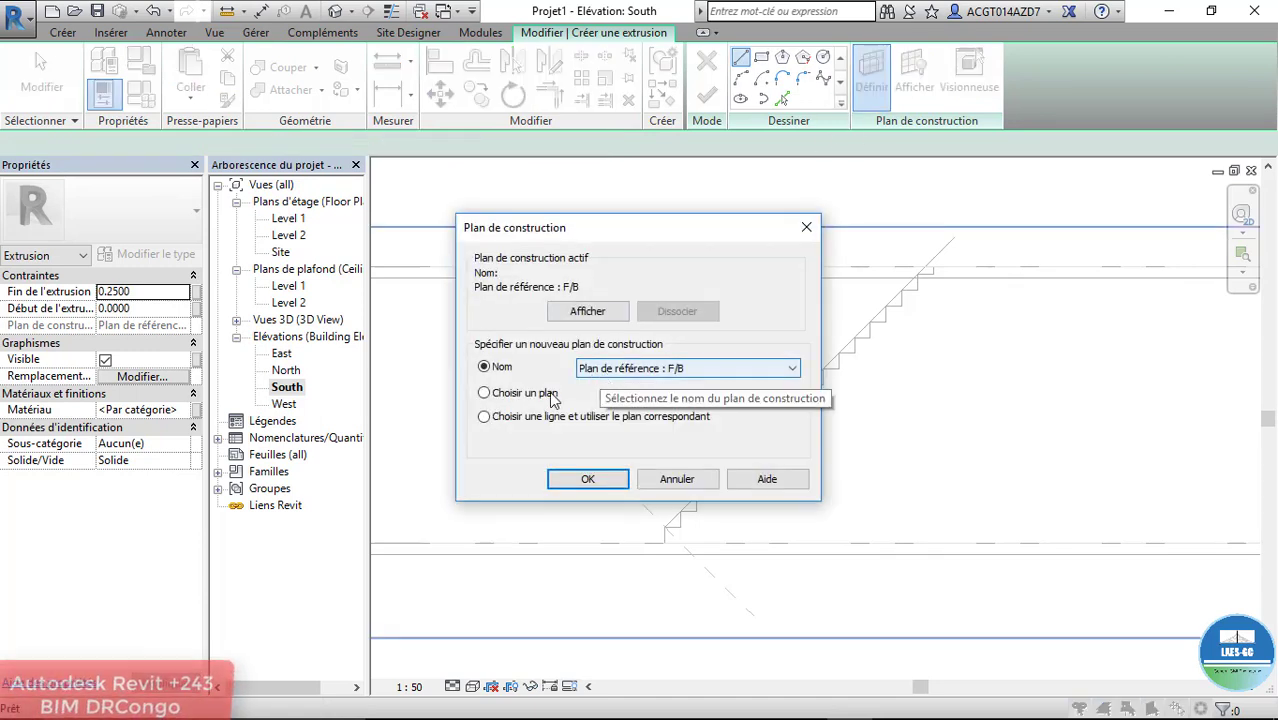
left_click(540, 393)
left_click(645, 368)
left_click(651, 422)
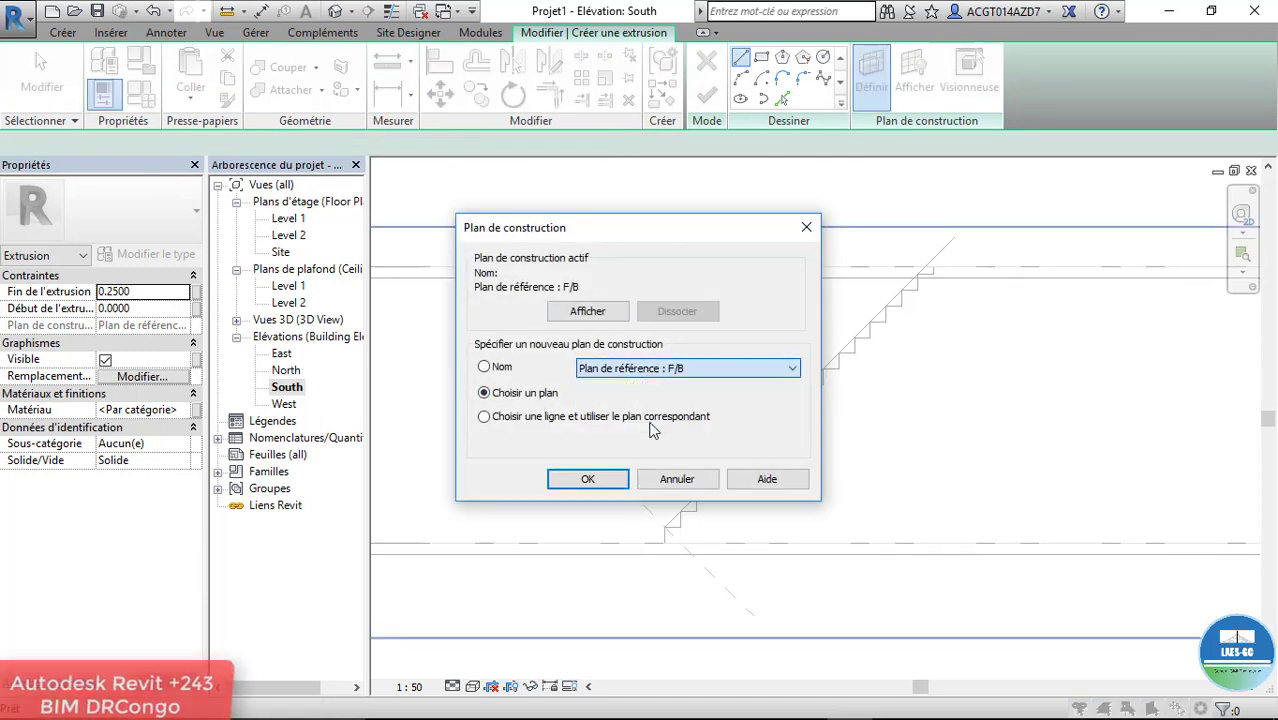
left_click(566, 482)
Step: Pick the TUBE plane and open the {3D} view for sketching
left_click(594, 449)
left_click(546, 390)
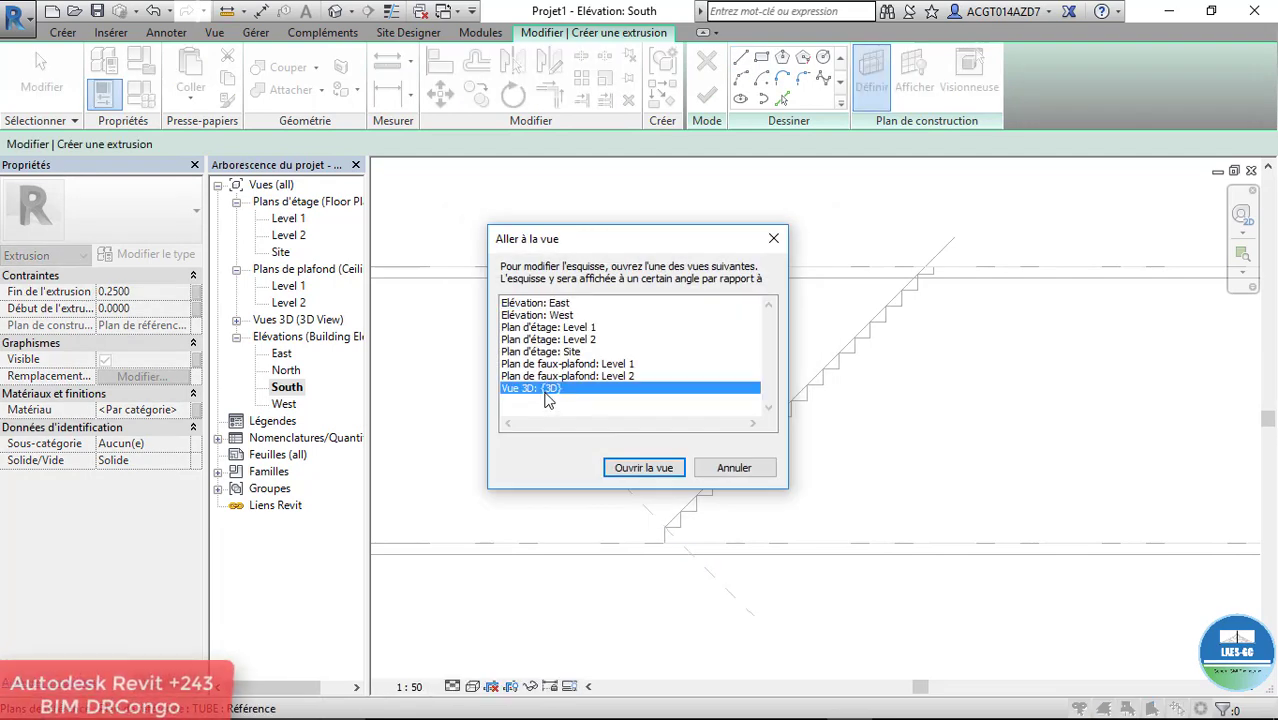
left_click(645, 468)
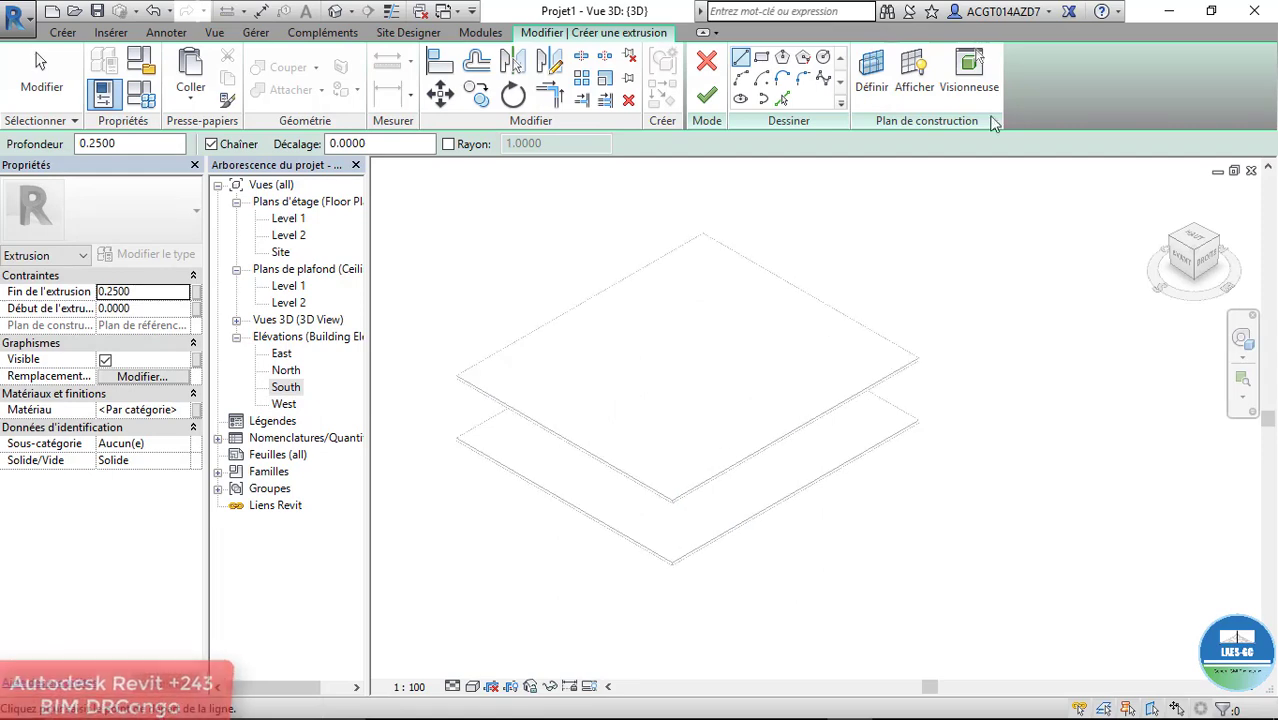
Step: Sketch an ellipse with 1.0000 and 0.6000 radii face-on on the TUBE plane
left_click(968, 72)
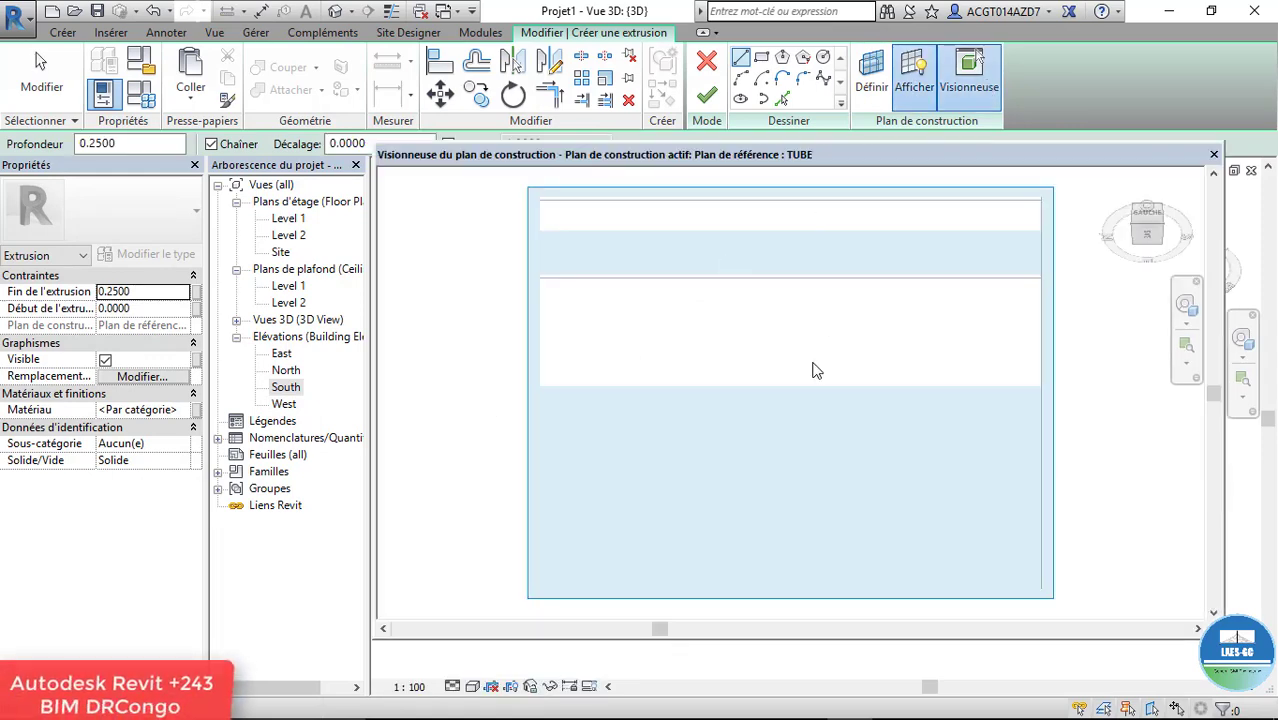
scroll(815, 371, "up", 2)
scroll(765, 260, "up", 2)
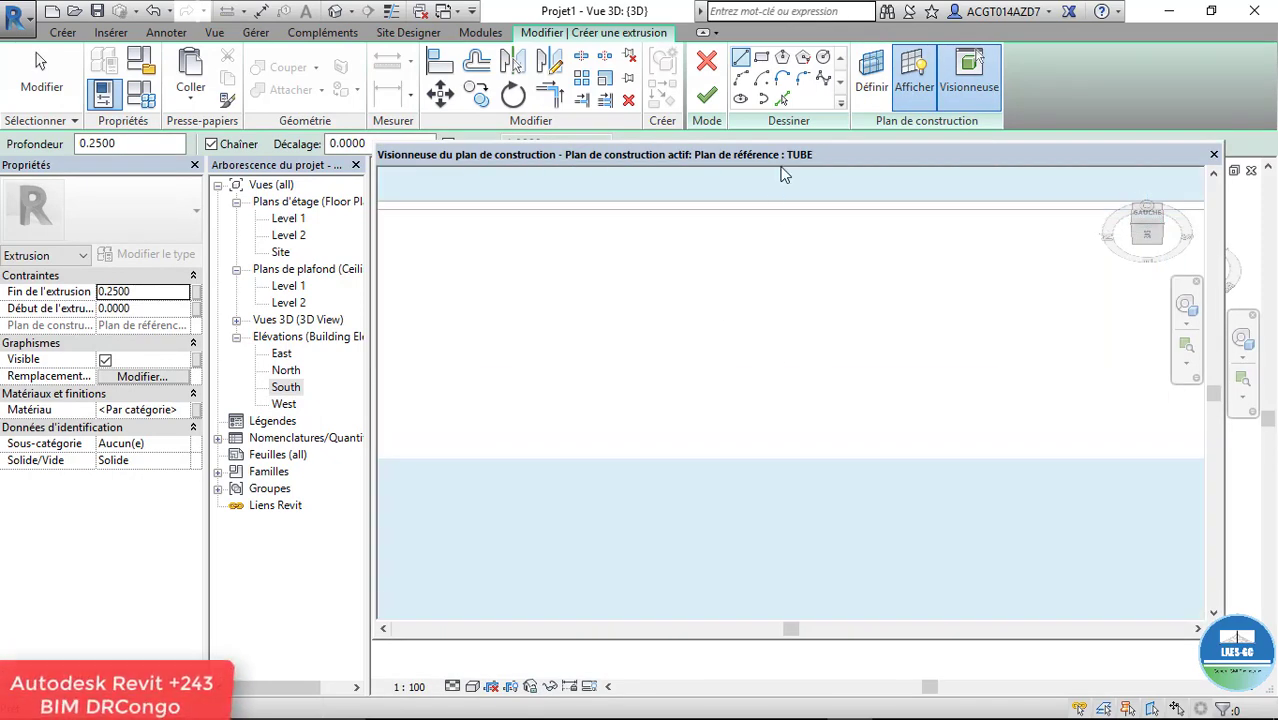
left_click(740, 98)
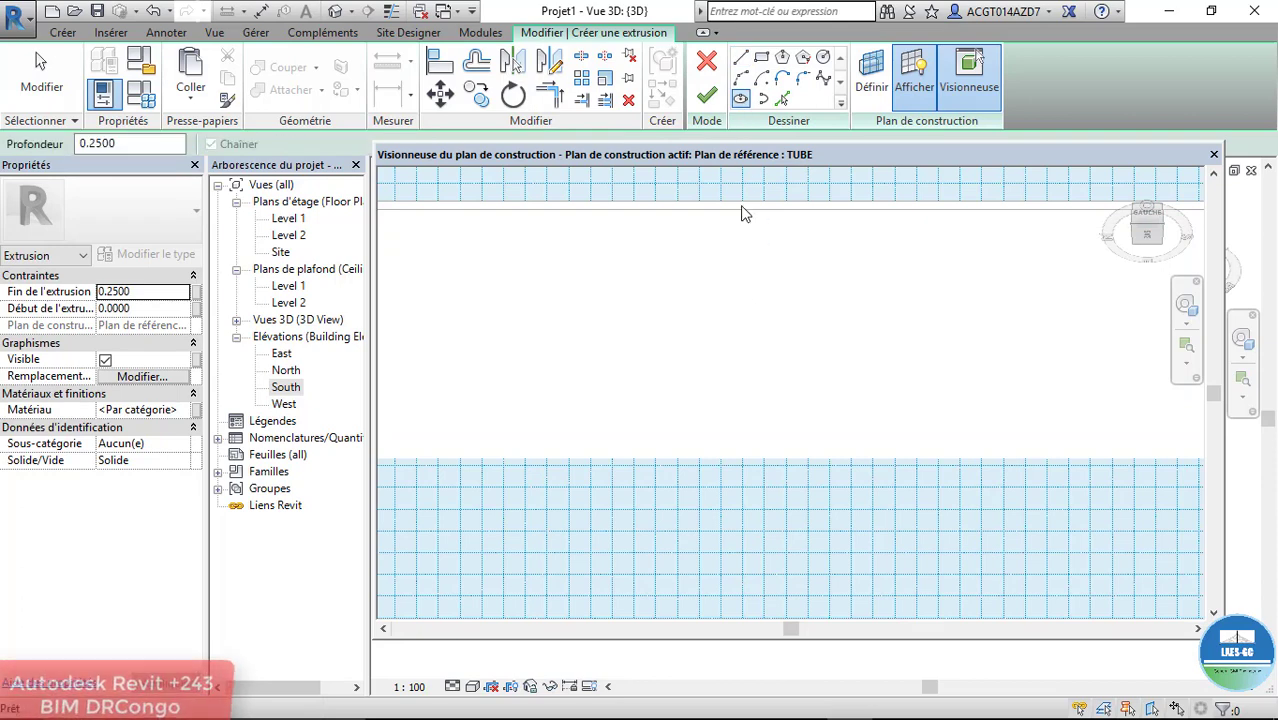
left_click(733, 322)
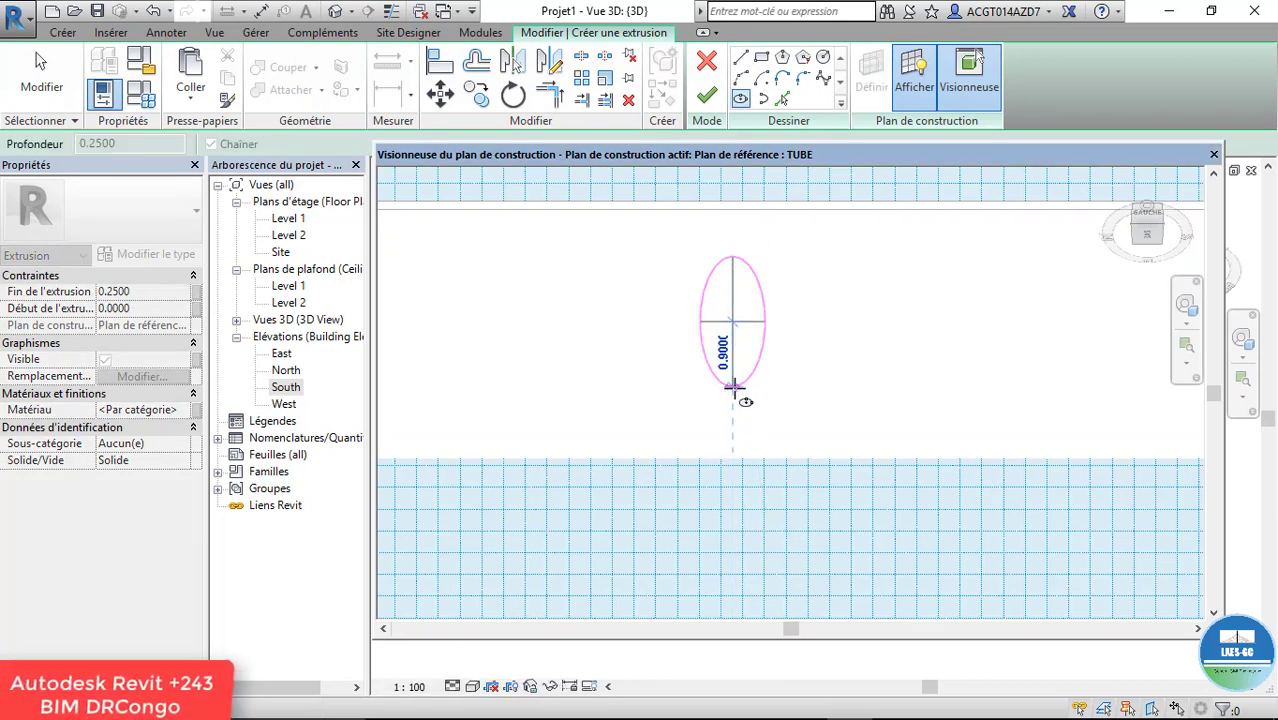
left_click(733, 395)
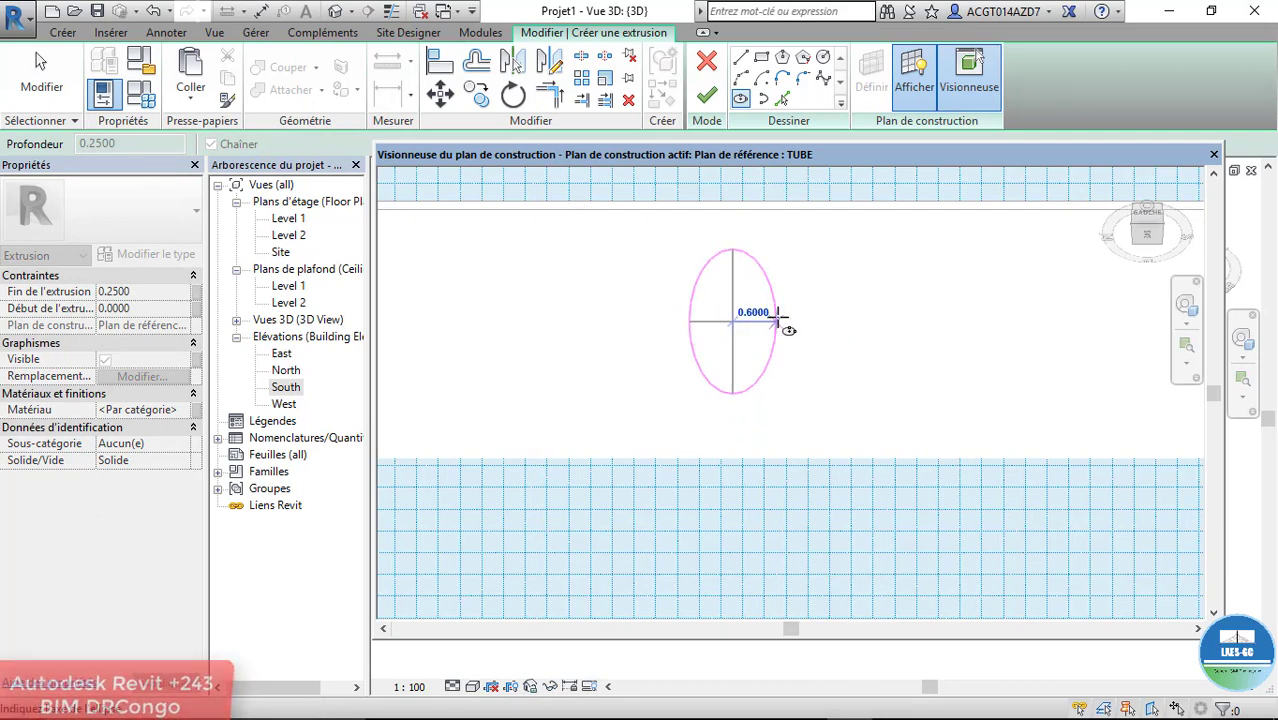
left_click(778, 318)
scroll(727, 340, "down", 2)
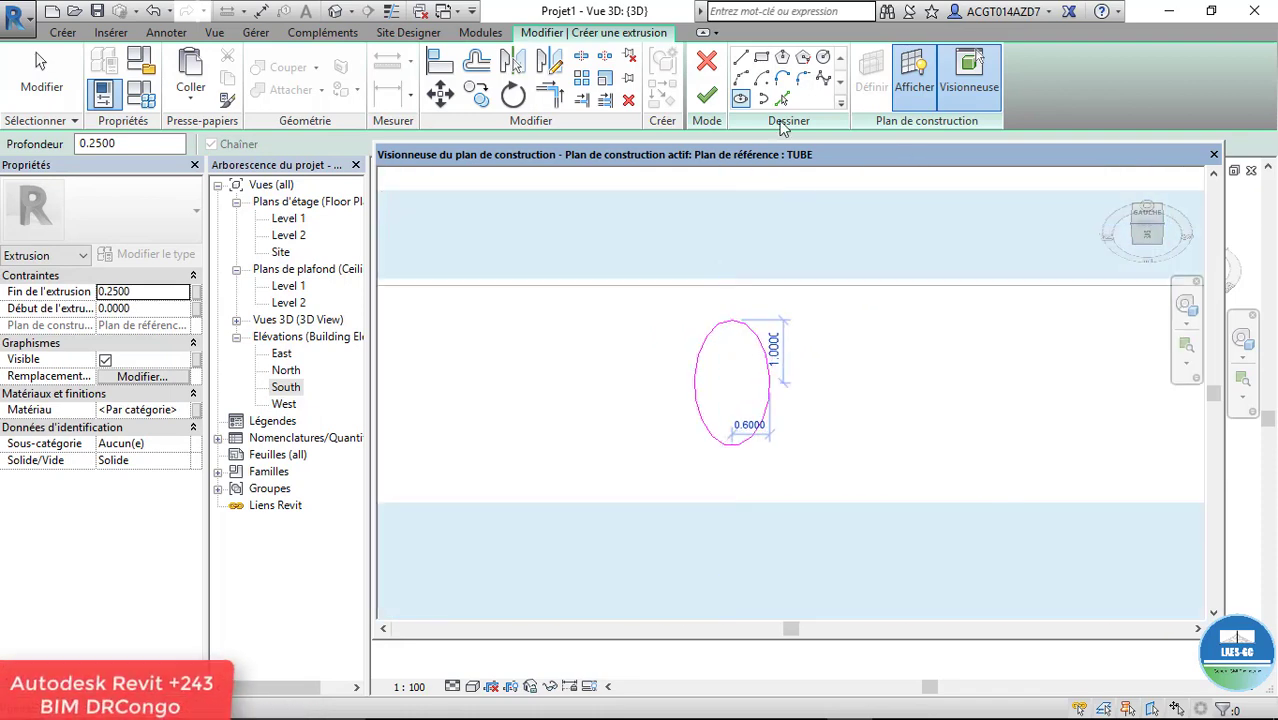
Step: Close the work-plane viewer to return to the 3D view
left_click(1214, 155)
scroll(642, 362, "up", 2)
scroll(650, 340, "up", 1)
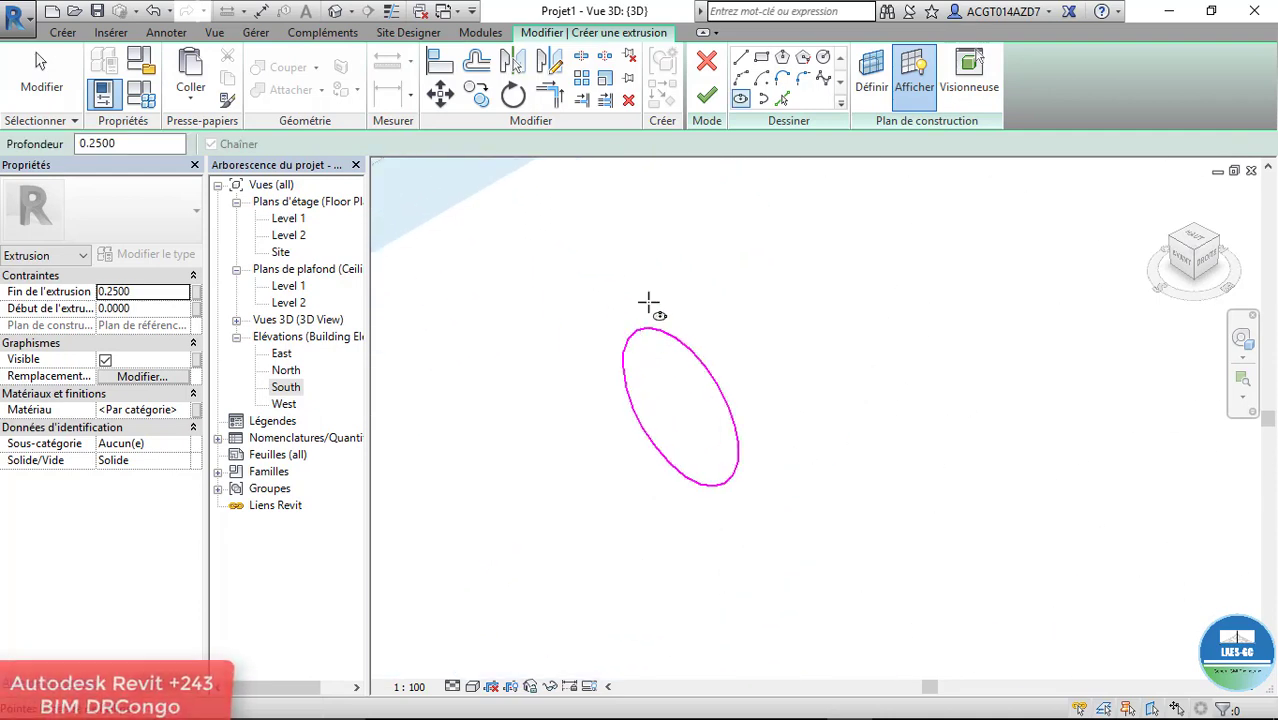
scroll(648, 302, "up", 1)
Step: Offset the ellipse by 0.0800 with Pick Lines to form a ring sketch
left_click(782, 100)
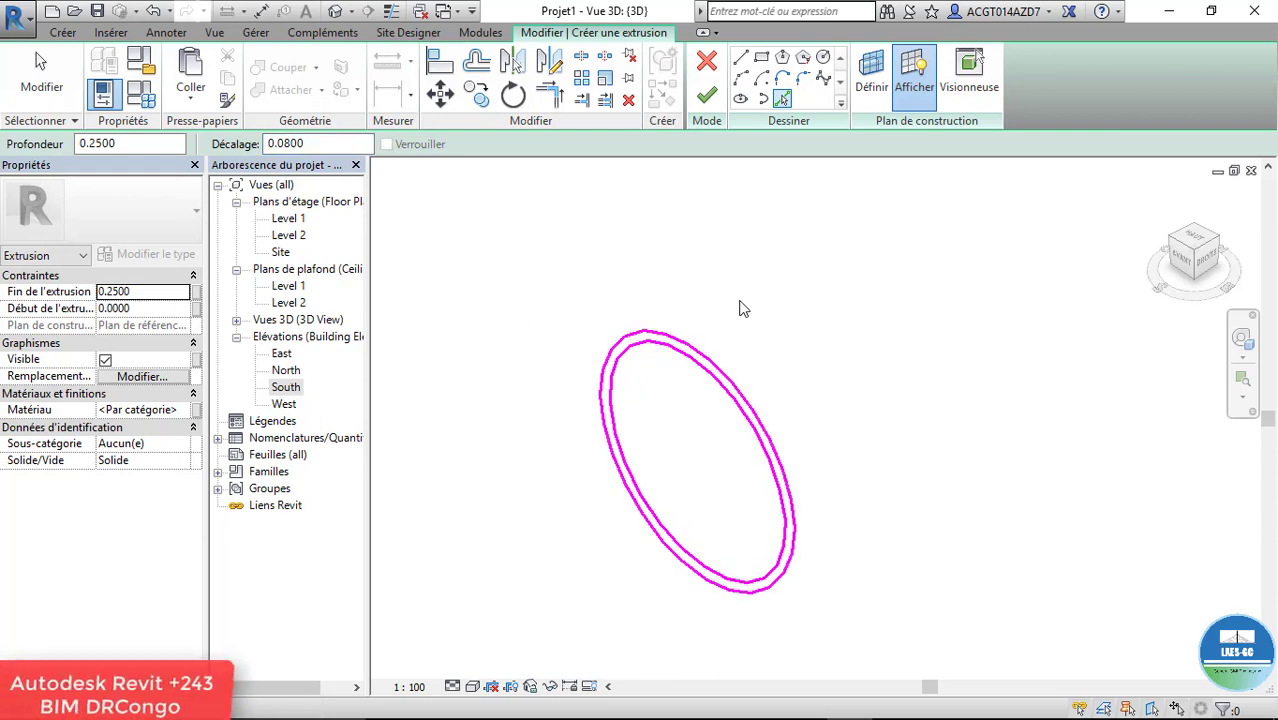
scroll(742, 309, "down", 3)
scroll(742, 309, "down", 3)
scroll(742, 309, "up", 3)
scroll(690, 325, "down", 2)
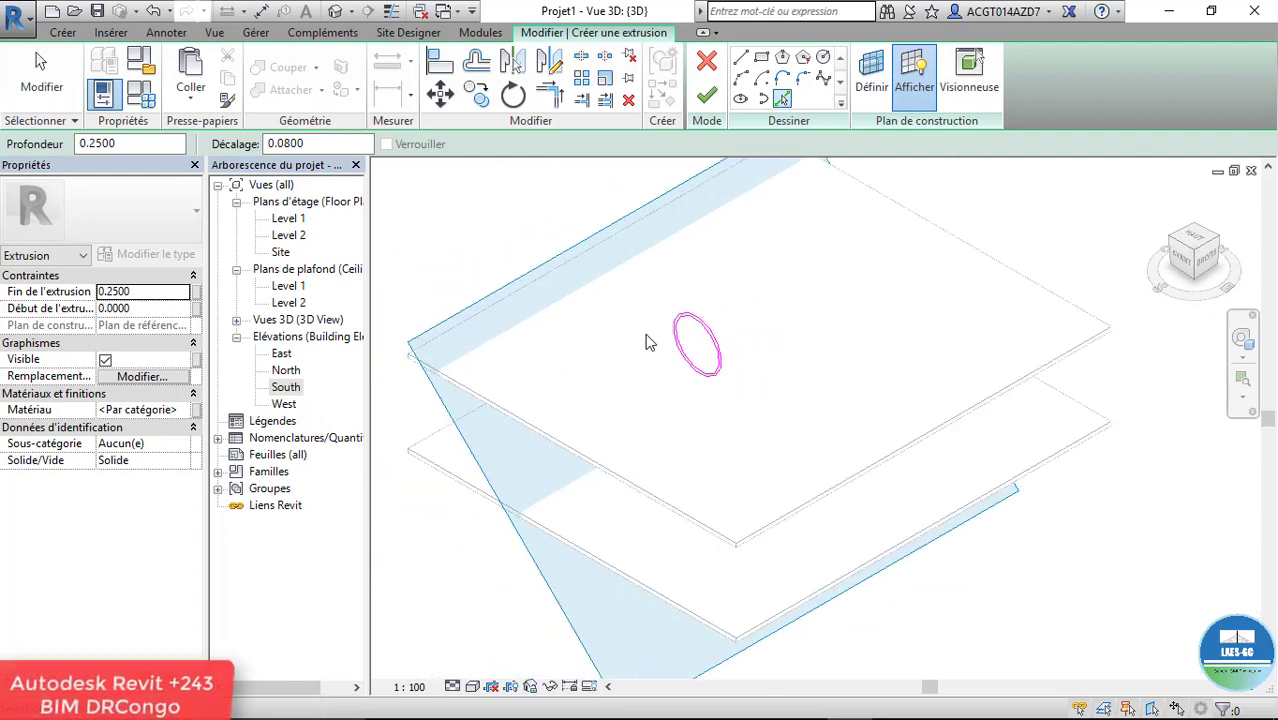
right_click(768, 305)
left_click(736, 303)
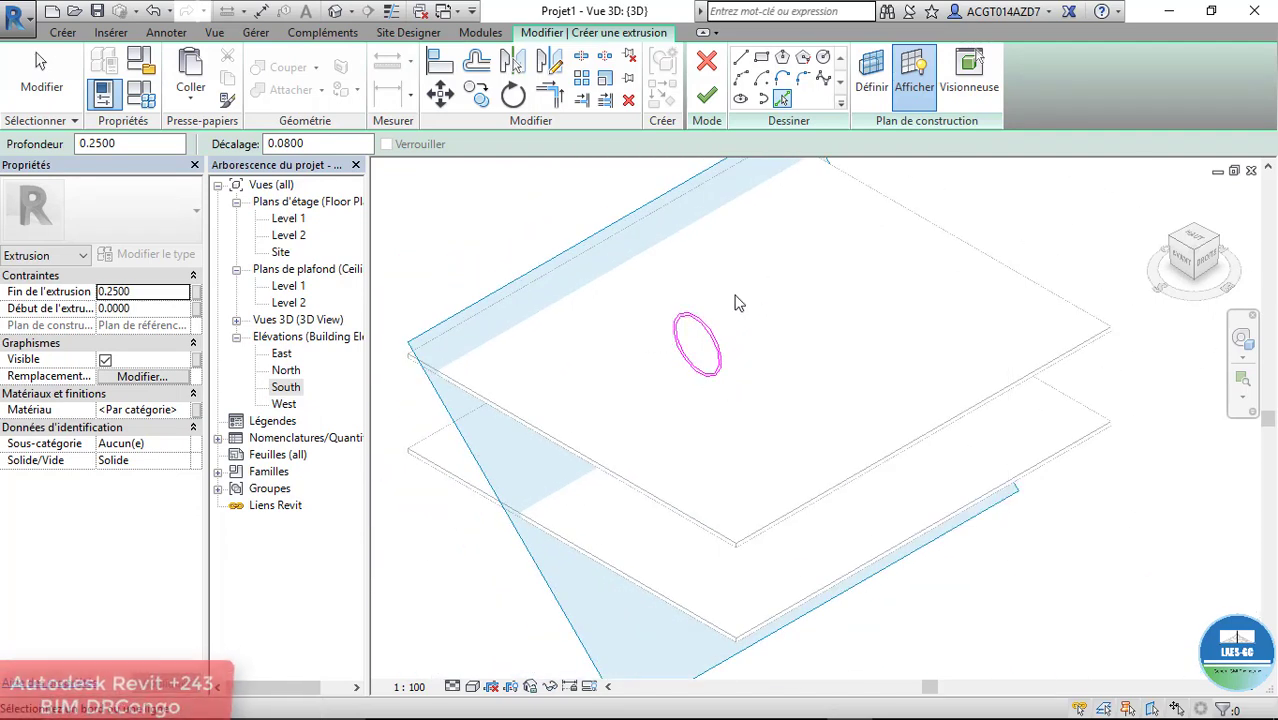
mouse_move(659, 360)
middle_mouse_down("shift")
mouse_move(933, 251)
mouse_move(822, 289)
mouse_move(872, 289)
middle_mouse_up("shift")
Step: Finish the 0.2500-deep ring extrusion and orbit to inspect it
left_click(706, 95)
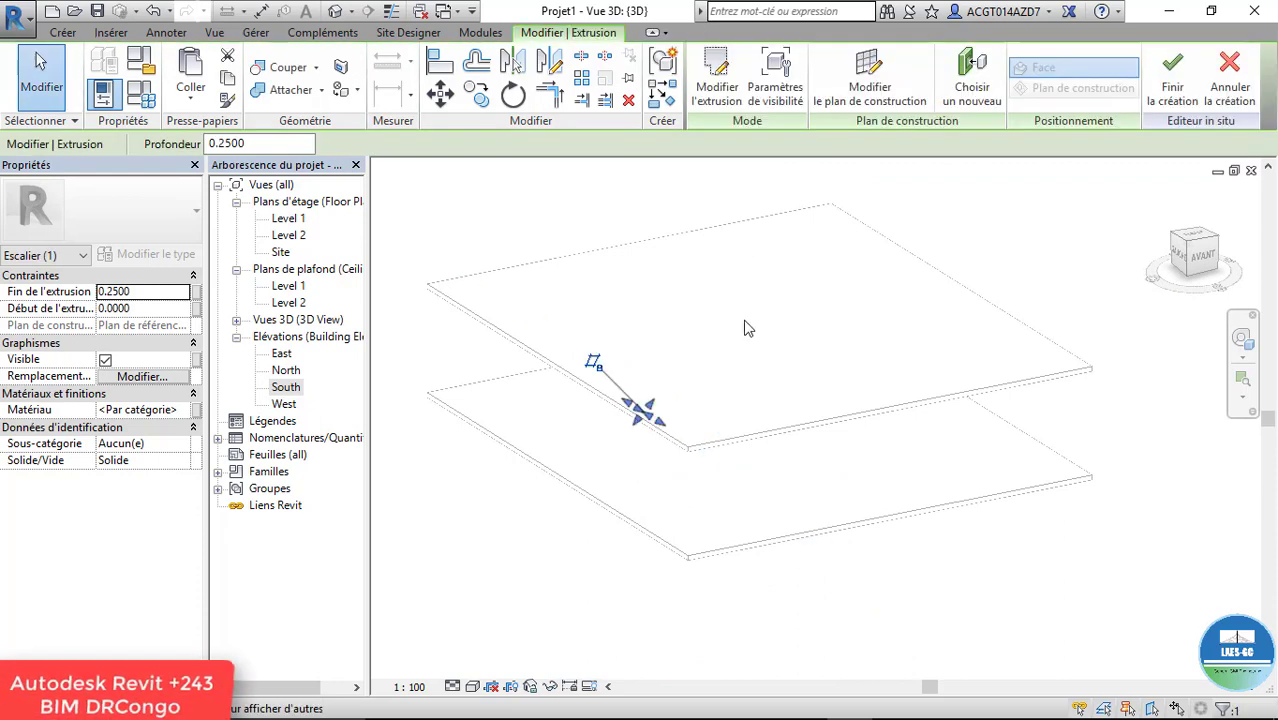
mouse_move(700, 430)
middle_mouse_down("shift")
mouse_move(599, 428)
mouse_move(740, 334)
middle_mouse_up("shift")
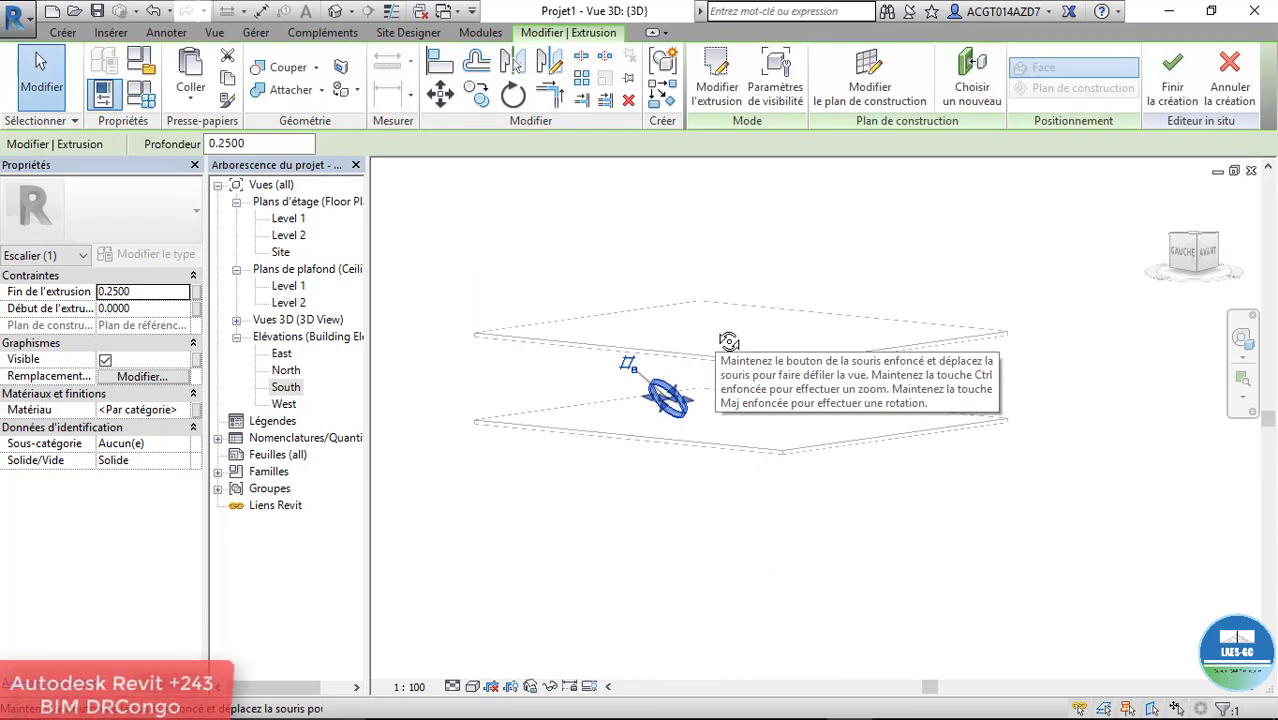
scroll(670, 380, "up", 3)
scroll(662, 418, "up", 3)
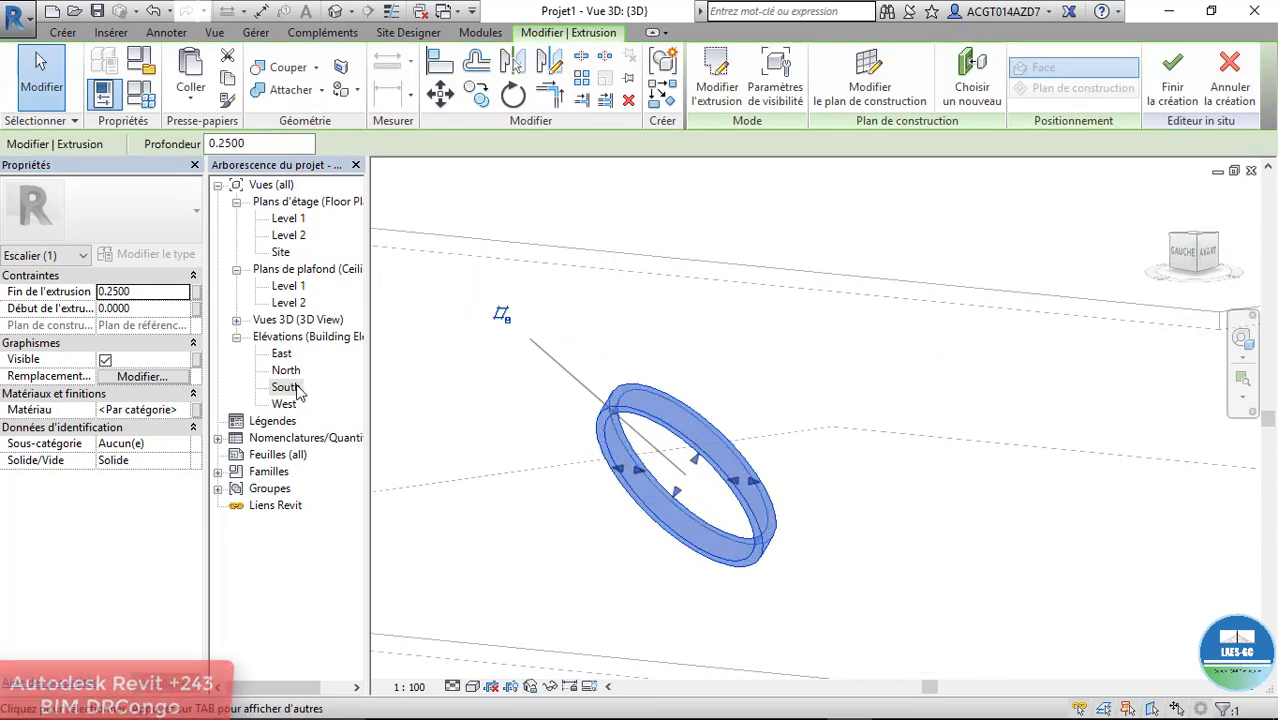
double_click(283, 403)
Step: In South elevation, move the ring to the stair base and stretch it from -6.0591 to 1.1775
double_click(285, 388)
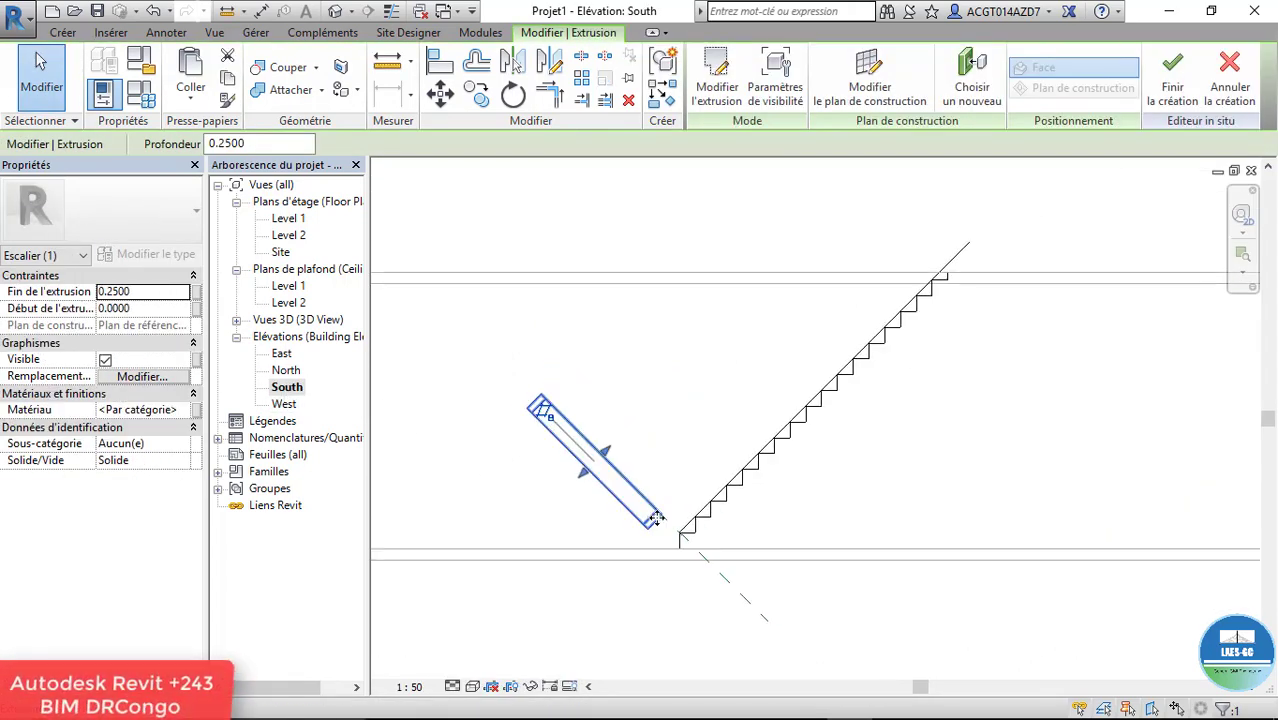
left_click_drag(657, 519, 692, 556)
scroll(581, 566, "down", 3)
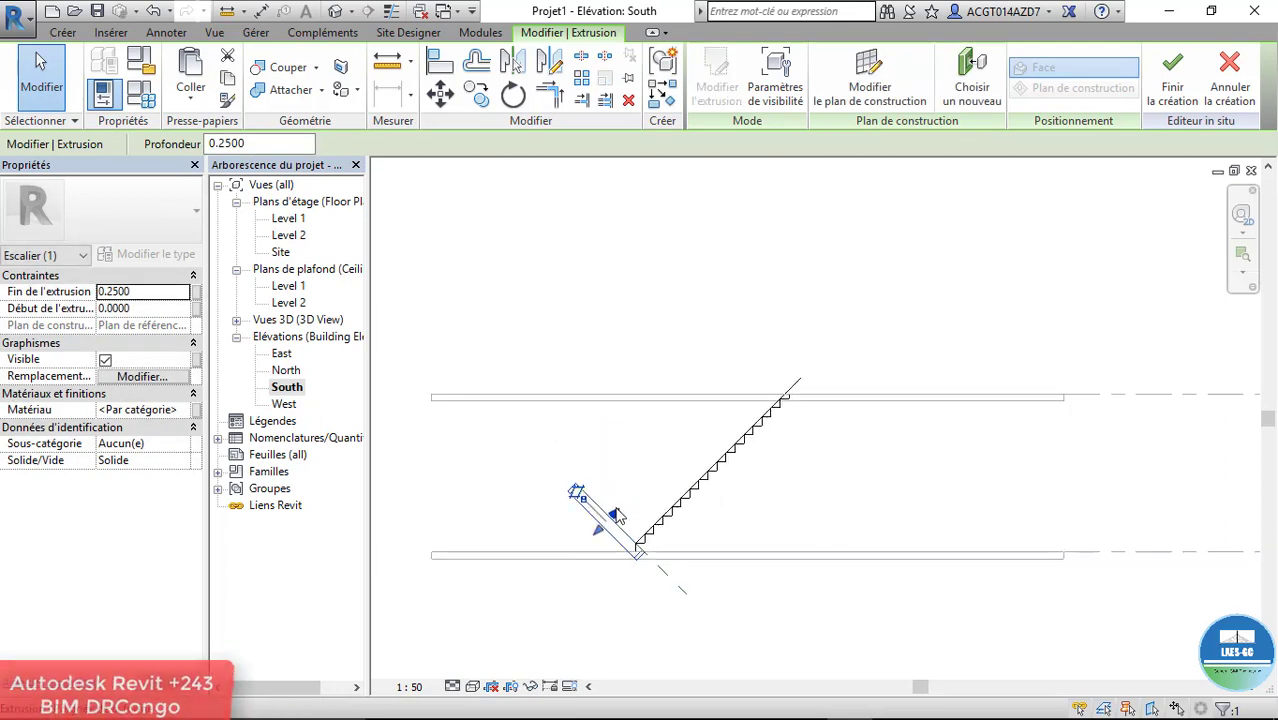
left_click_drag(617, 515, 808, 322)
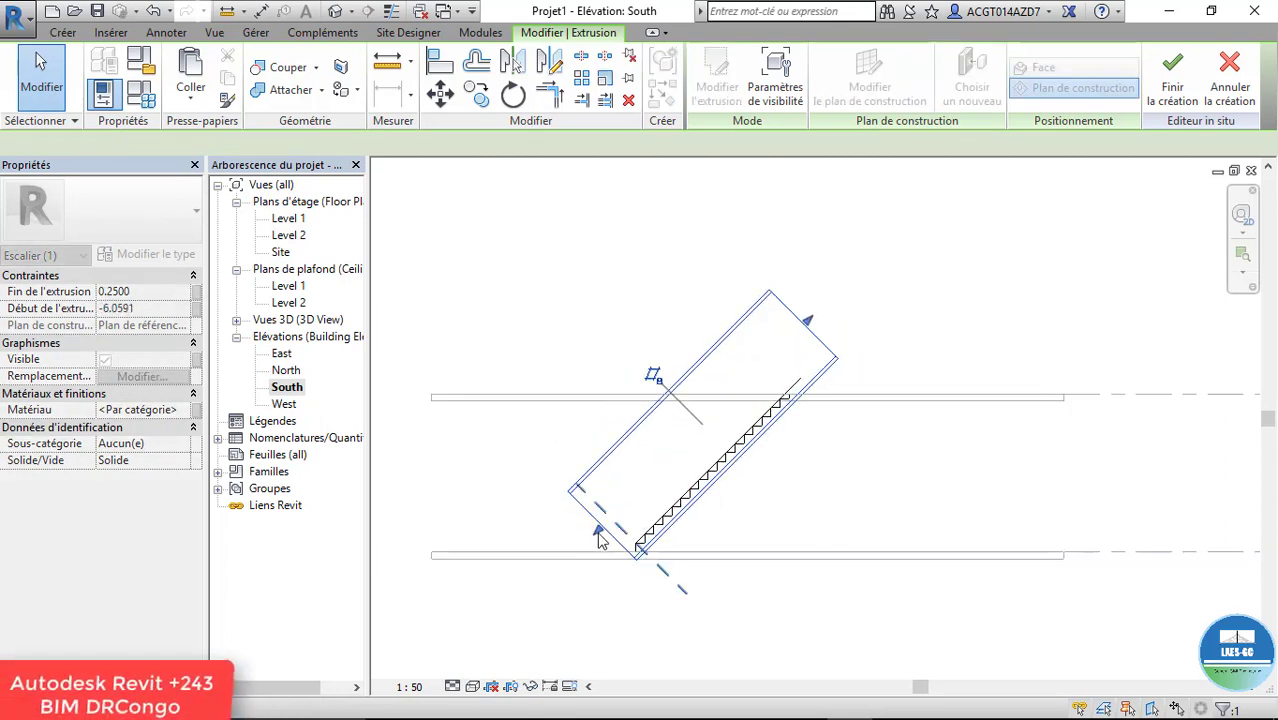
left_click_drag(592, 530, 569, 556)
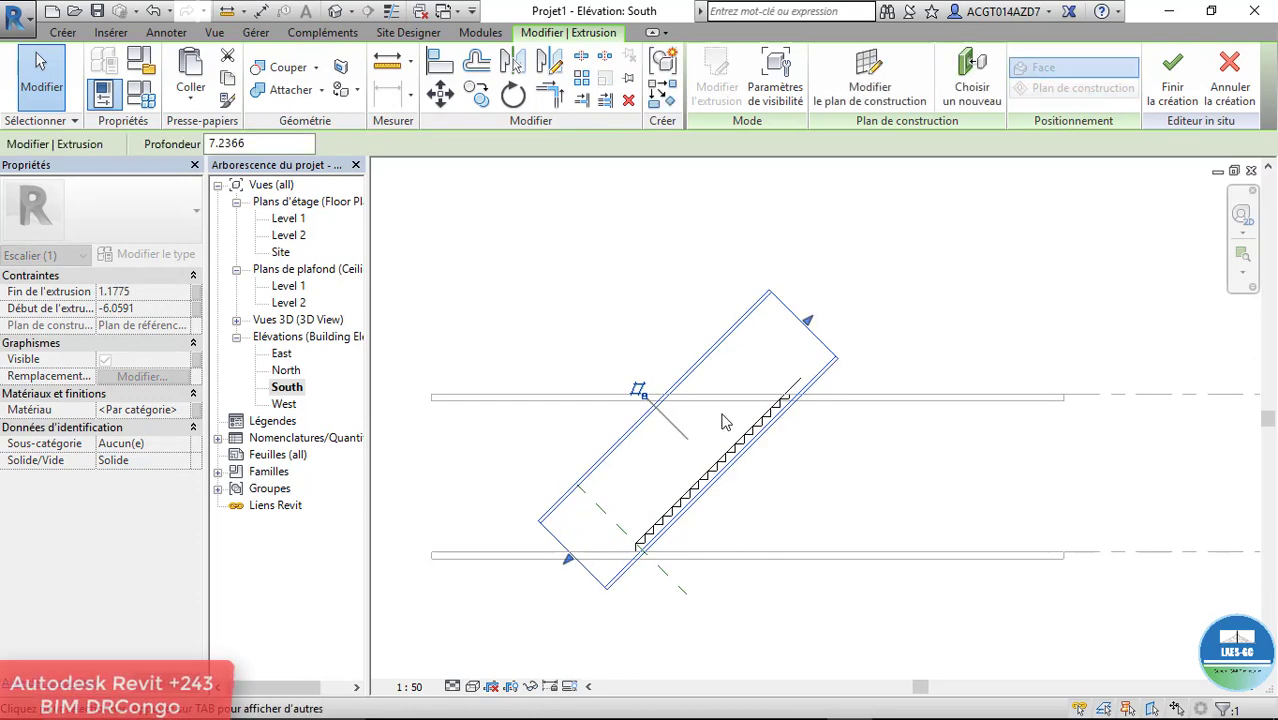
scroll(725, 422, "up", 3)
scroll(540, 346, "down", 2)
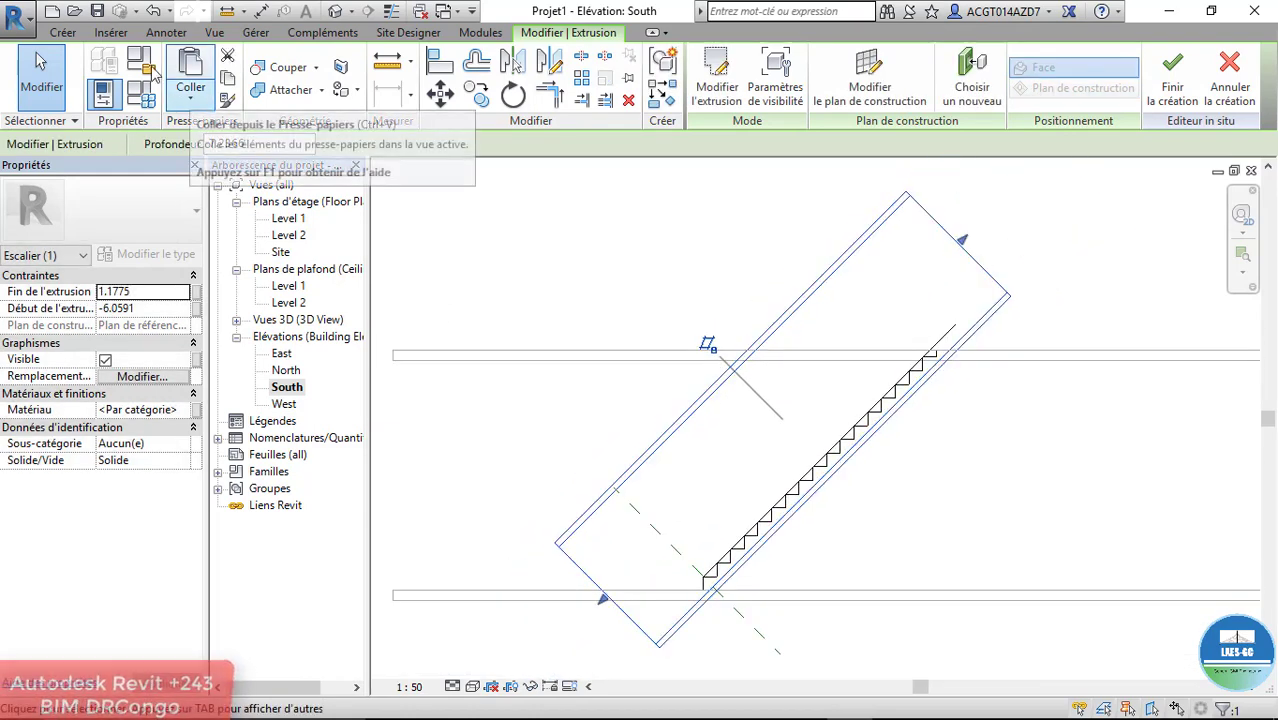
Step: Start a void extrusion and sketch a closed outline around the tube's lower end below Level 1
left_click(62, 32)
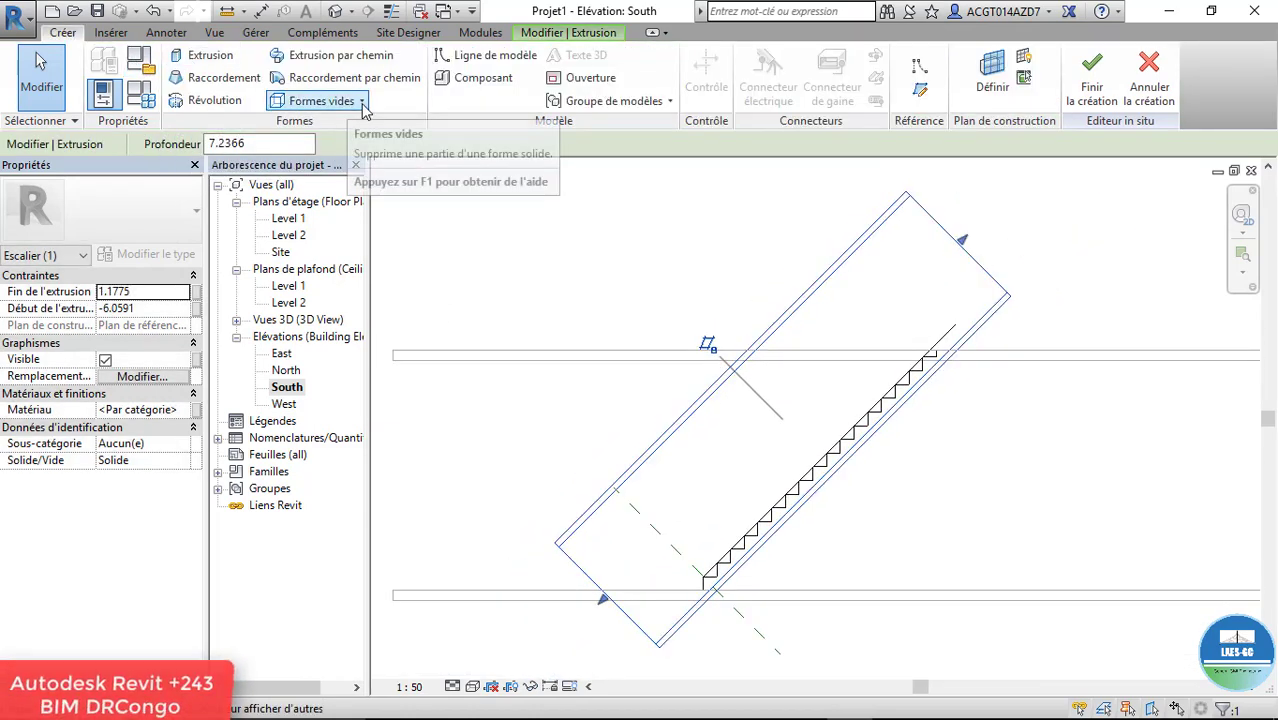
left_click(330, 126)
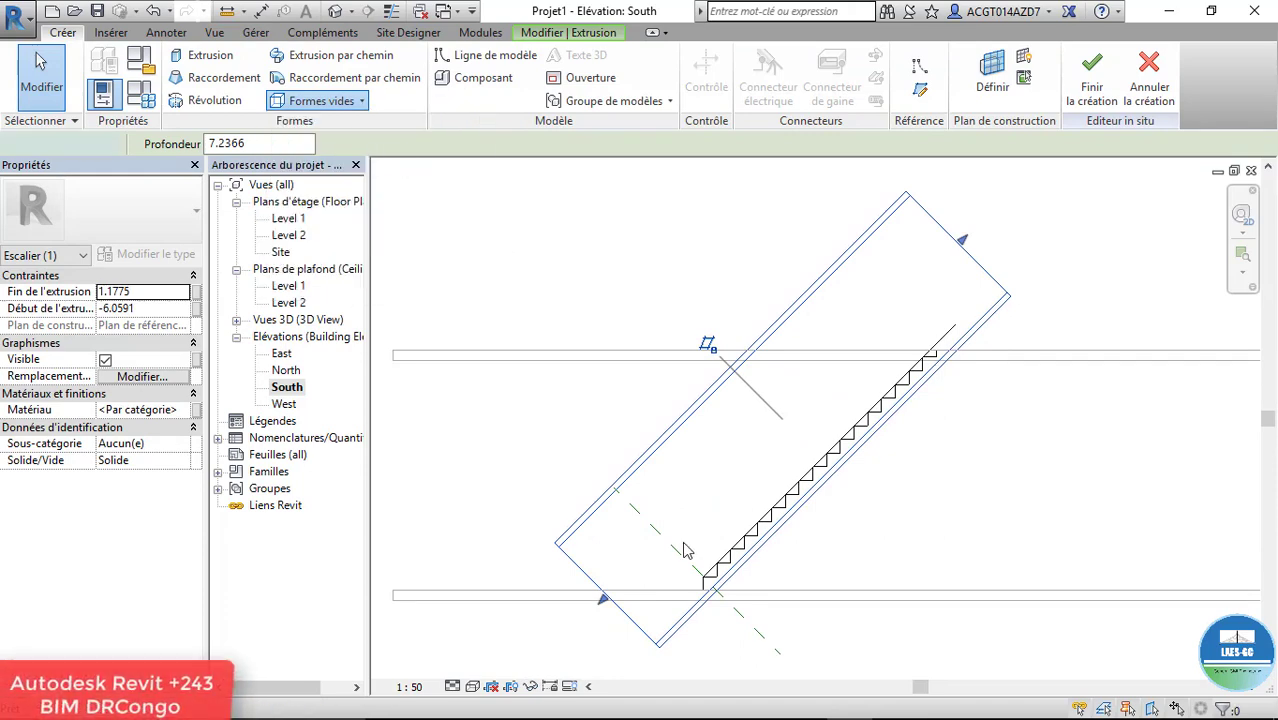
scroll(670, 600, "up", 2)
left_click(722, 579)
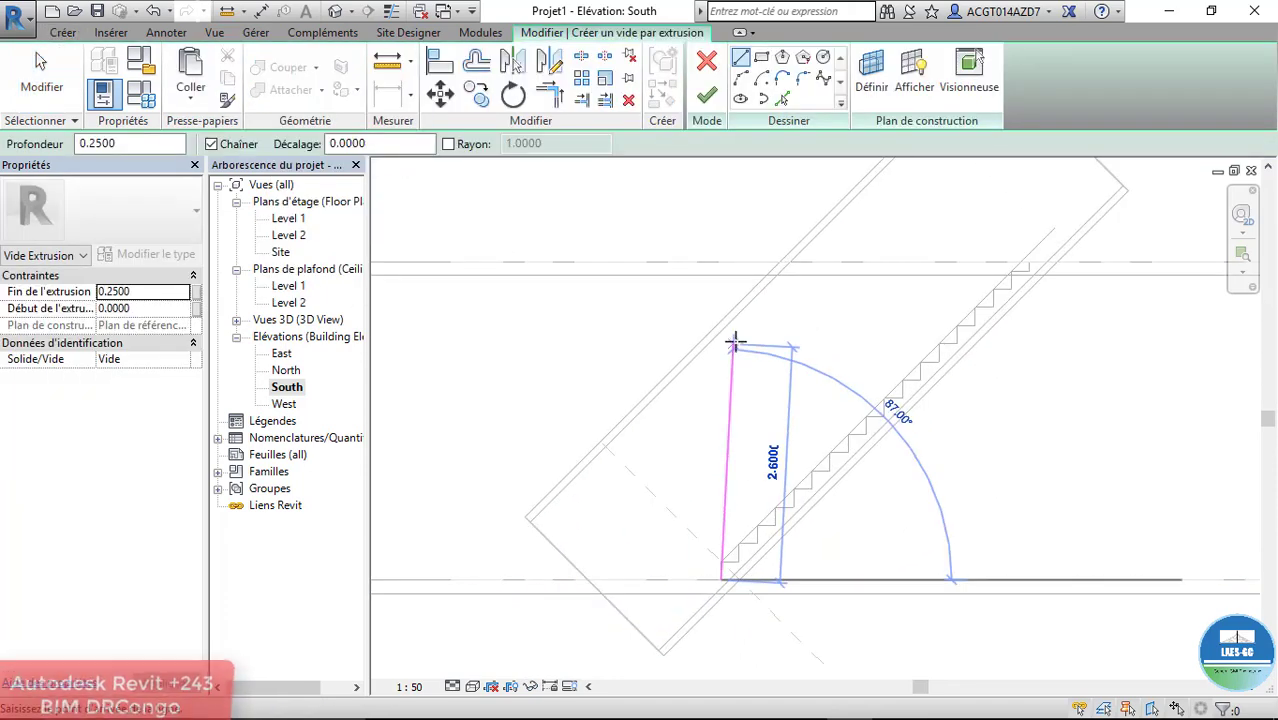
left_click(721, 290)
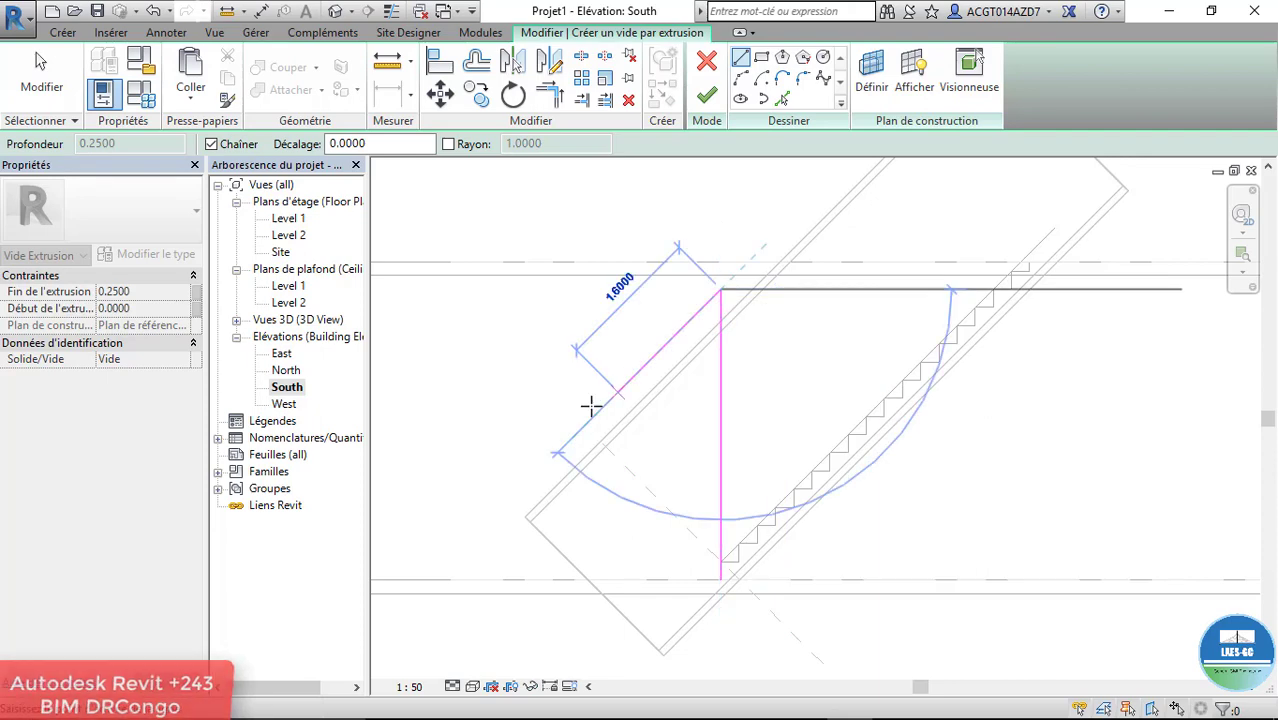
left_click(472, 535)
scroll(471, 560, "down", 2)
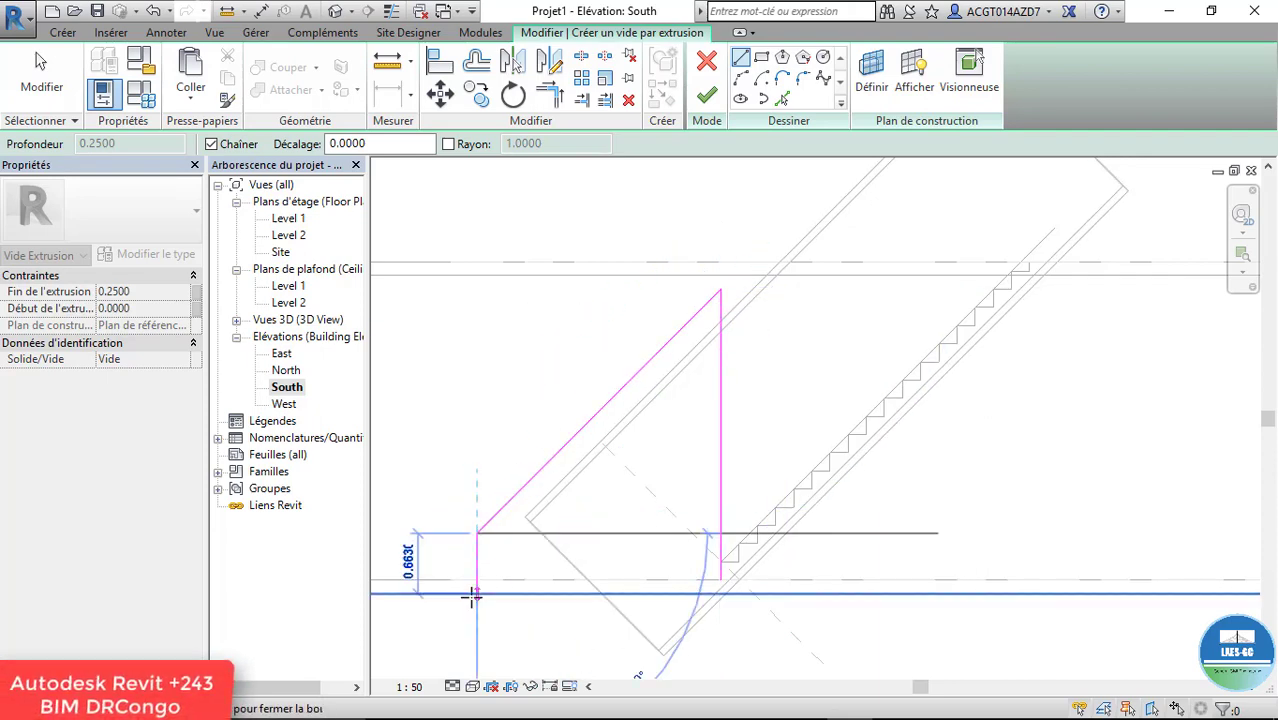
scroll(480, 480, "down", 2)
scroll(482, 495, "up", 2)
left_click(483, 603)
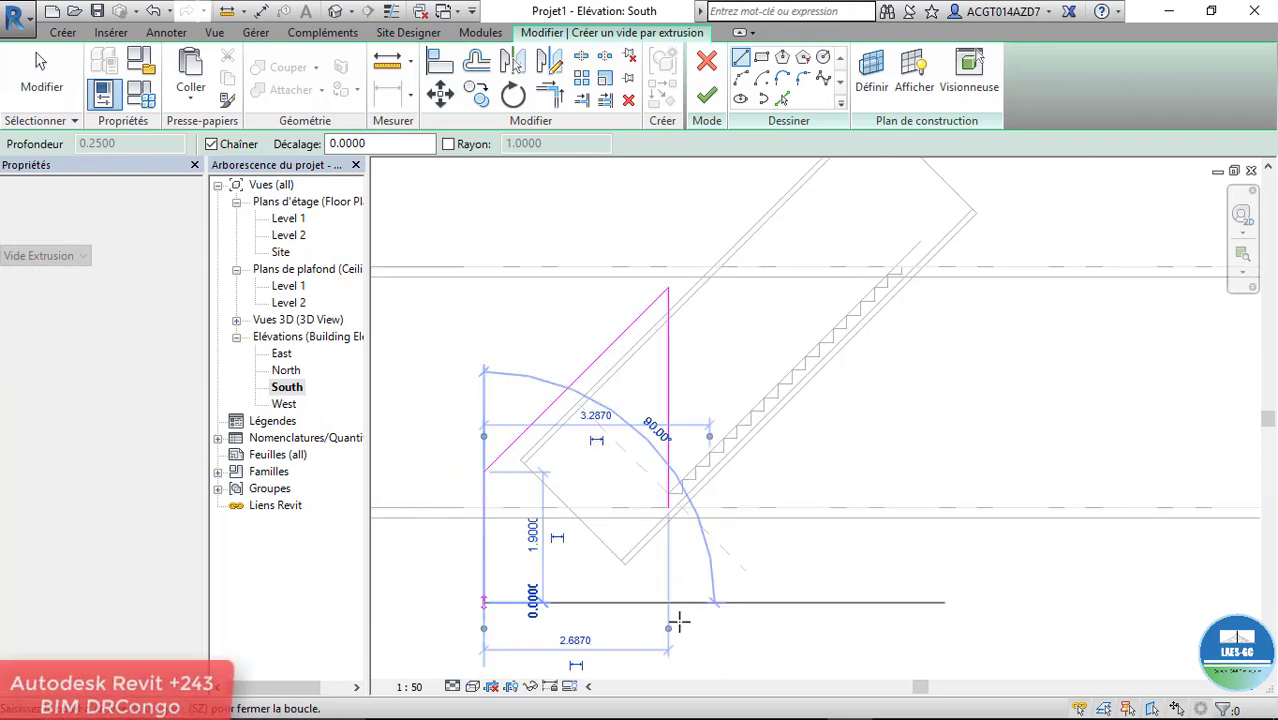
left_click(771, 509)
left_click(668, 508)
scroll(456, 630, "up", 2)
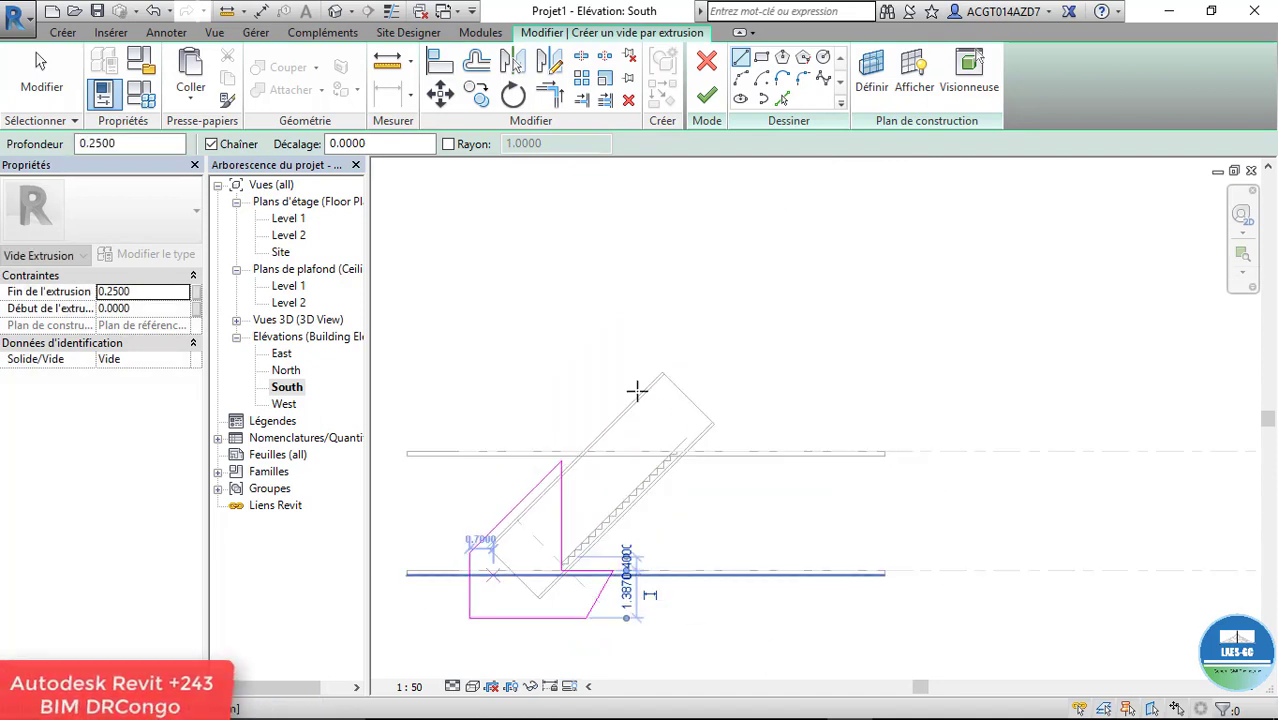
Step: Sketch a second closed void outline around the tube's upper end above Level 2
left_click(692, 519)
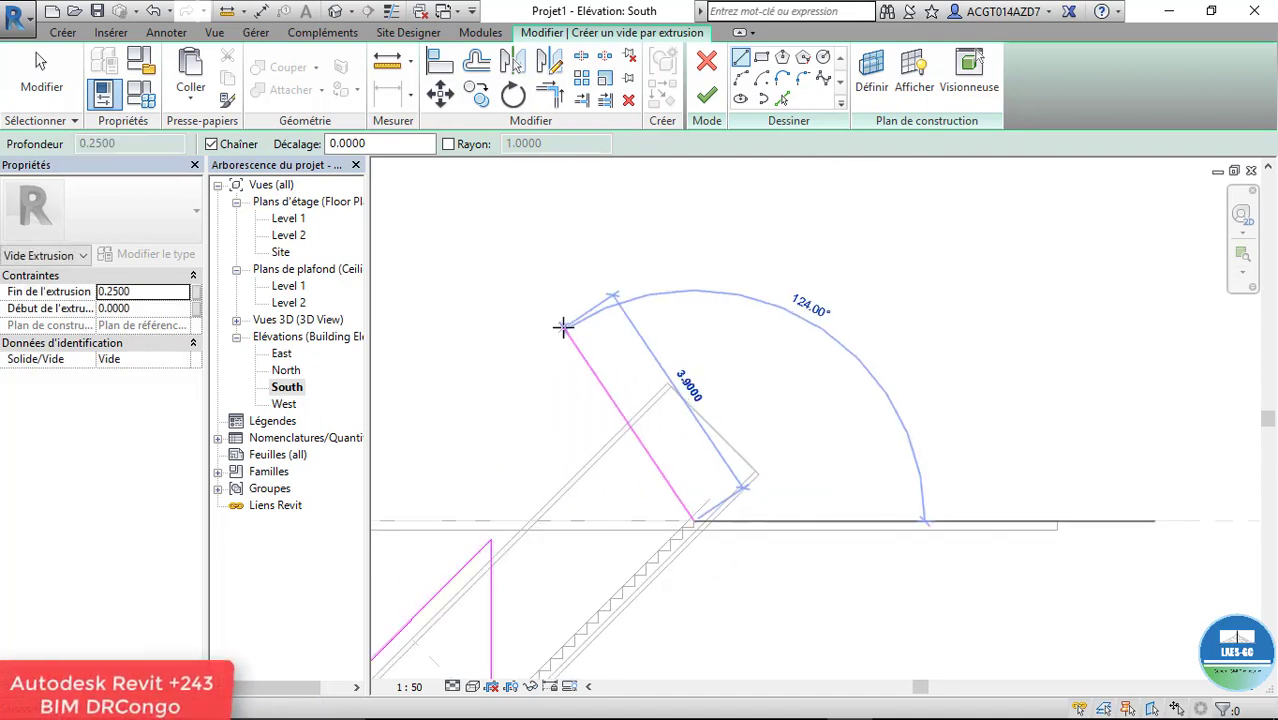
left_click(548, 405)
left_click(663, 328)
left_click(838, 398)
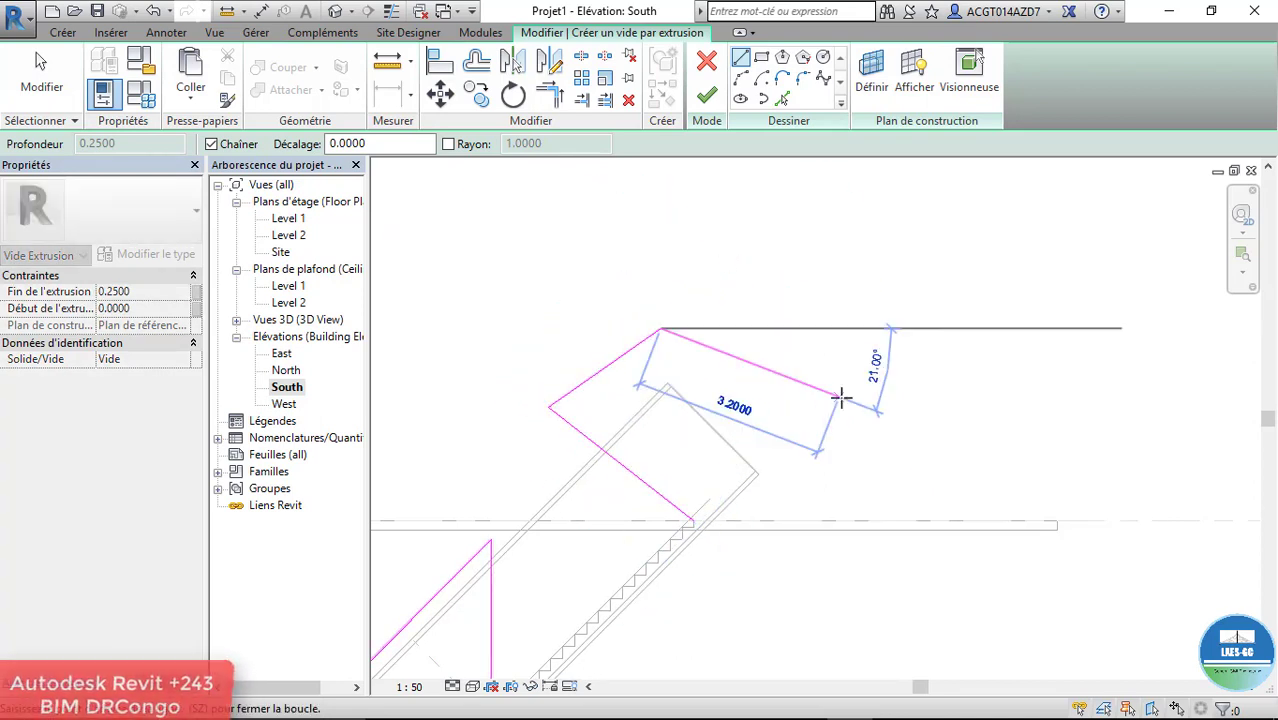
left_click(818, 520)
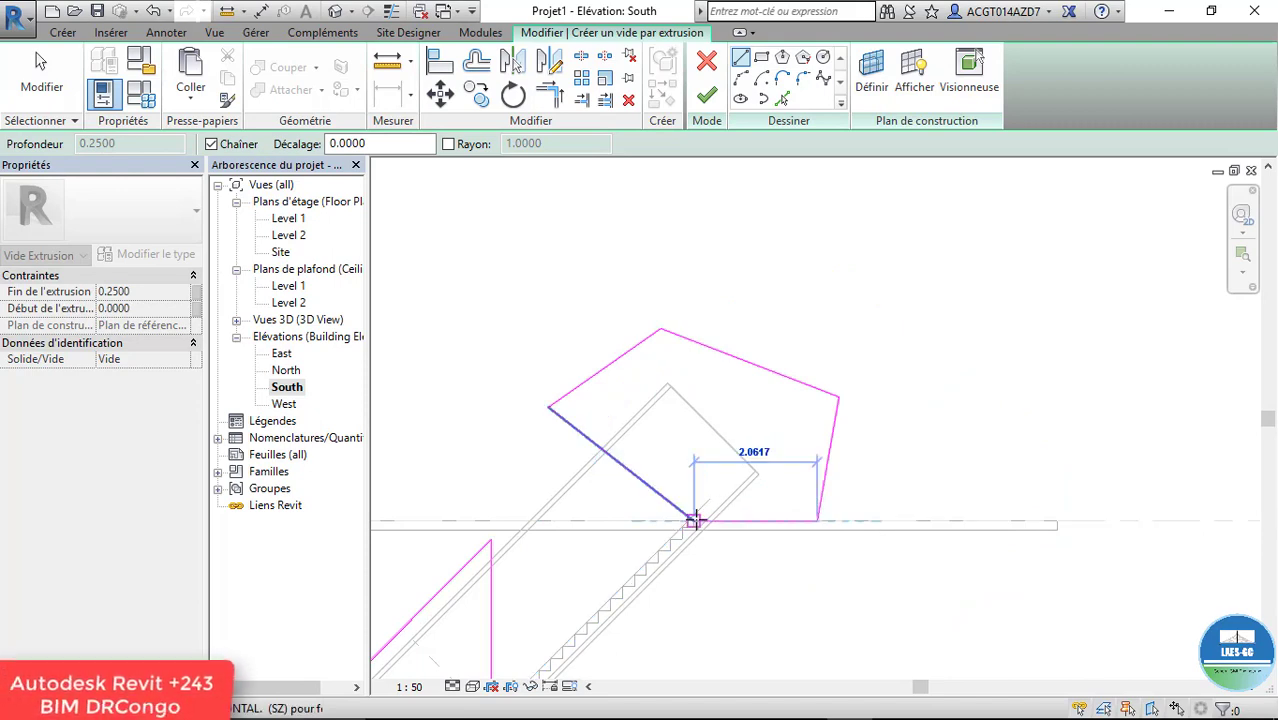
left_click(692, 519)
scroll(727, 379, "up", 2)
scroll(709, 489, "up", 2)
scroll(709, 489, "up", 2)
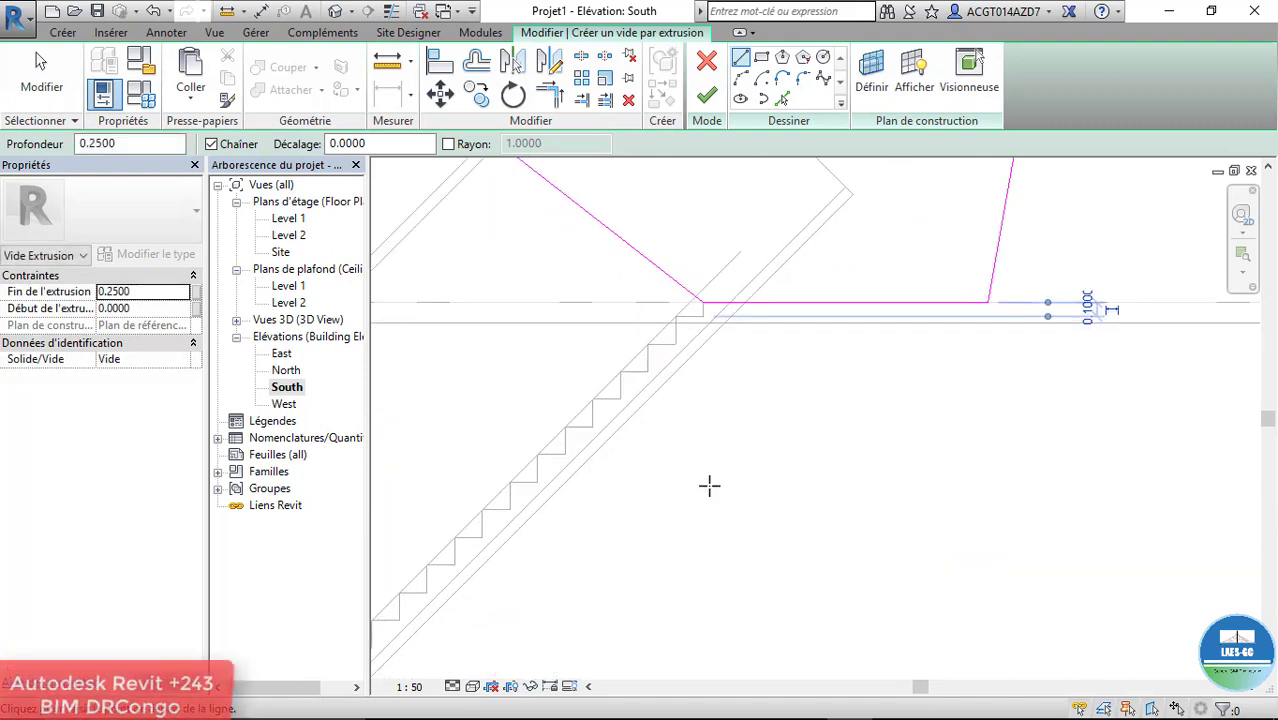
scroll(672, 518, "down", 2)
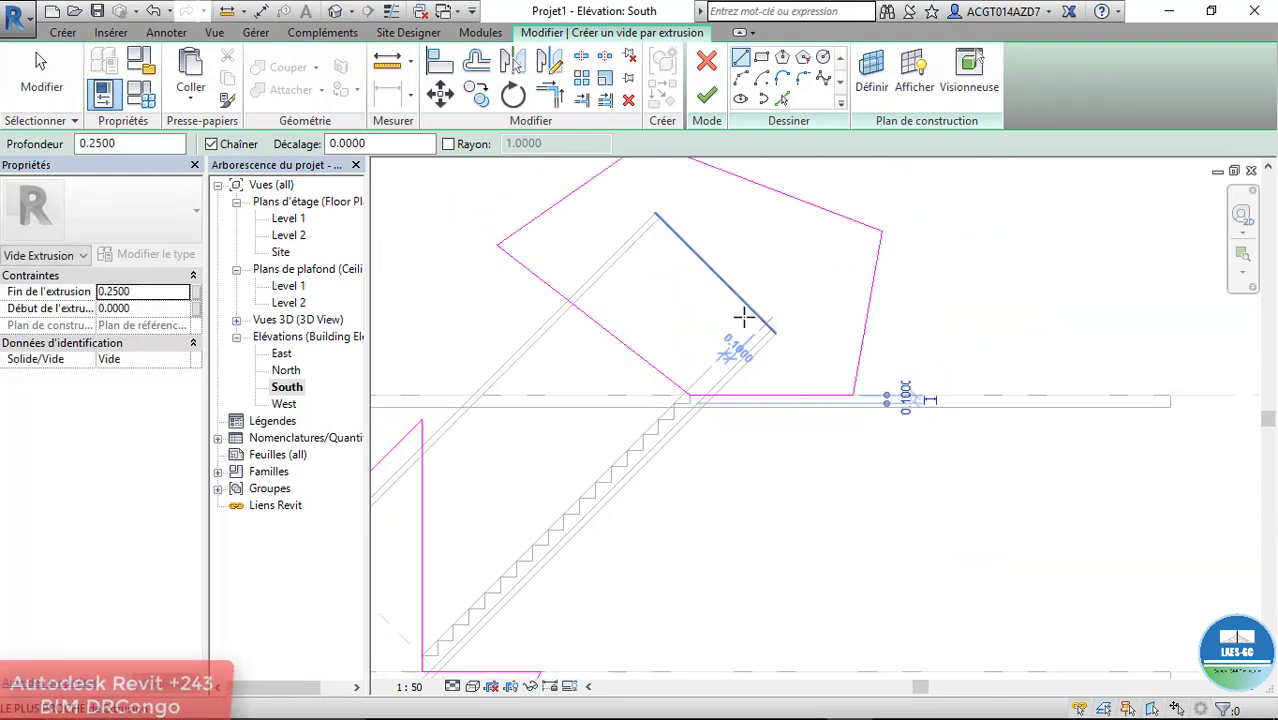
scroll(685, 528, "up", 2)
scroll(679, 491, "down", 3)
scroll(679, 491, "up", 1)
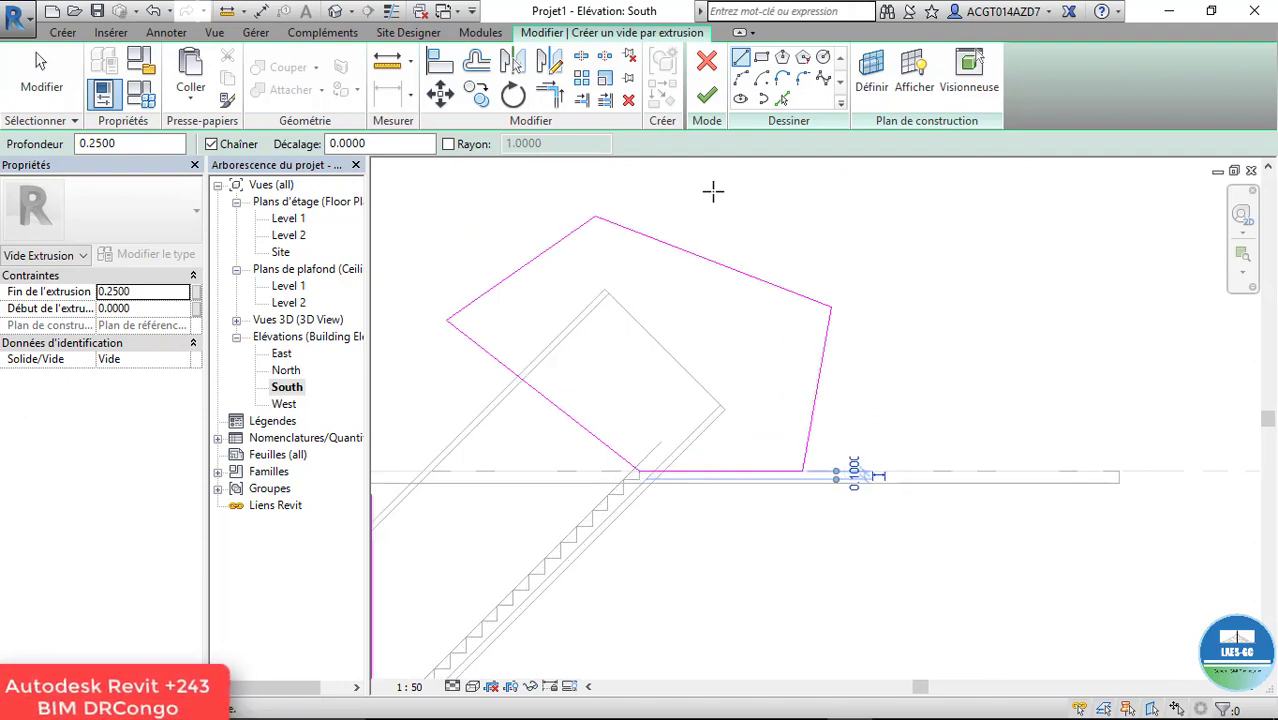
Step: Finish the void sketch to trim both tube ends, then view the Level 1 floor plan
left_click(706, 100)
scroll(610, 445, "down", 3)
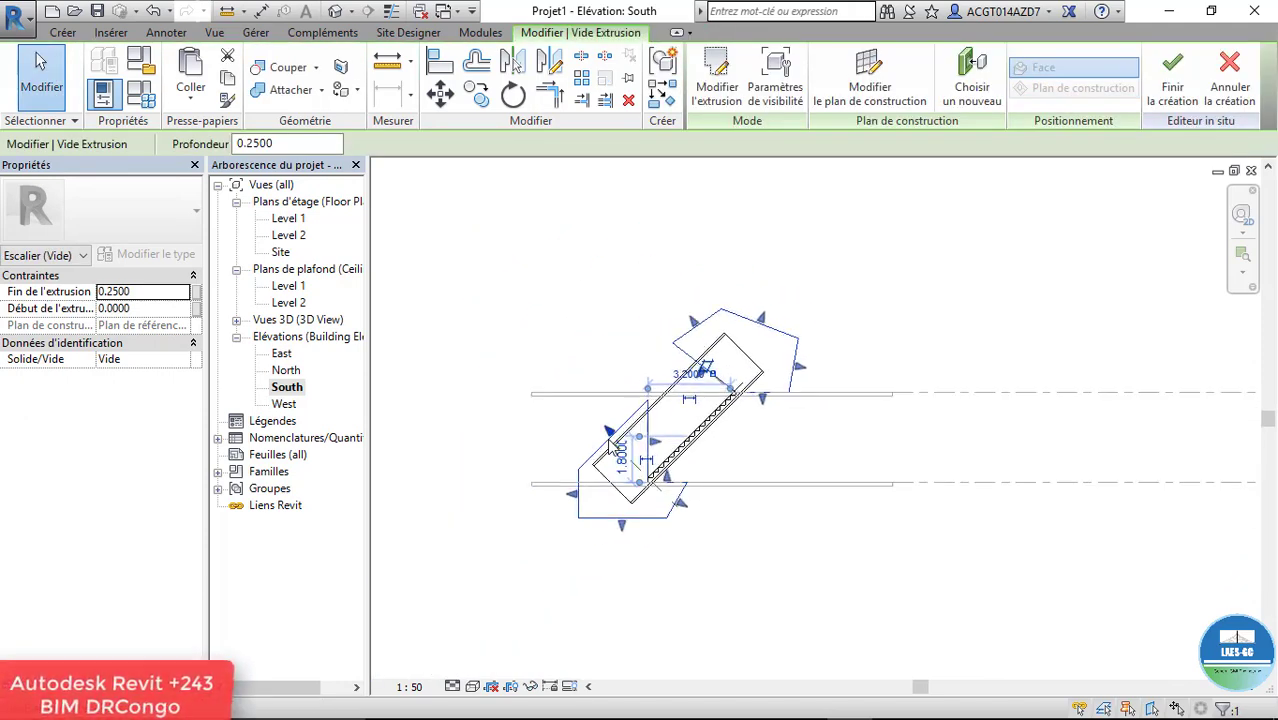
scroll(608, 440, "up", 4)
scroll(608, 440, "down", 2)
double_click(286, 219)
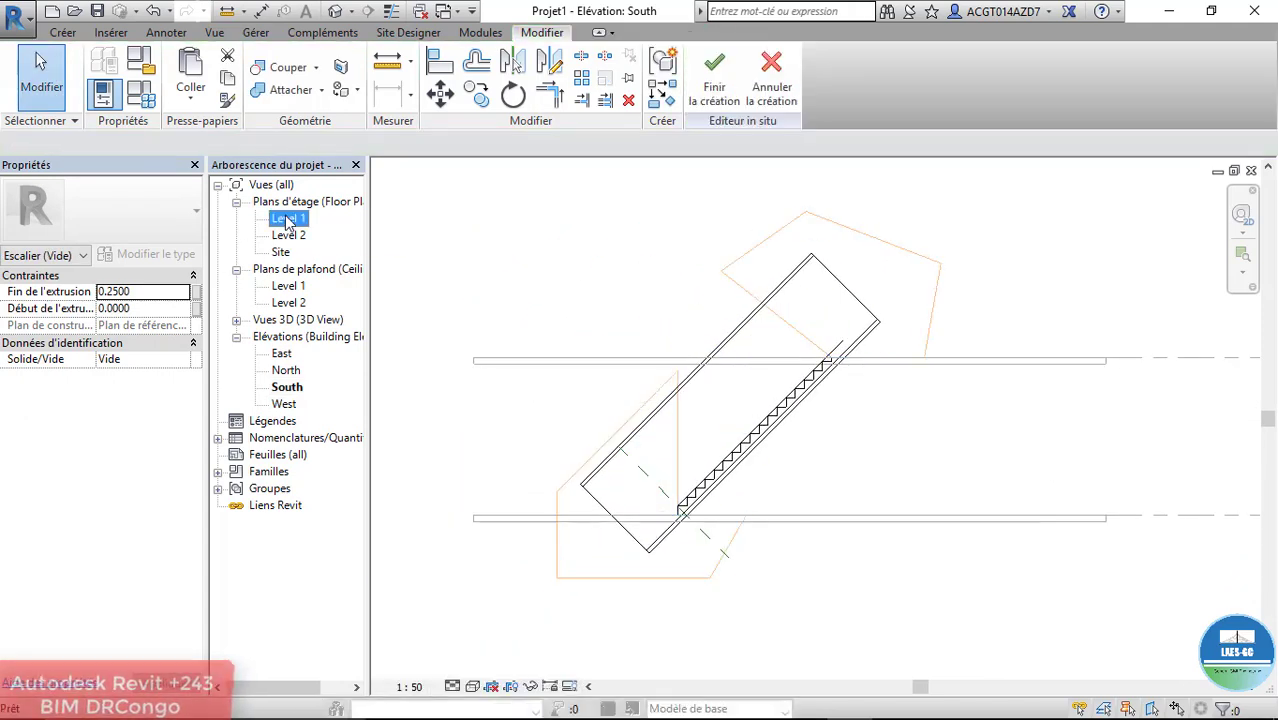
scroll(613, 387, "up", 2)
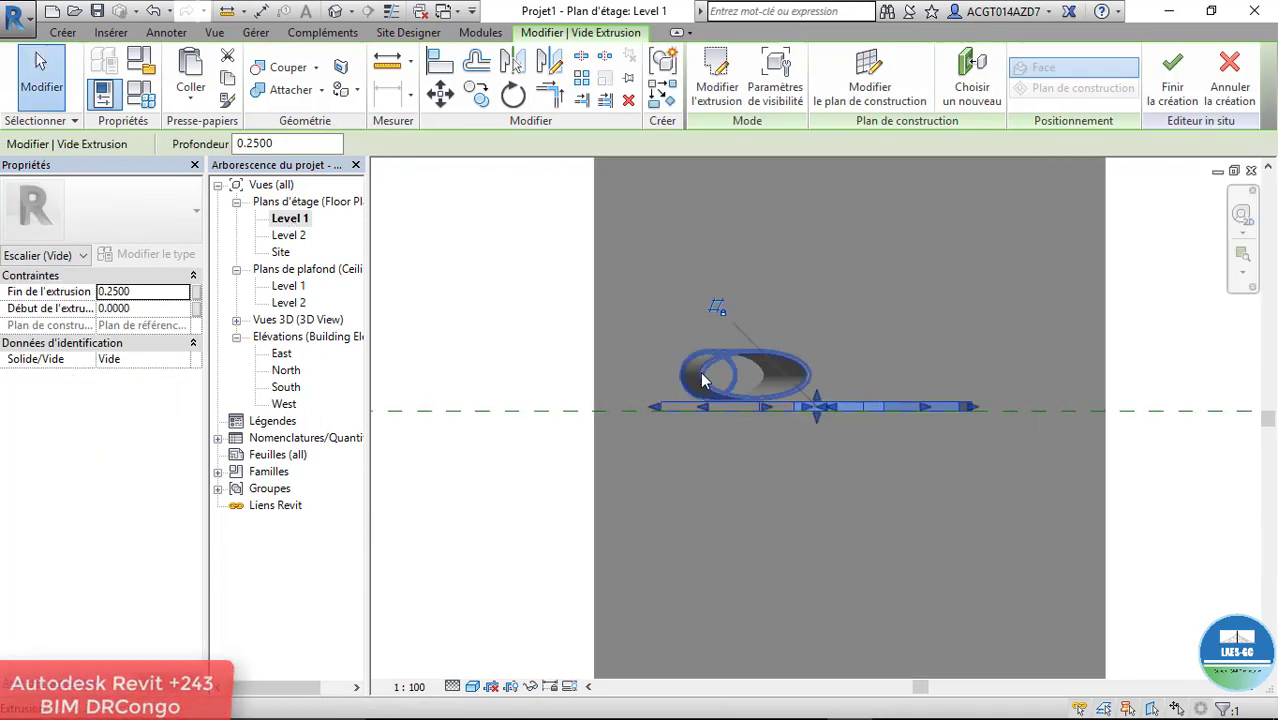
scroll(613, 387, "up", 2)
Step: Switch the plan to wireframe and stretch the void's depth to 2.6702
left_click(487, 682)
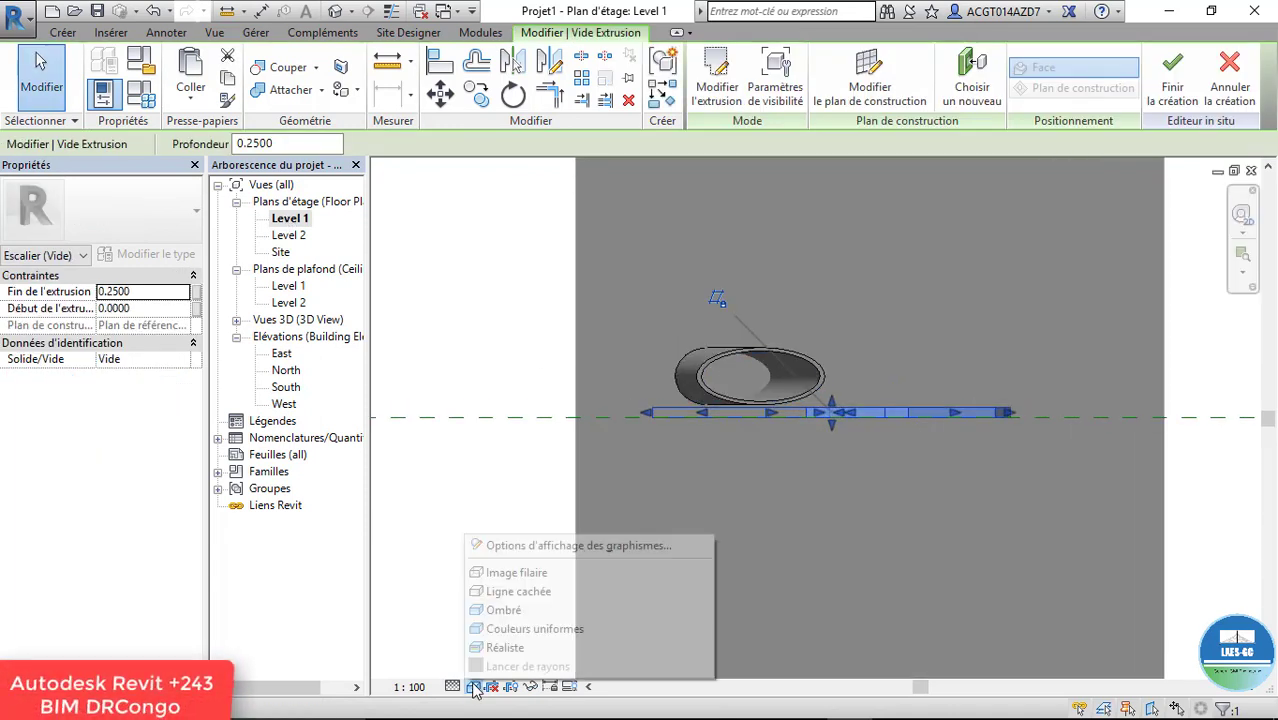
left_click(528, 590)
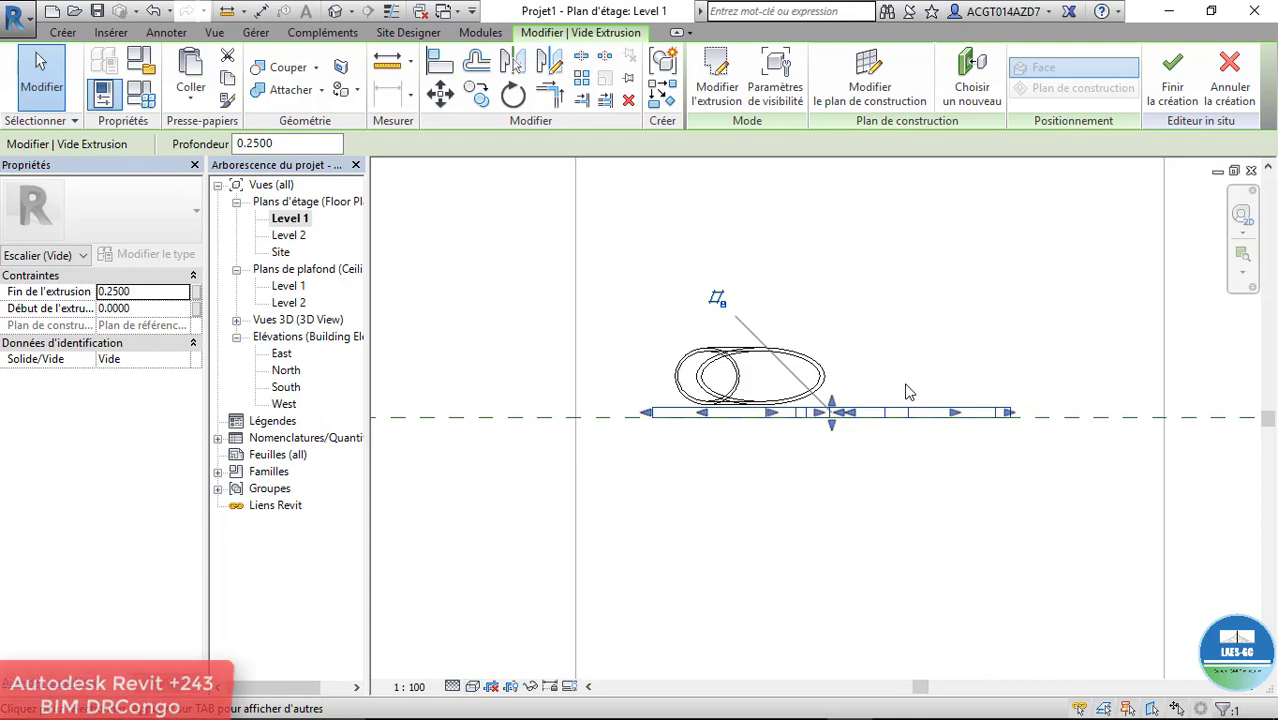
scroll(905, 390, "up", 2)
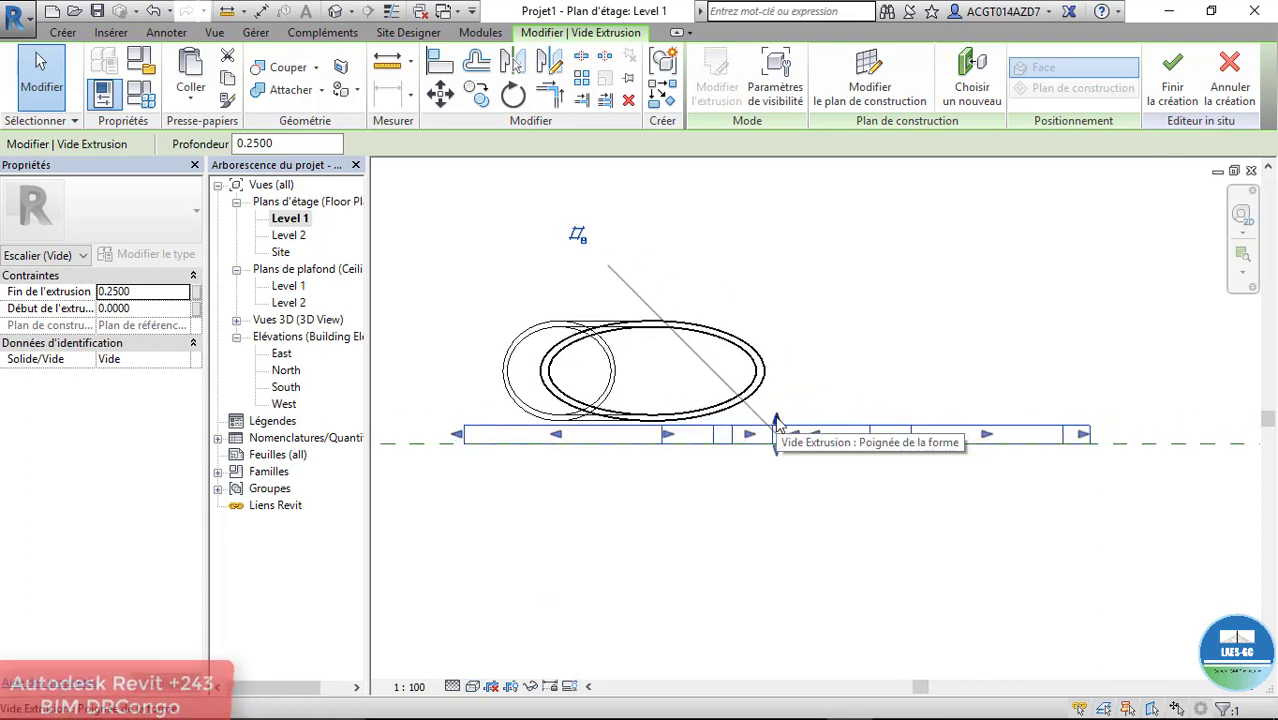
left_click_drag(777, 420, 760, 277)
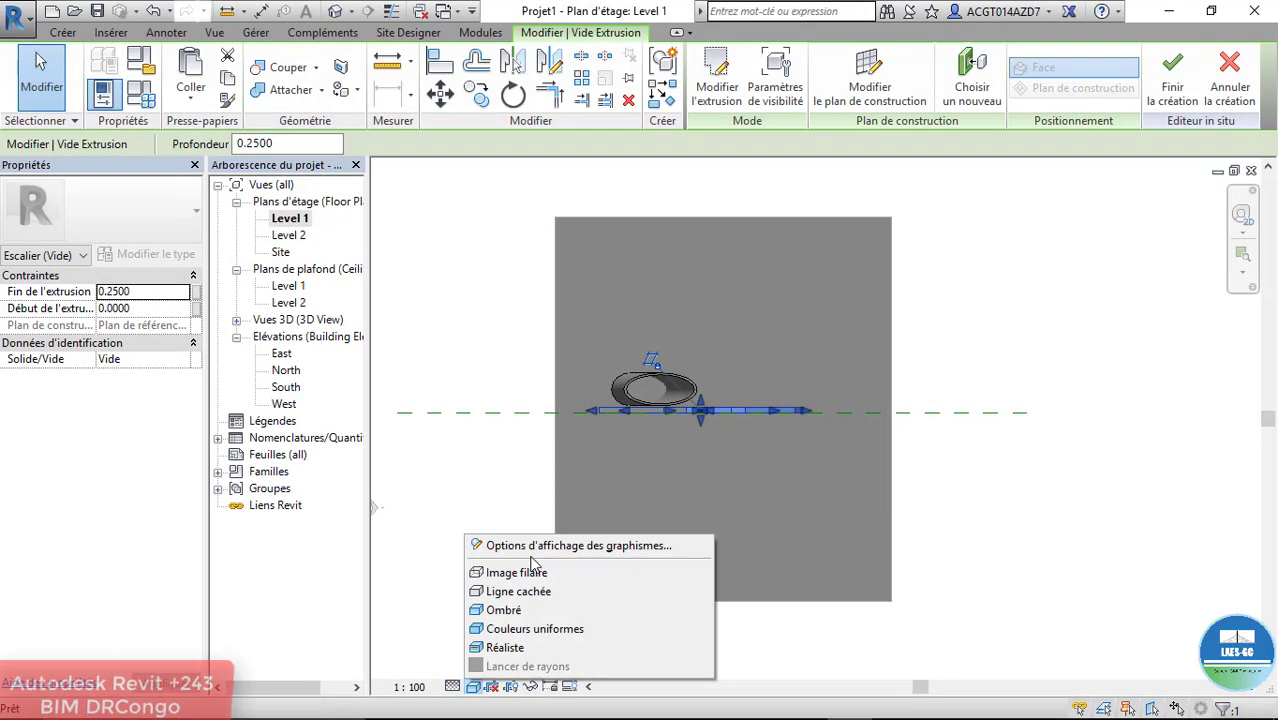
left_click(495, 573)
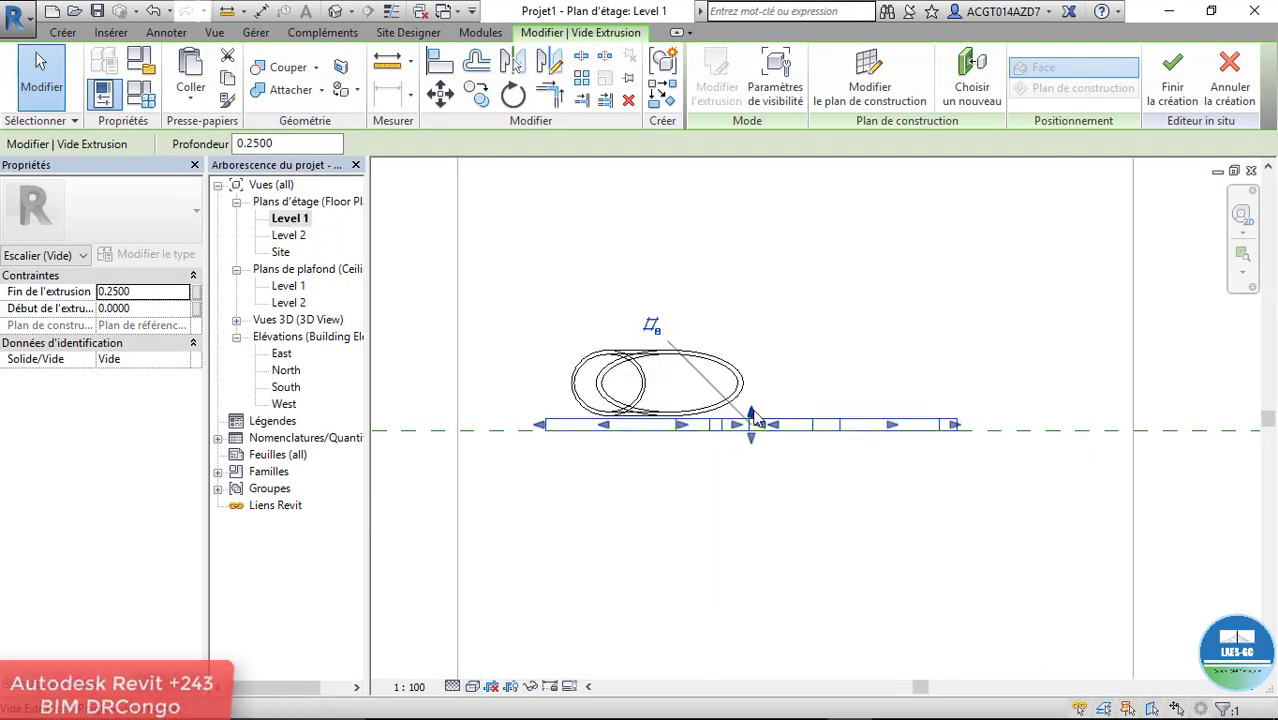
left_click_drag(750, 411, 757, 305)
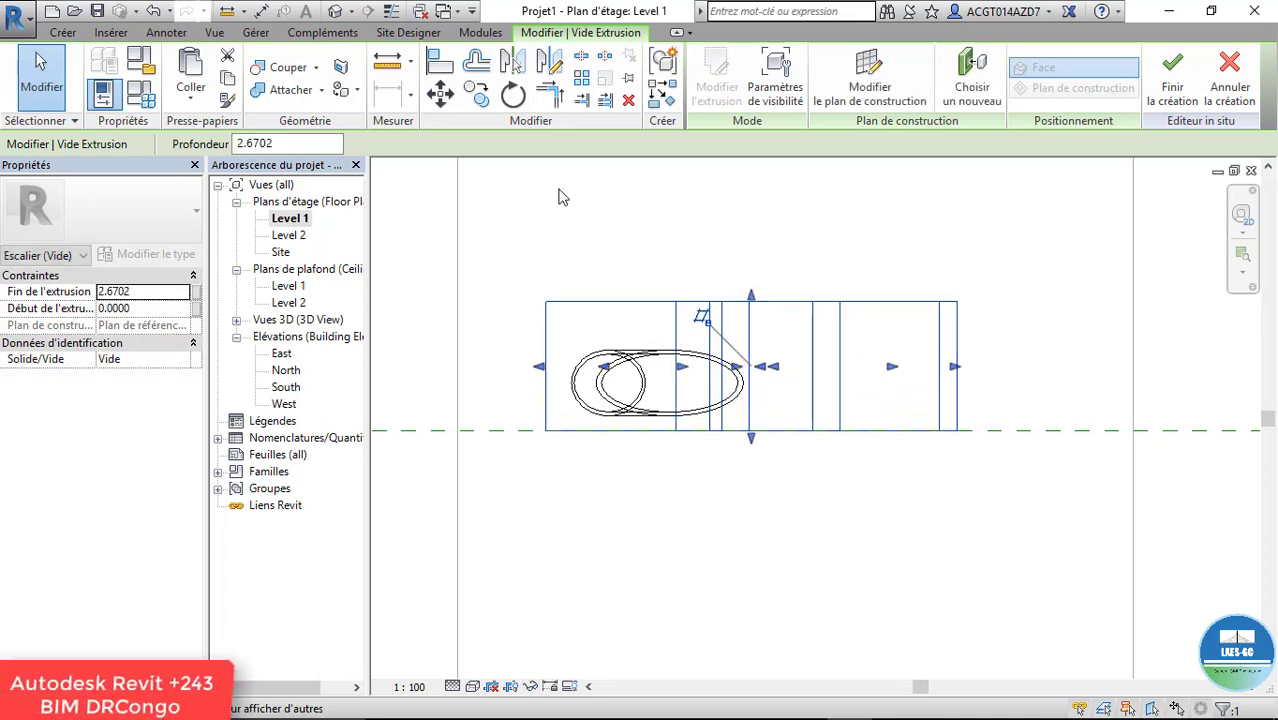
Step: Cut the elliptical tube with the void and finish the in-place model
left_click(285, 67)
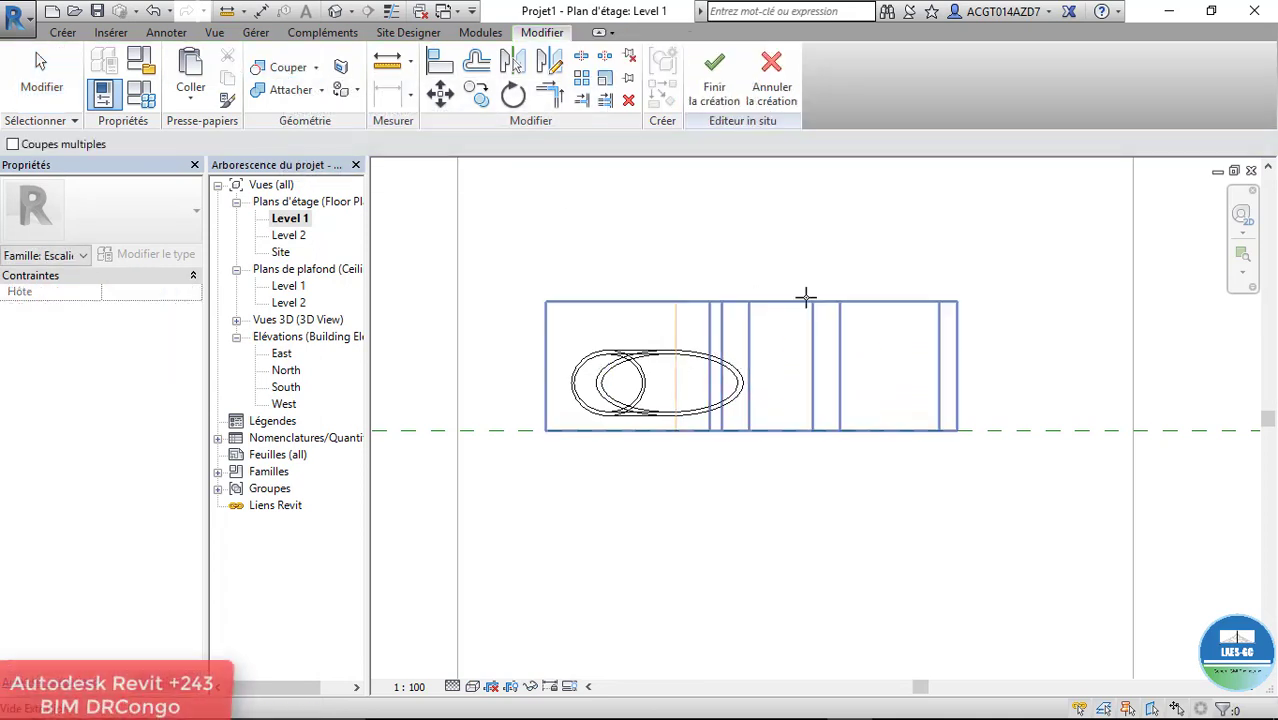
left_click(773, 302)
left_click(682, 358)
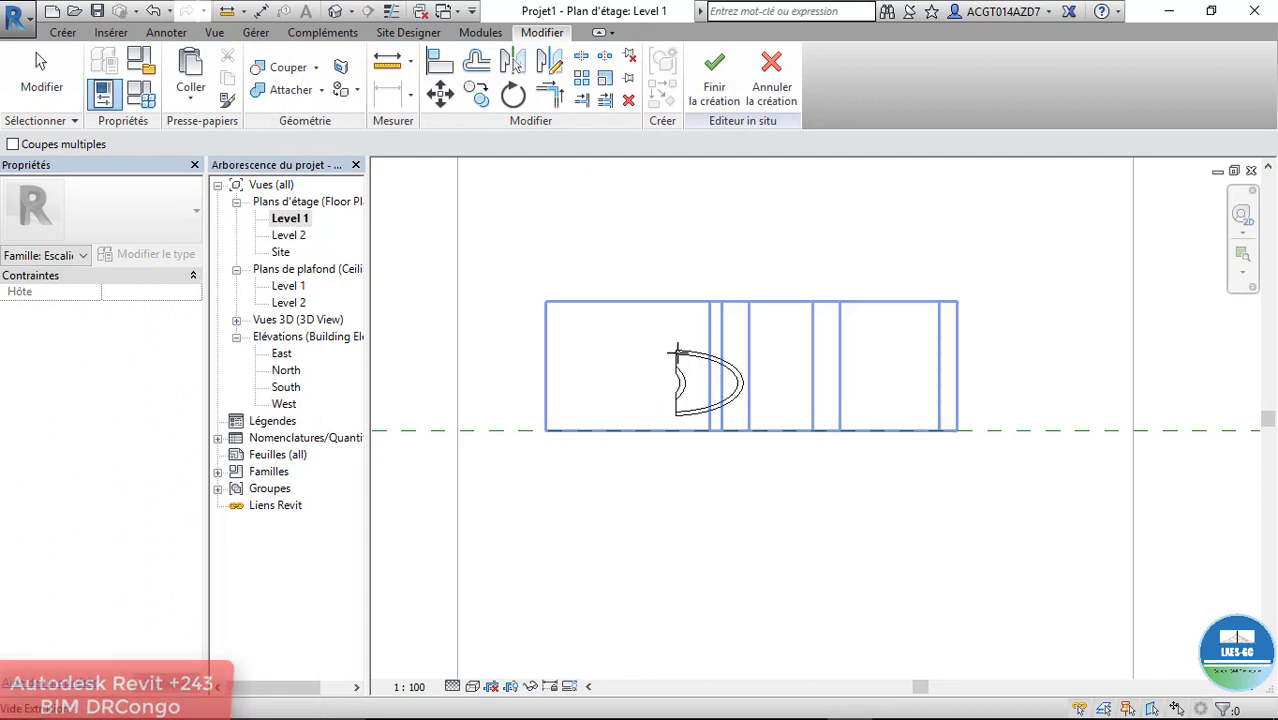
left_click(714, 75)
Step: Orbit the default 3D view to inspect the cut tube
scroll(679, 472, "down", 2)
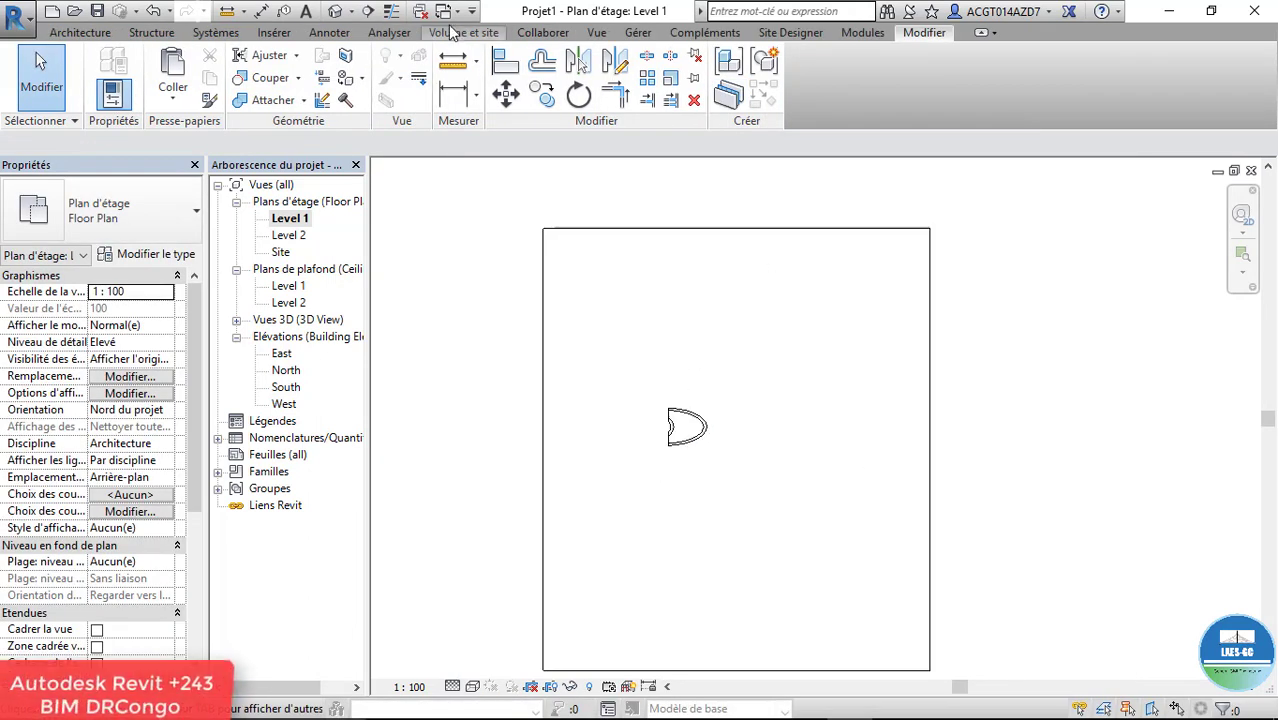
left_click(336, 12)
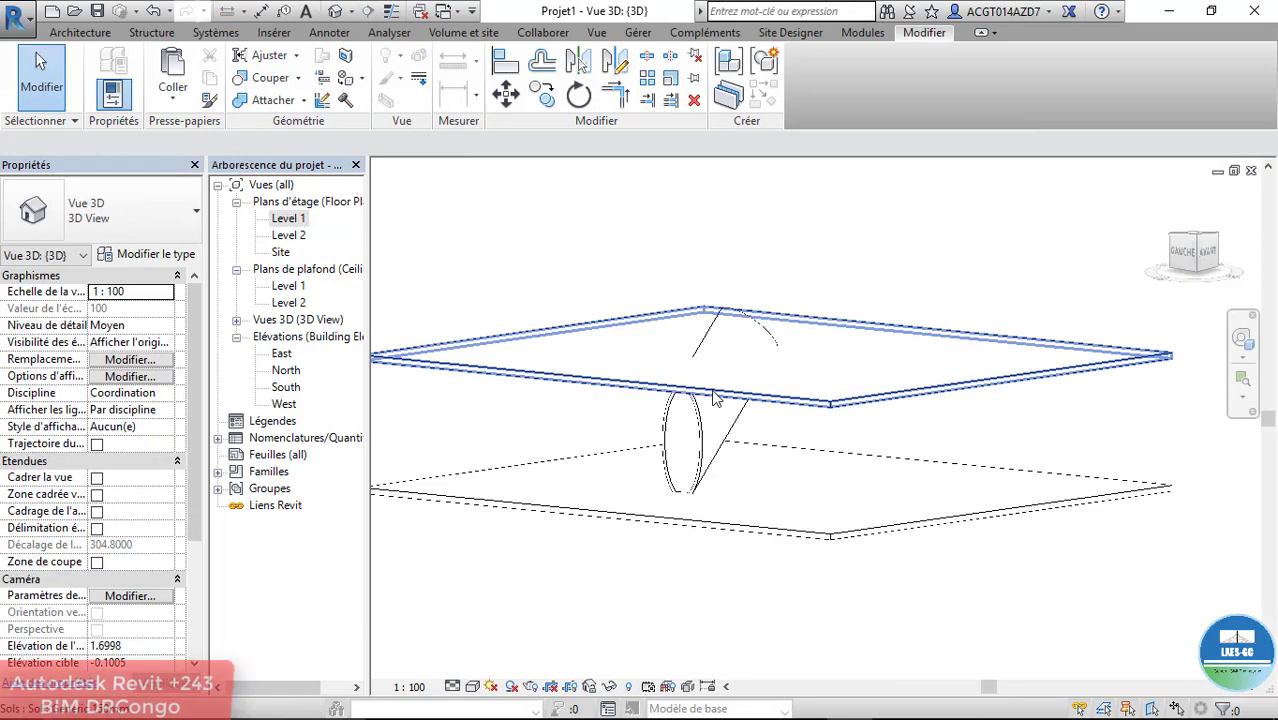
scroll(759, 329, "up", 3)
scroll(775, 326, "up", 2)
mouse_move(775, 320)
middle_mouse_down("shift")
mouse_move(858, 347)
mouse_move(695, 421)
middle_mouse_up("shift")
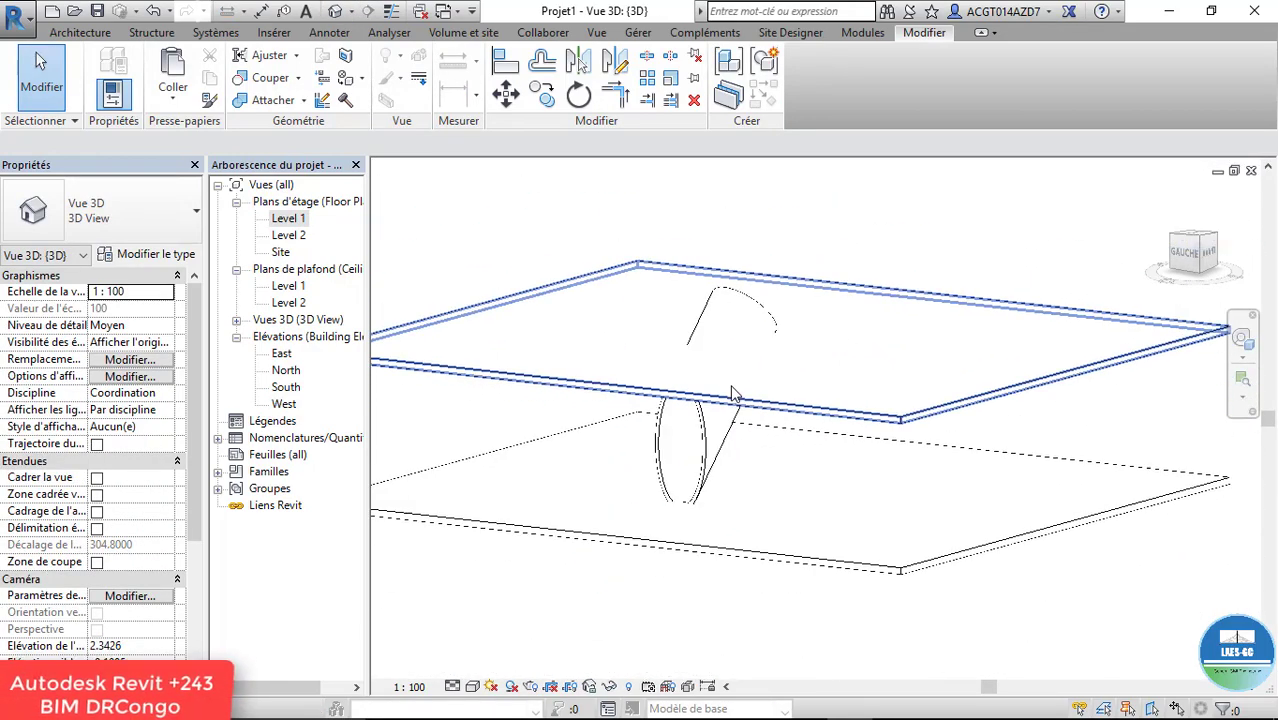
Step: In South elevation, reopen the stair's in-place model for editing
double_click(285, 387)
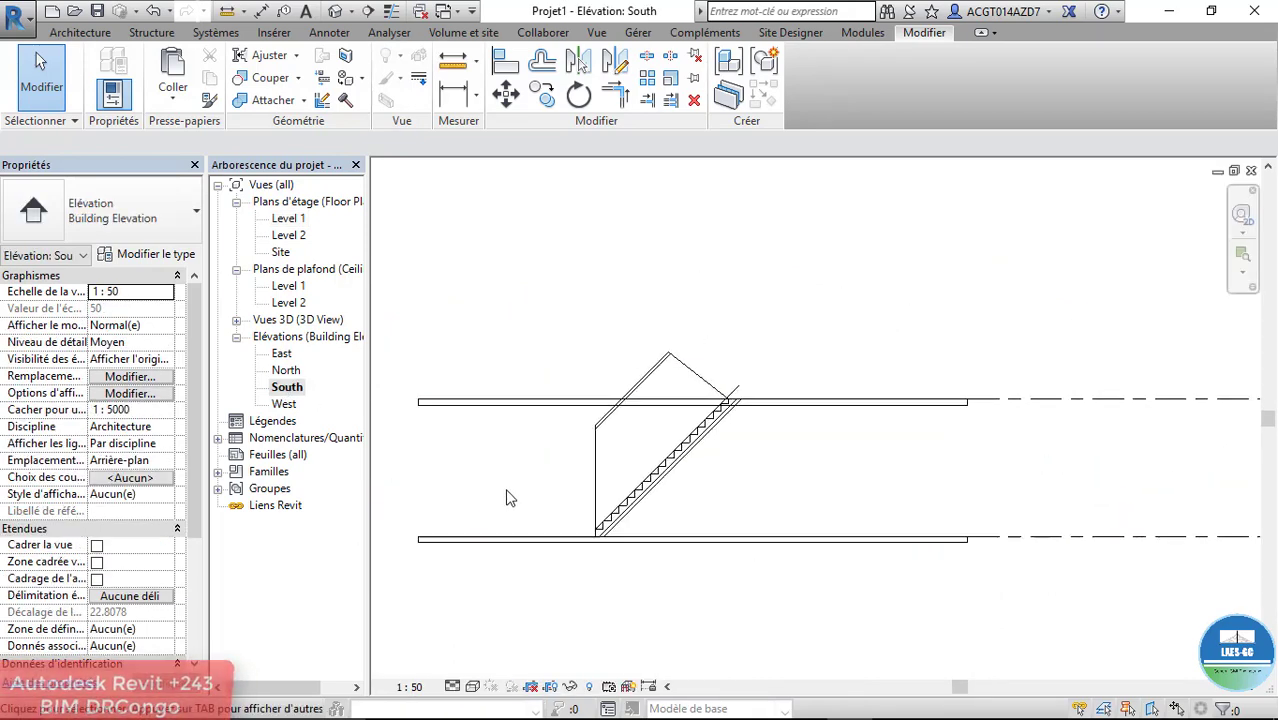
scroll(591, 554, "up", 3)
scroll(631, 541, "down", 3)
scroll(631, 541, "up", 2)
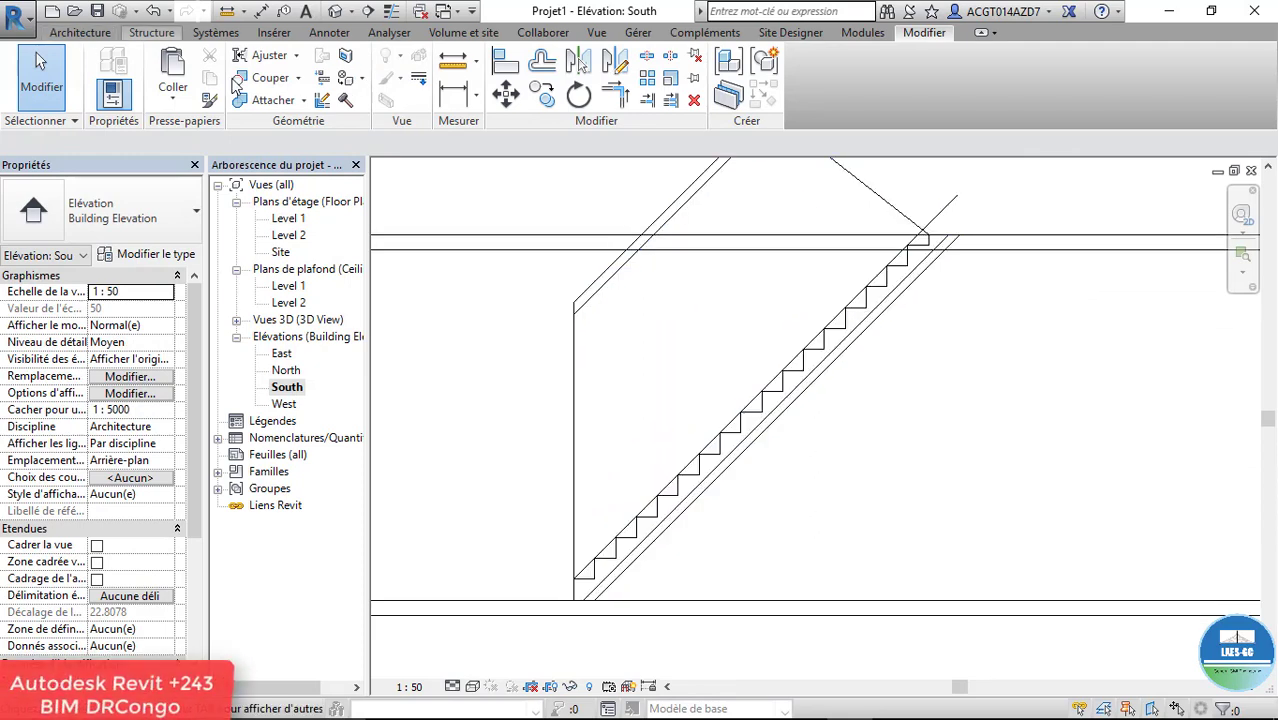
left_click(572, 337)
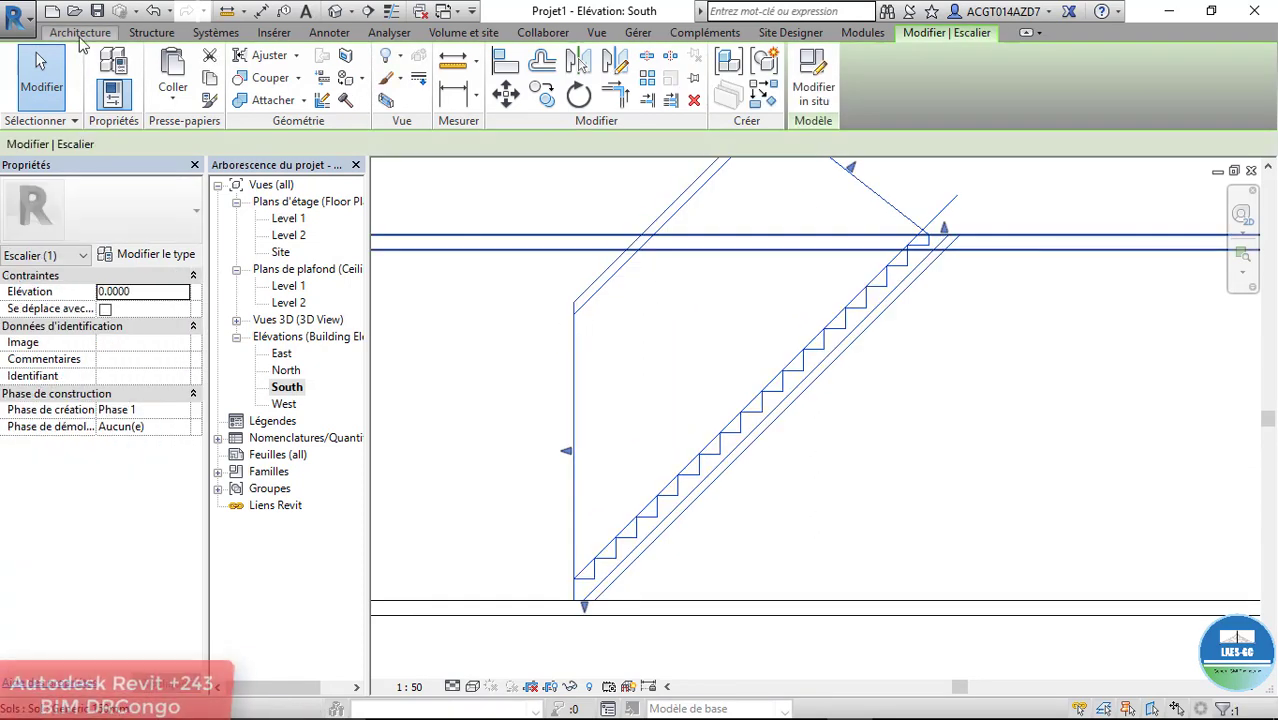
double_click(573, 386)
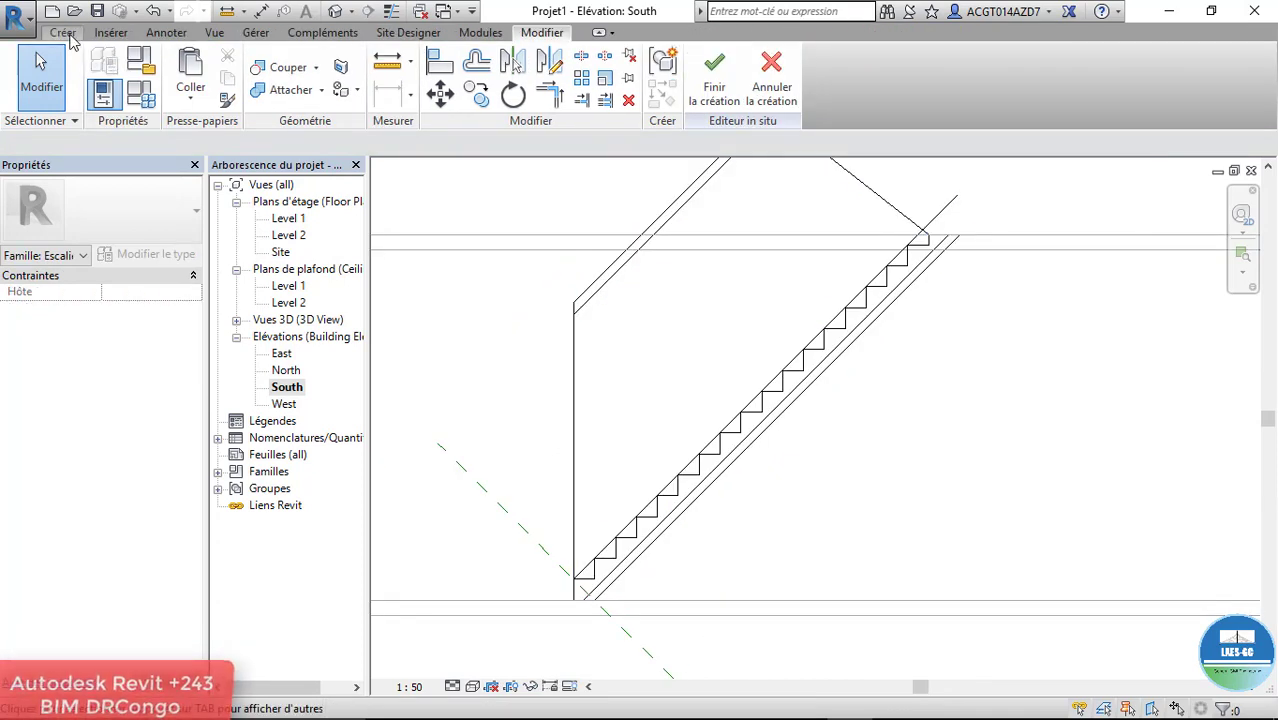
Step: Start a new extrusion and begin tracing the stair profile from its top end
left_click(66, 34)
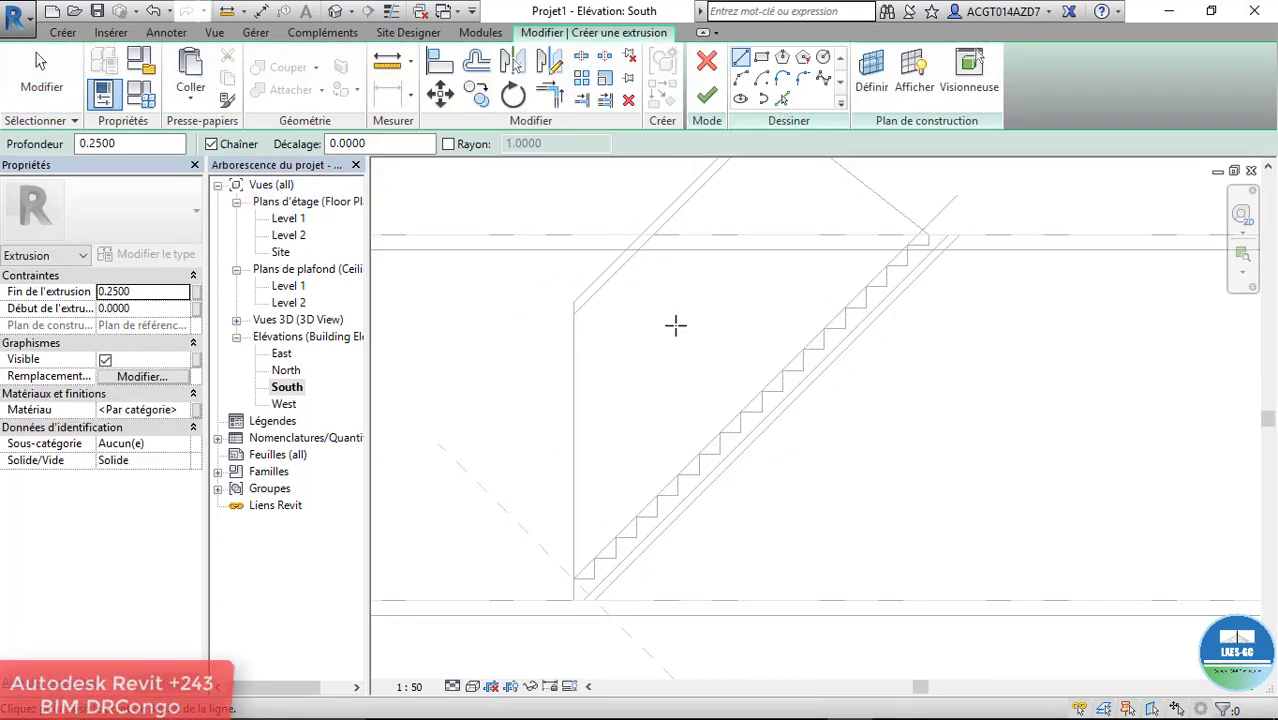
scroll(573, 602, "up", 2)
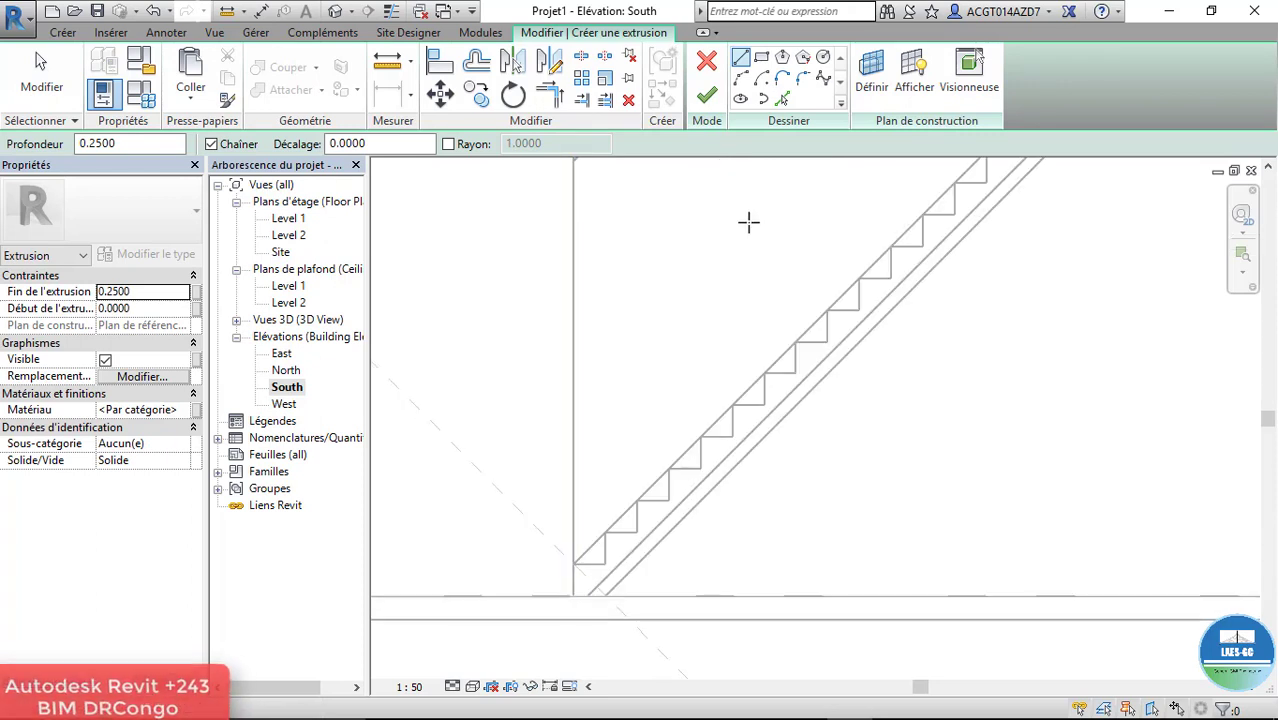
left_click(784, 98)
scroll(603, 577, "up", 2)
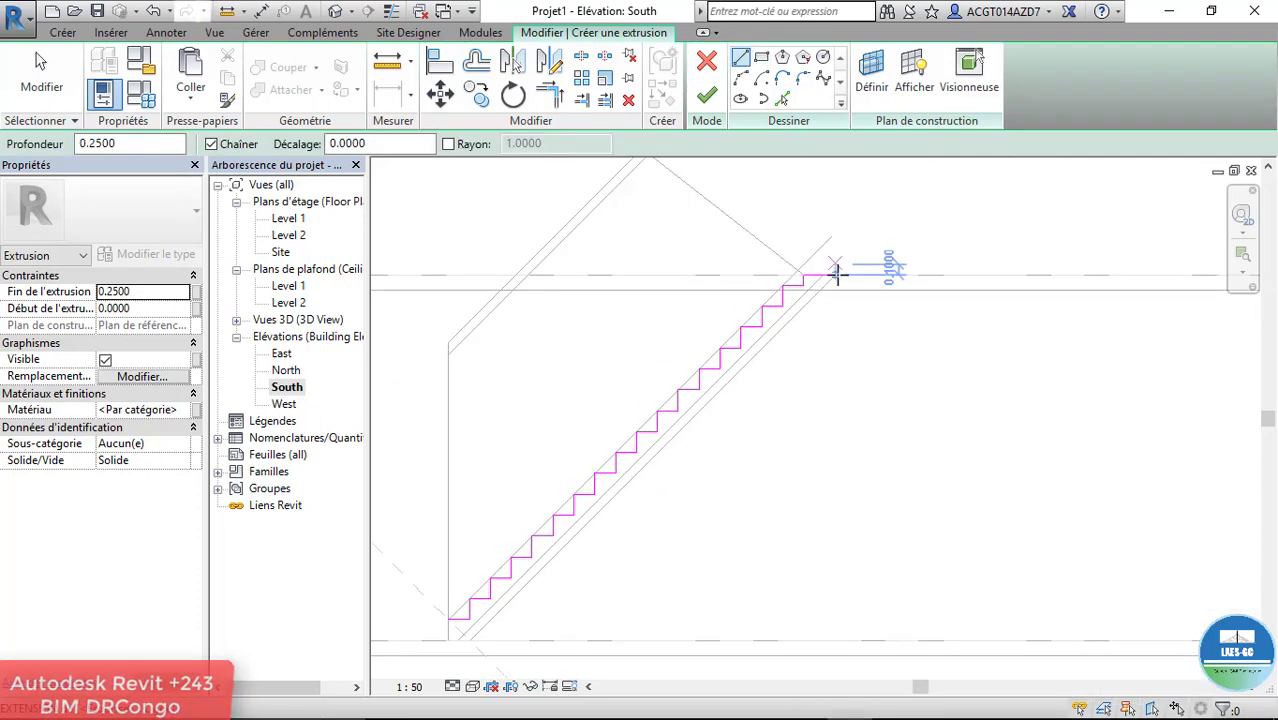
left_click(834, 276)
scroll(785, 400, "down", 1)
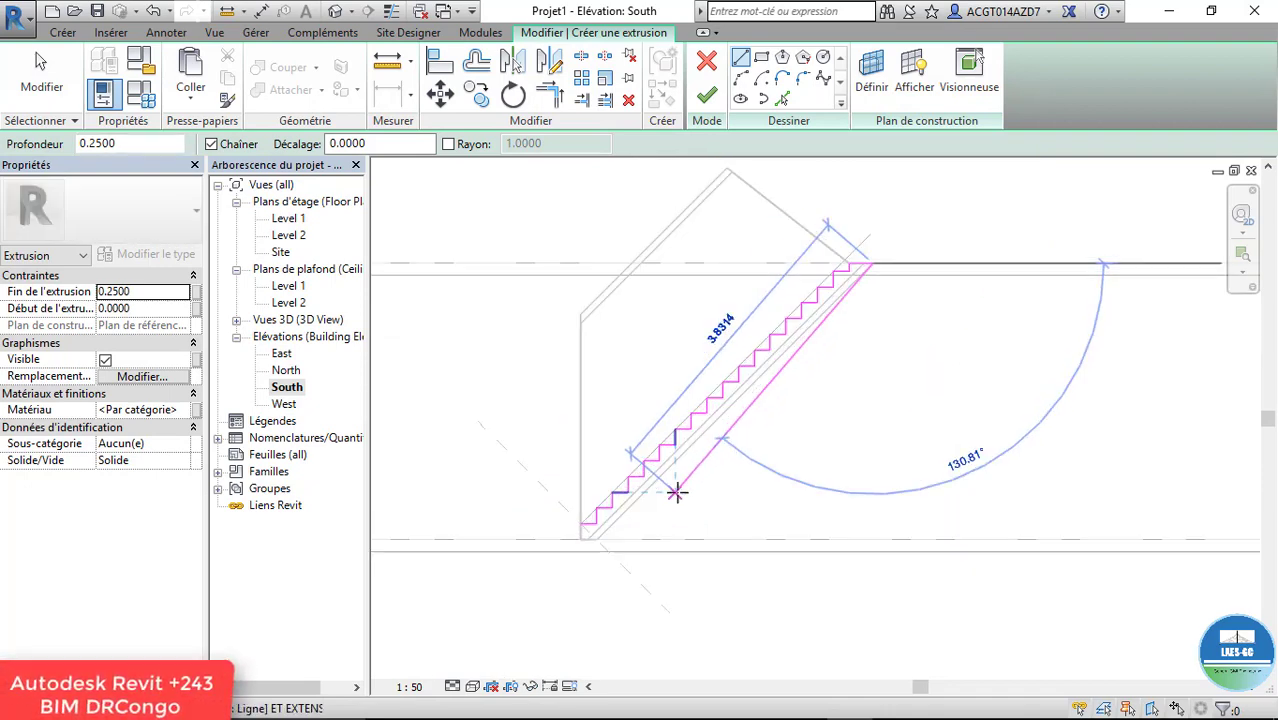
scroll(620, 530, "up", 3)
Step: Close the stepped profile loop at the stair base and finish the 0.25-deep extrusion
left_click(530, 575)
left_click(491, 572)
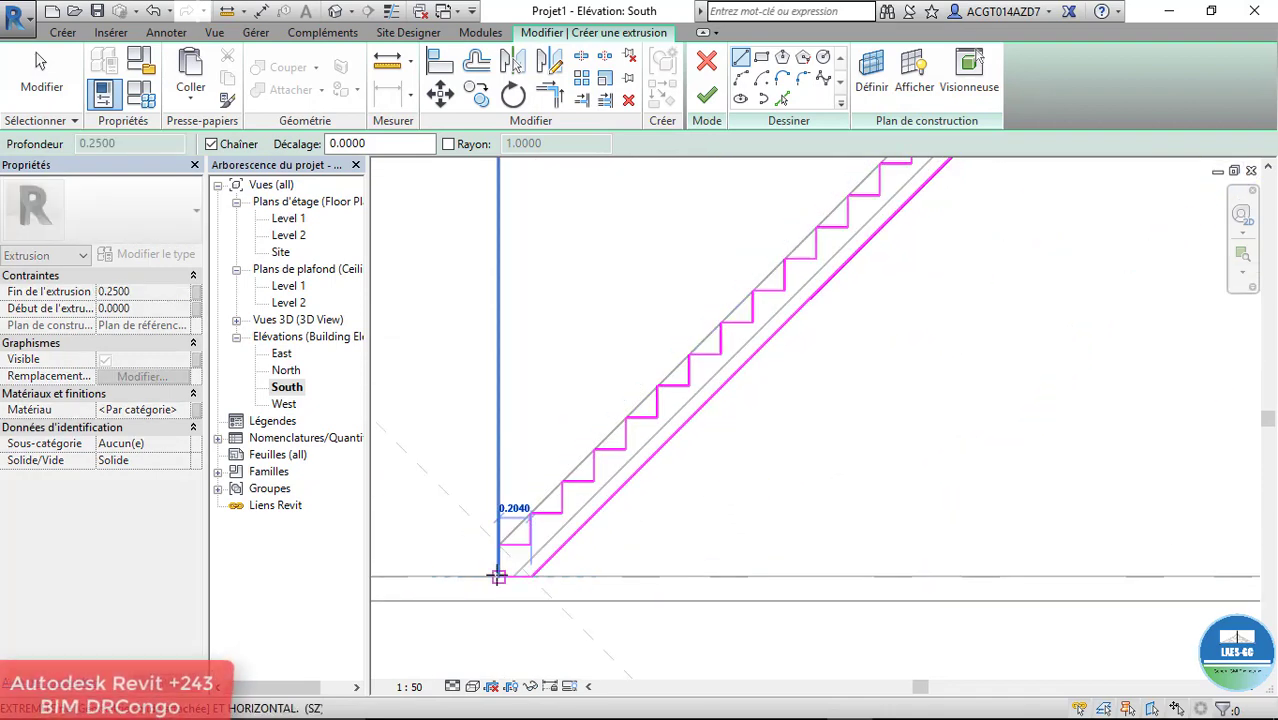
left_click(498, 546)
scroll(638, 502, "down", 2)
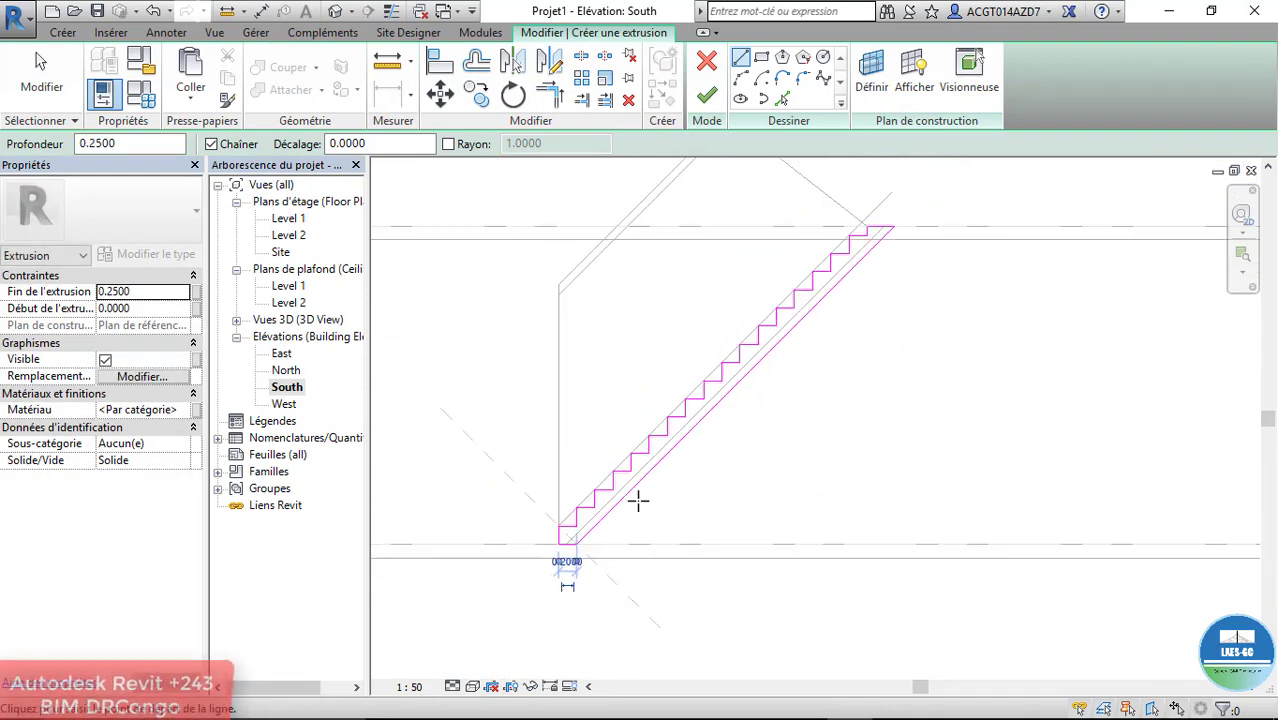
left_click(677, 363)
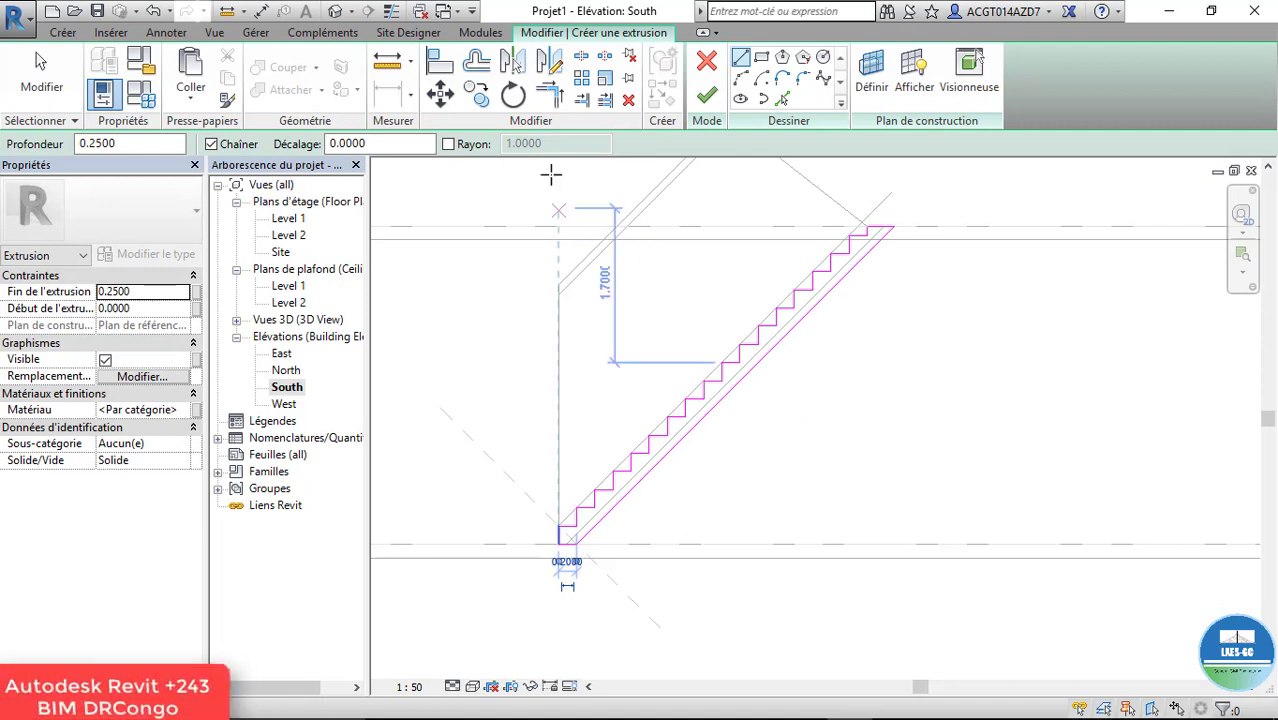
left_click(704, 98)
scroll(727, 365, "up", 4)
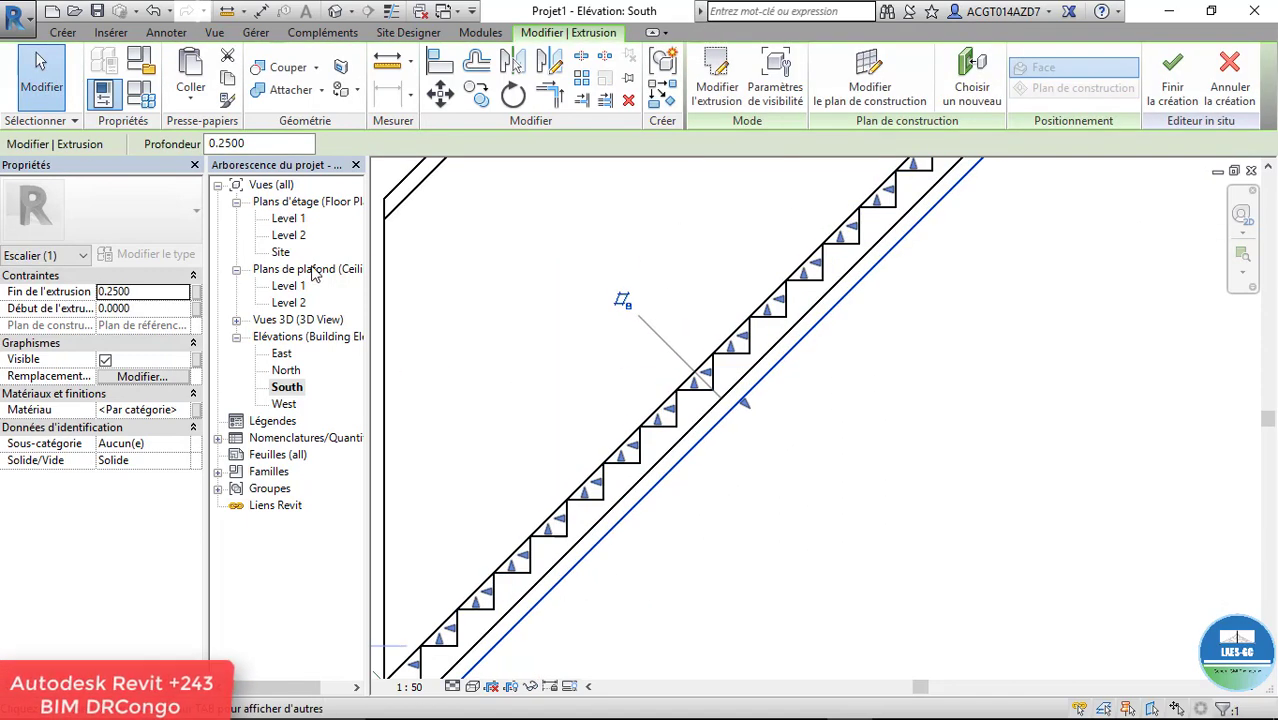
Step: In the Level 1 plan, stretch the stair extrusion across the tube from 0.2672 to 1.6749, then view it in 3D
double_click(288, 219)
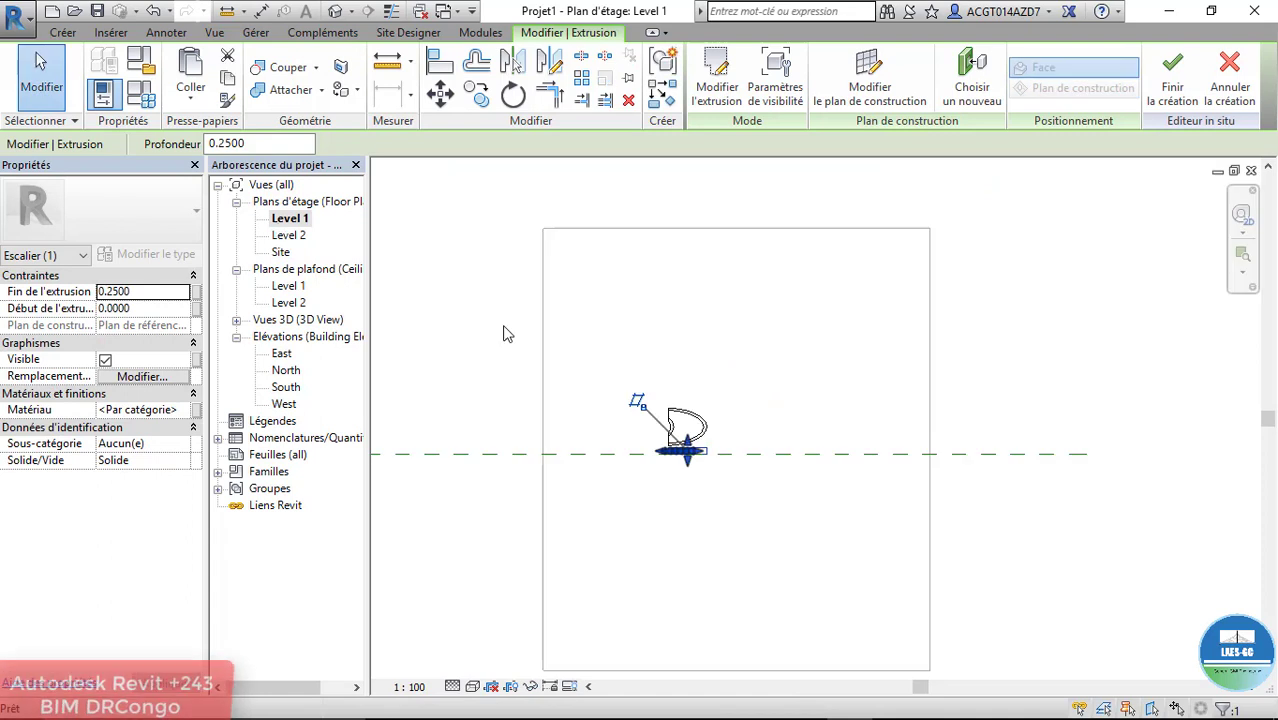
scroll(925, 533, "up", 3)
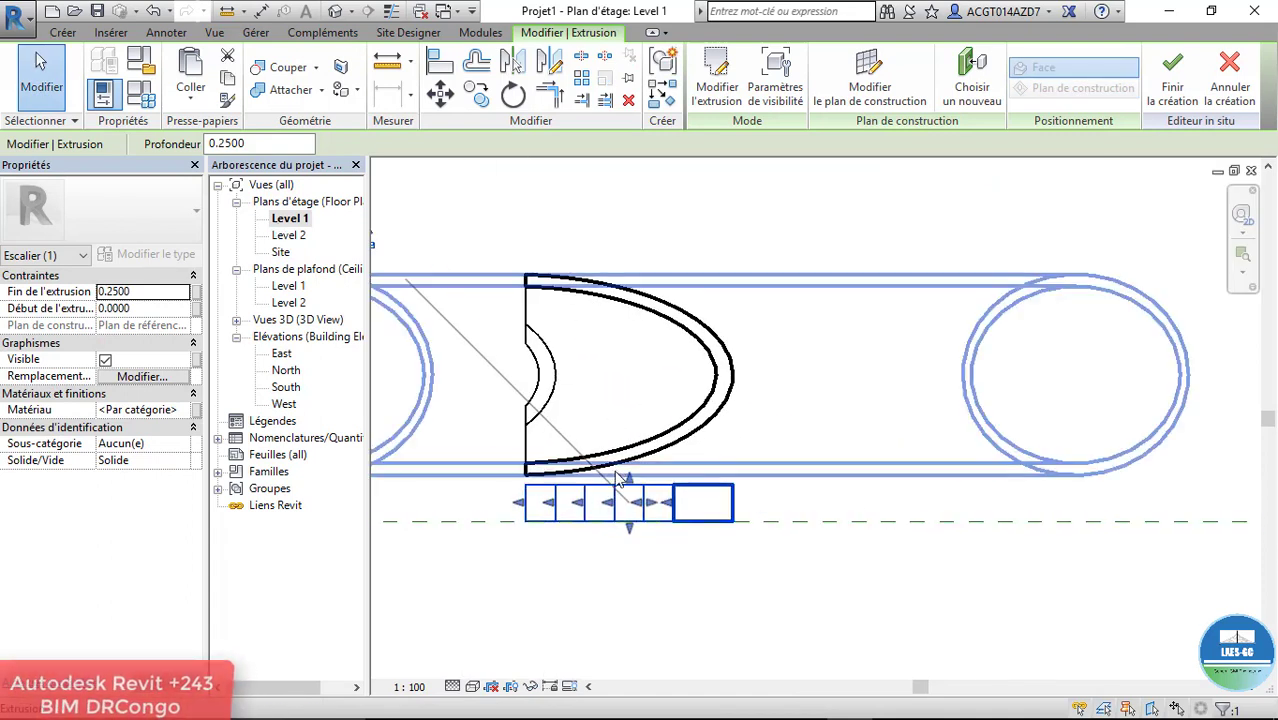
left_click_drag(630, 482, 627, 285)
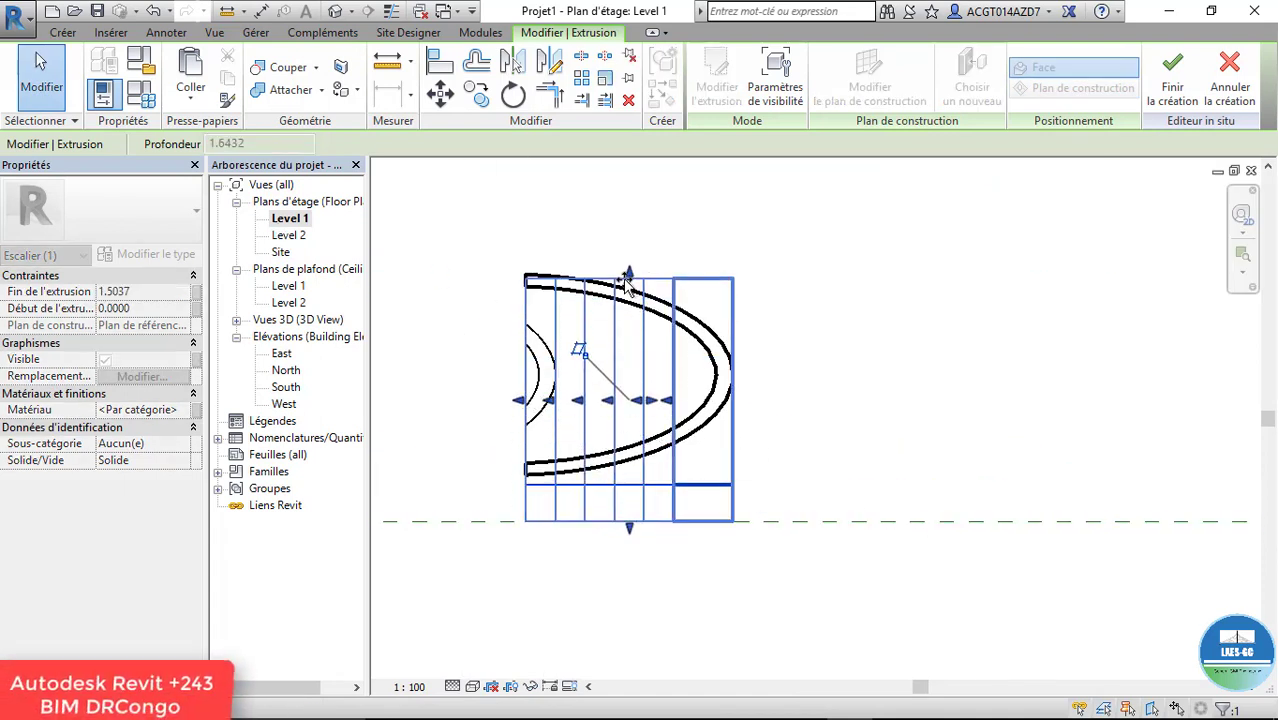
left_click_drag(627, 278, 628, 270)
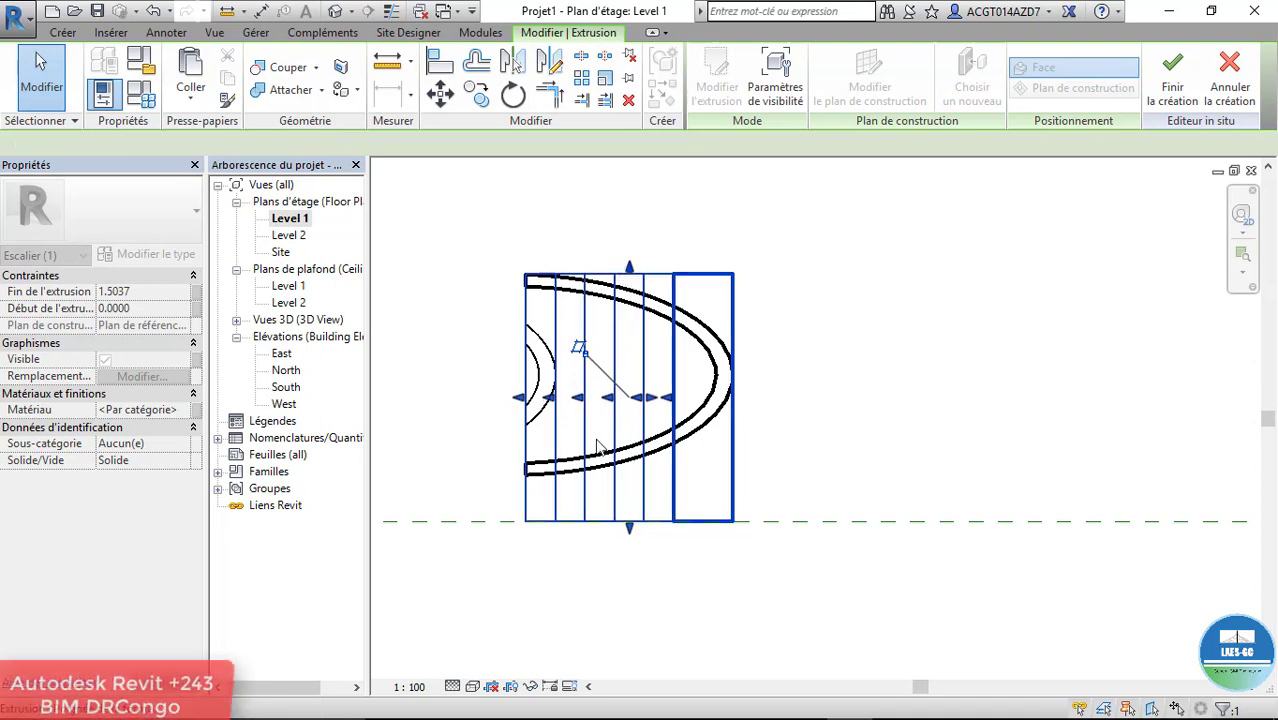
left_click_drag(628, 528, 631, 482)
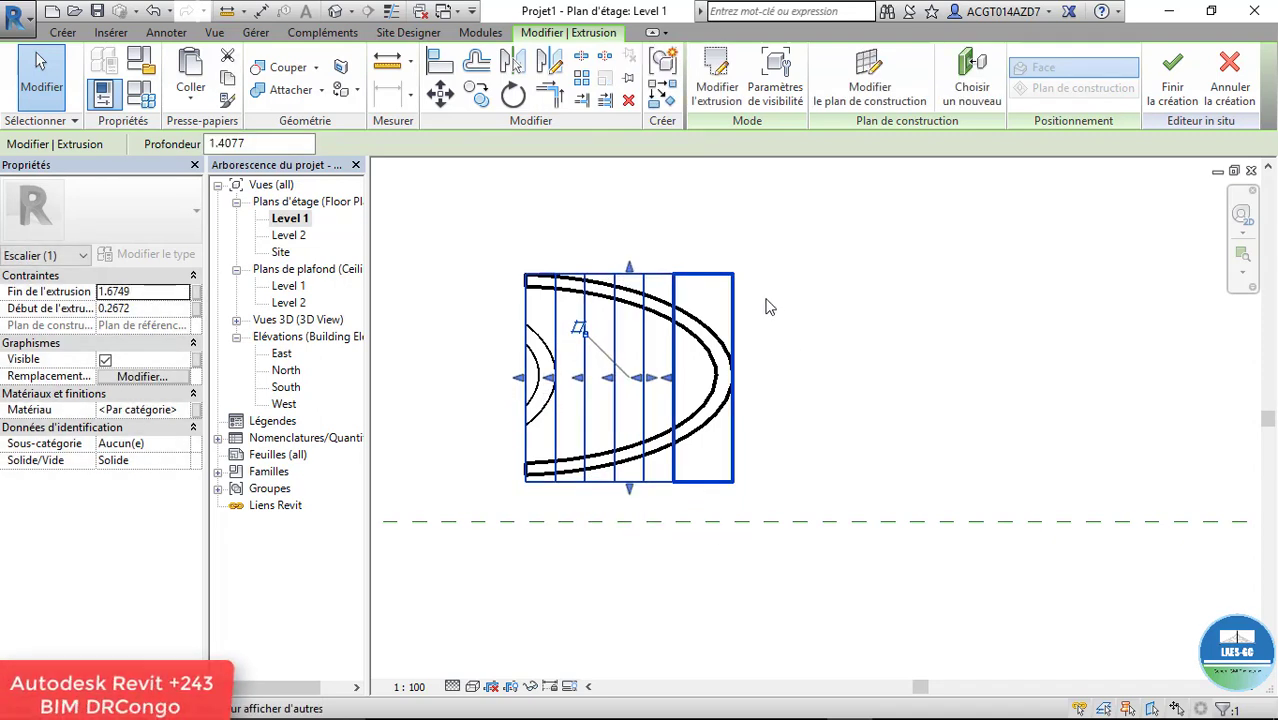
left_click(336, 12)
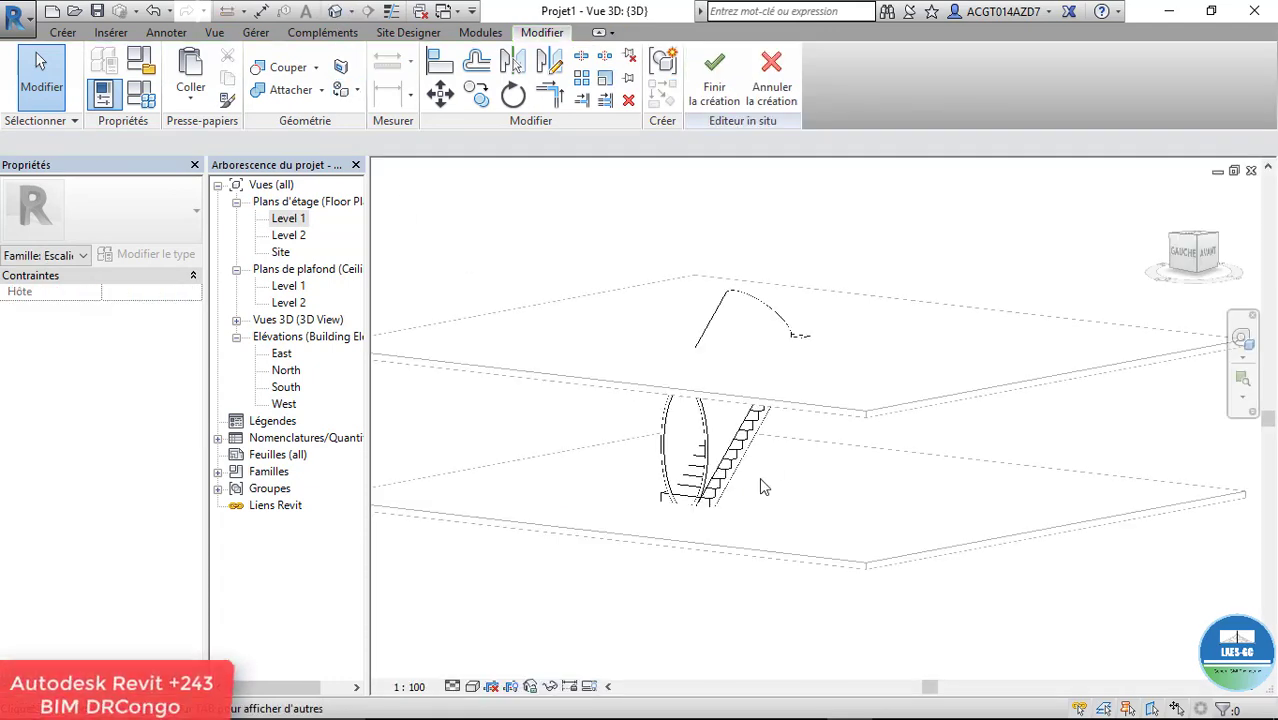
Step: Orbit around the stair in 3D, then return to the Level 1 plan
mouse_move(761, 486)
middle_mouse_down("shift")
mouse_move(807, 431)
mouse_move(645, 454)
mouse_move(537, 523)
mouse_move(607, 472)
mouse_move(690, 462)
middle_mouse_up("shift")
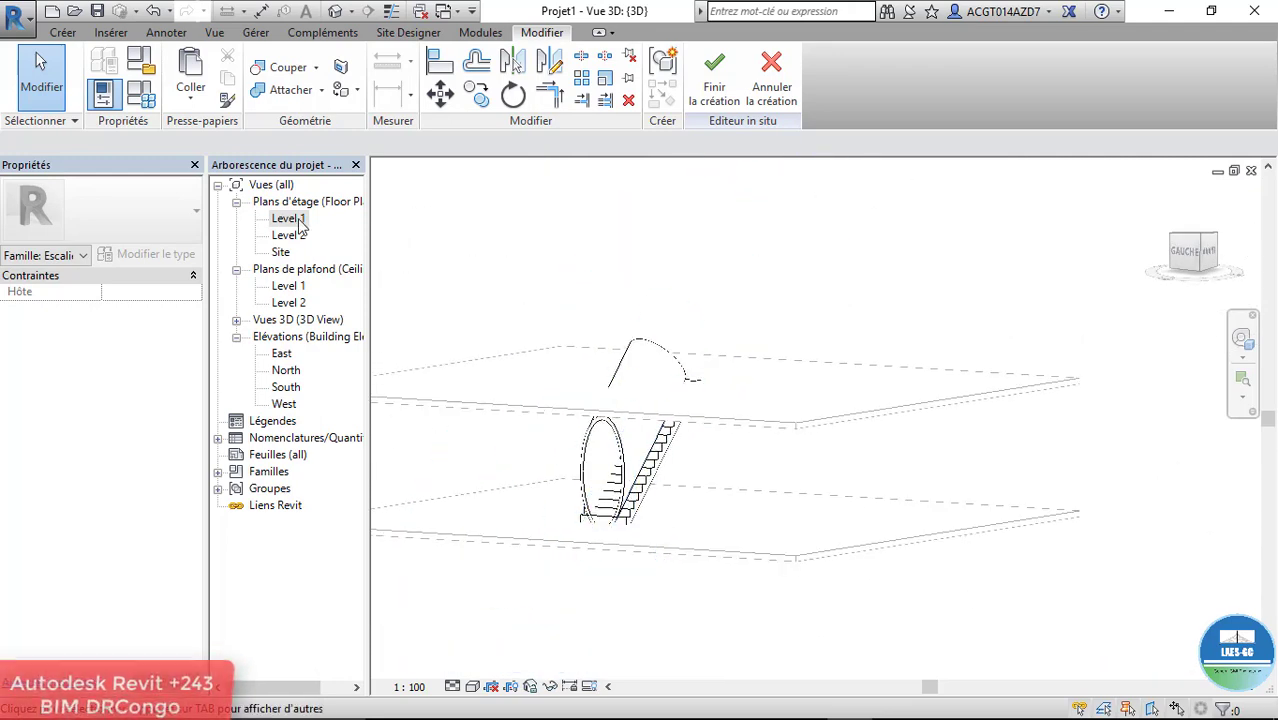
double_click(288, 218)
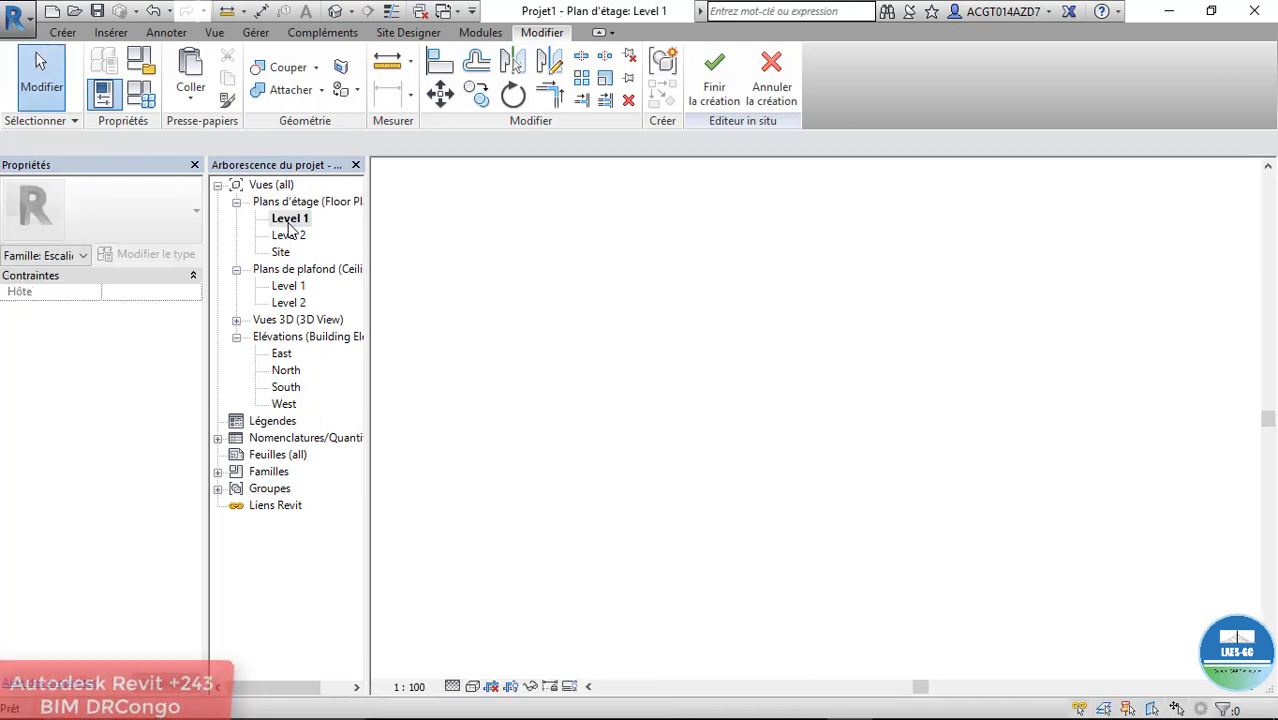
scroll(622, 399, "down", 2)
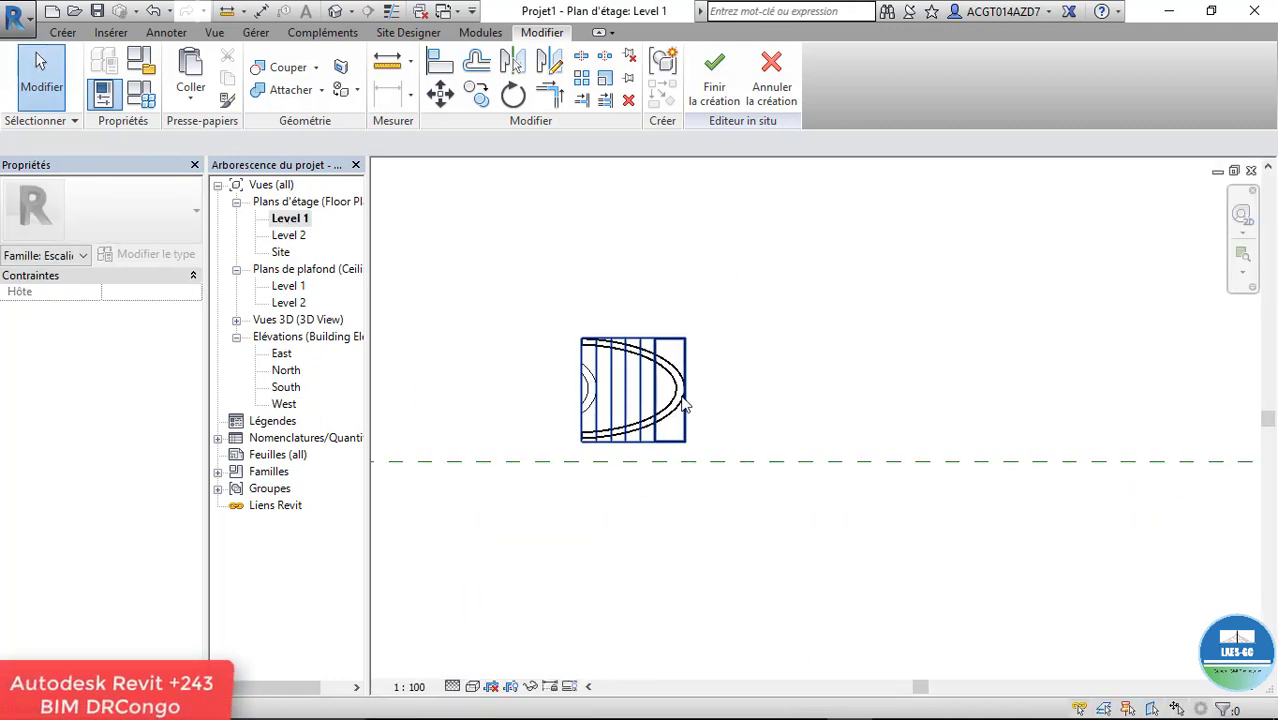
Step: Open the South elevation and bring up the Créer tab's form tools
double_click(285, 388)
scroll(773, 403, "down", 2)
scroll(766, 457, "down", 3)
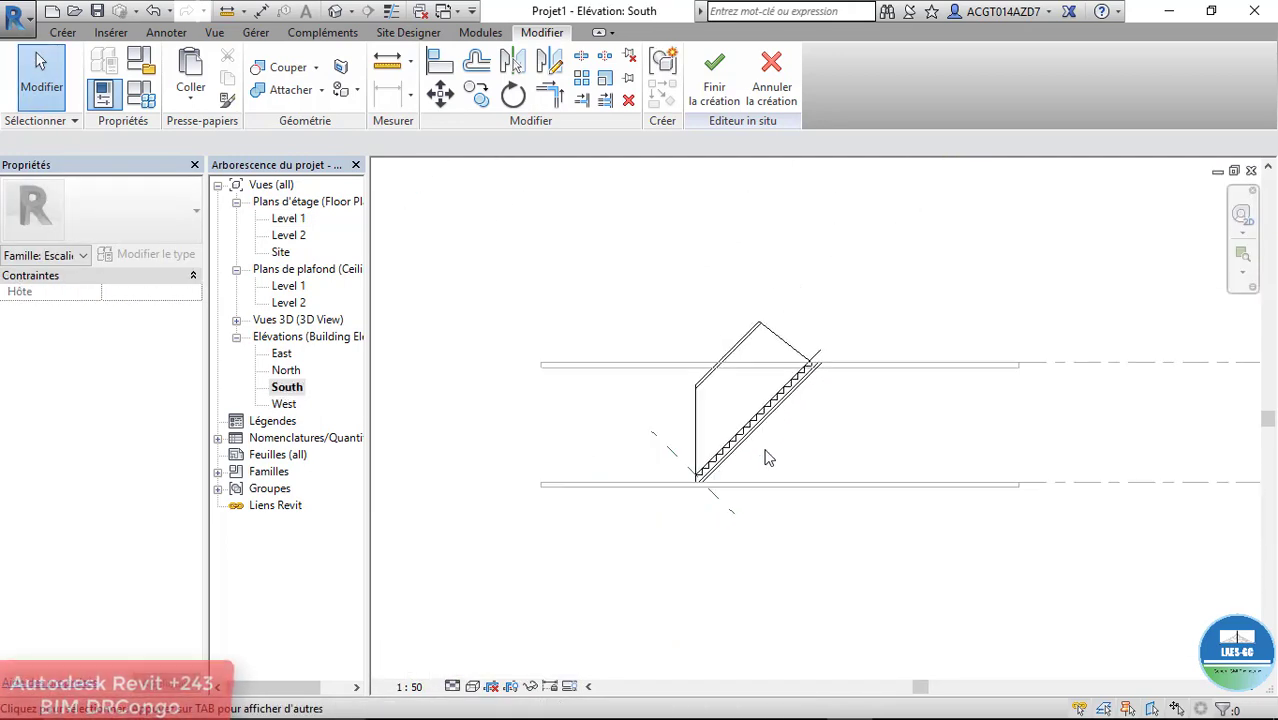
scroll(766, 457, "up", 1)
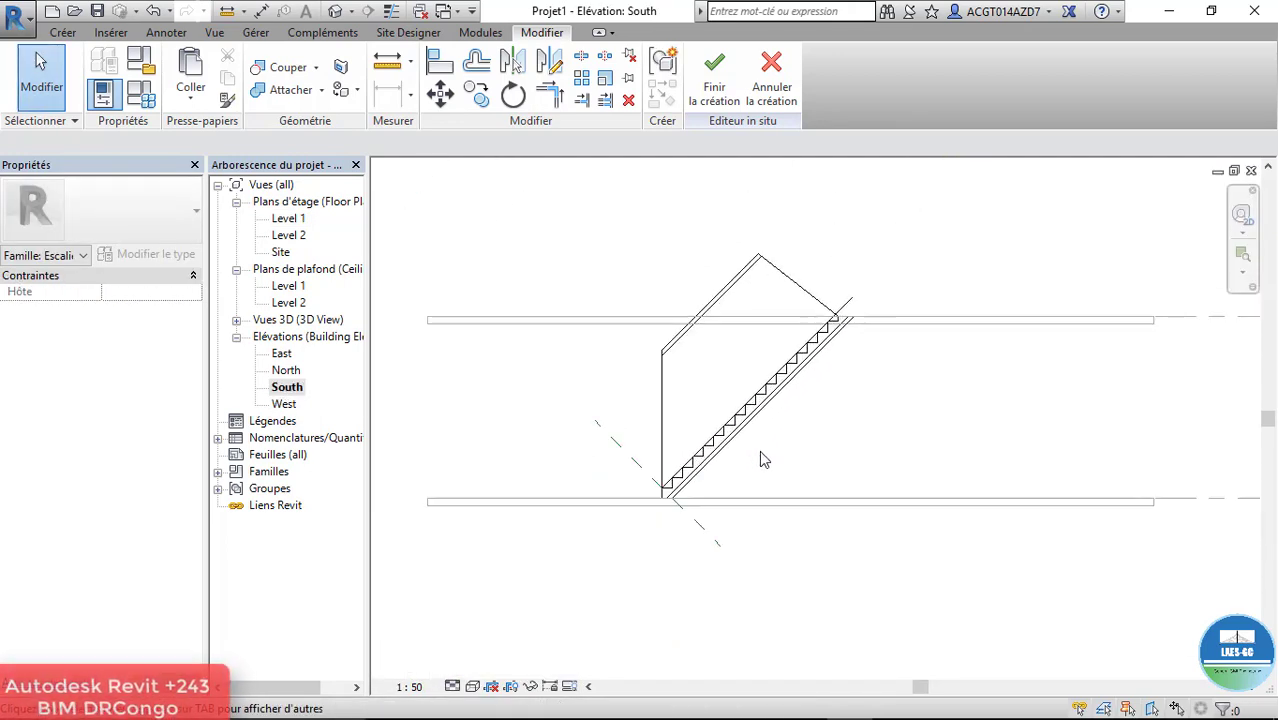
left_click(66, 34)
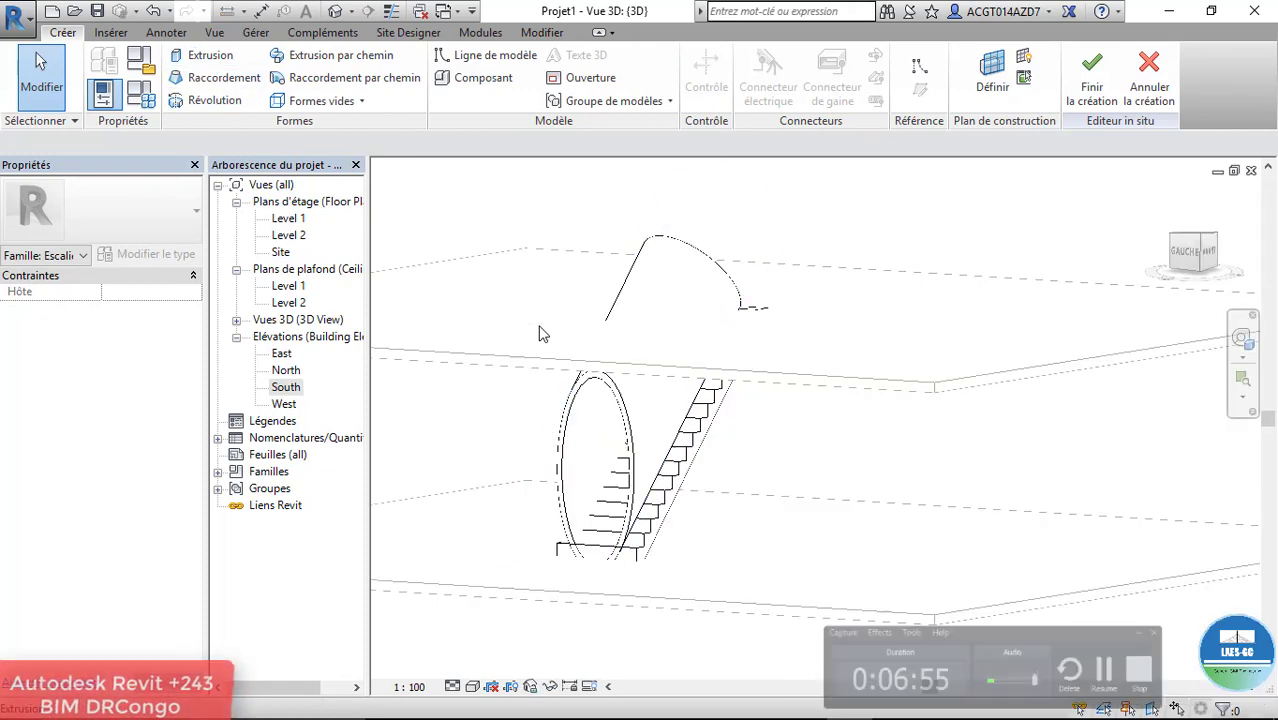
scroll(450, 363, "up", 3)
scroll(644, 274, "down", 2)
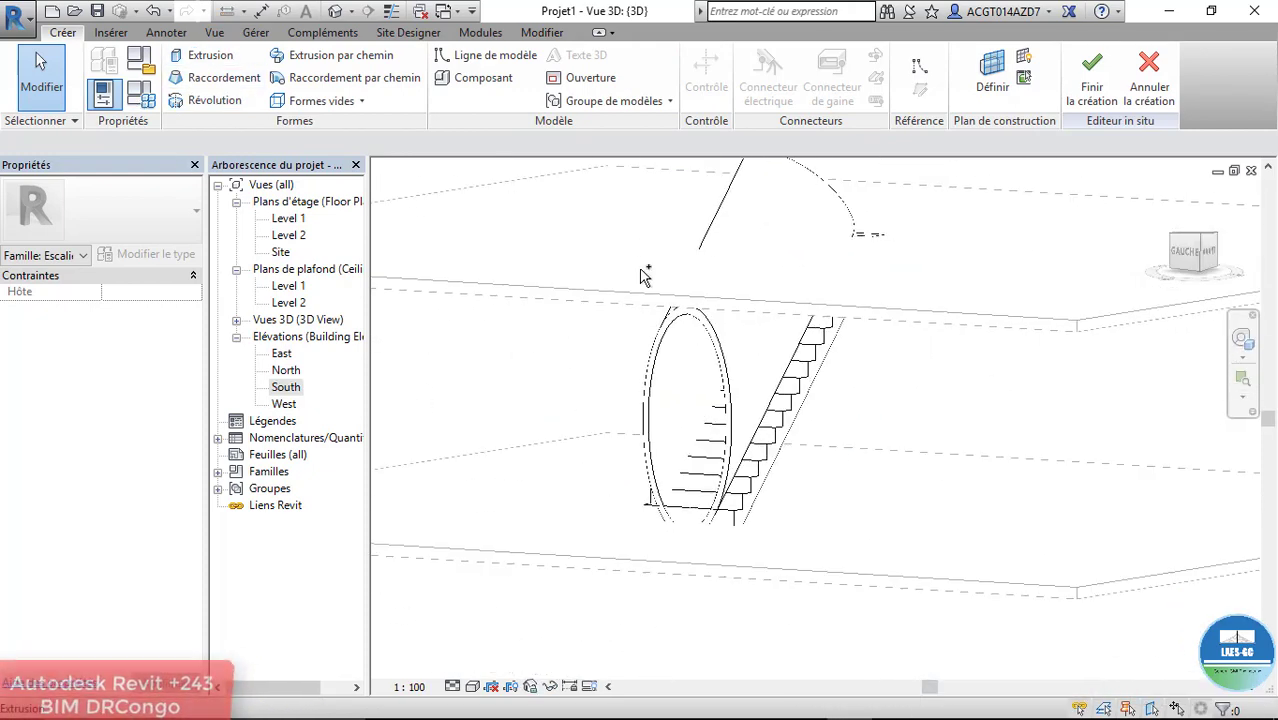
scroll(644, 274, "up", 1)
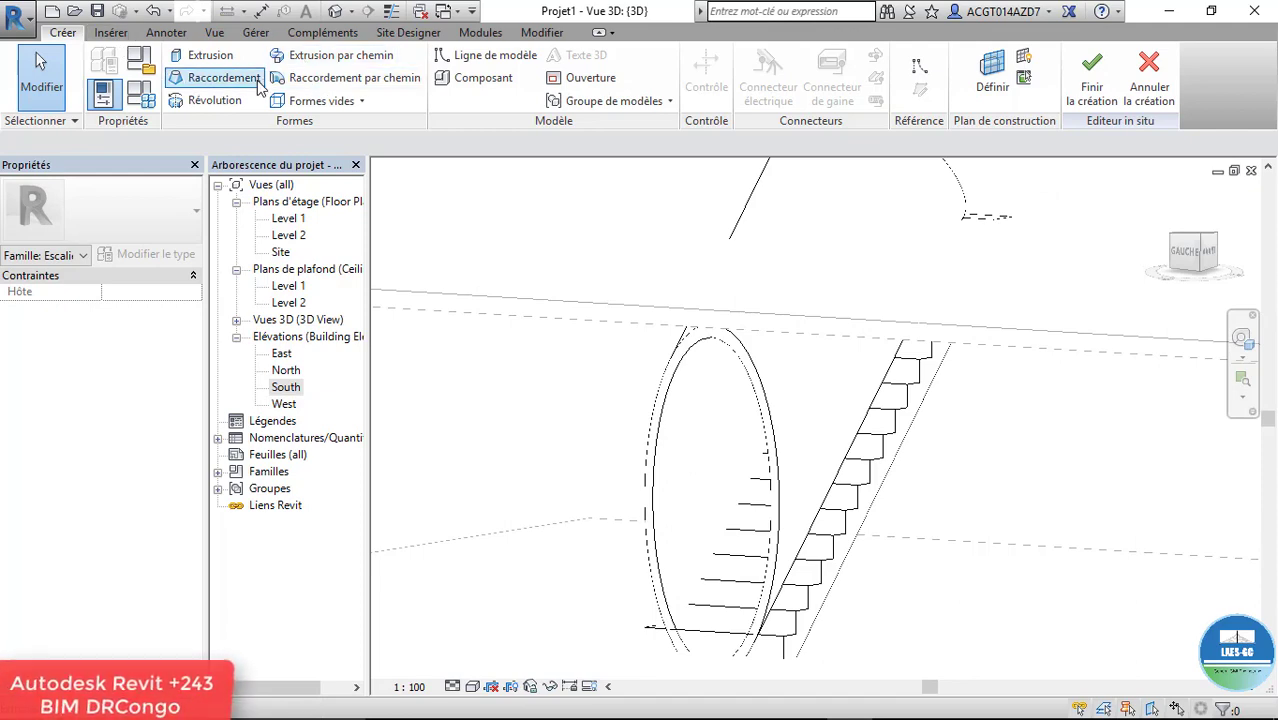
Step: Start a new extrusion and trace the ellipse into its sketch with Choisir des lignes
left_click(207, 55)
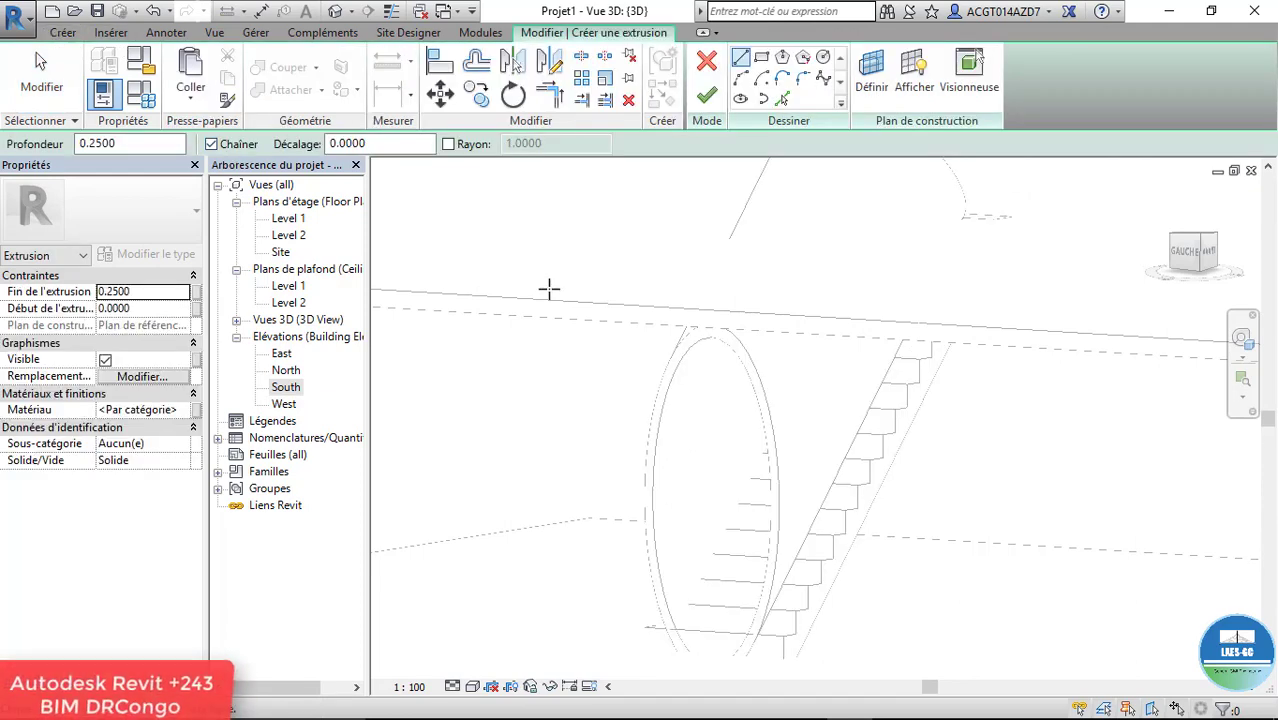
scroll(526, 276, "down", 1)
scroll(526, 276, "down", 1)
scroll(685, 357, "up", 2)
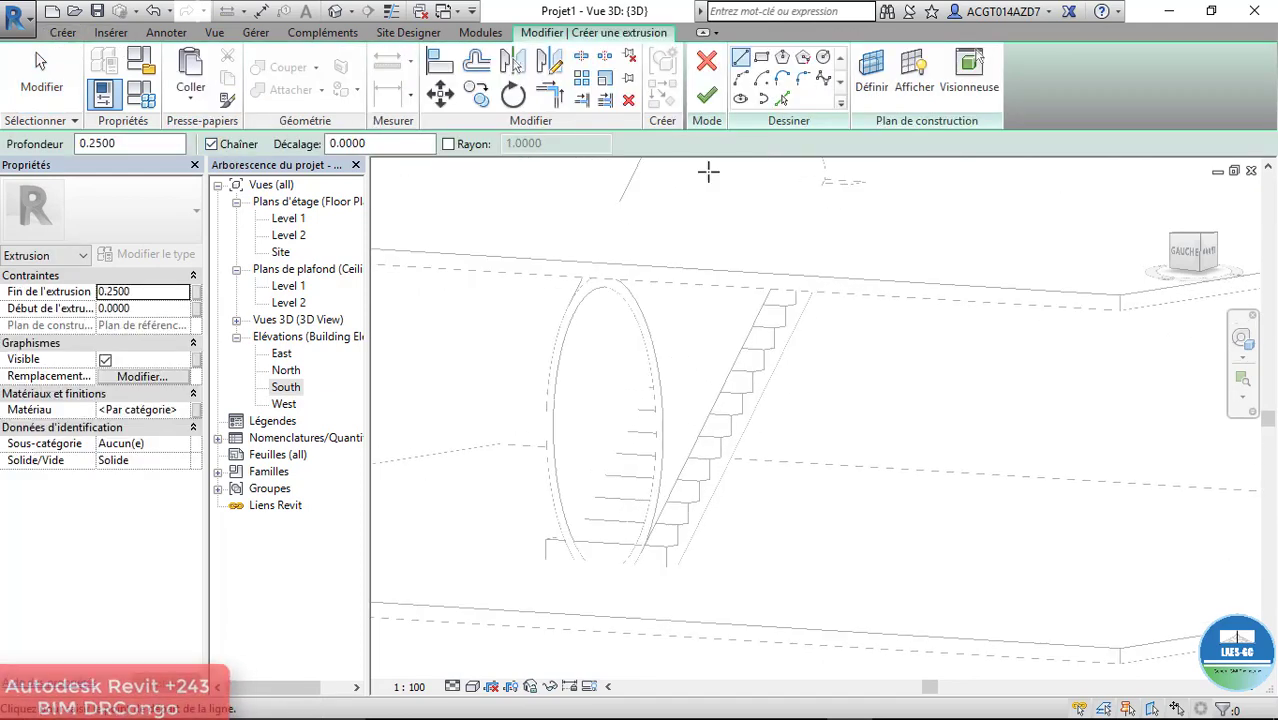
left_click(783, 99)
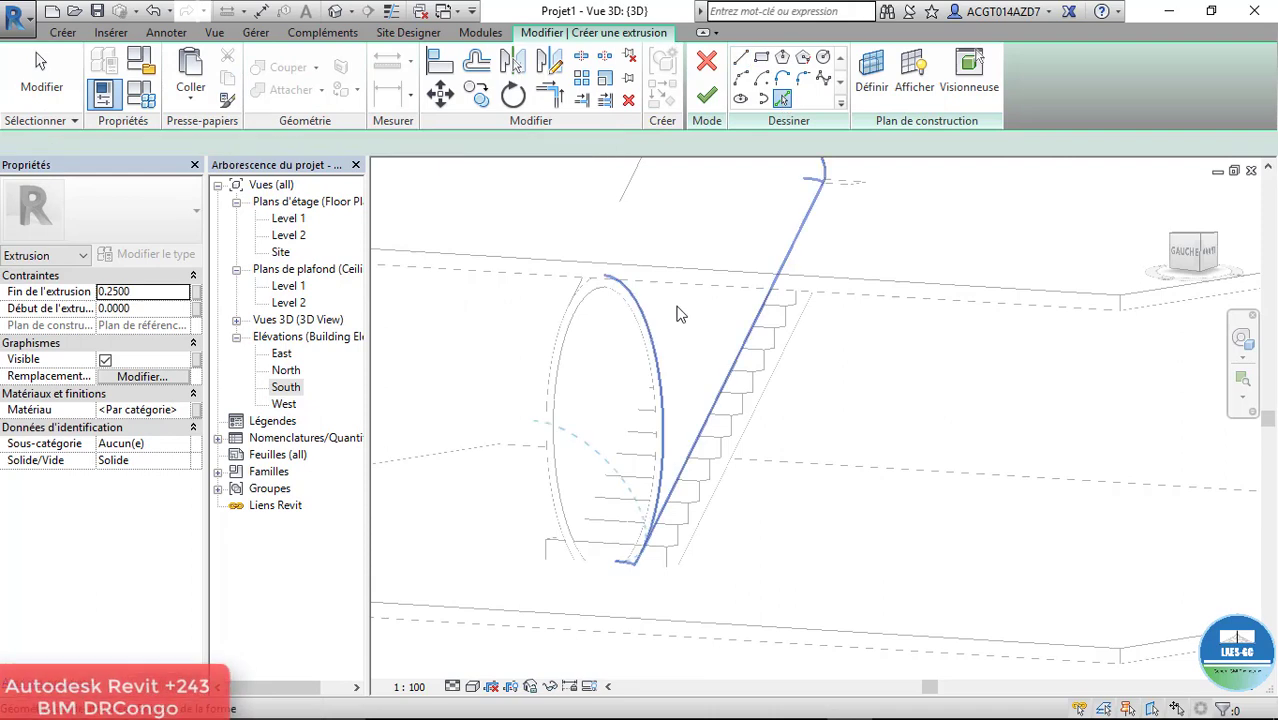
left_click(560, 383)
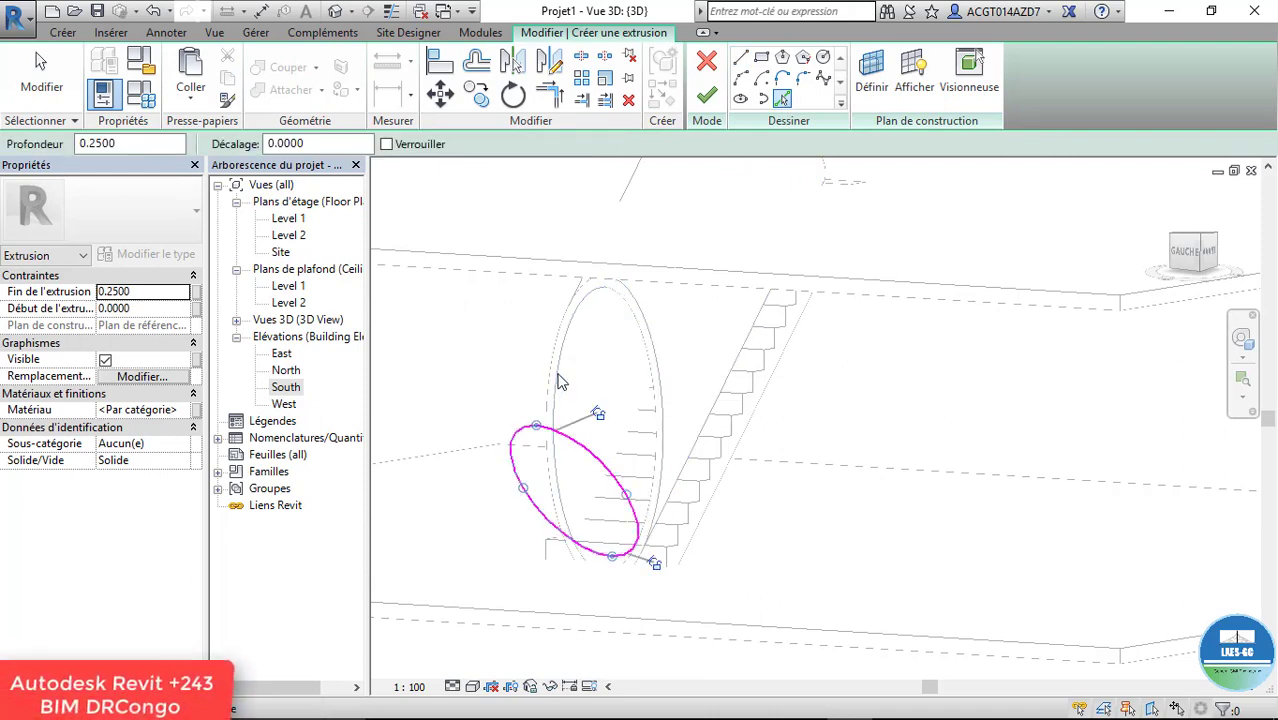
Step: Draw a 2.8 × 3.3 rectangle around the ellipse and finish the 0.25-deep extrusion
scroll(605, 447, "down", 1)
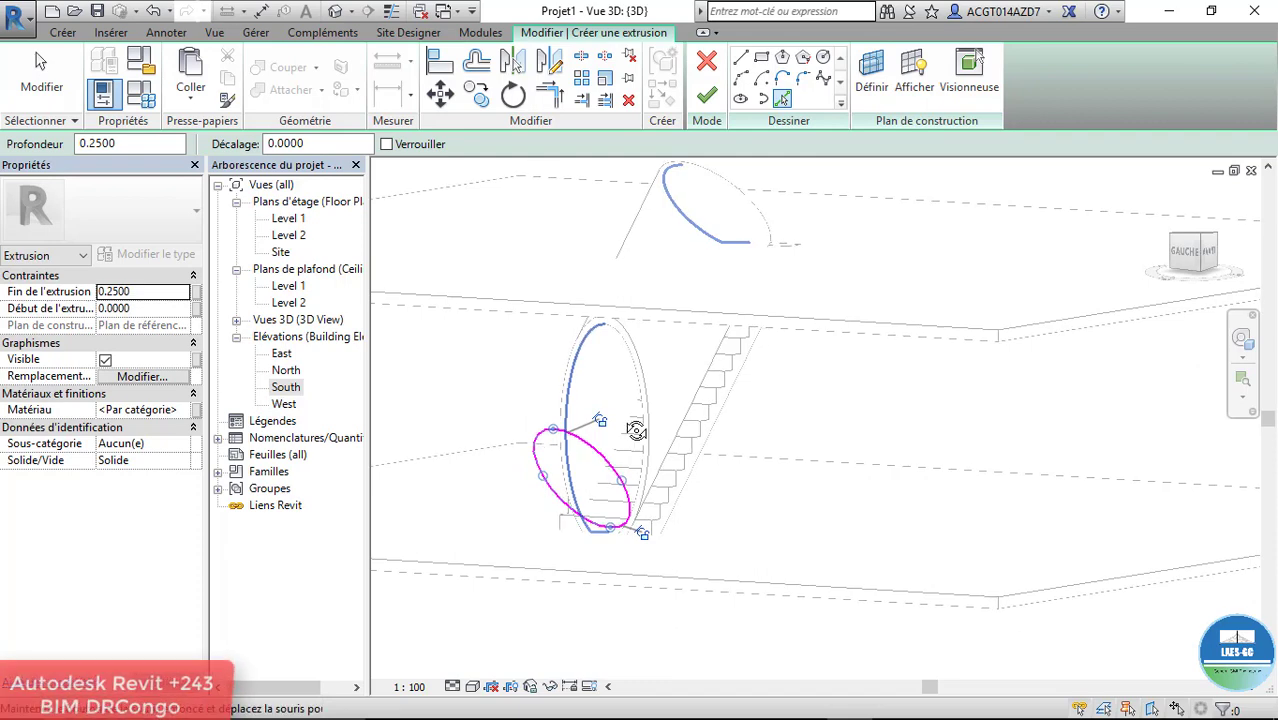
middle_click_drag(696, 211, 691, 217, "shift")
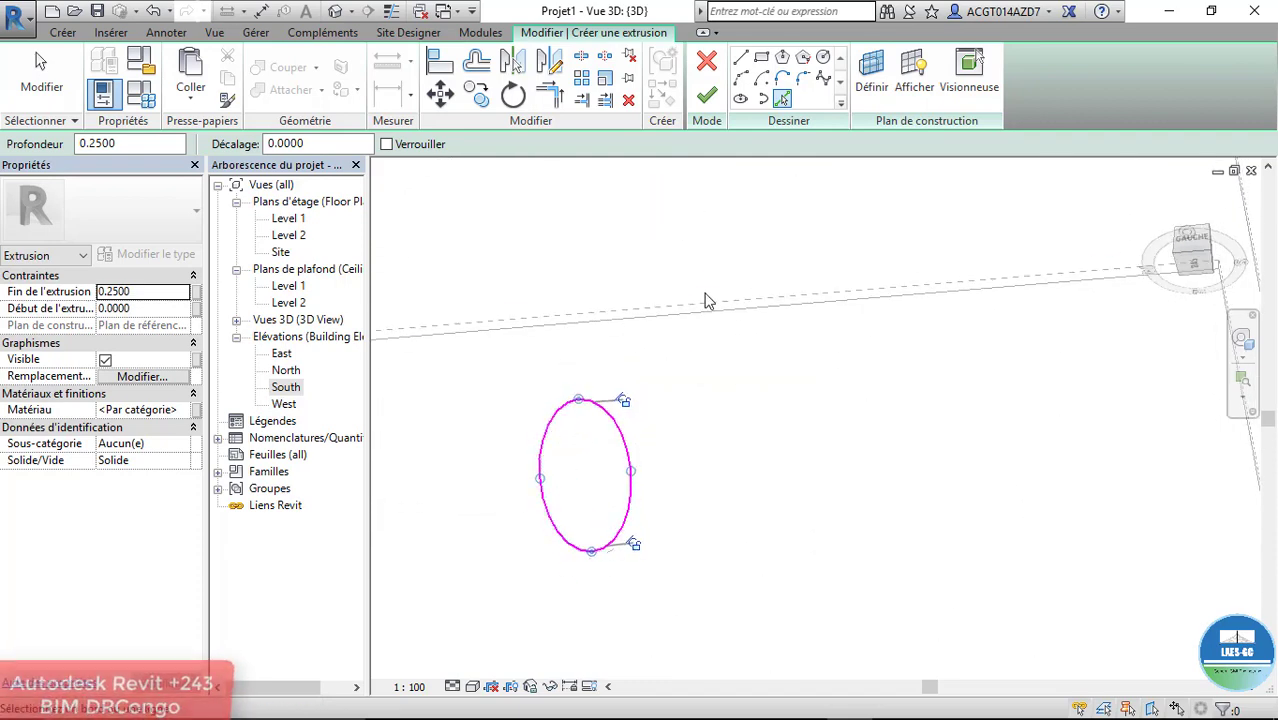
middle_click_drag(705, 300, 720, 360, "shift")
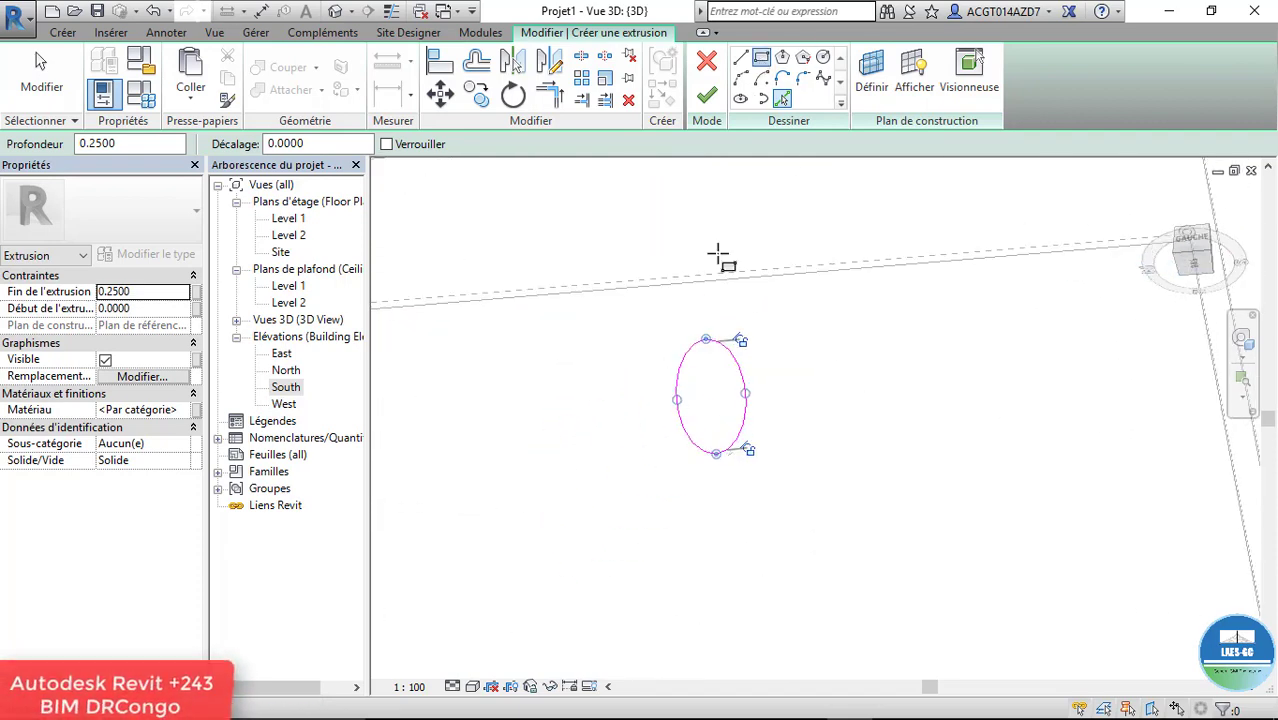
left_click(622, 305)
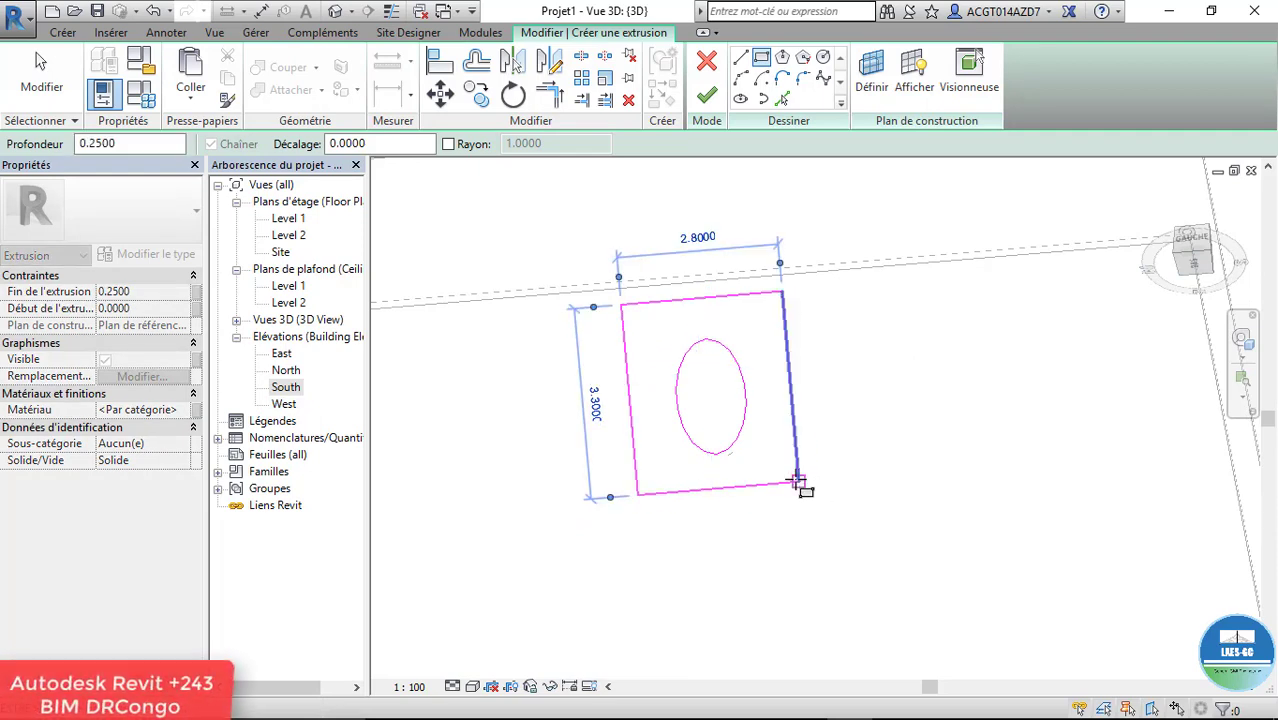
left_click(797, 482)
mouse_move(665, 277)
middle_mouse_down("shift")
mouse_move(742, 268)
mouse_move(729, 255)
middle_mouse_up("shift")
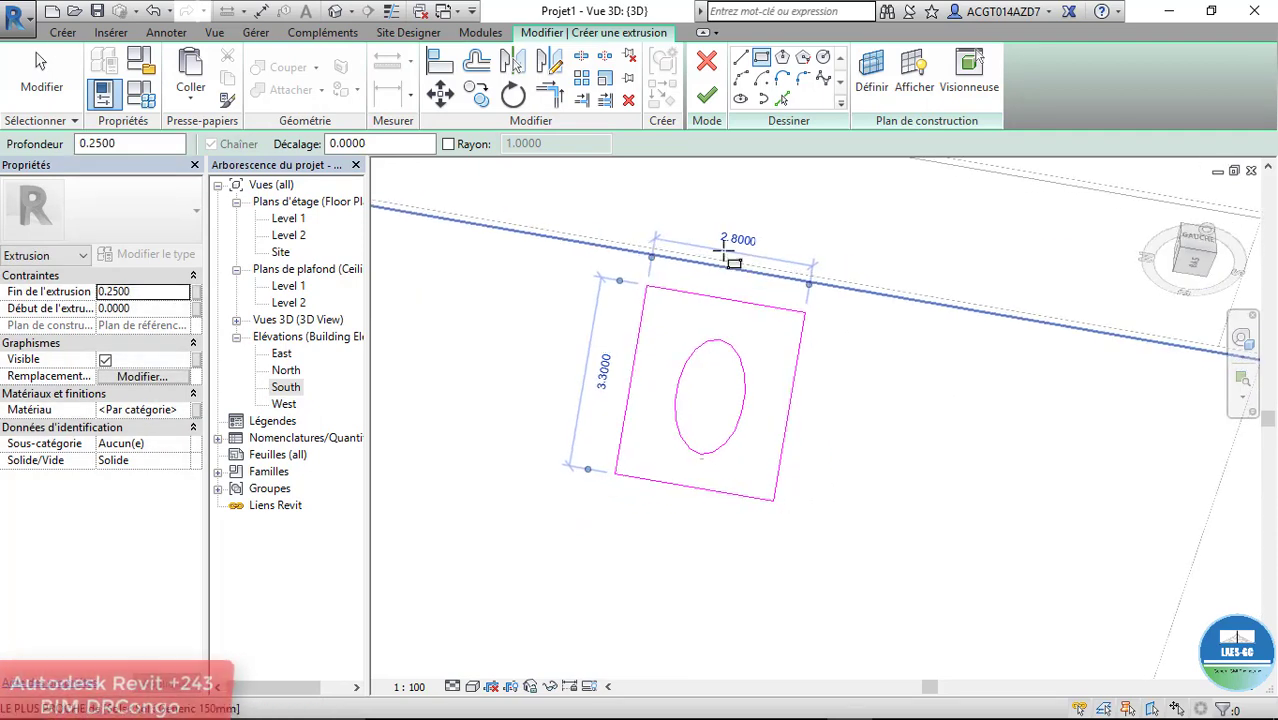
left_click(706, 93)
mouse_move(665, 345)
middle_mouse_down("shift")
mouse_move(790, 312)
mouse_move(620, 597)
middle_mouse_up("shift")
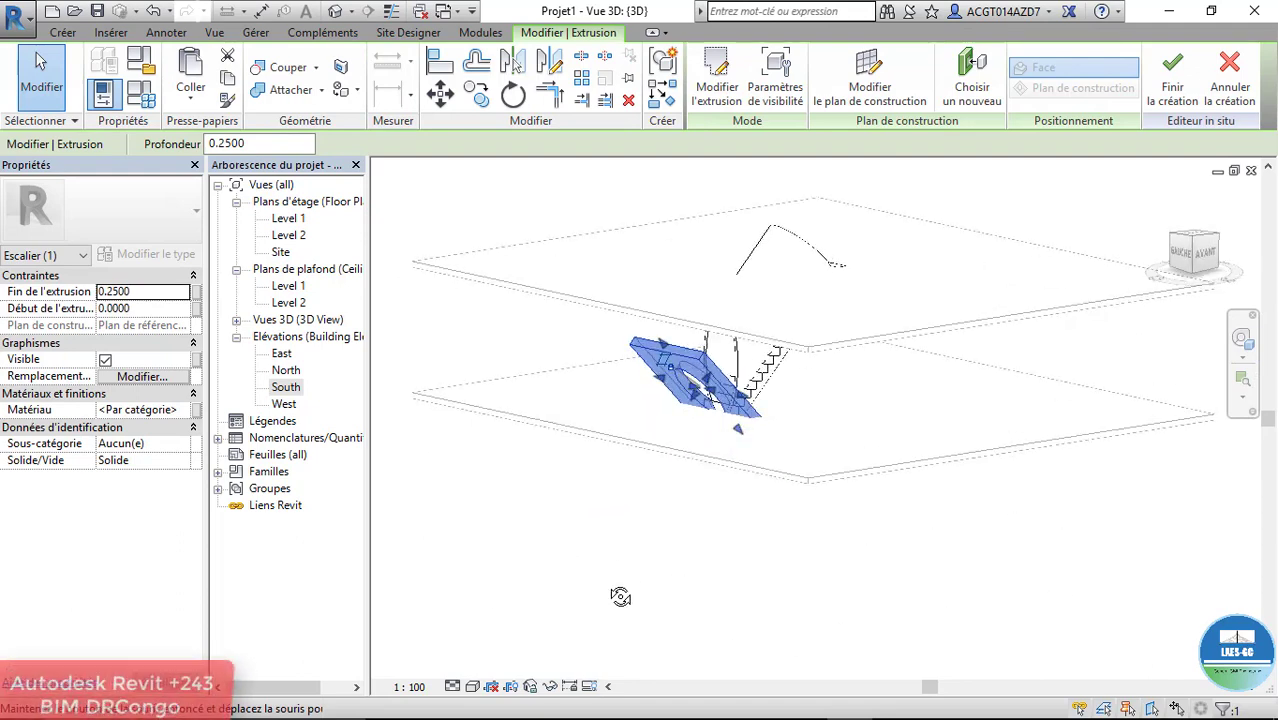
Step: In the South elevation, stretch the extrusion from -6.6381 to 0.8627, a 7.5008 depth
left_click(281, 356)
double_click(286, 388)
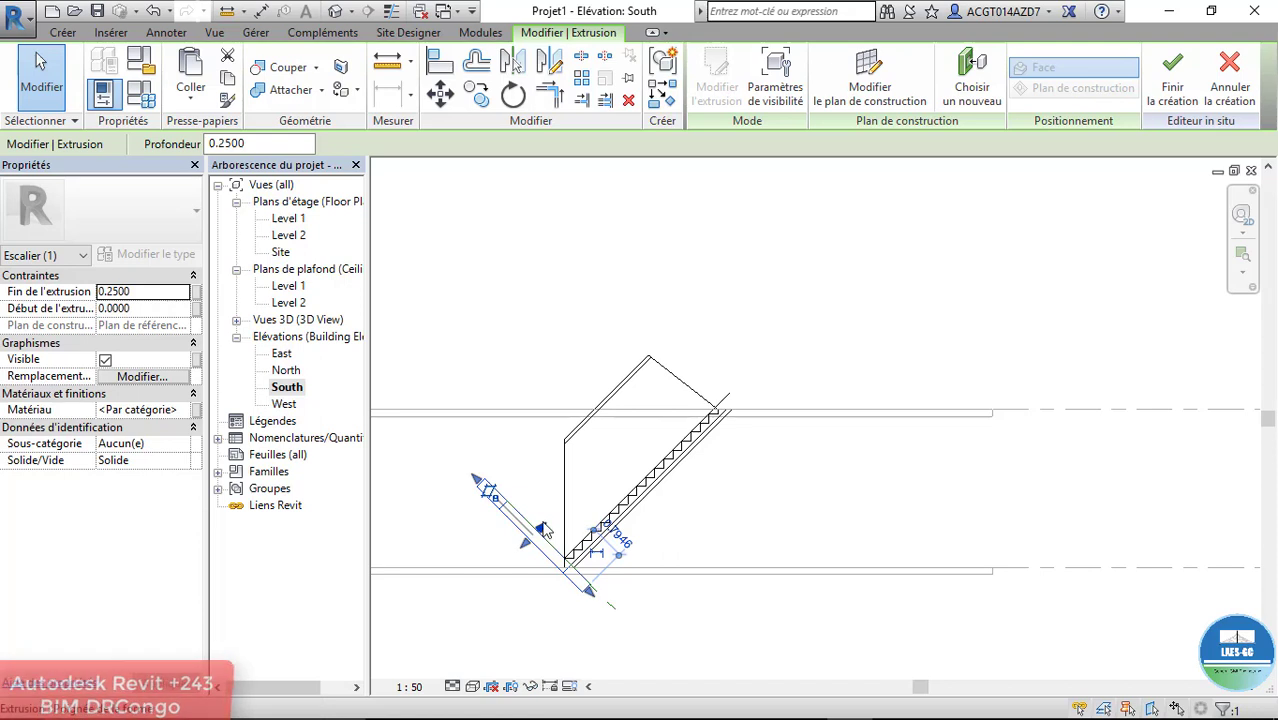
left_click_drag(543, 530, 555, 567)
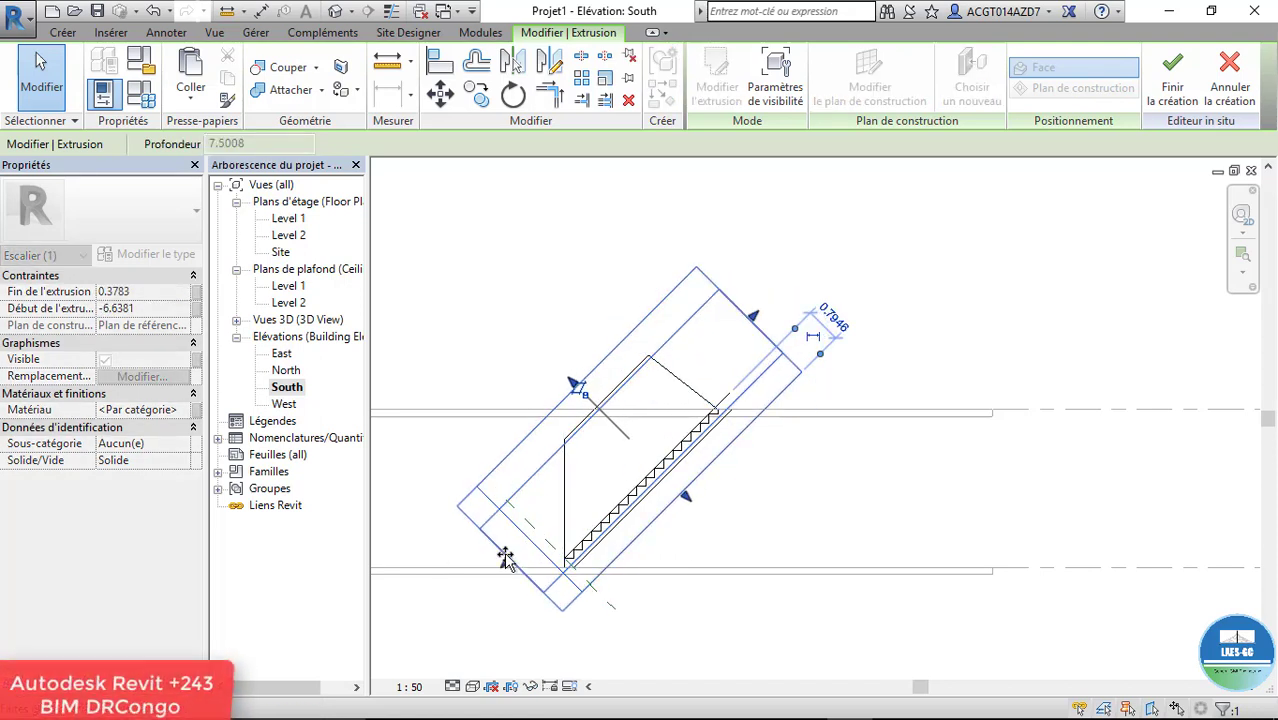
left_click_drag(753, 316, 773, 297)
scroll(840, 360, "down", 2)
scroll(636, 490, "up", 2)
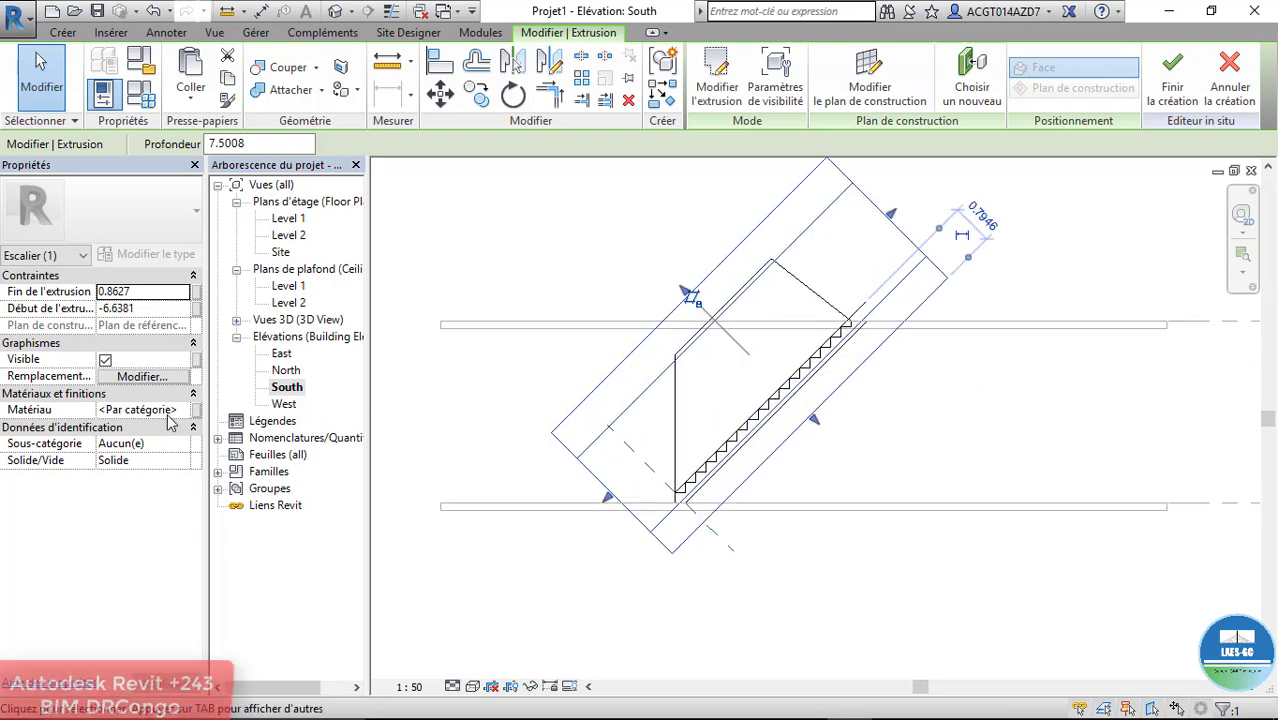
Step: Set the extrusion's Solide/Vide property to Vide
left_click(183, 462)
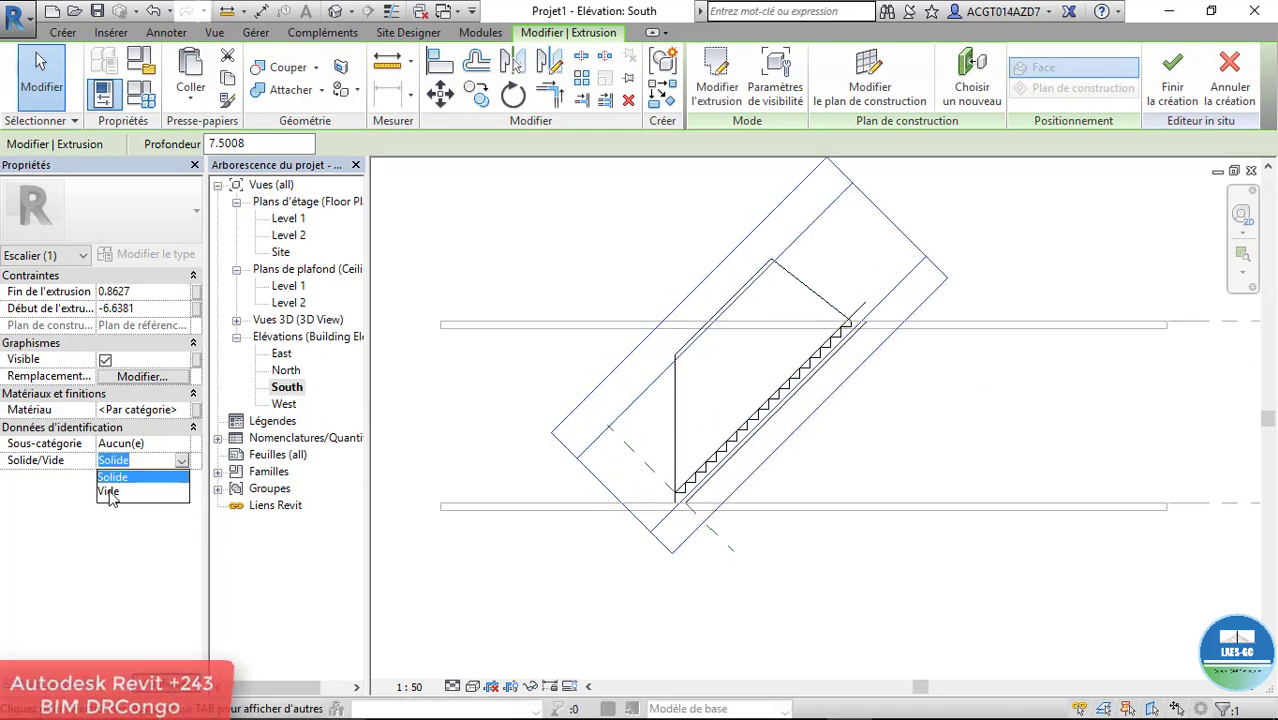
left_click(111, 494)
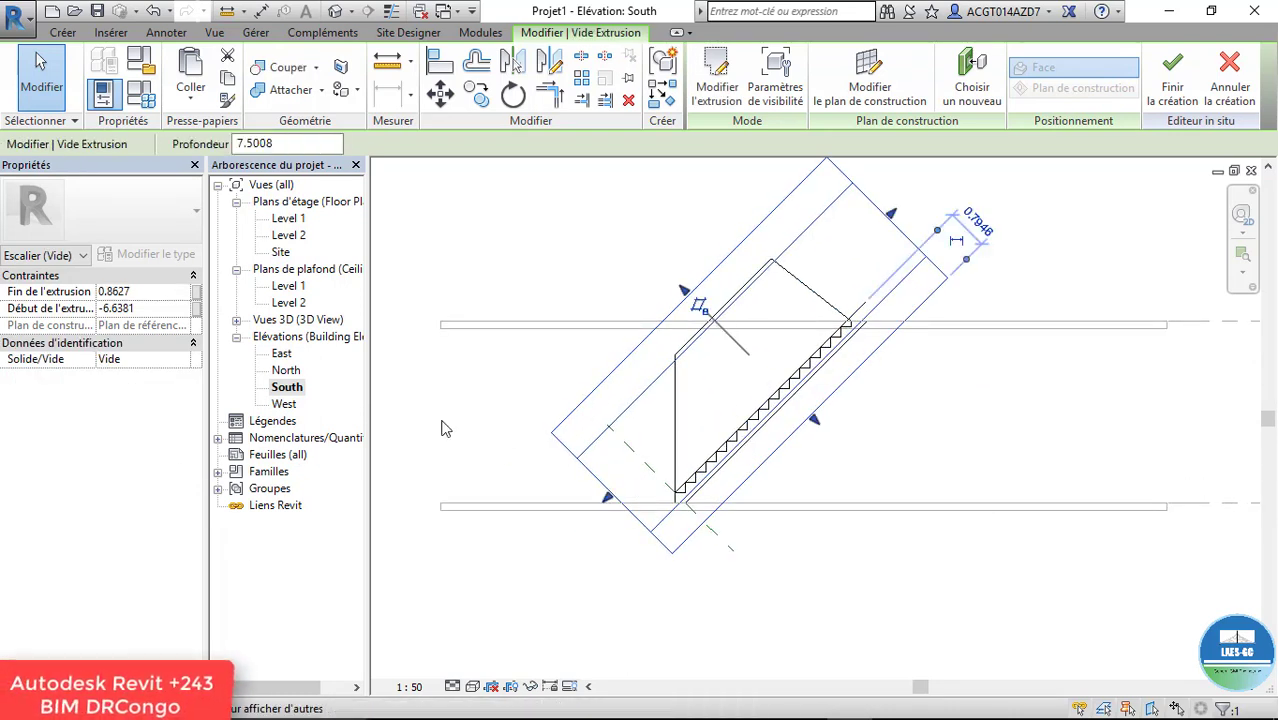
scroll(986, 380, "up", 2)
scroll(986, 380, "down", 1)
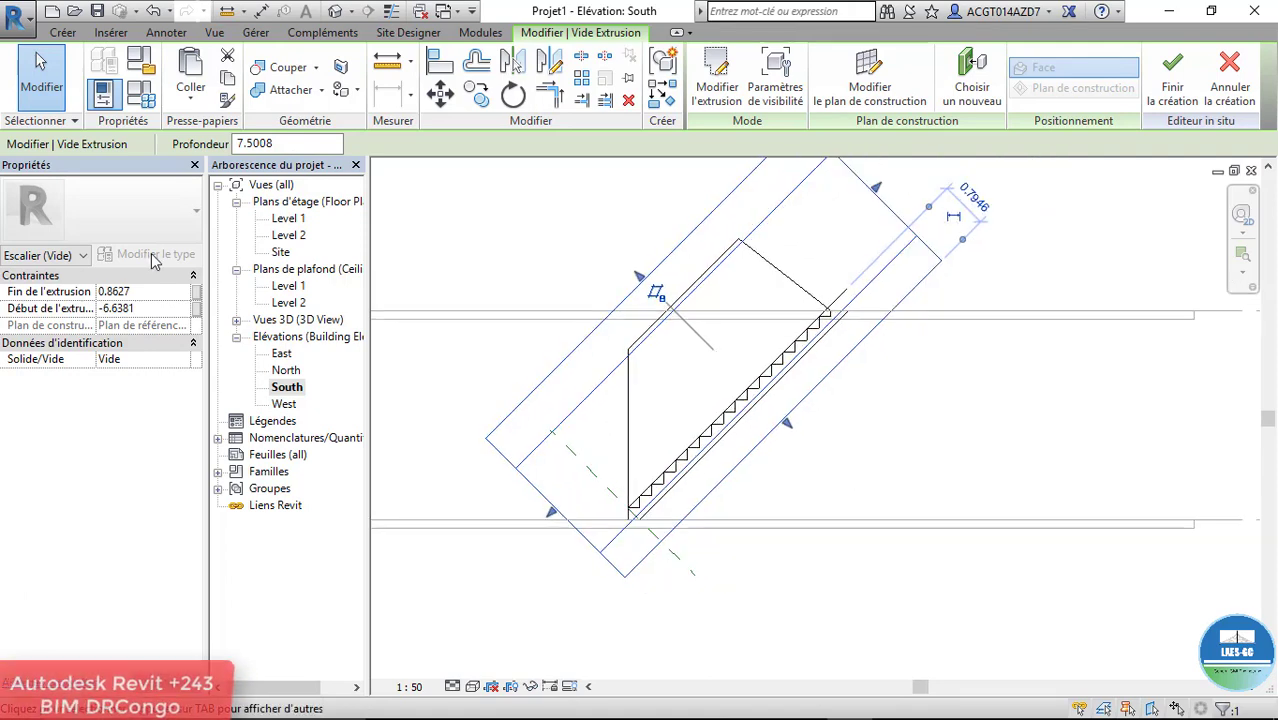
left_click(270, 67)
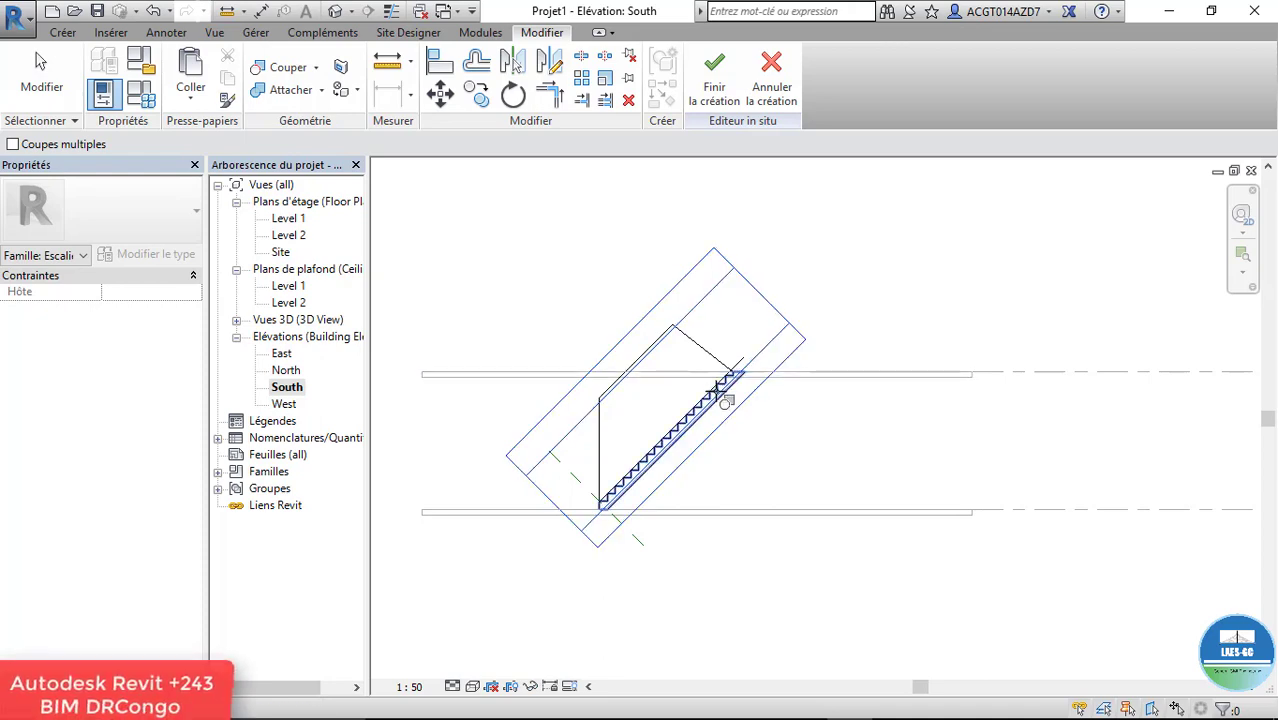
Step: Cut the stair geometry with the void extrusion and finish the in-place model
scroll(735, 388, "up", 3)
scroll(731, 381, "up", 1)
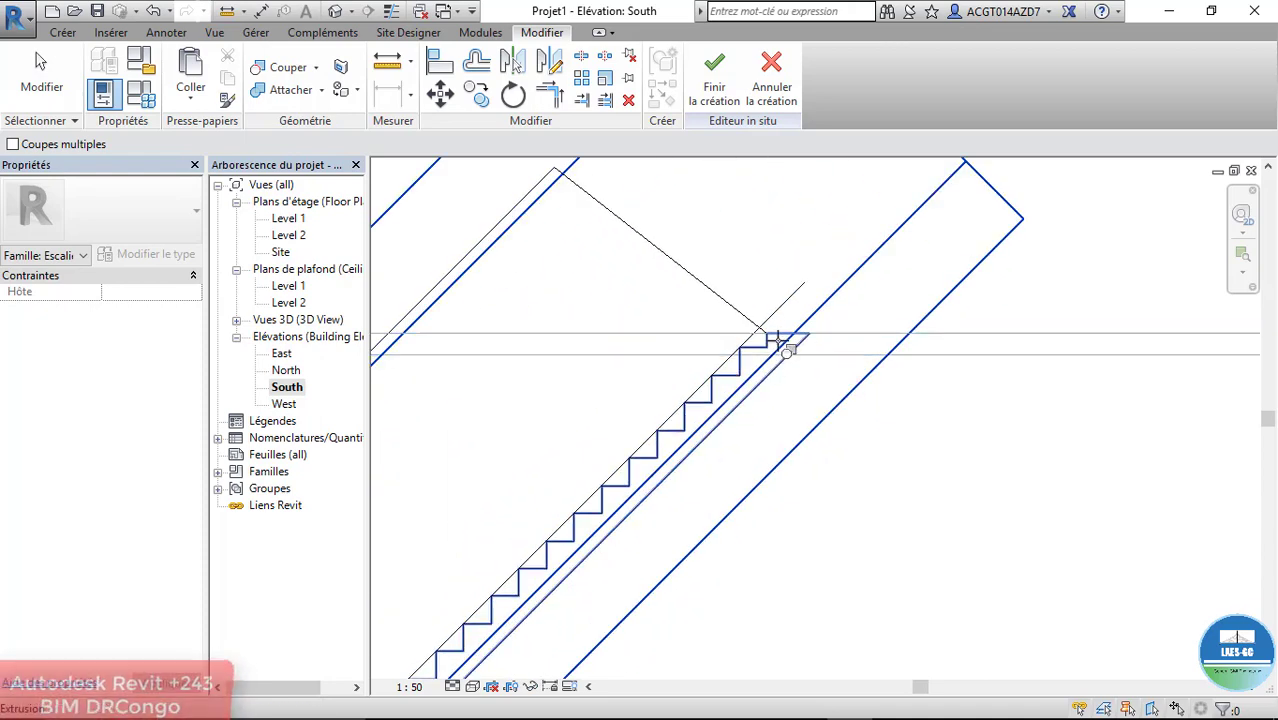
left_click(741, 401)
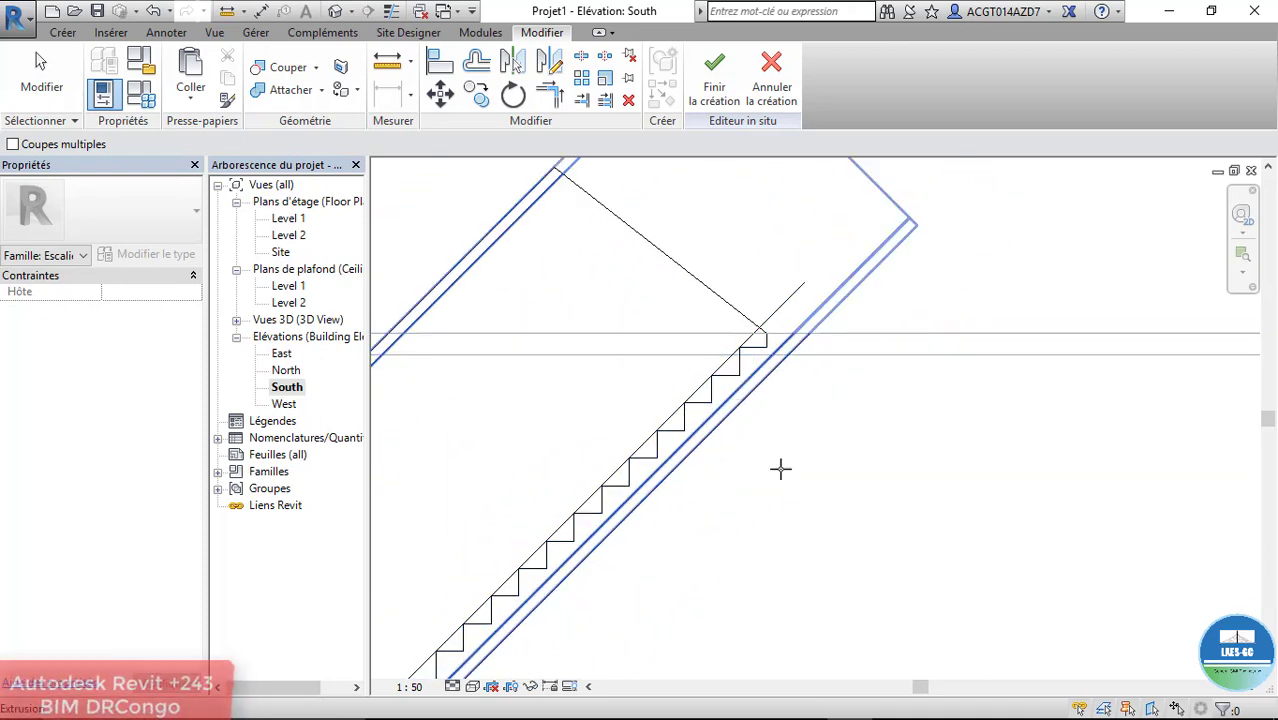
scroll(781, 469, "down", 3)
scroll(648, 277, "down", 2)
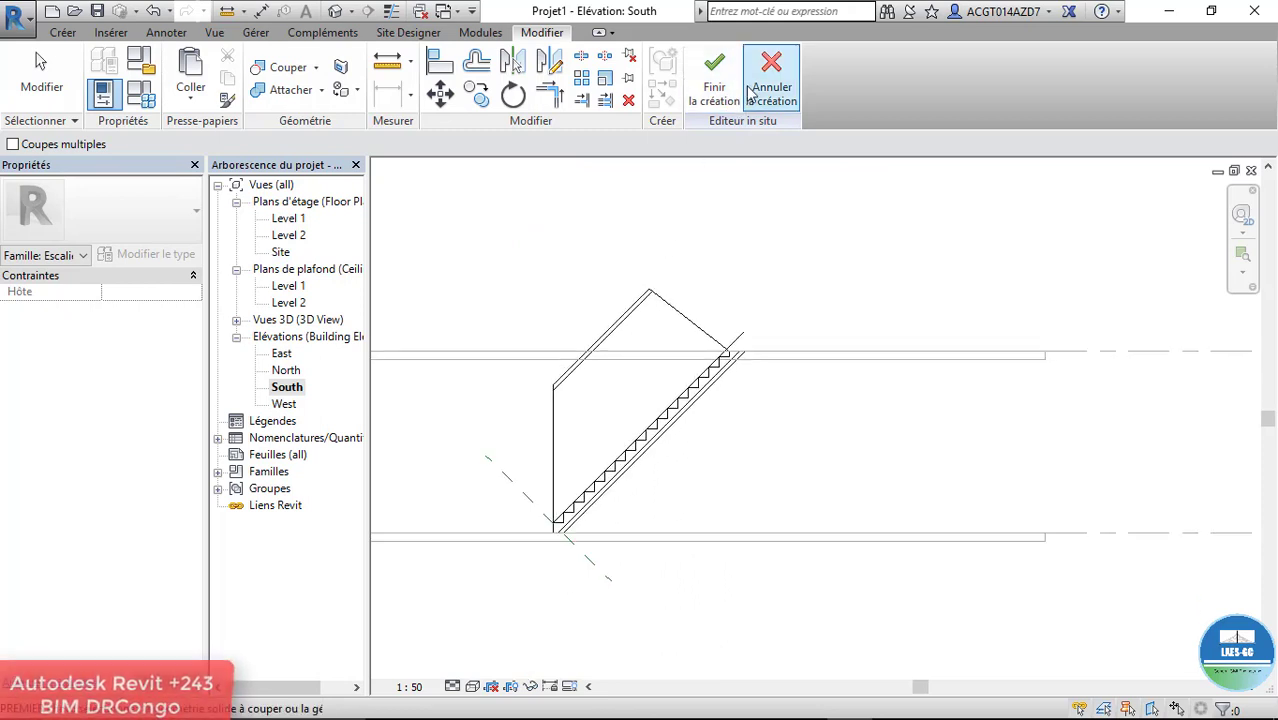
left_click(714, 80)
scroll(565, 423, "down", 2)
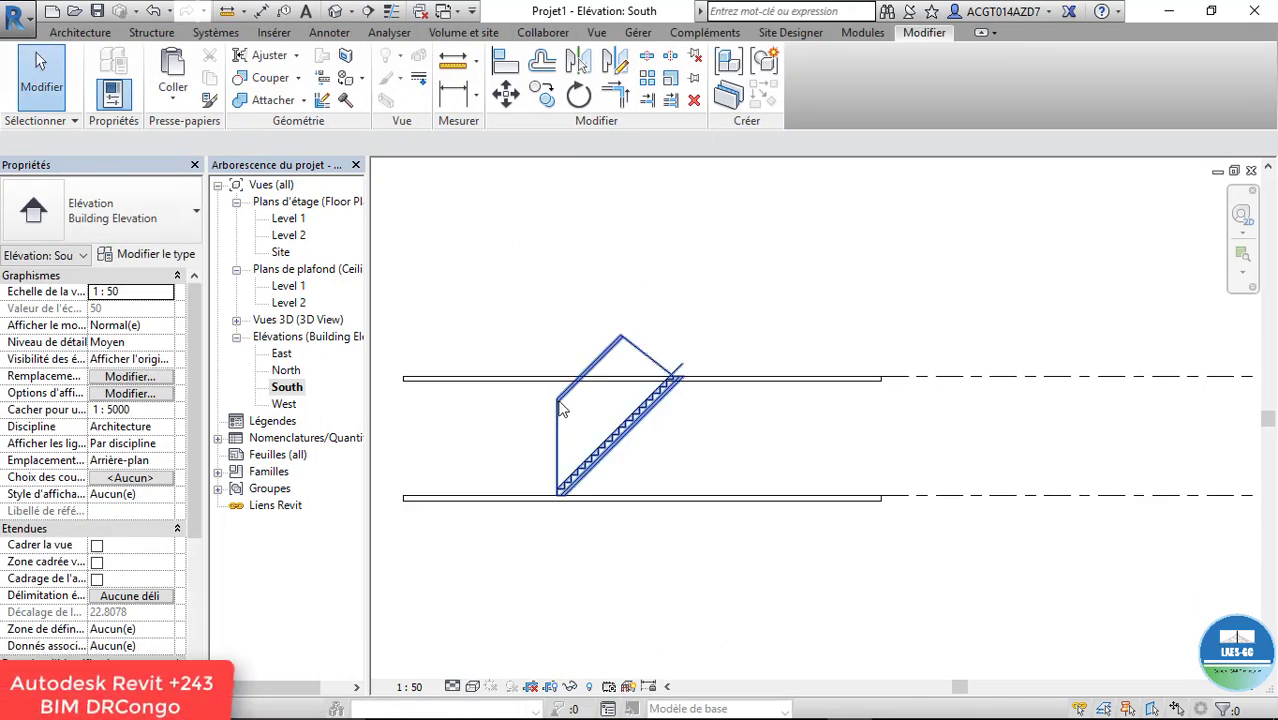
Step: Switch to the 3D view with Réaliste visual style and orbit around the stair in the tube
middle_click_drag(562, 408, 570, 382)
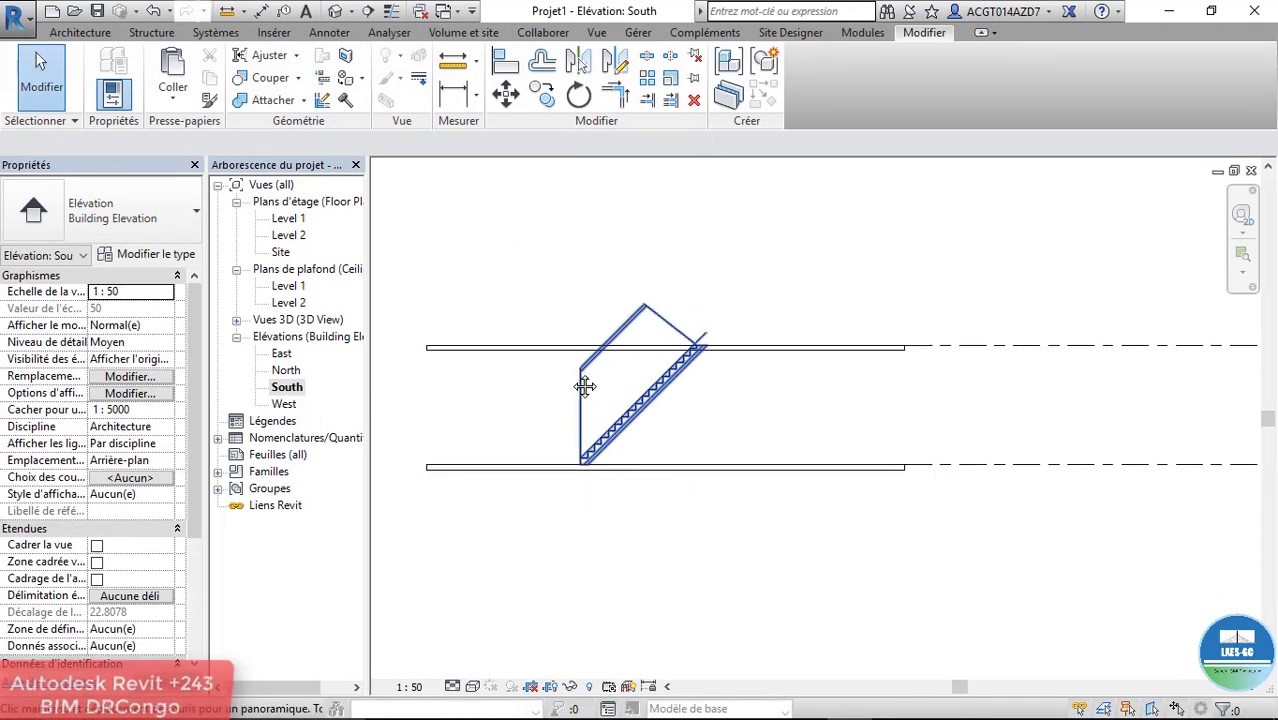
left_click(335, 11)
mouse_move(679, 413)
middle_mouse_down("shift")
mouse_move(723, 366)
mouse_move(510, 626)
middle_mouse_up("shift")
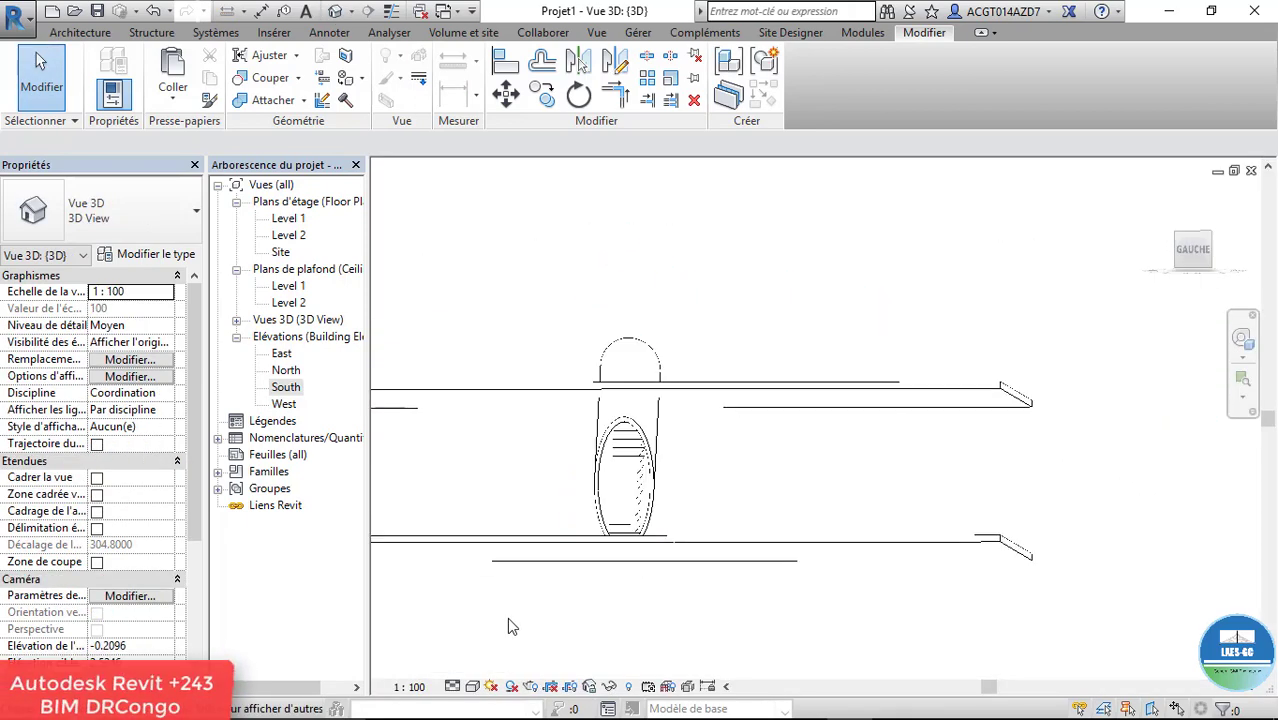
left_click(482, 688)
left_click(486, 645)
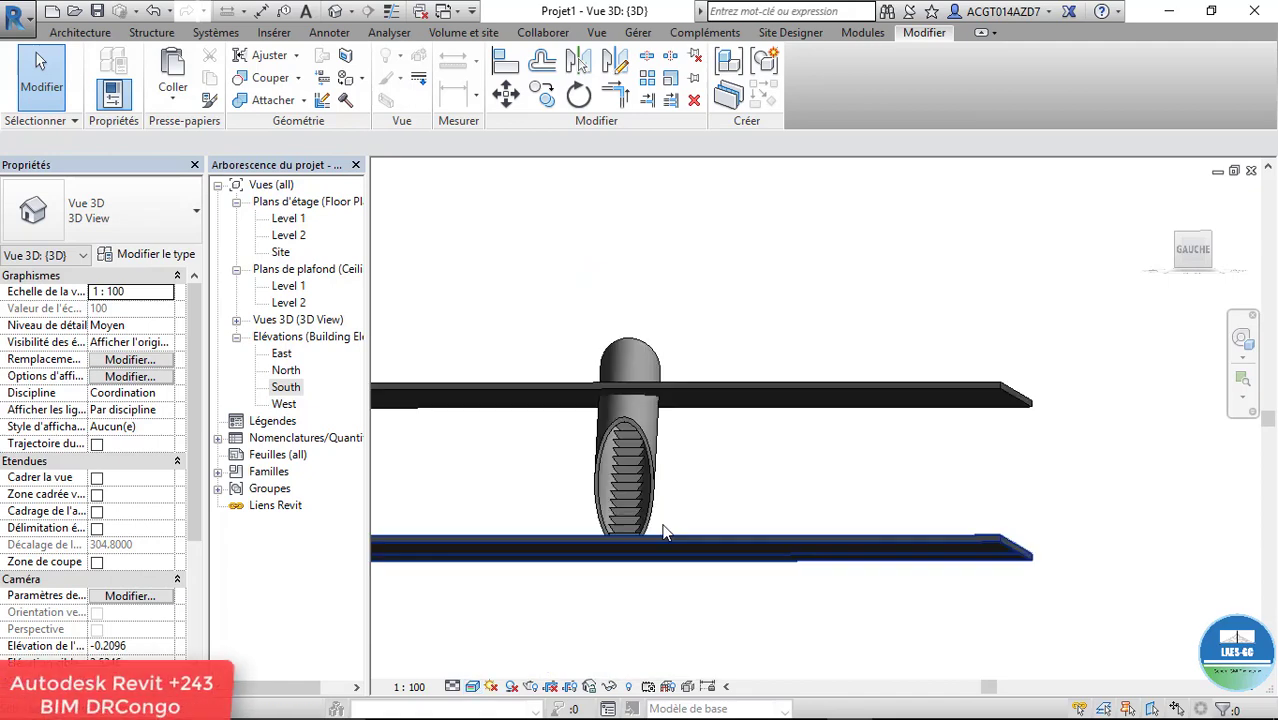
middle_click_drag(637, 535, 624, 525, "shift")
scroll(580, 424, "up", 3)
mouse_move(580, 424)
middle_mouse_down("shift")
mouse_move(764, 434)
mouse_move(689, 445)
mouse_move(673, 492)
middle_mouse_up("shift")
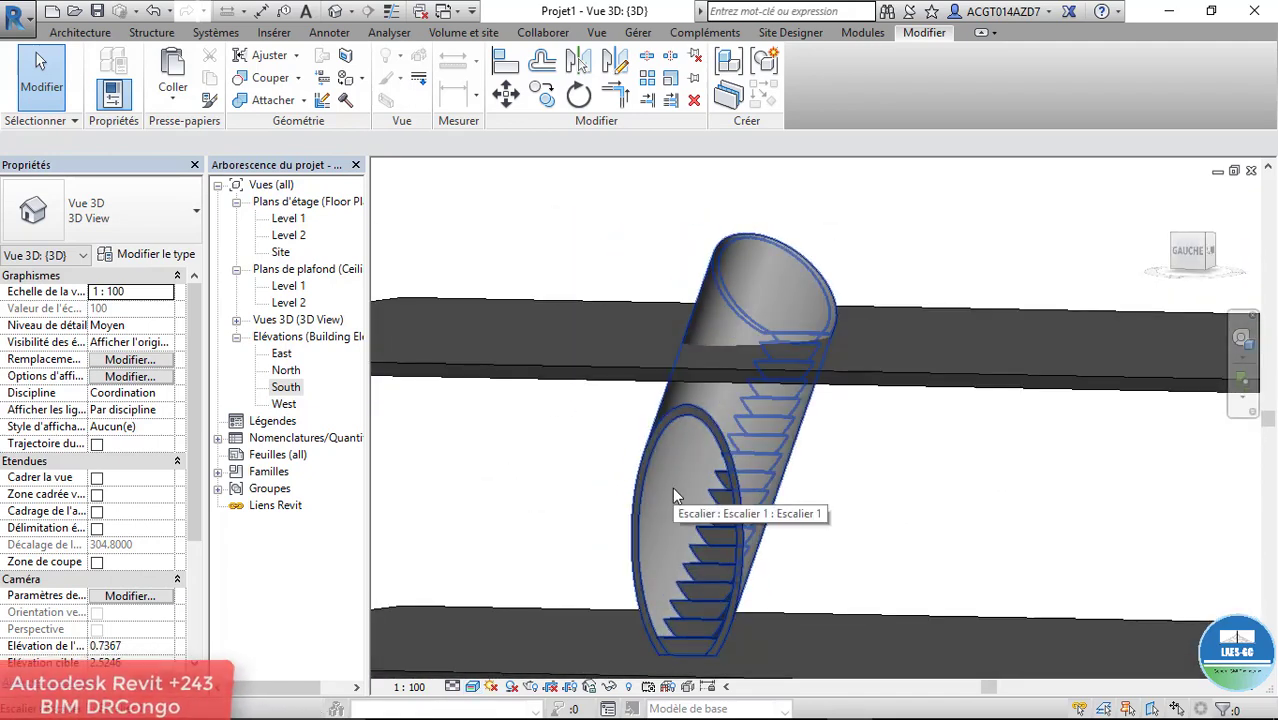
mouse_move(672, 487)
middle_mouse_down("shift")
mouse_move(644, 465)
mouse_move(697, 489)
middle_mouse_up("shift")
right_click(639, 546)
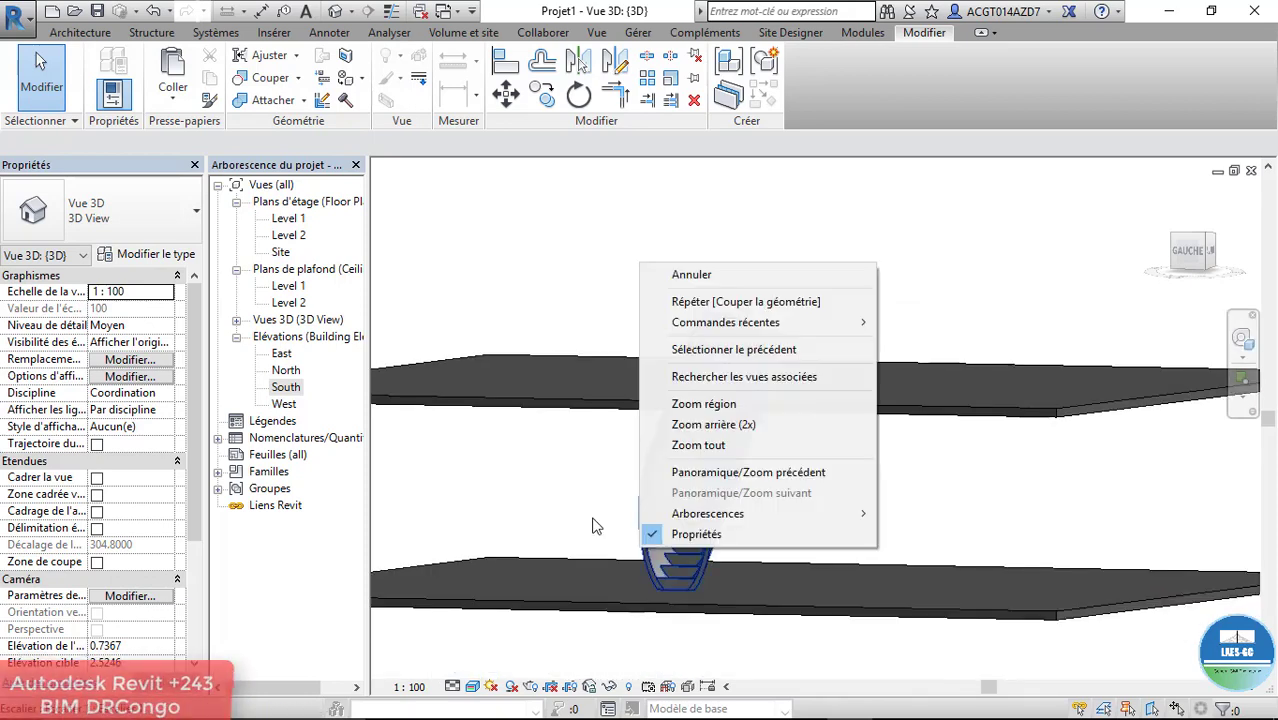
Step: In the Level 2 ceiling plan, set detail level to Elevé and visual style to Réaliste
double_click(289, 303)
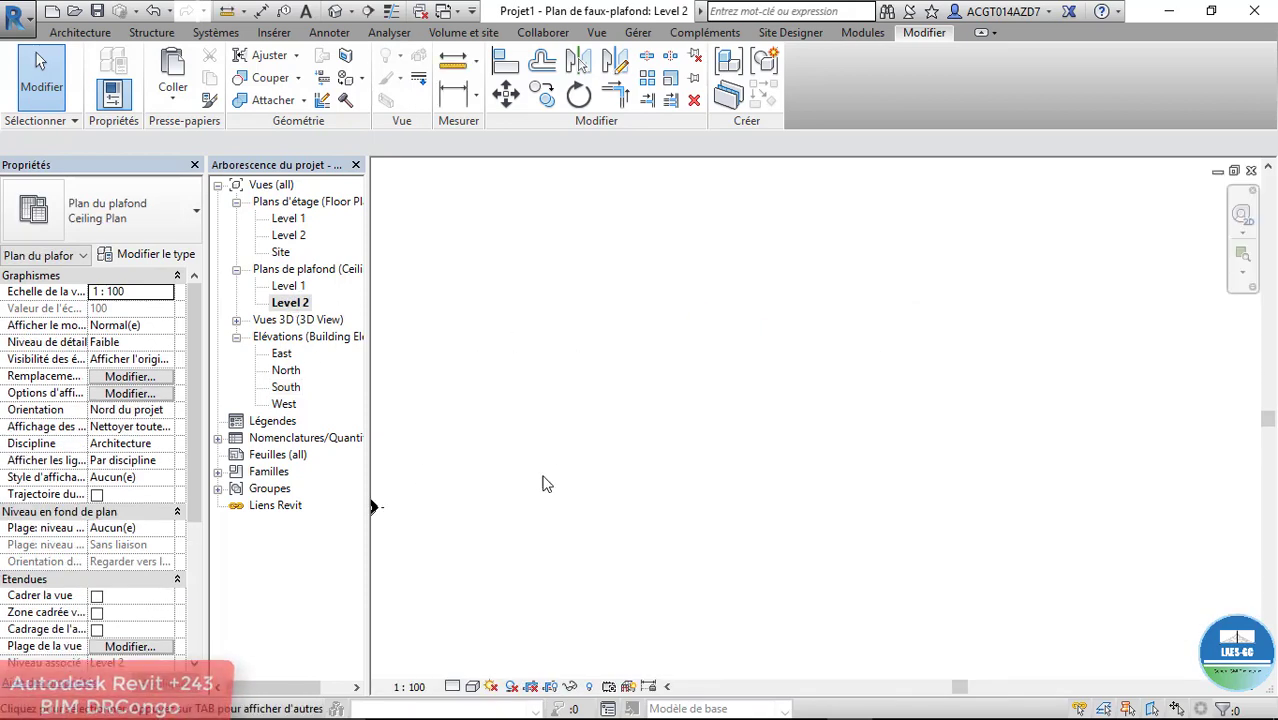
left_click(410, 687)
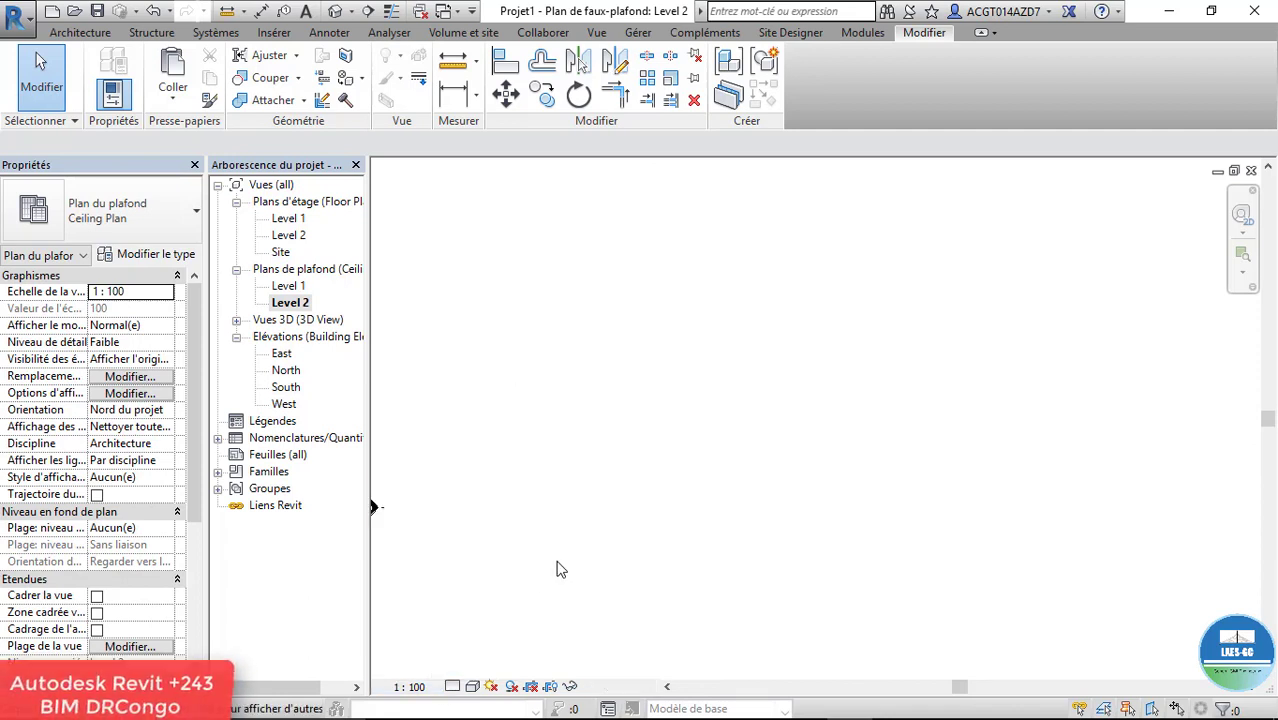
left_click(452, 687)
left_click(476, 676)
left_click(473, 687)
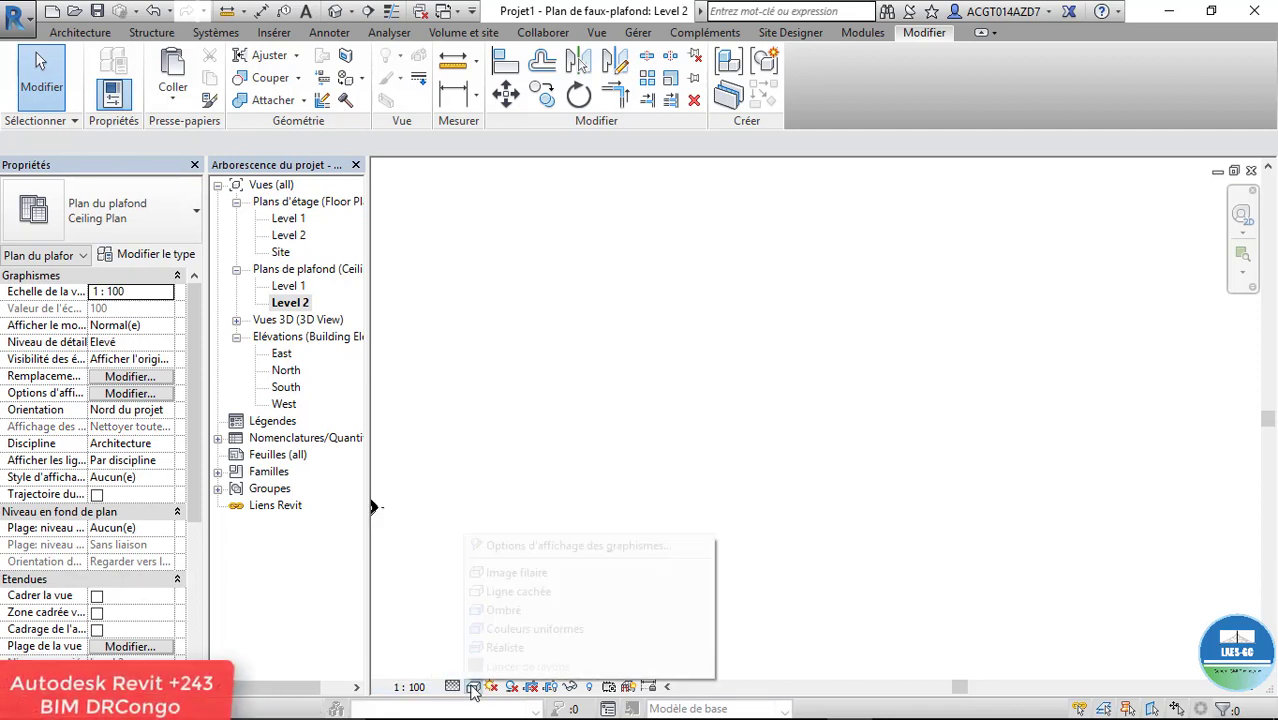
left_click(494, 650)
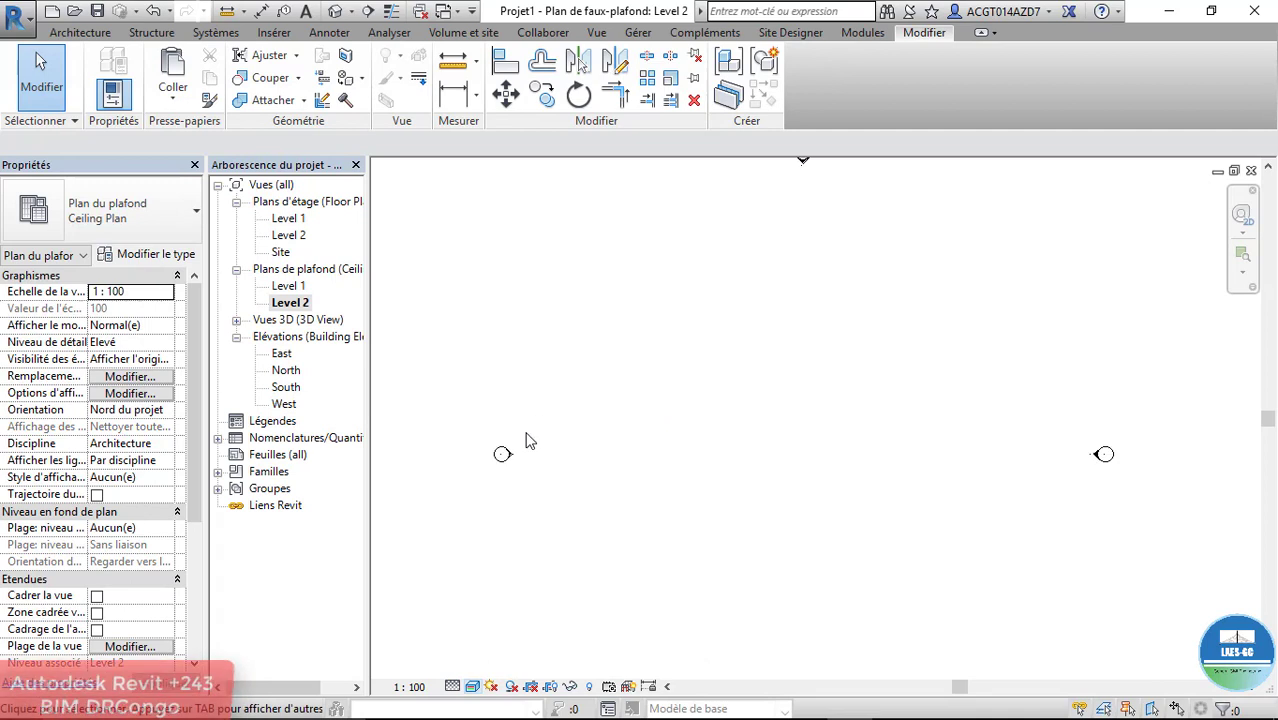
Step: Open the Level 2 floor plan, try ray trace, then settle on Wireframe and zoom in
double_click(289, 236)
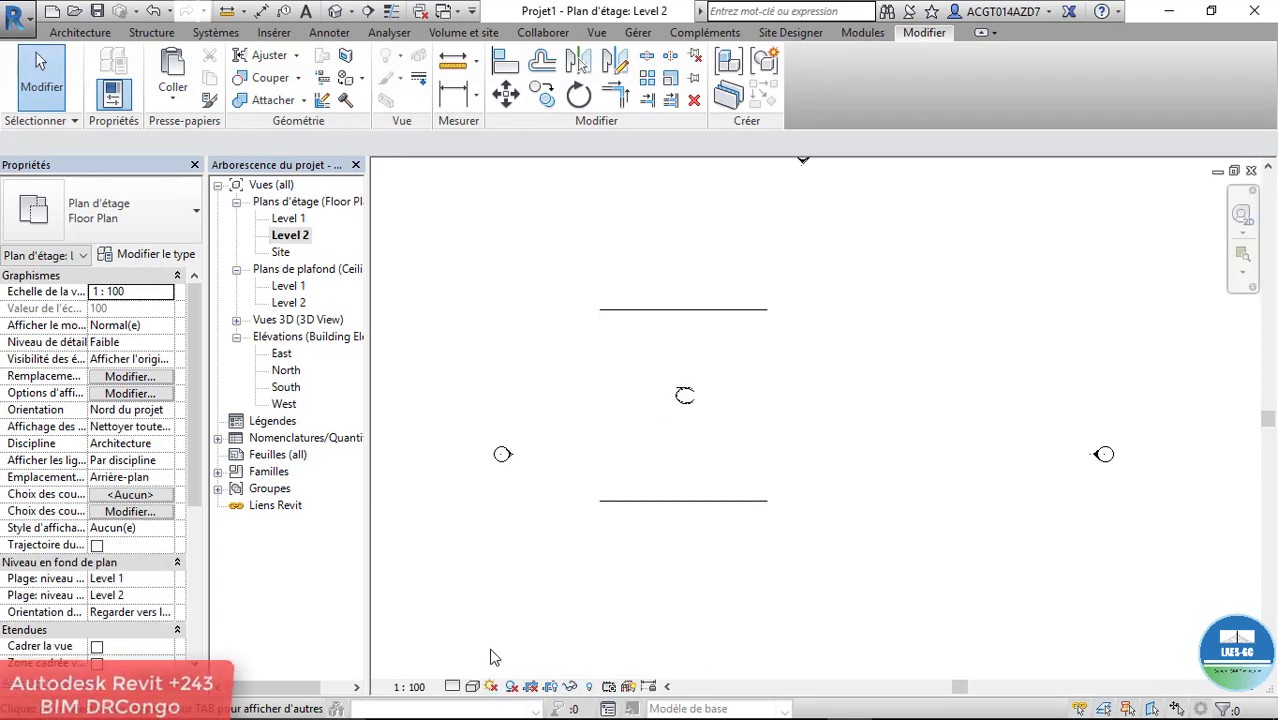
left_click(472, 687)
left_click(510, 666)
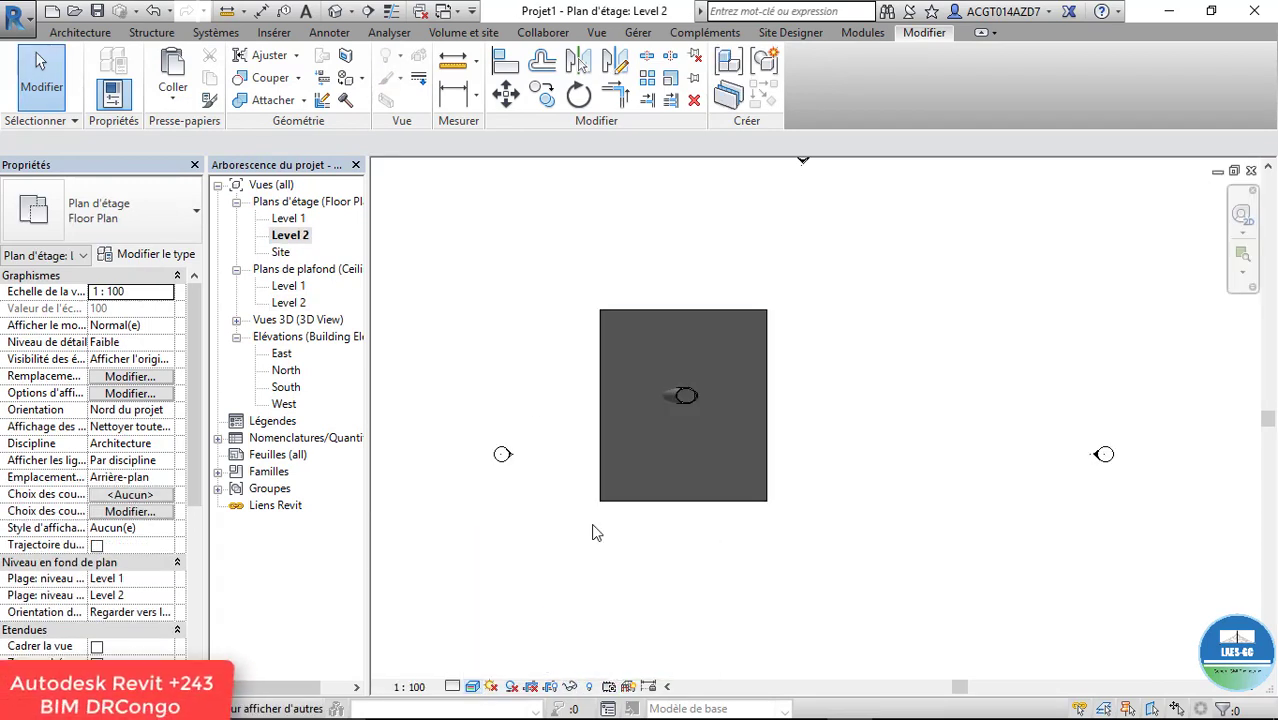
scroll(676, 362, "up", 3)
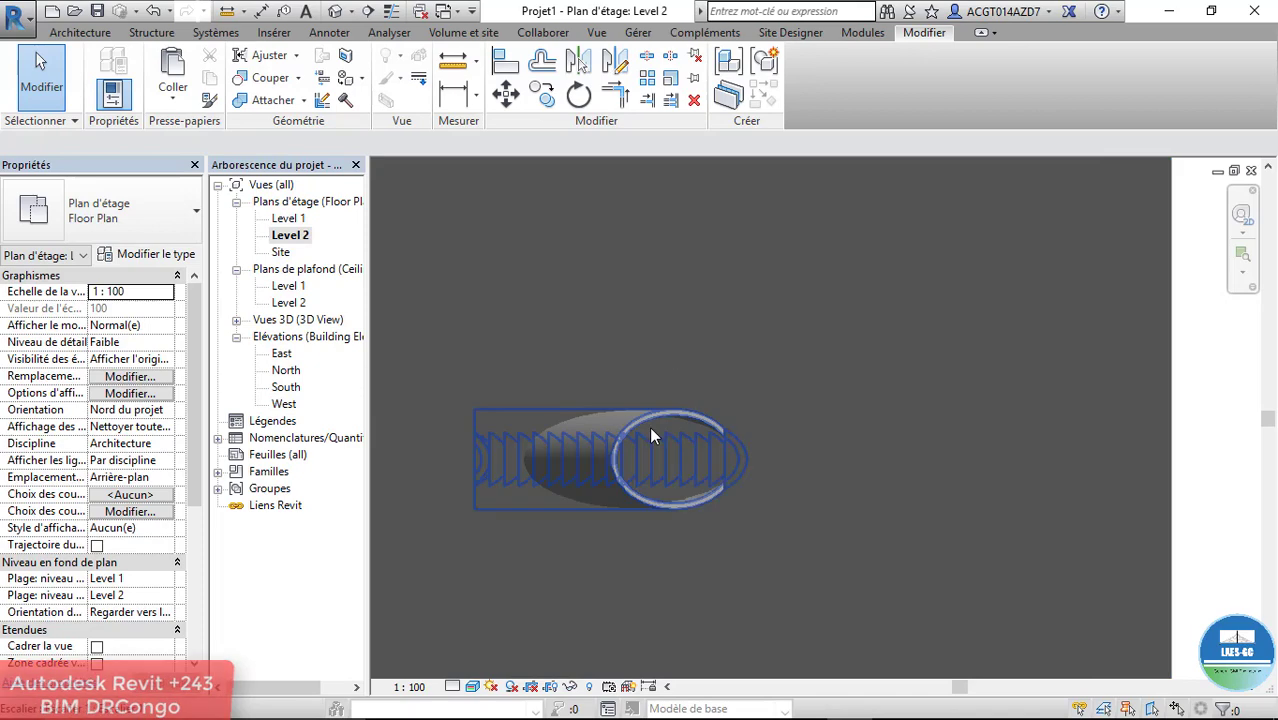
left_click(455, 688)
left_click(565, 569)
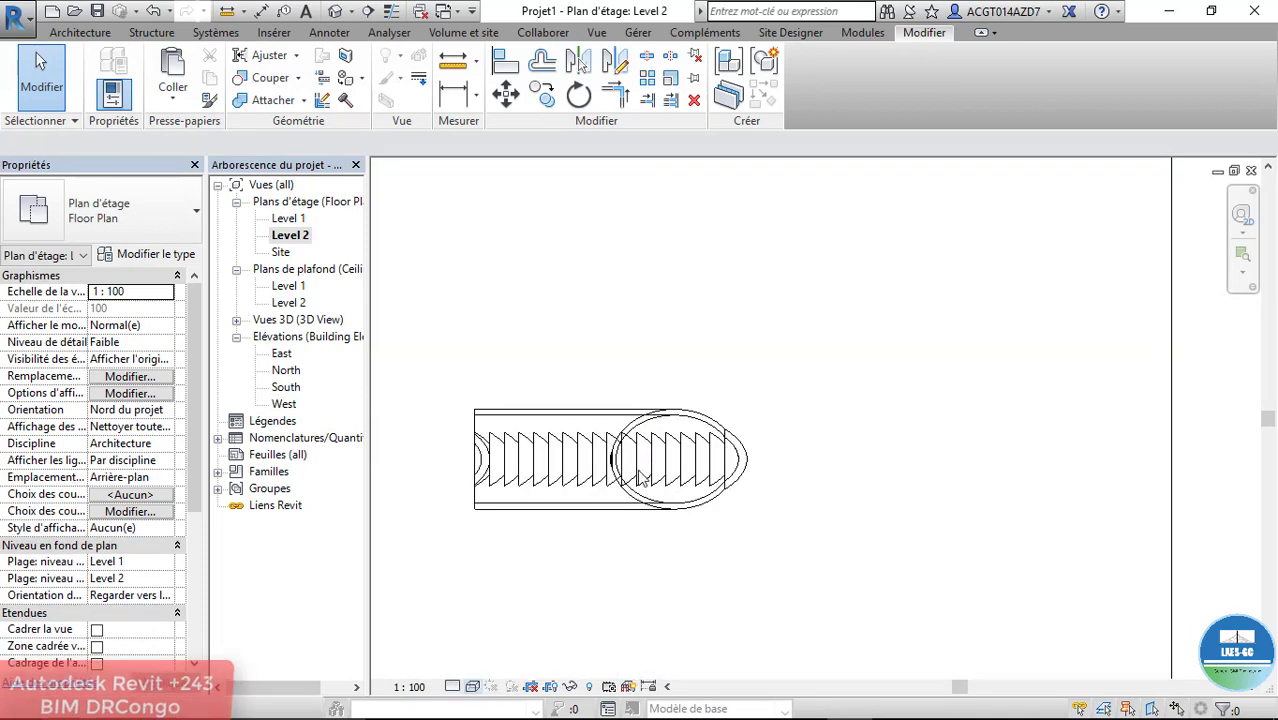
scroll(676, 446, "up", 2)
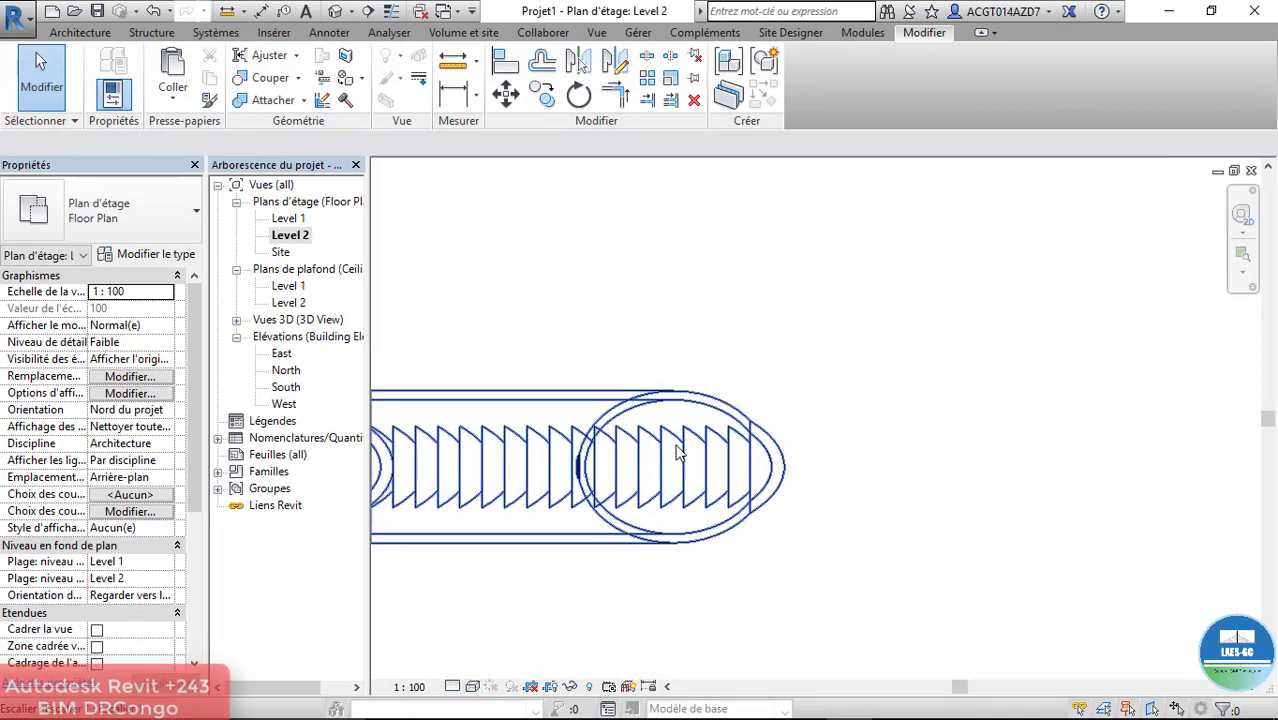
left_click(82, 33)
Step: Create a Cage shaft opening through Level 2 from the picked ellipse outline, then view it in 3D
left_click(973, 82)
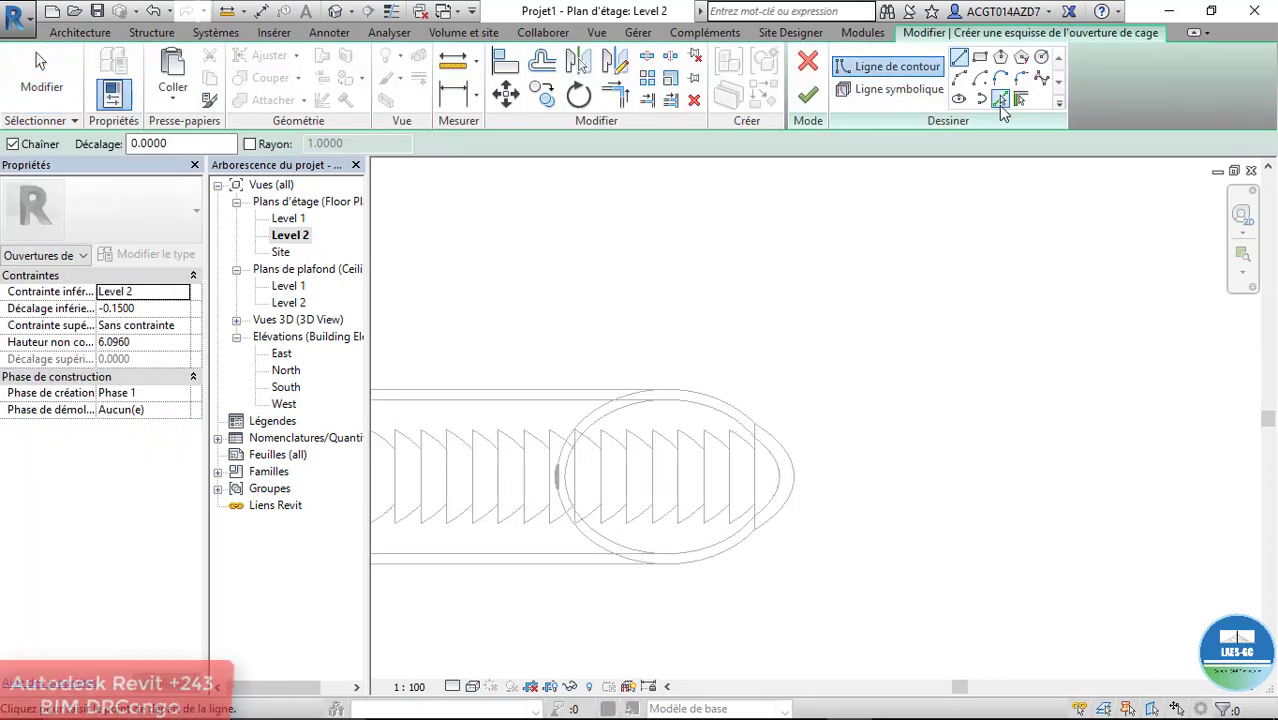
left_click(1000, 100)
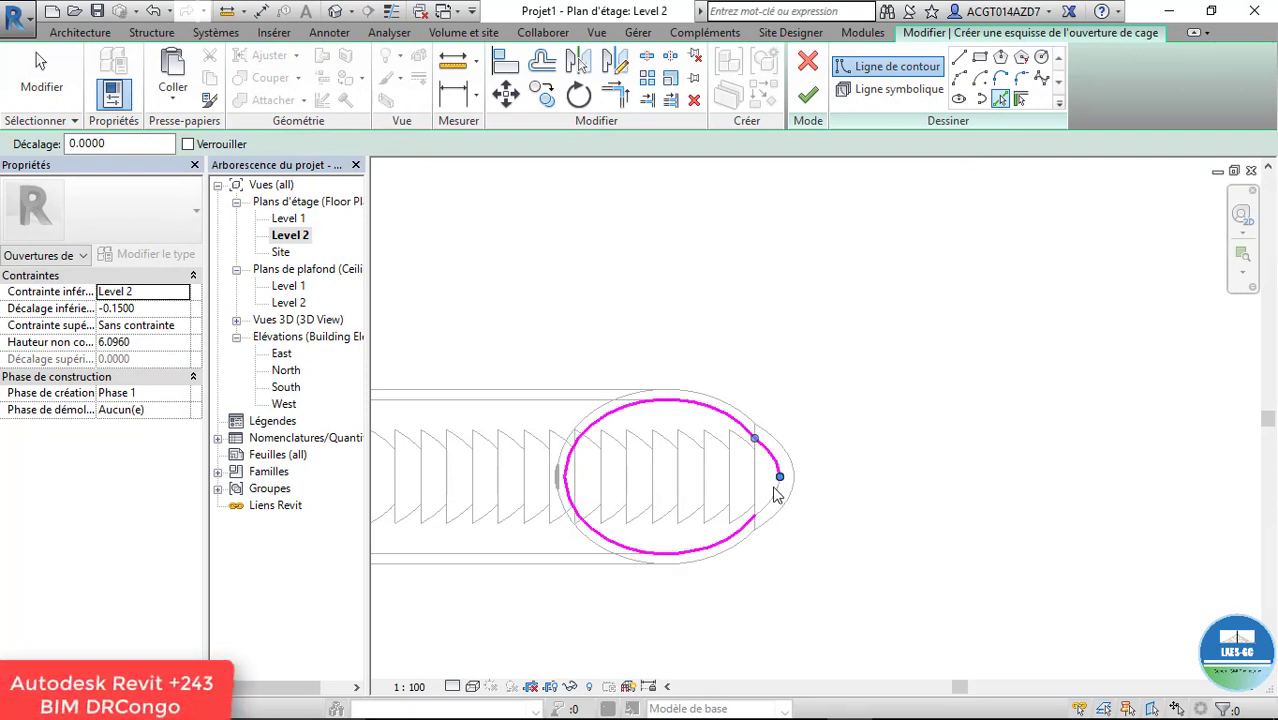
left_click(808, 97)
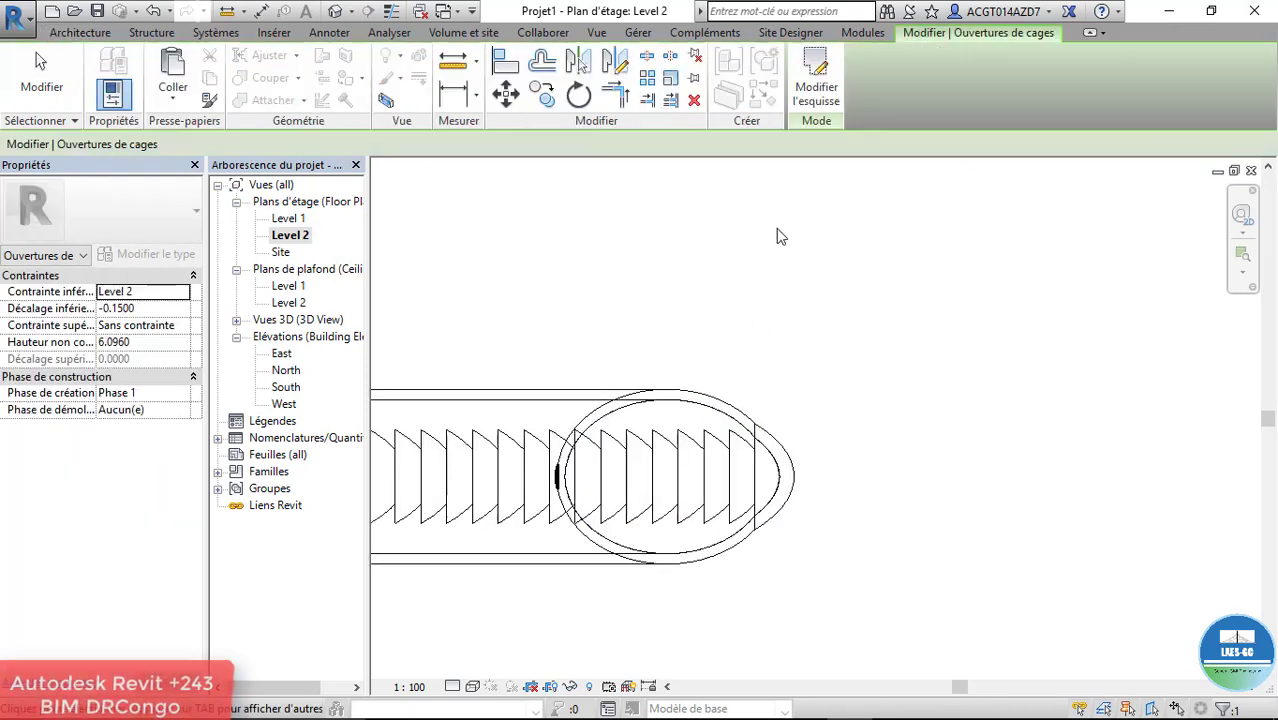
left_click(338, 12)
Step: Orbit and zoom to inspect the stair in 3D, then switch to the South elevation
mouse_move(691, 507)
middle_mouse_down("shift")
mouse_move(254, 669)
mouse_move(722, 548)
middle_mouse_up("shift")
scroll(669, 544, "up", 2)
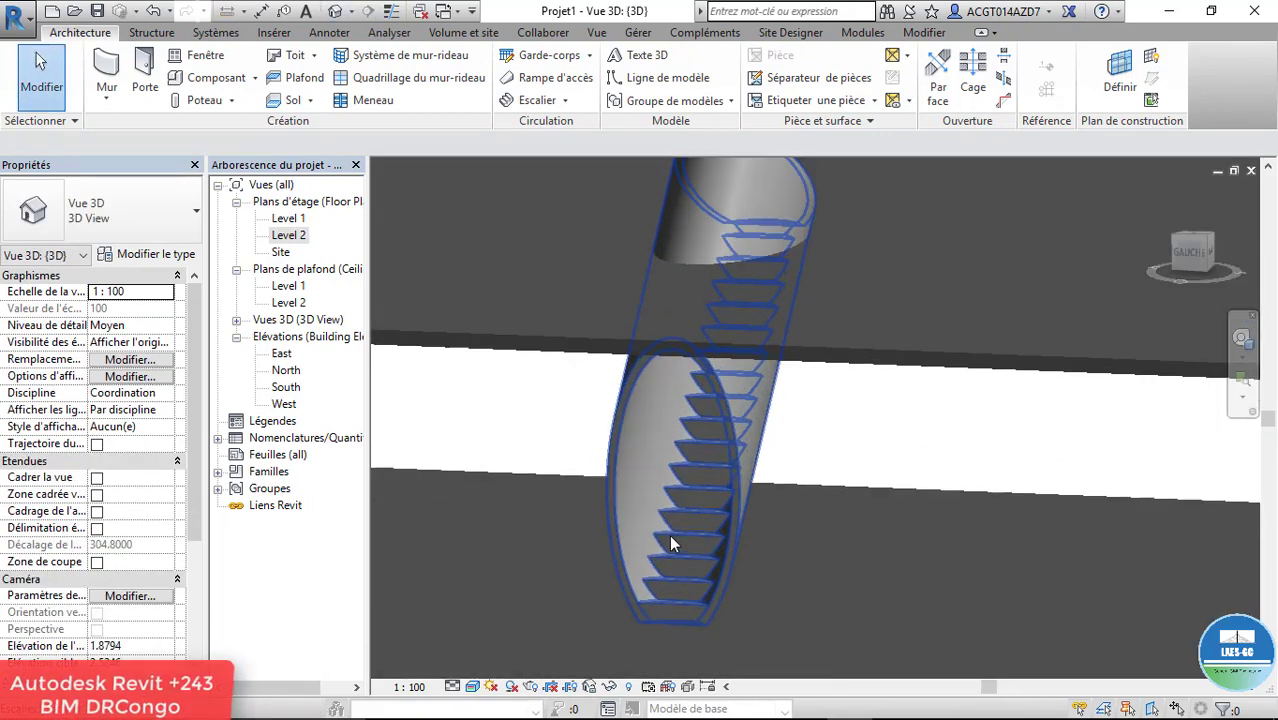
left_click(693, 523)
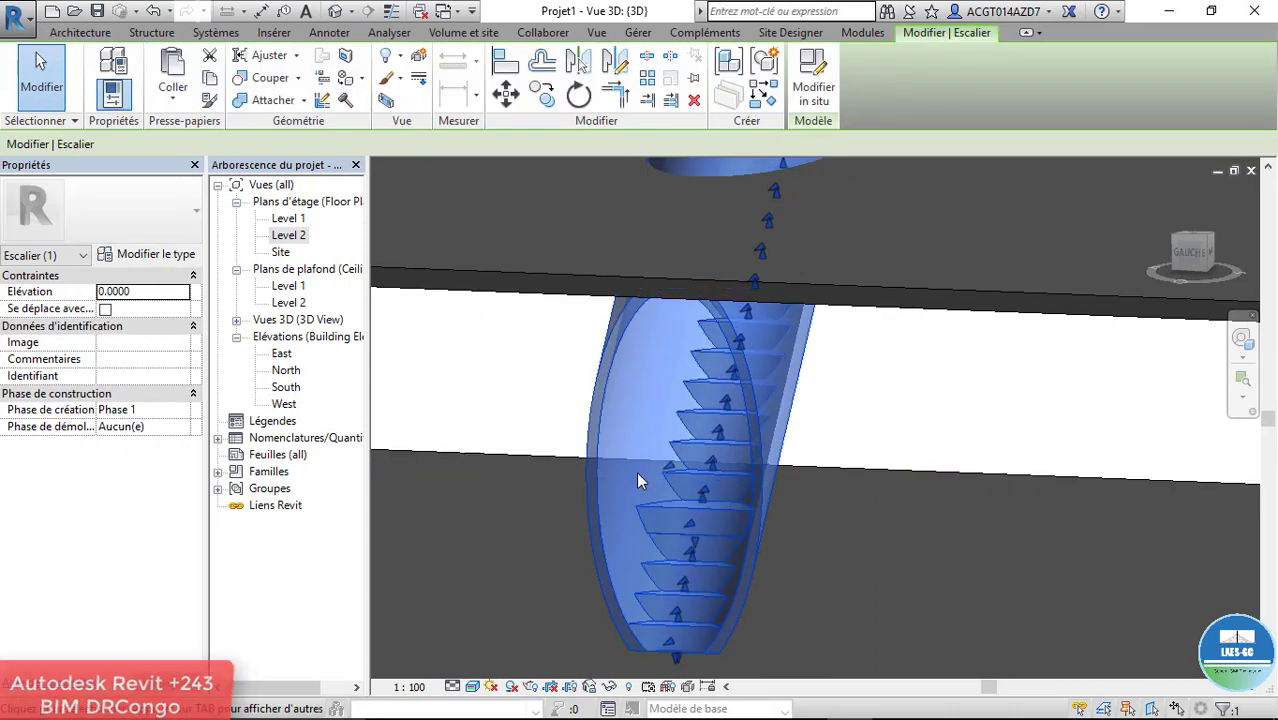
double_click(286, 390)
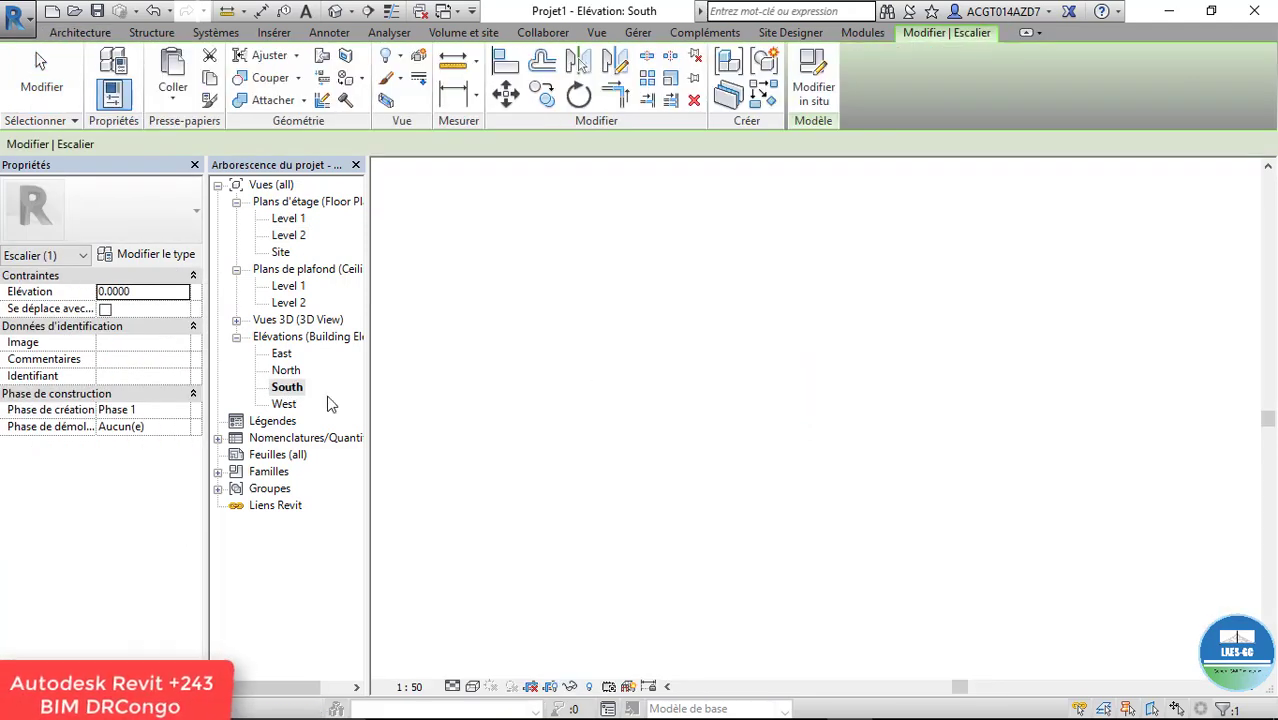
scroll(610, 428, "up", 2)
left_click(539, 375)
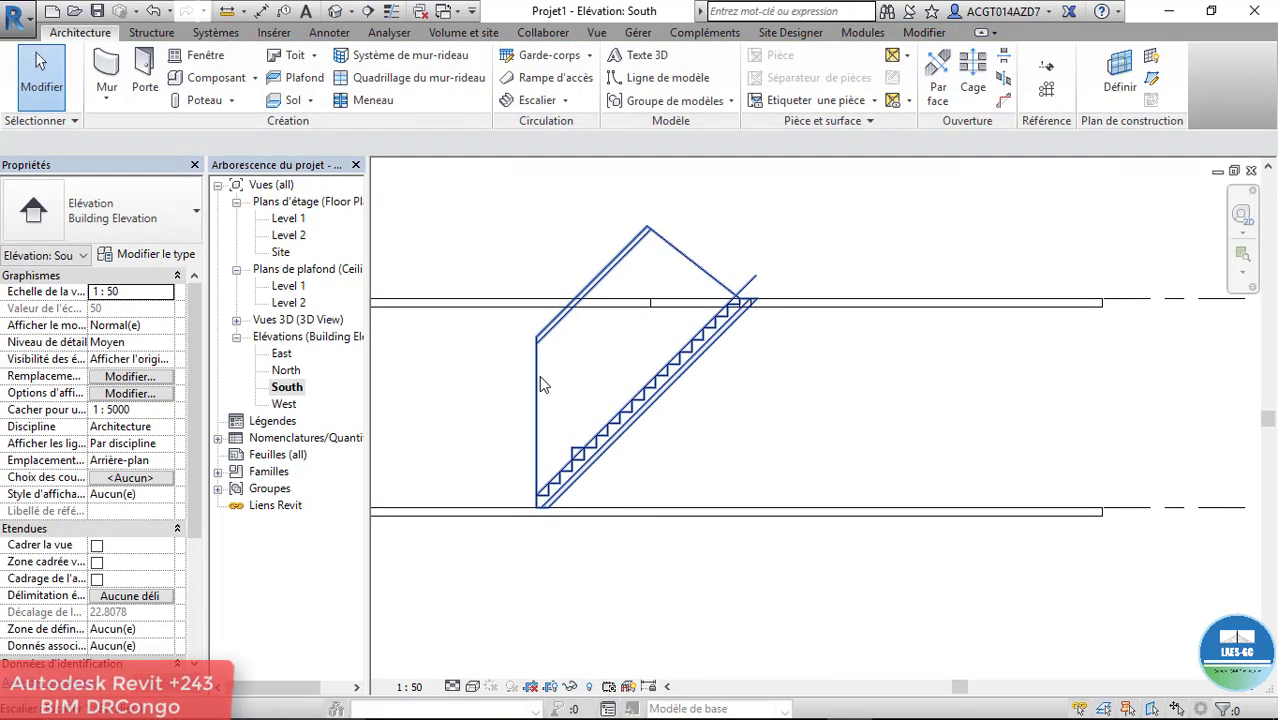
Step: Edit the tube extrusion in place and assign it the Default Mass Roof material
double_click(539, 375)
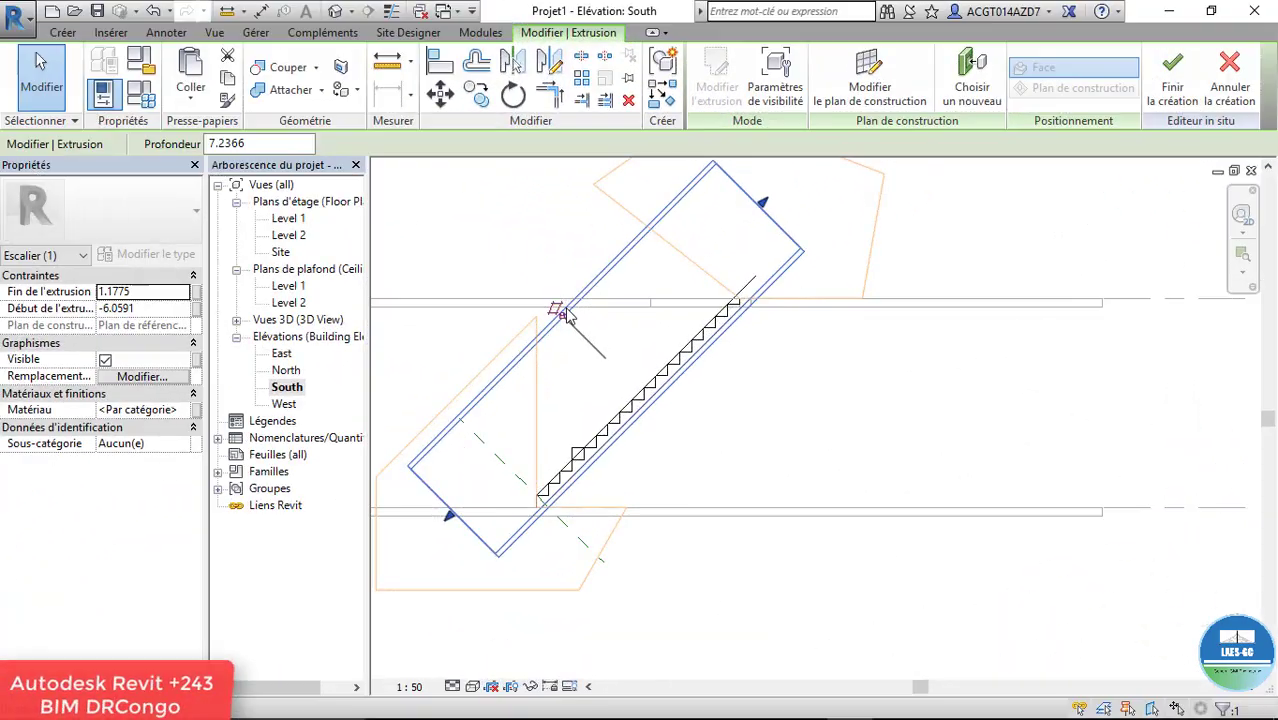
left_click(188, 414)
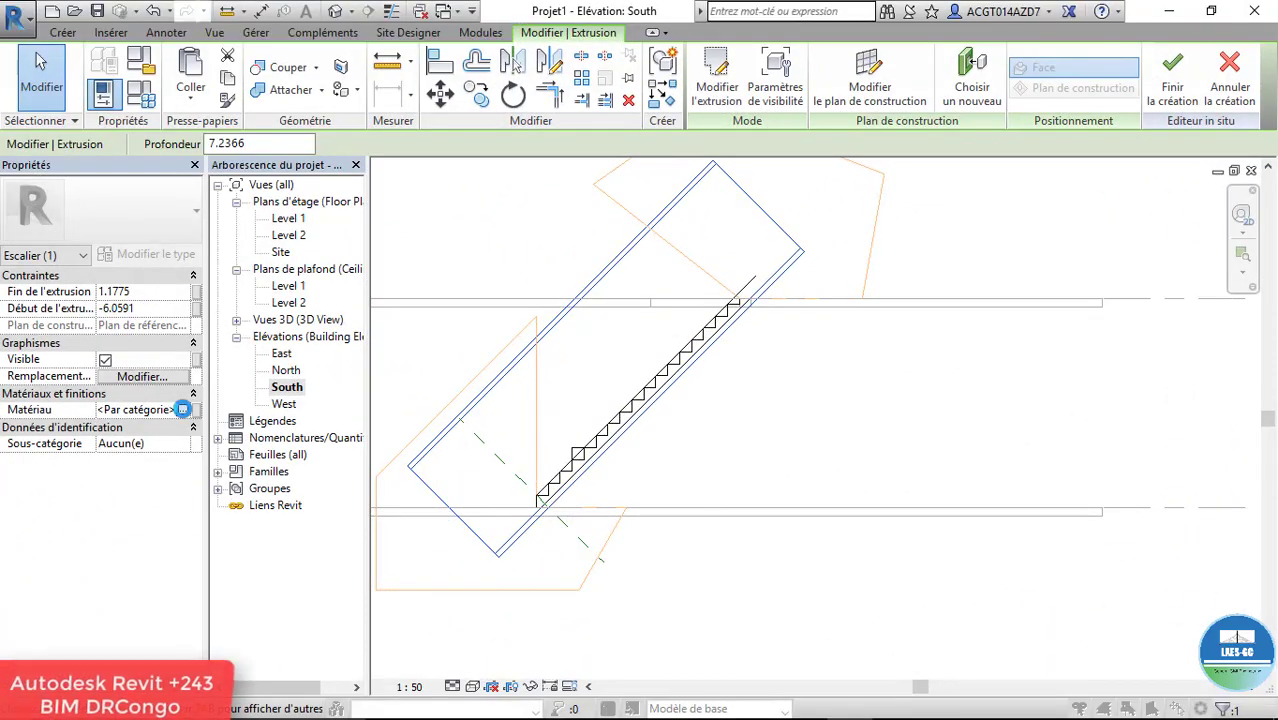
left_click(182, 410)
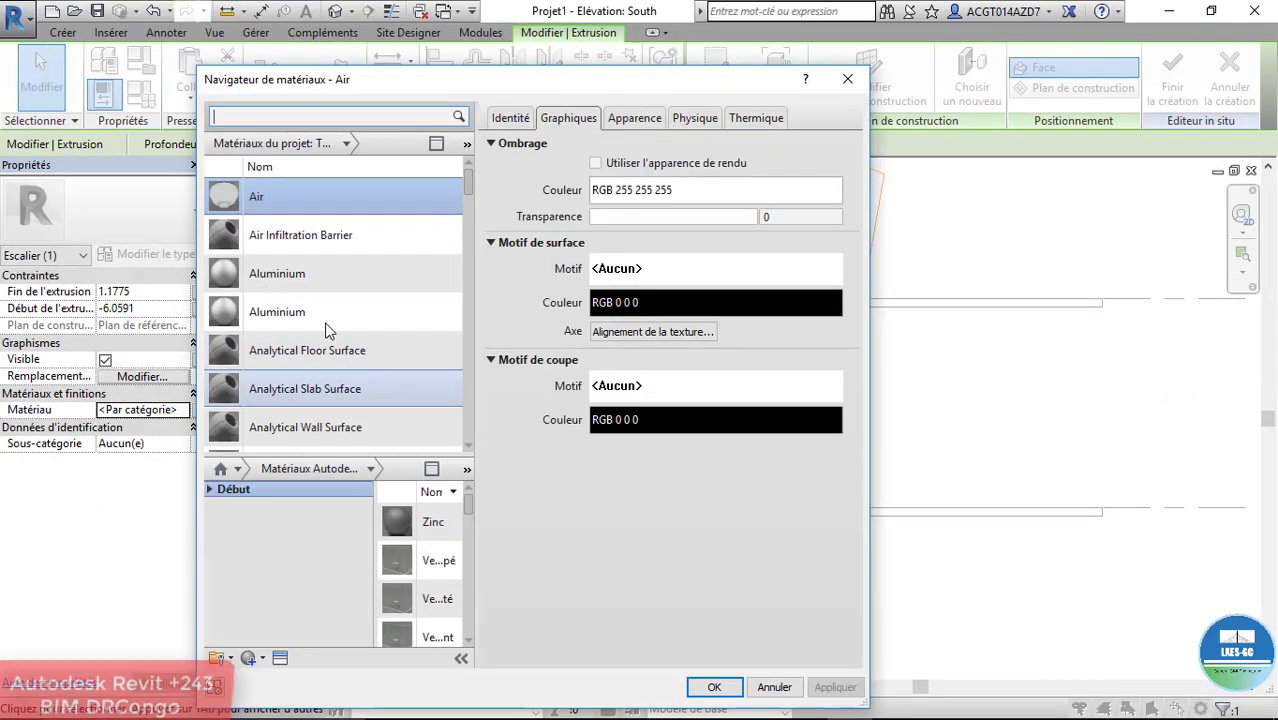
scroll(326, 331, "down", 5)
scroll(324, 325, "down", 4)
scroll(324, 322, "up", 3)
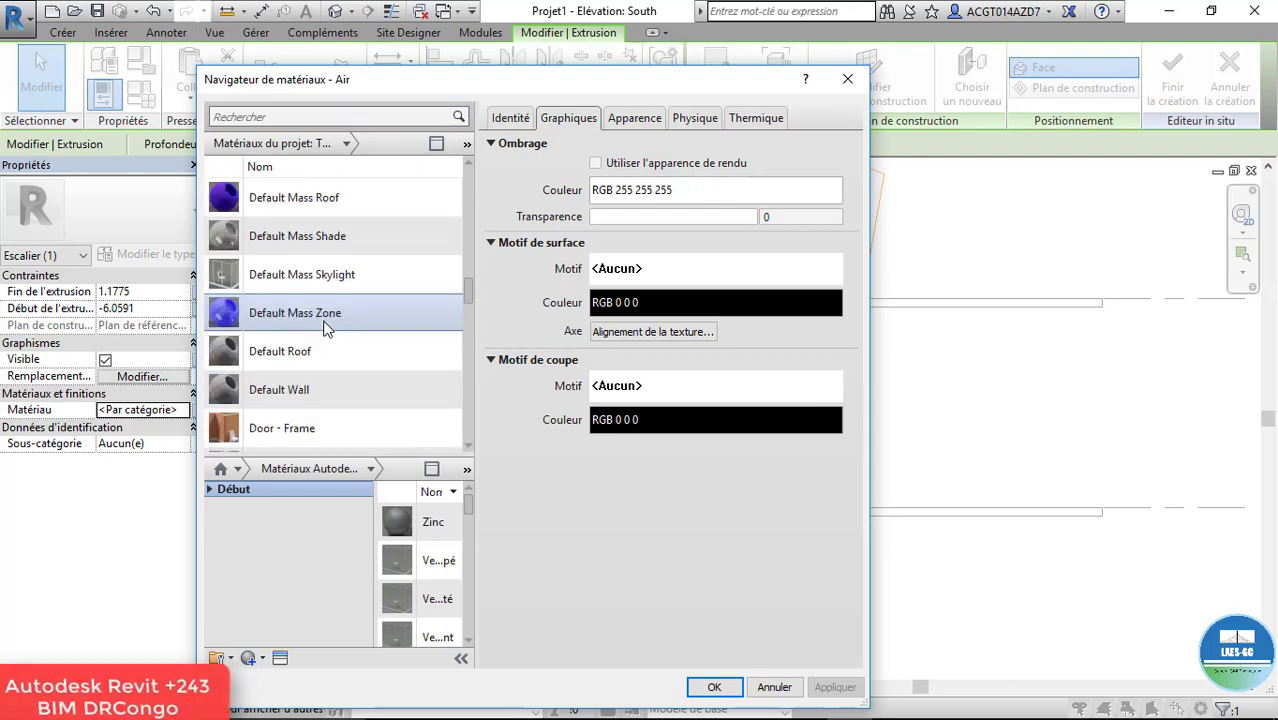
left_click(270, 199)
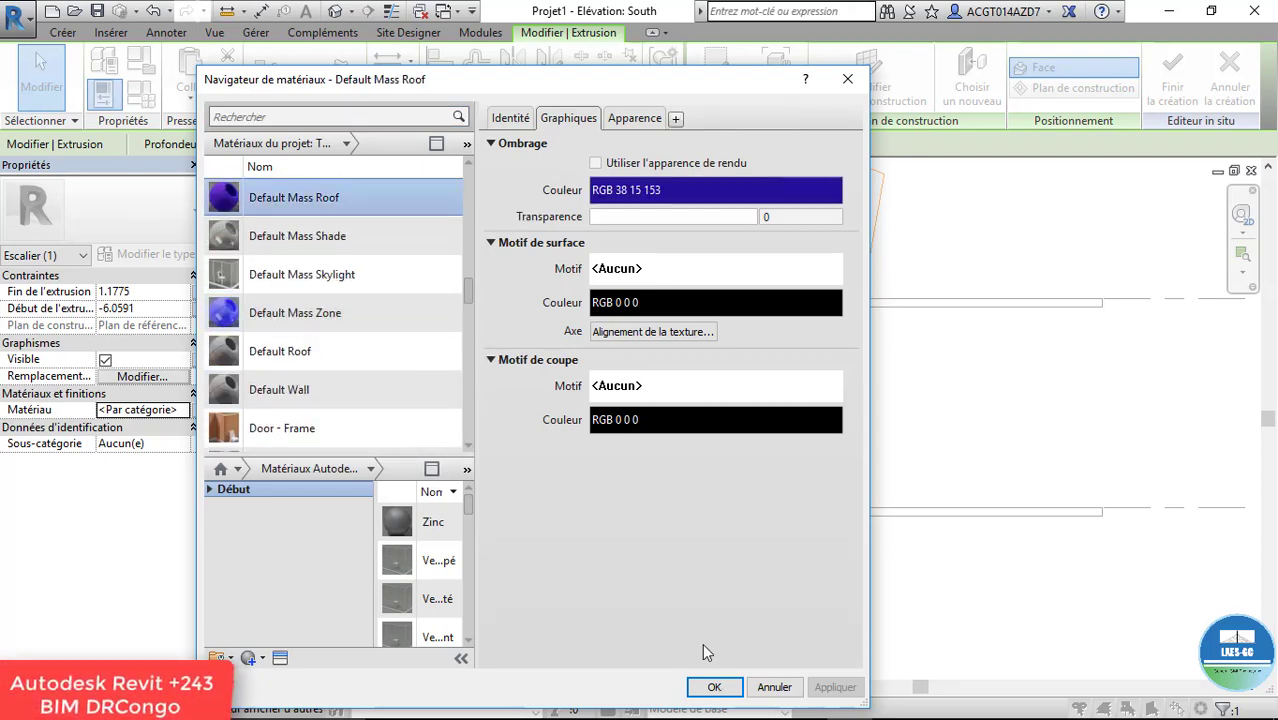
left_click(714, 689)
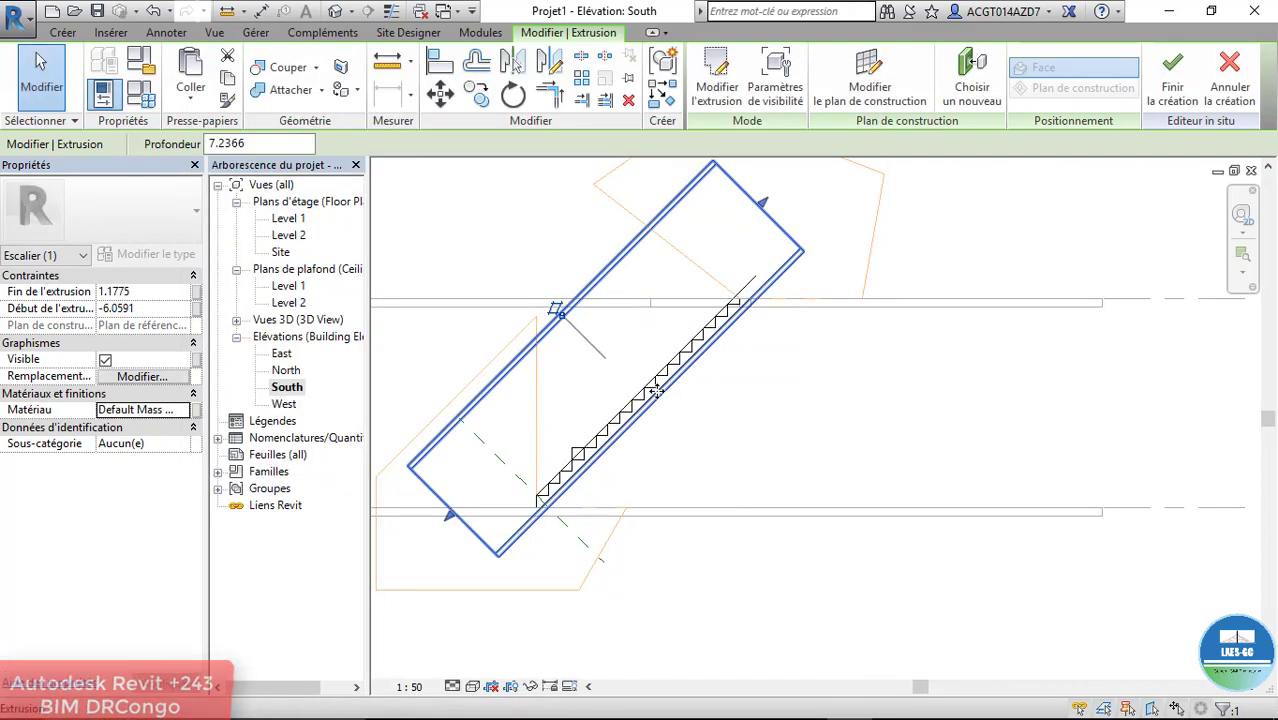
key("Escape")
scroll(652, 385, "up", 2)
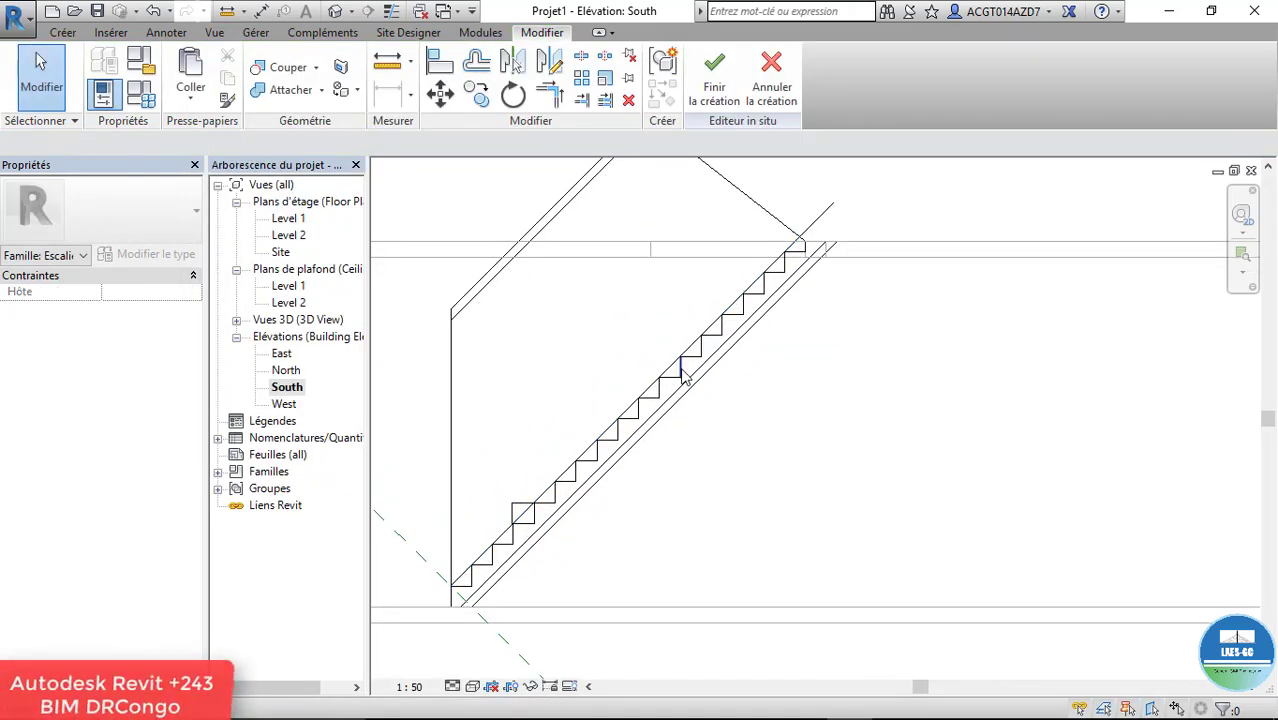
left_click(340, 10)
scroll(778, 418, "down", 2)
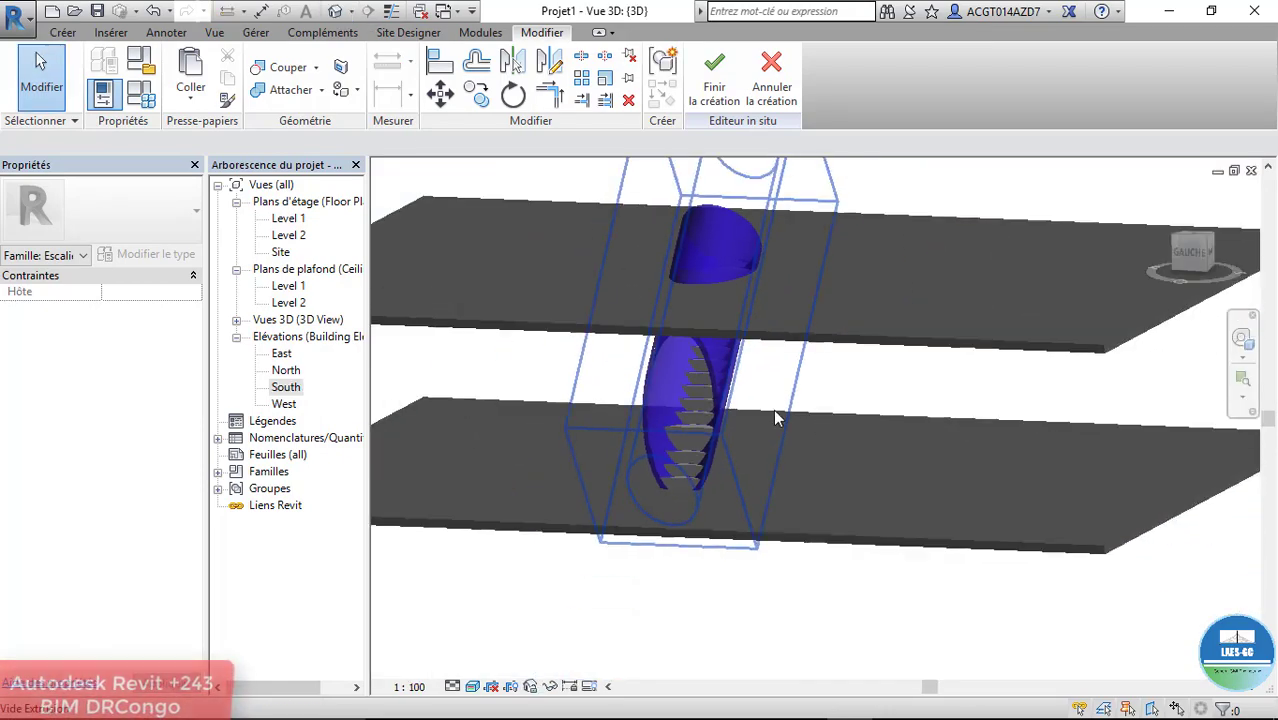
scroll(778, 418, "up", 3)
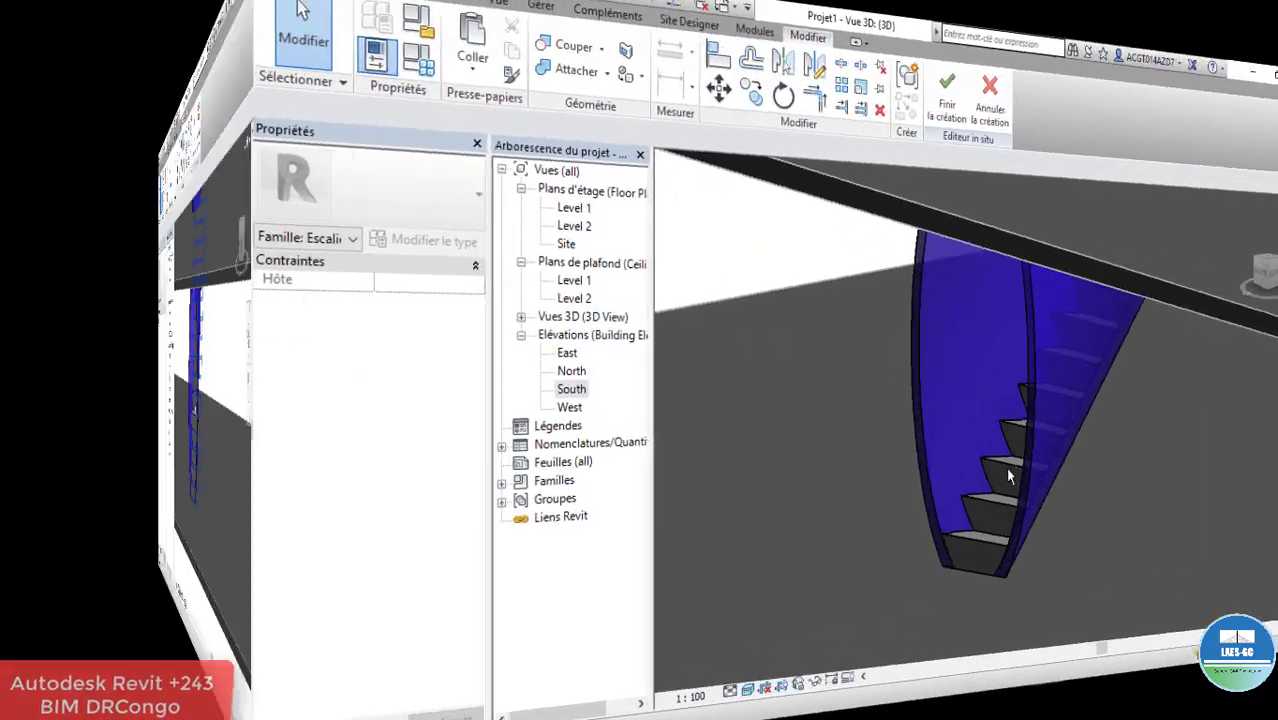
left_click(690, 451)
middle_click_drag(690, 451, 284, 476, "shift")
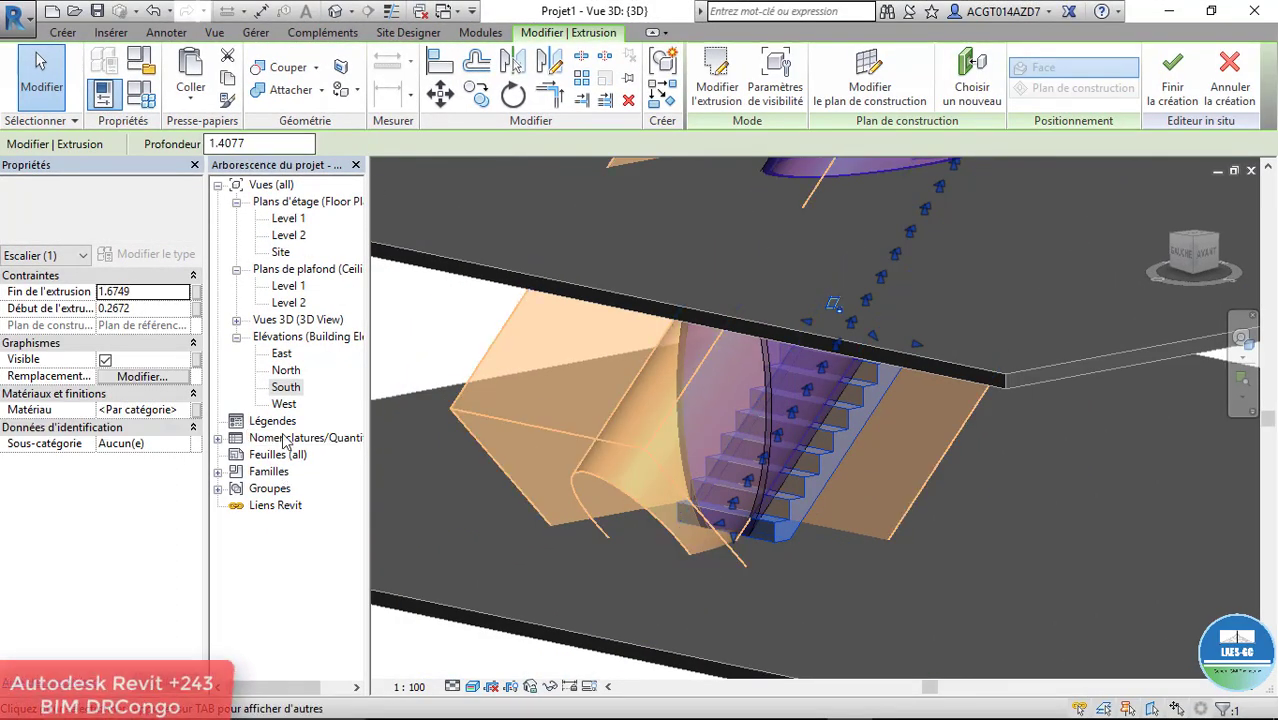
double_click(286, 388)
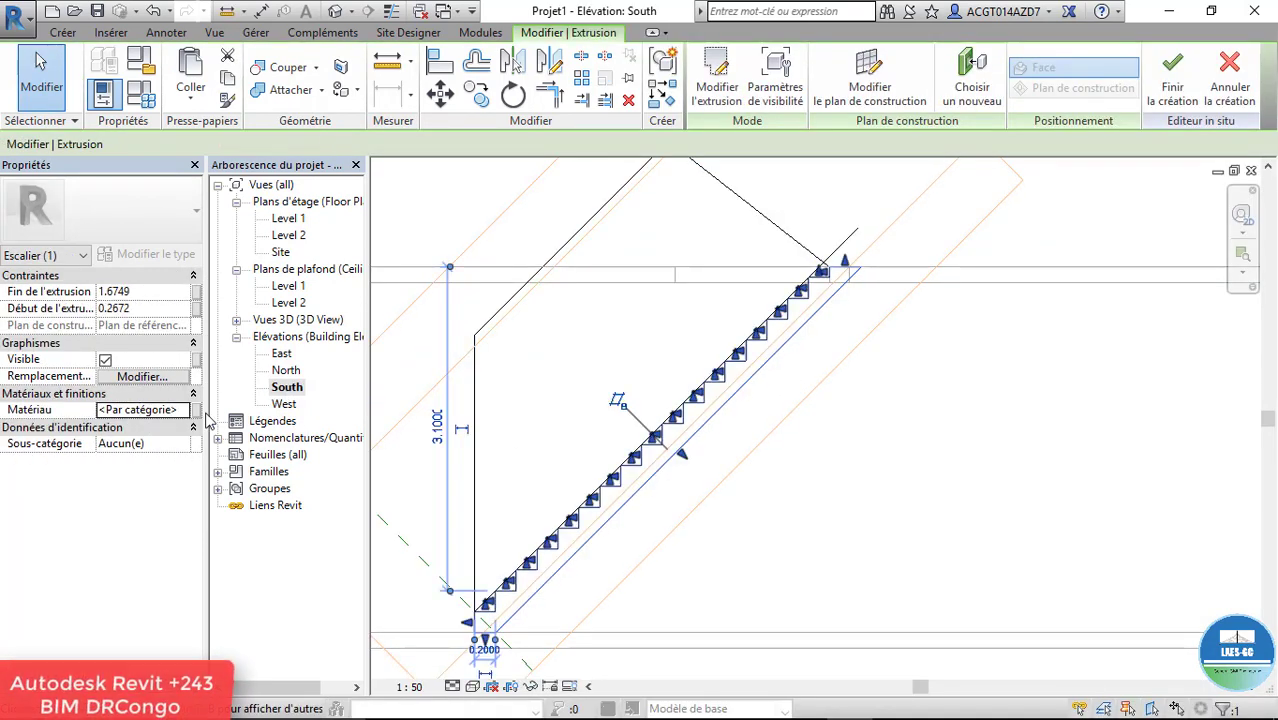
Step: Open the material browser for the stair extrusion's material and browse the material list
left_click(150, 410)
left_click(181, 410)
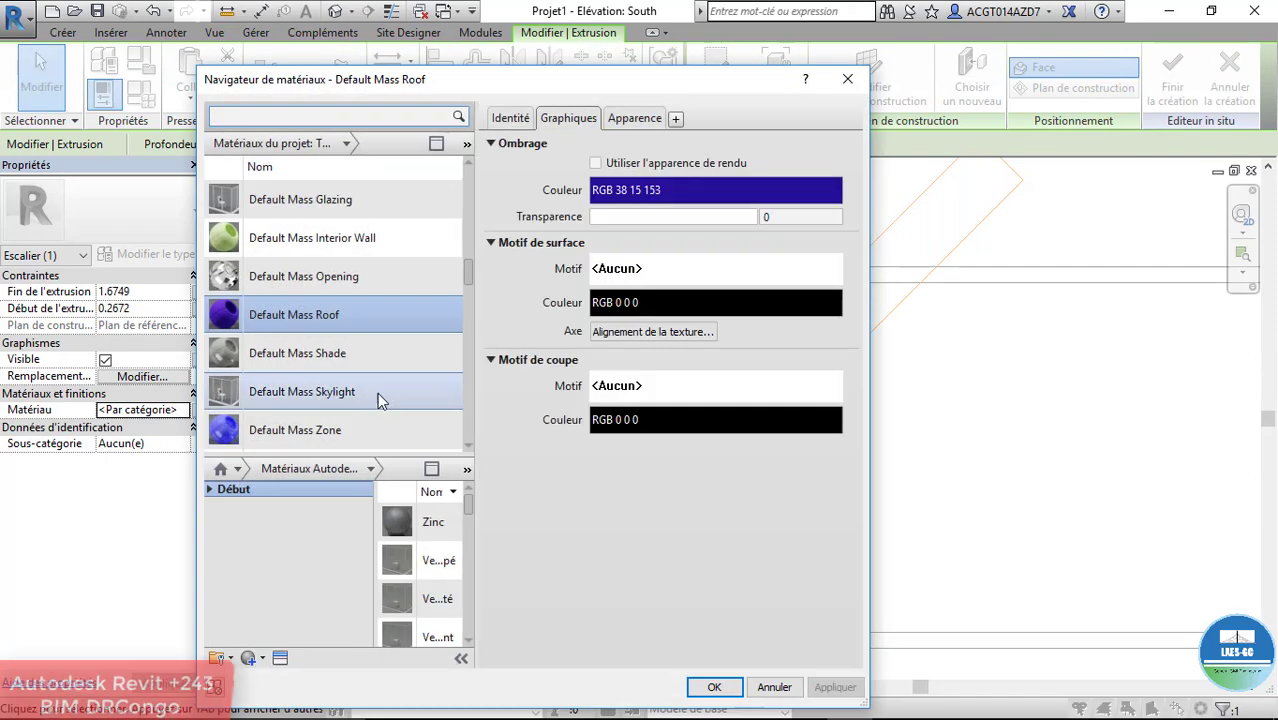
scroll(379, 397, "down", 1)
scroll(323, 373, "down", 5)
scroll(323, 373, "down", 4)
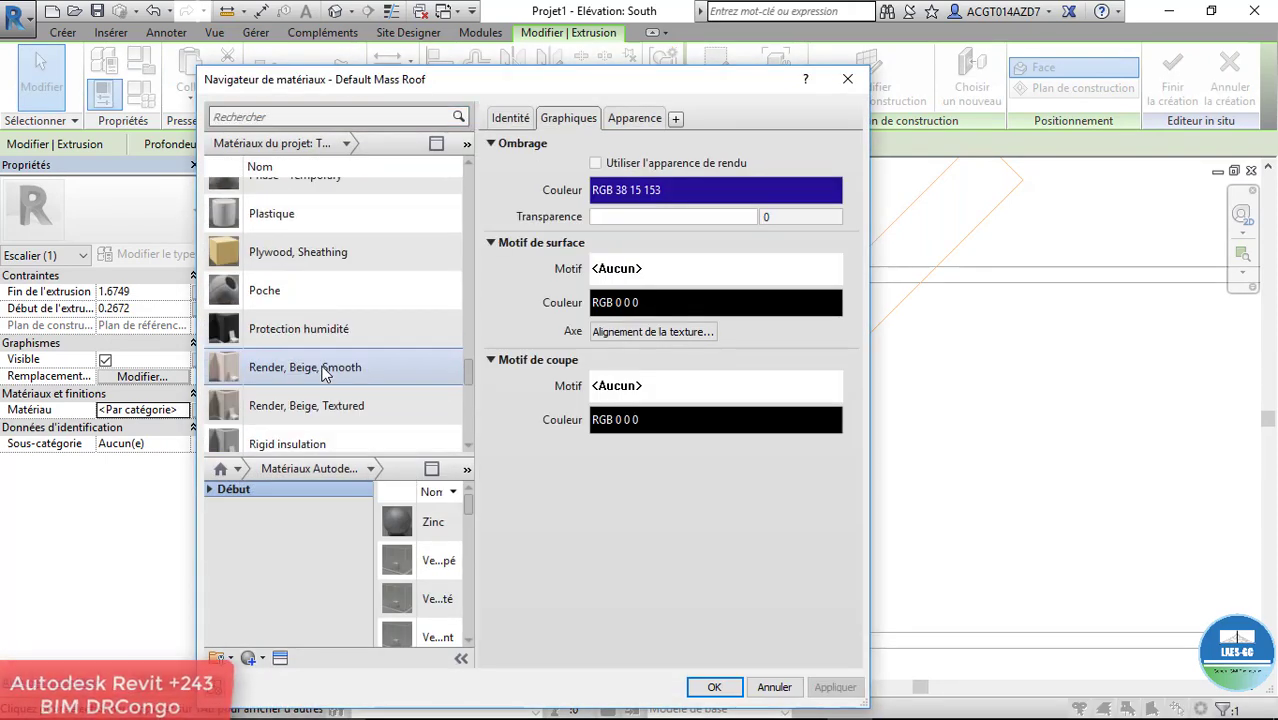
scroll(323, 373, "down", 1)
scroll(325, 372, "up", 3)
scroll(327, 371, "down", 4)
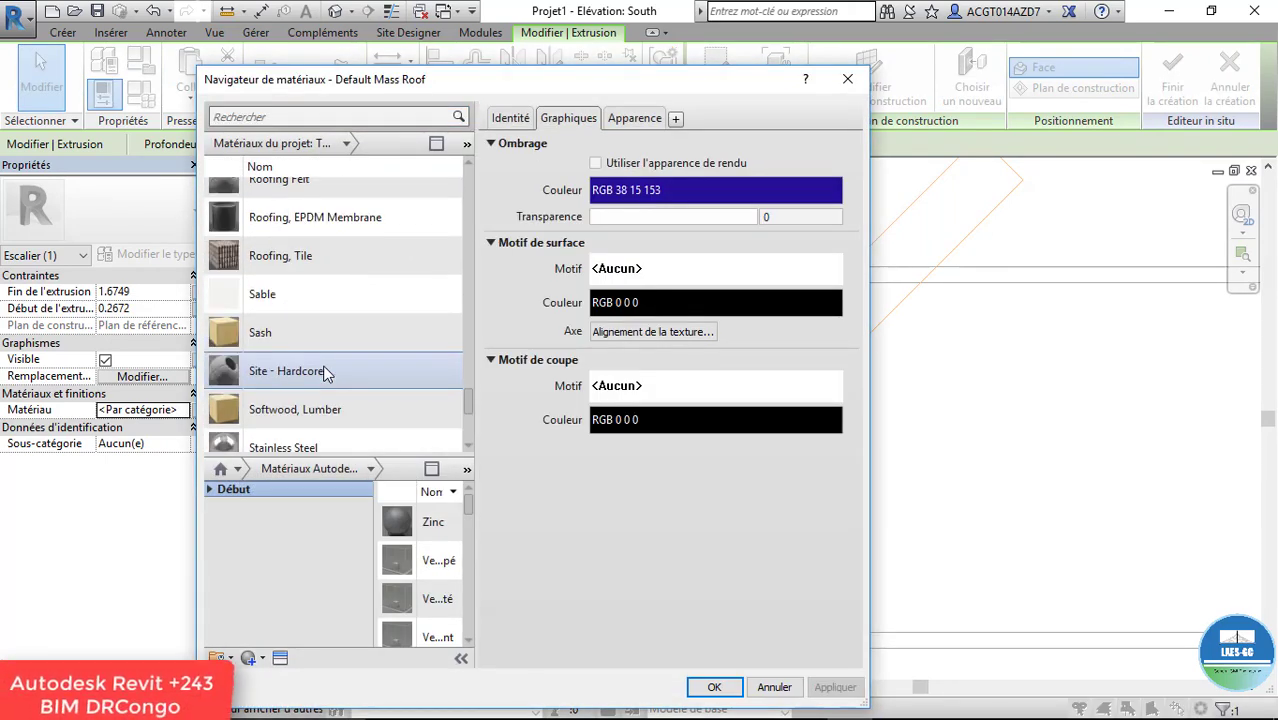
scroll(327, 371, "up", 4)
Step: Search 'wood' and assign Softwood, Lumber after reviewing its Physique and Apparence tabs
left_click(291, 113)
type("w")
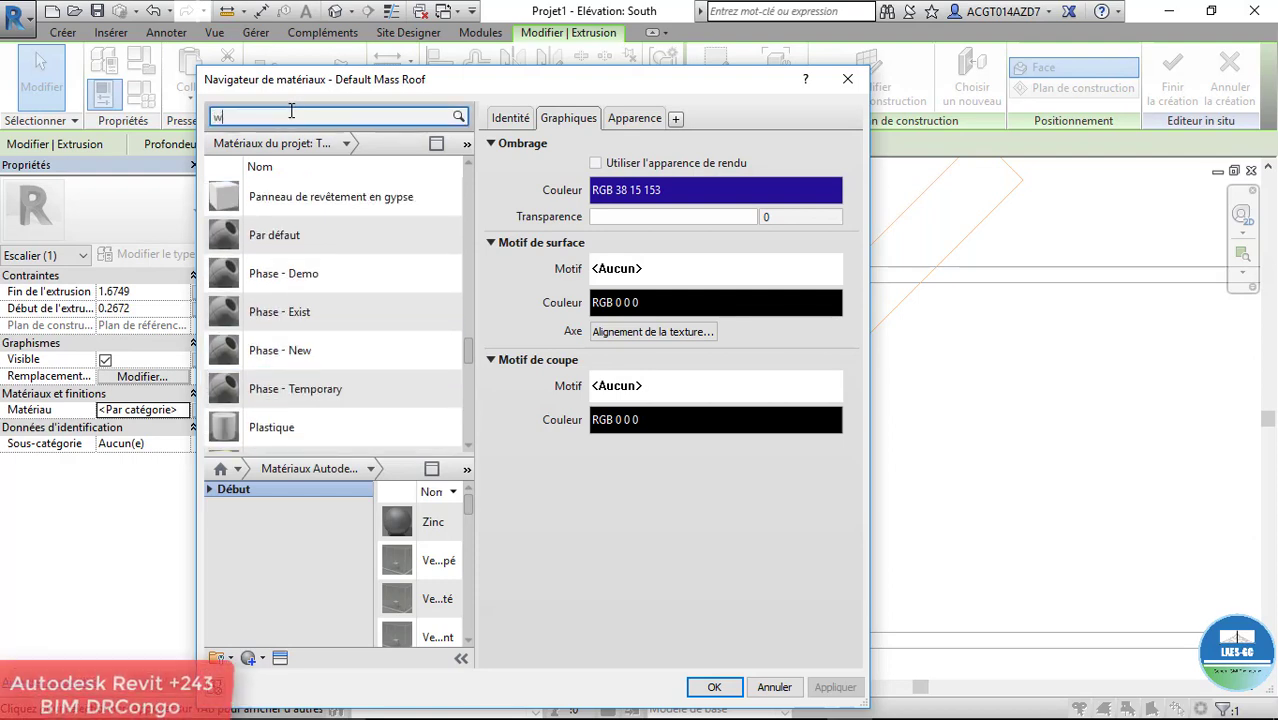
type("ood")
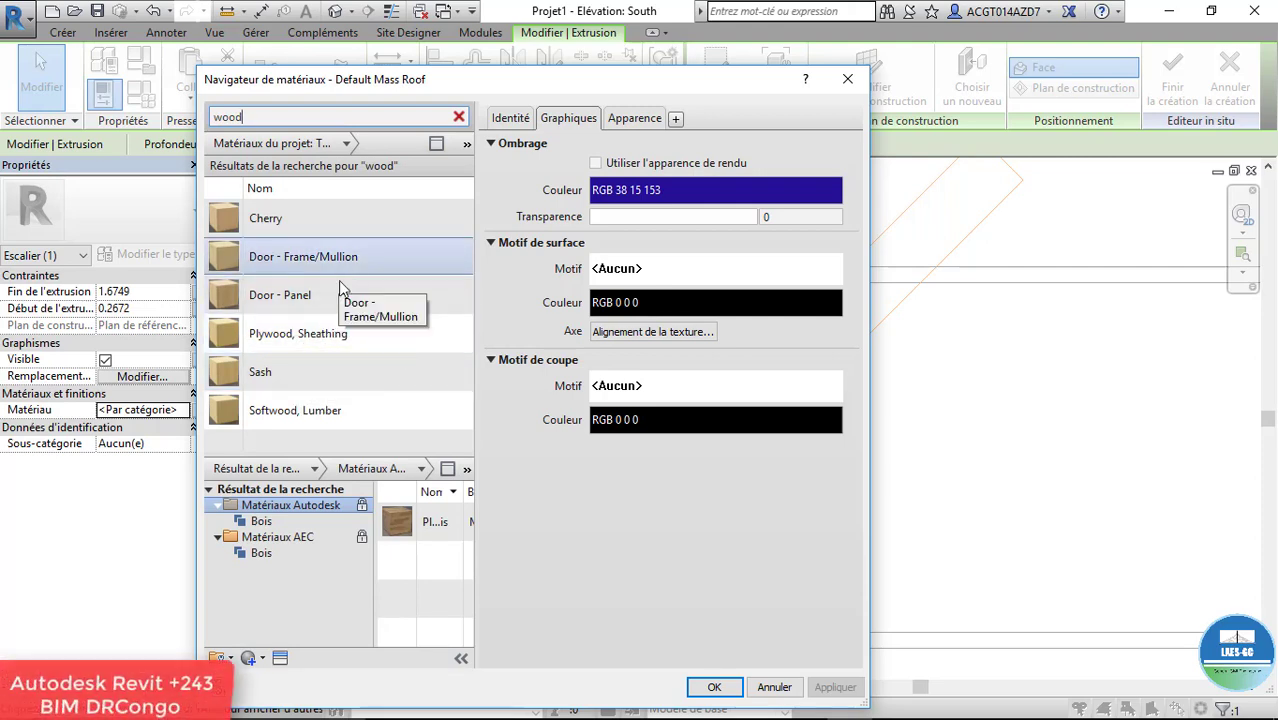
left_click(330, 408)
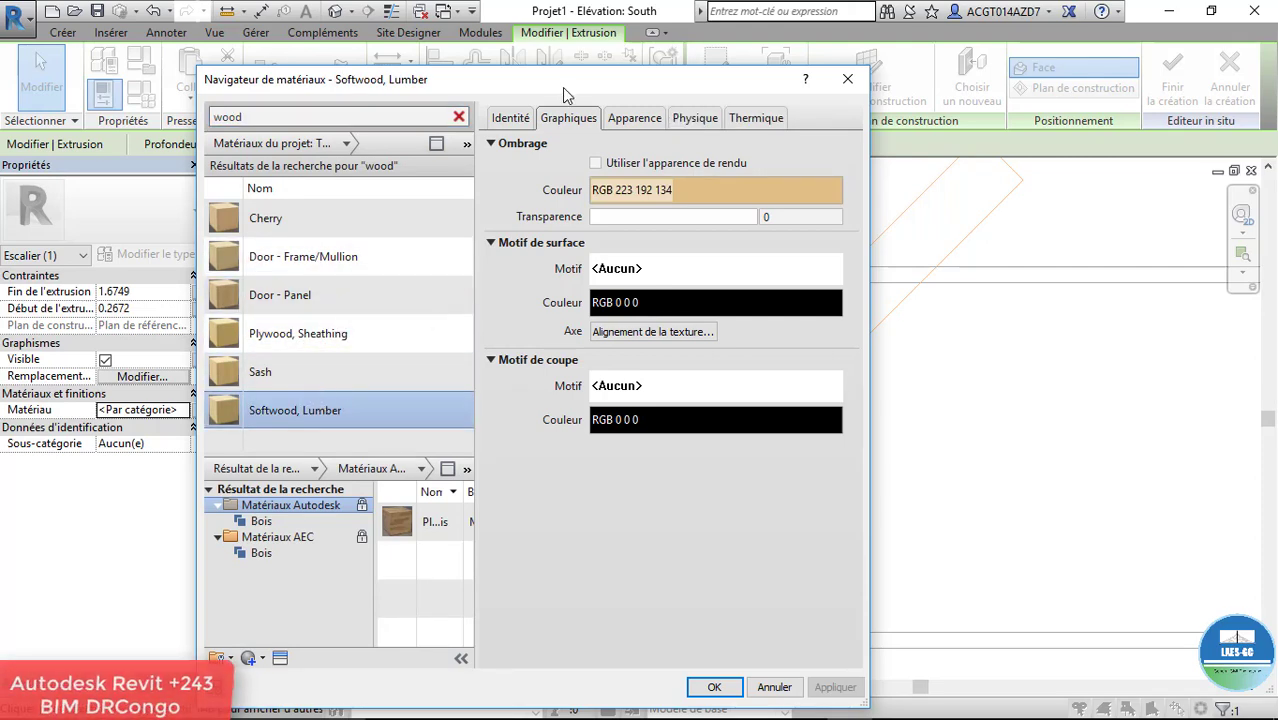
left_click(688, 118)
left_click(633, 119)
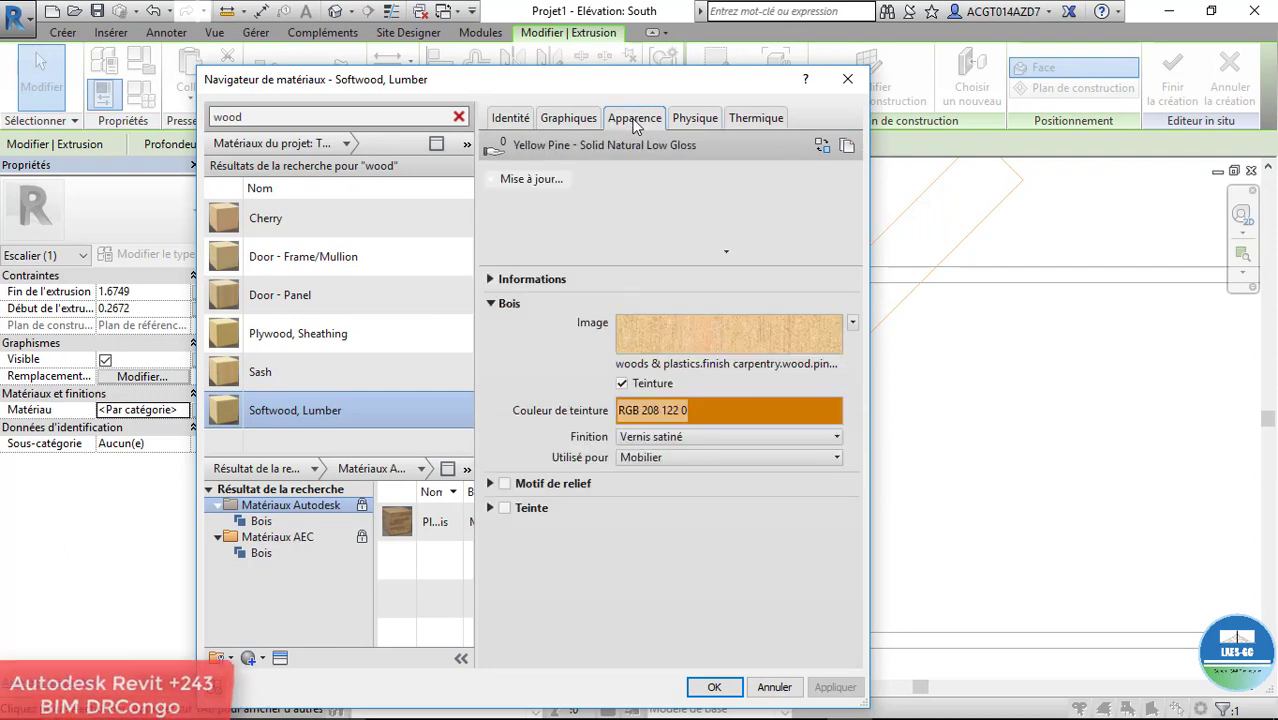
left_click(714, 687)
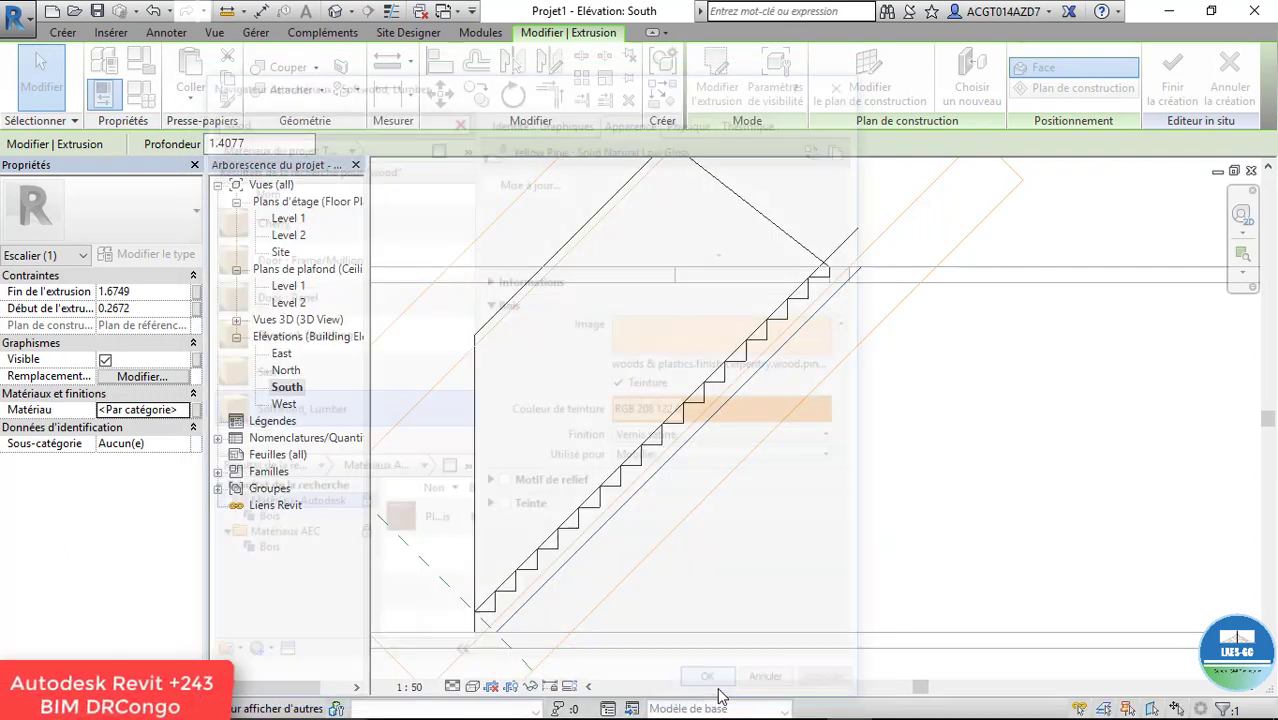
Step: Switch to the default 3D view, orbiting and zooming in on the stair
scroll(620, 420, "down", 2)
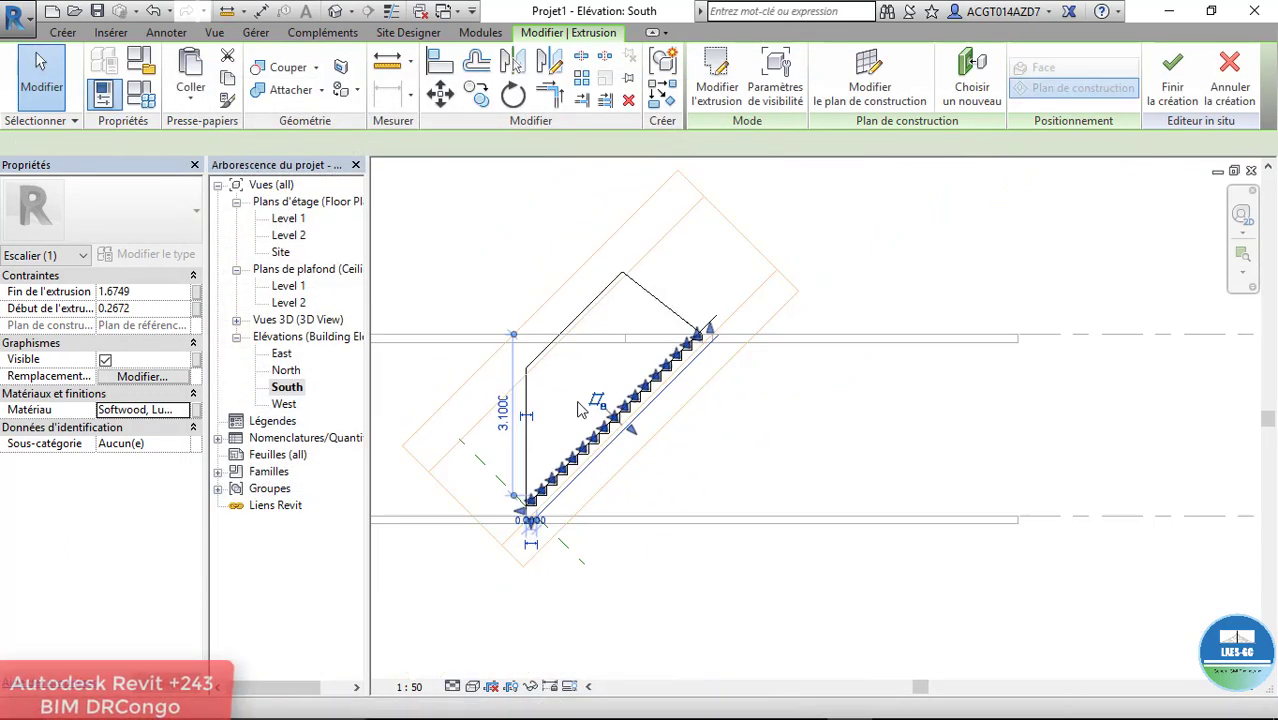
left_click(342, 11)
mouse_move(708, 479)
middle_mouse_down("shift")
mouse_move(719, 445)
mouse_move(879, 397)
middle_mouse_up("shift")
scroll(633, 420, "up", 2)
scroll(639, 402, "up", 2)
scroll(752, 461, "up", 1)
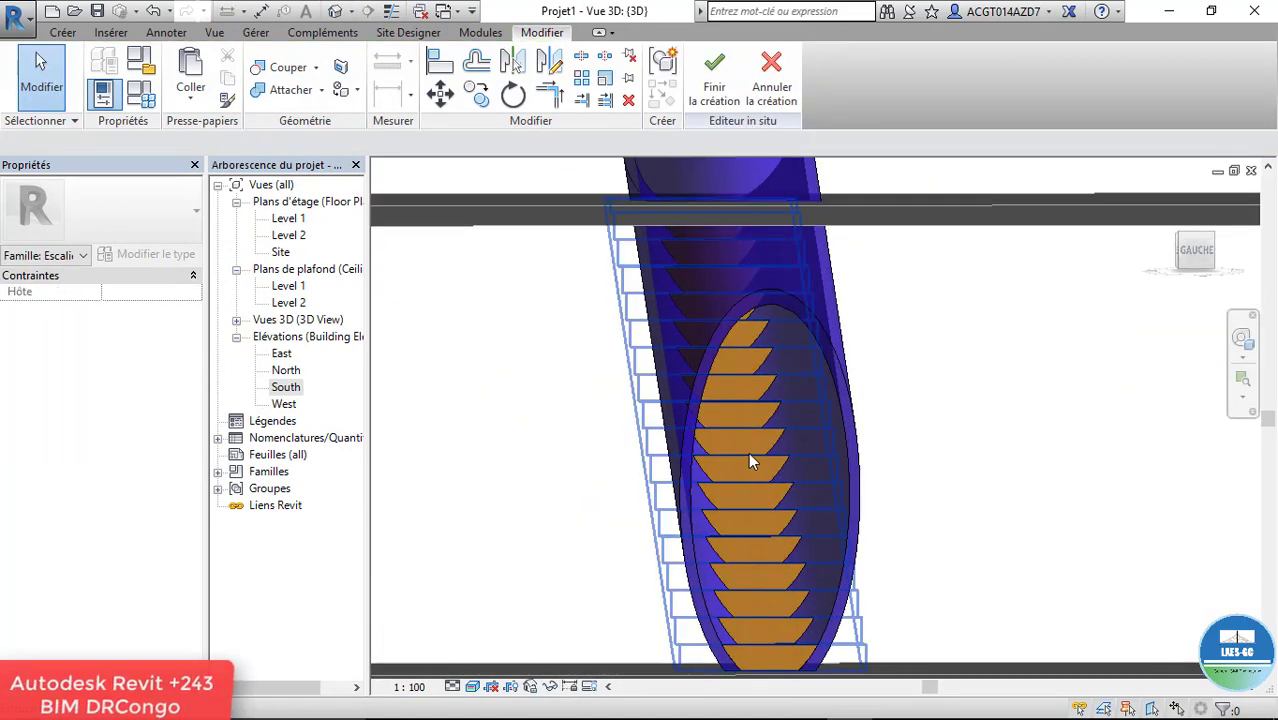
Step: Inspect the tread extrusion, then orbit to view the wood treads and floor slabs in perspective
left_click(752, 461)
right_click(741, 374)
key("Escape")
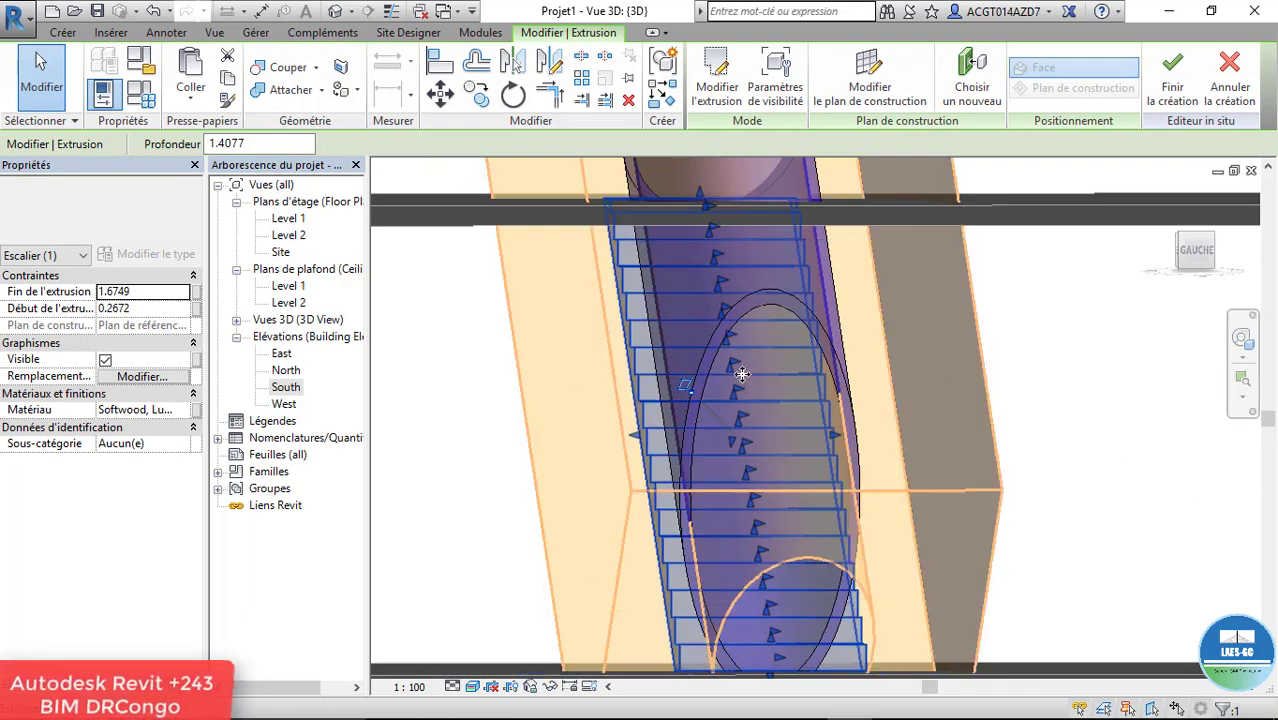
scroll(741, 374, "down", 4)
left_click(836, 452)
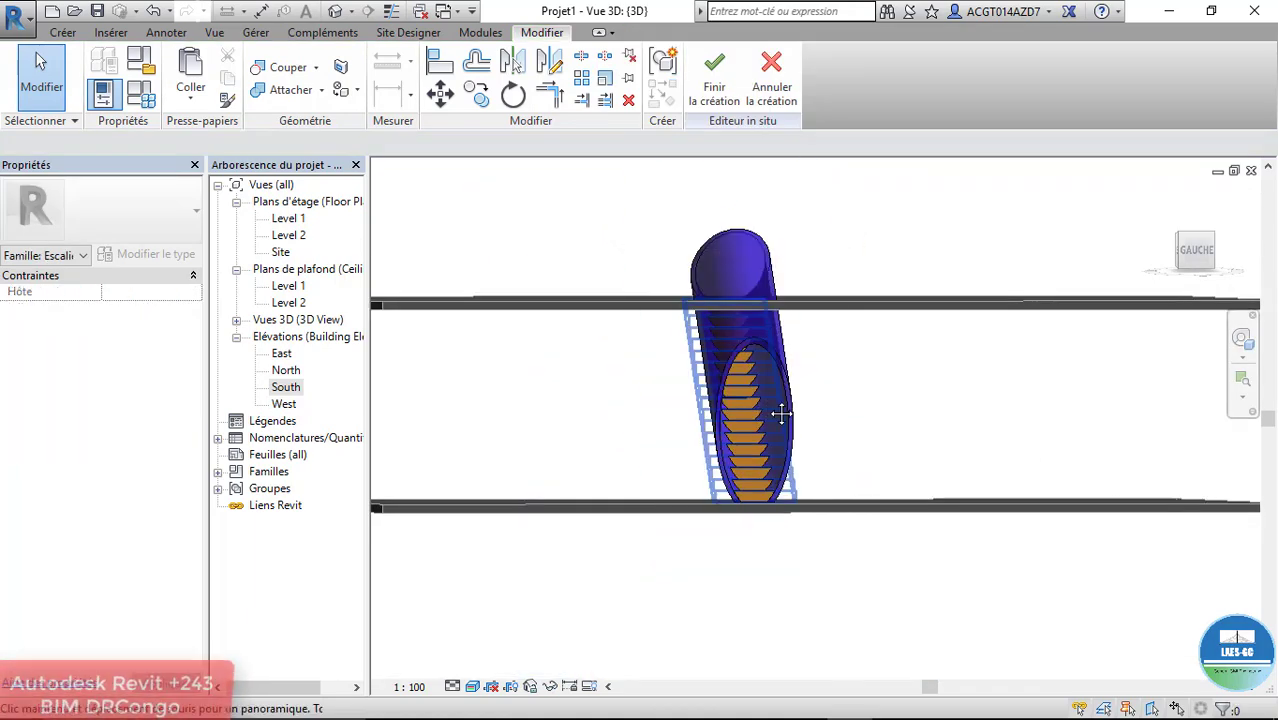
mouse_move(781, 413)
middle_mouse_down("shift")
mouse_move(736, 426)
mouse_move(746, 386)
middle_mouse_up("shift")
scroll(746, 386, "up", 3)
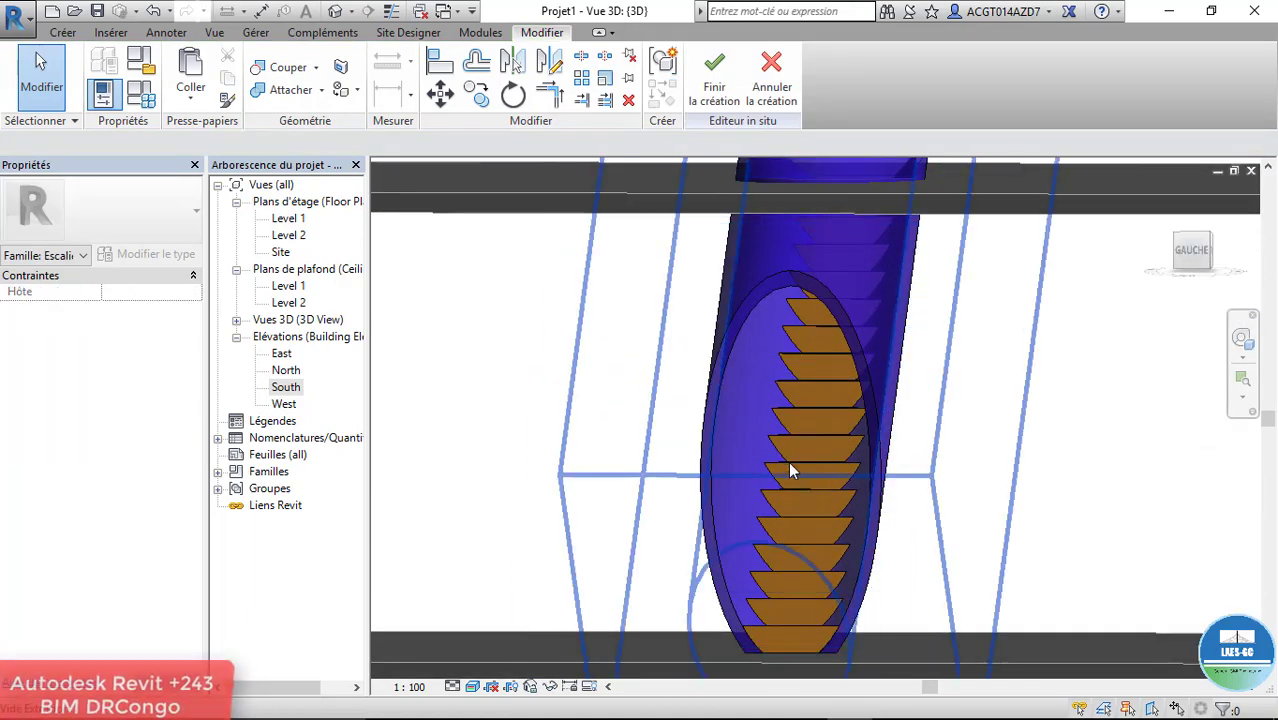
mouse_move(791, 464)
middle_mouse_down("shift")
mouse_move(856, 537)
mouse_move(873, 527)
middle_mouse_up("shift")
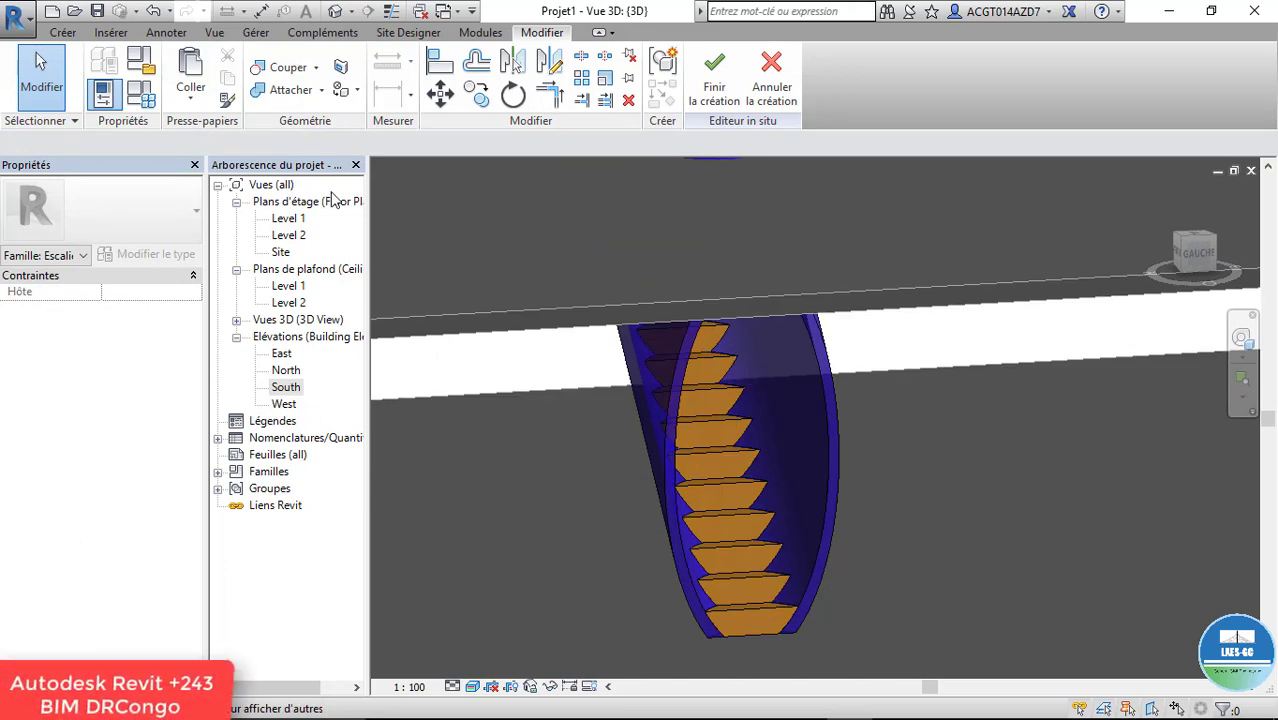
Step: From the Level 1 plan, place a perspective camera aimed past the stair and extend its crop downward
double_click(295, 221)
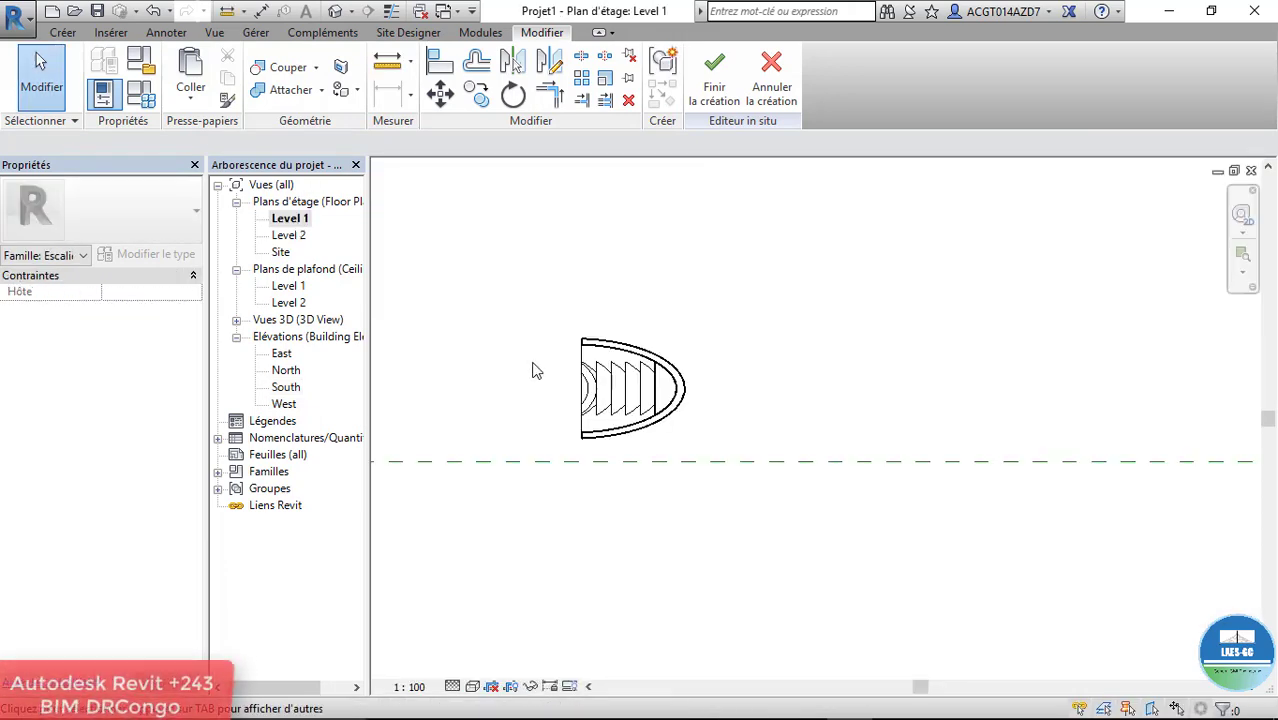
scroll(533, 371, "up", 1)
left_click(352, 14)
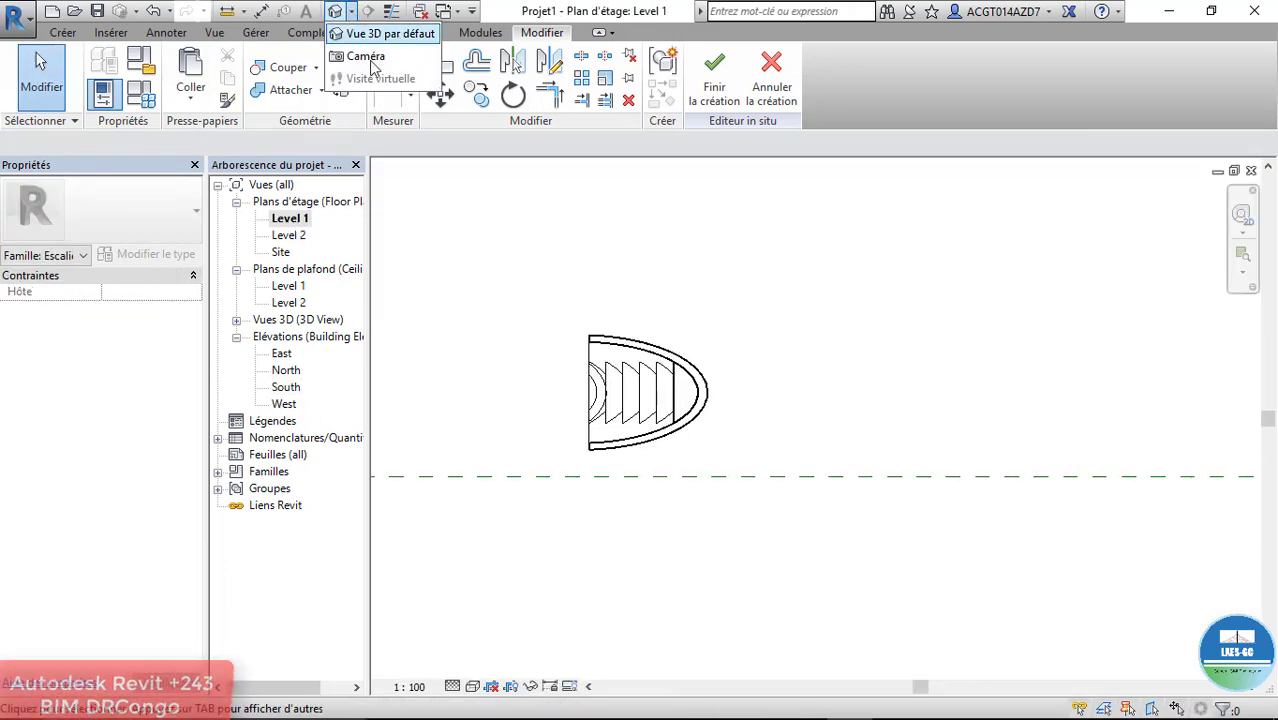
left_click(365, 53)
scroll(510, 358, "down", 2)
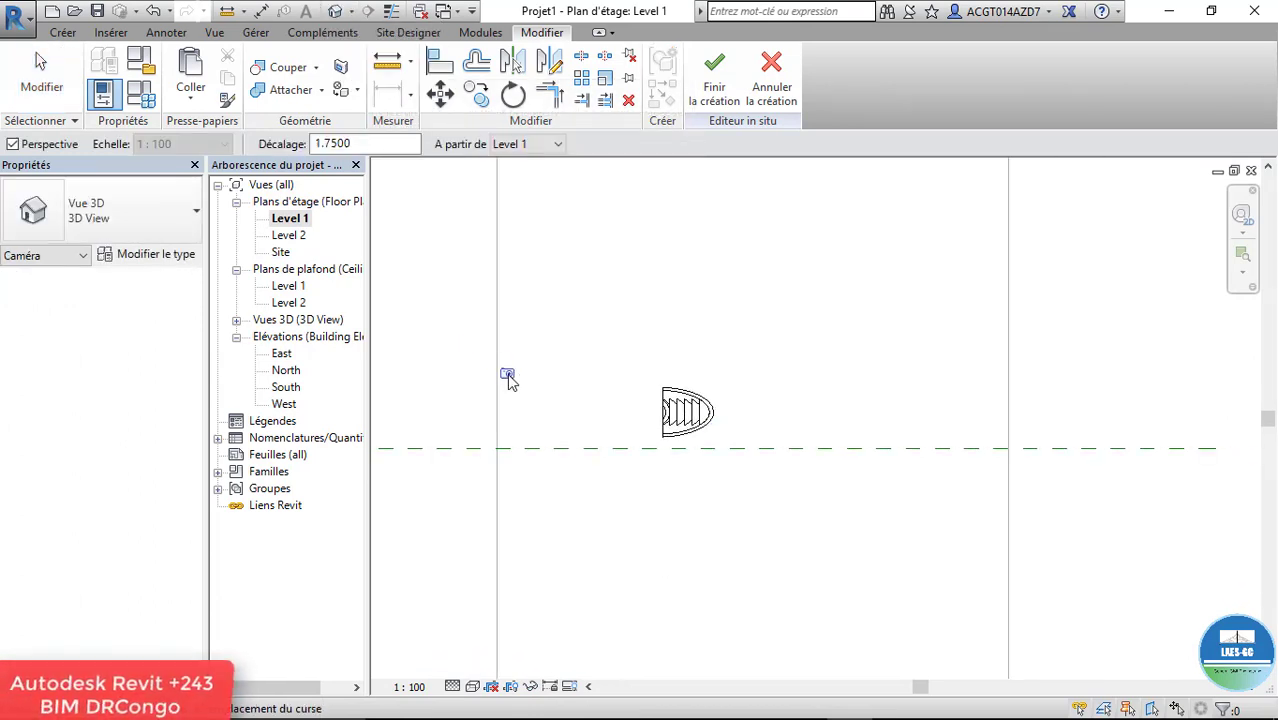
left_click(507, 373)
left_click(757, 428)
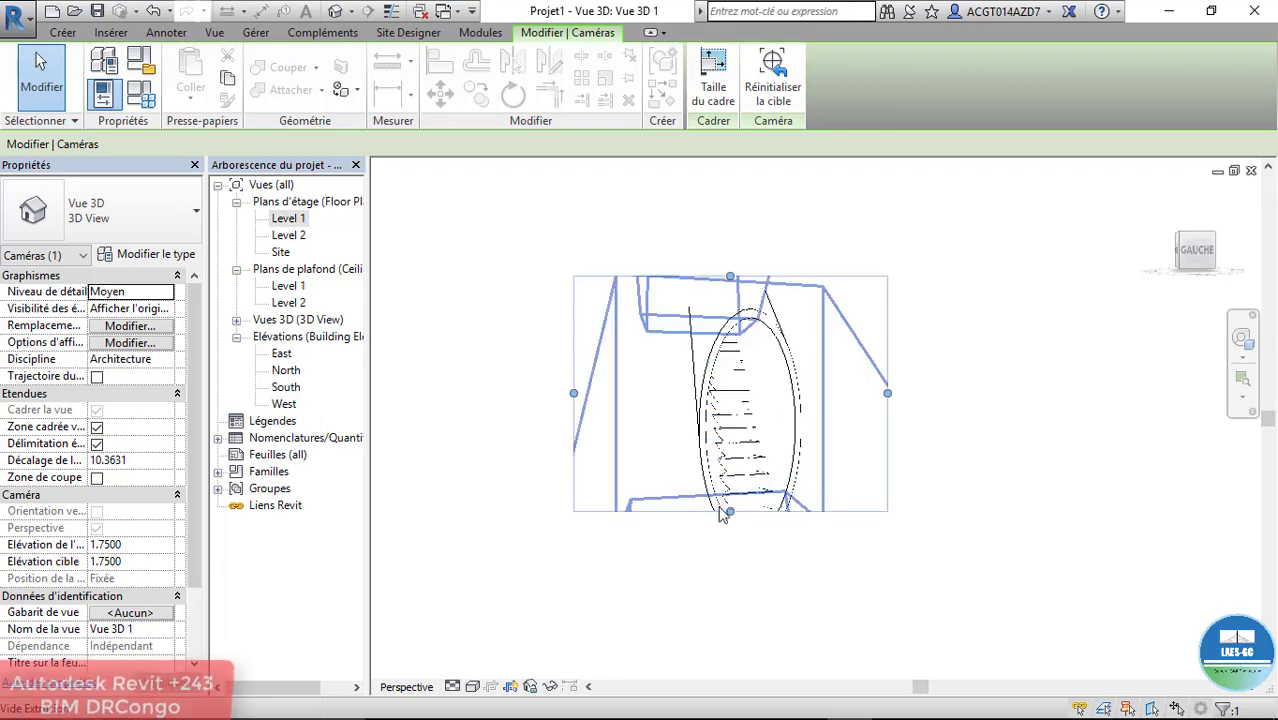
left_click_drag(729, 512, 729, 543)
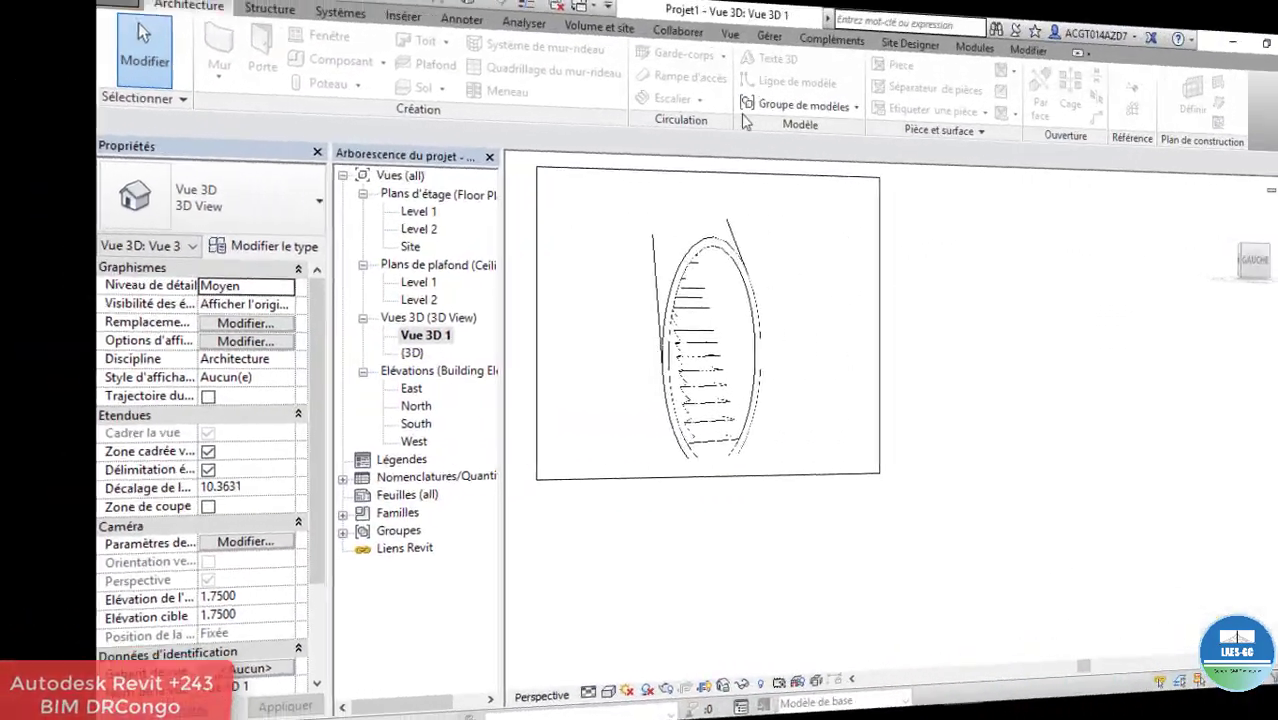
scroll(1021, 540, "down", 4)
scroll(735, 385, "up", 4)
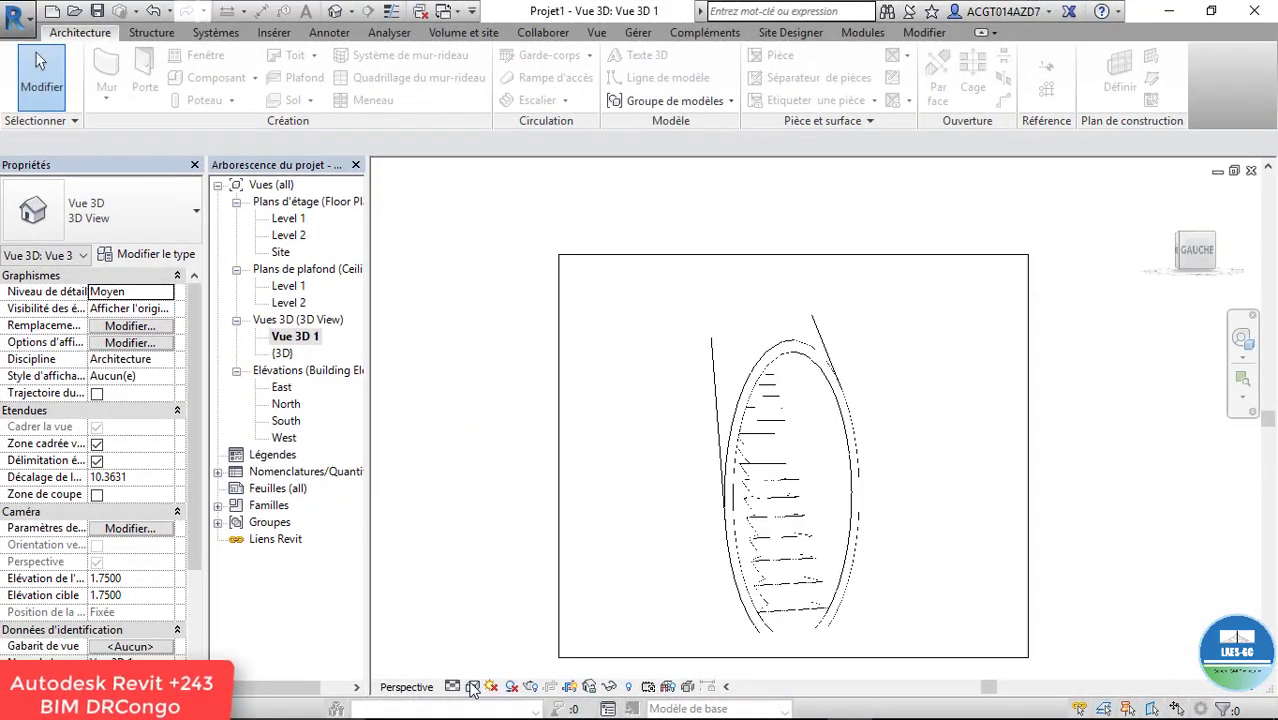
Step: Set the Vue 3D 1 camera view's visual style to Realistic
left_click(472, 687)
left_click(515, 652)
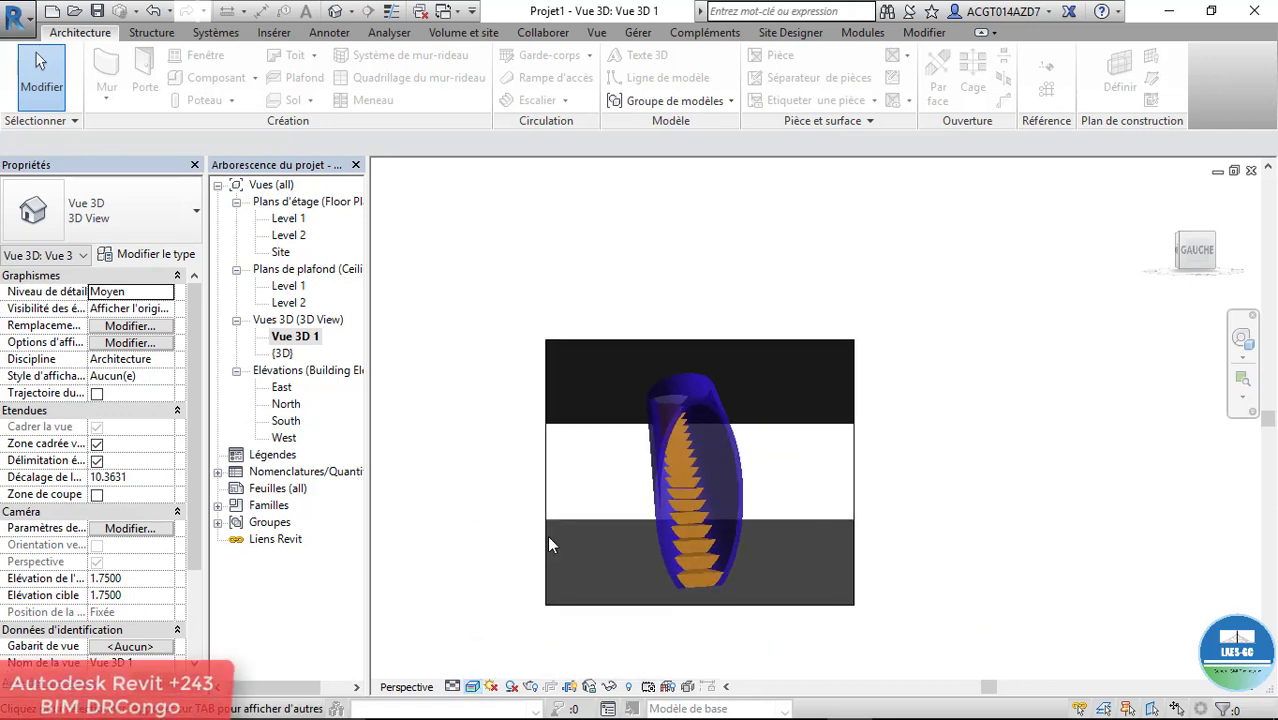
scroll(576, 577, "up", 1)
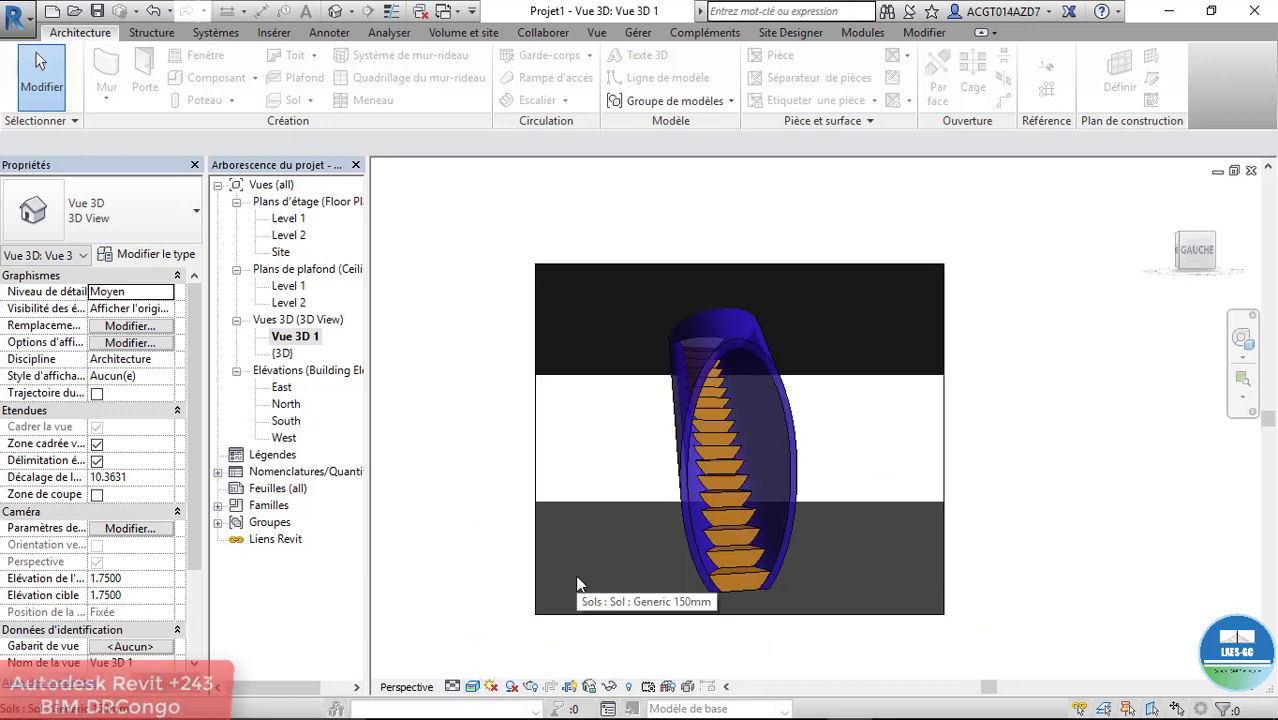
scroll(650, 600, "up", 1)
scroll(728, 620, "up", 1)
Step: Render the camera view and display the REVIT STRANGE.jpg render in Photos
key("r")
key("r")
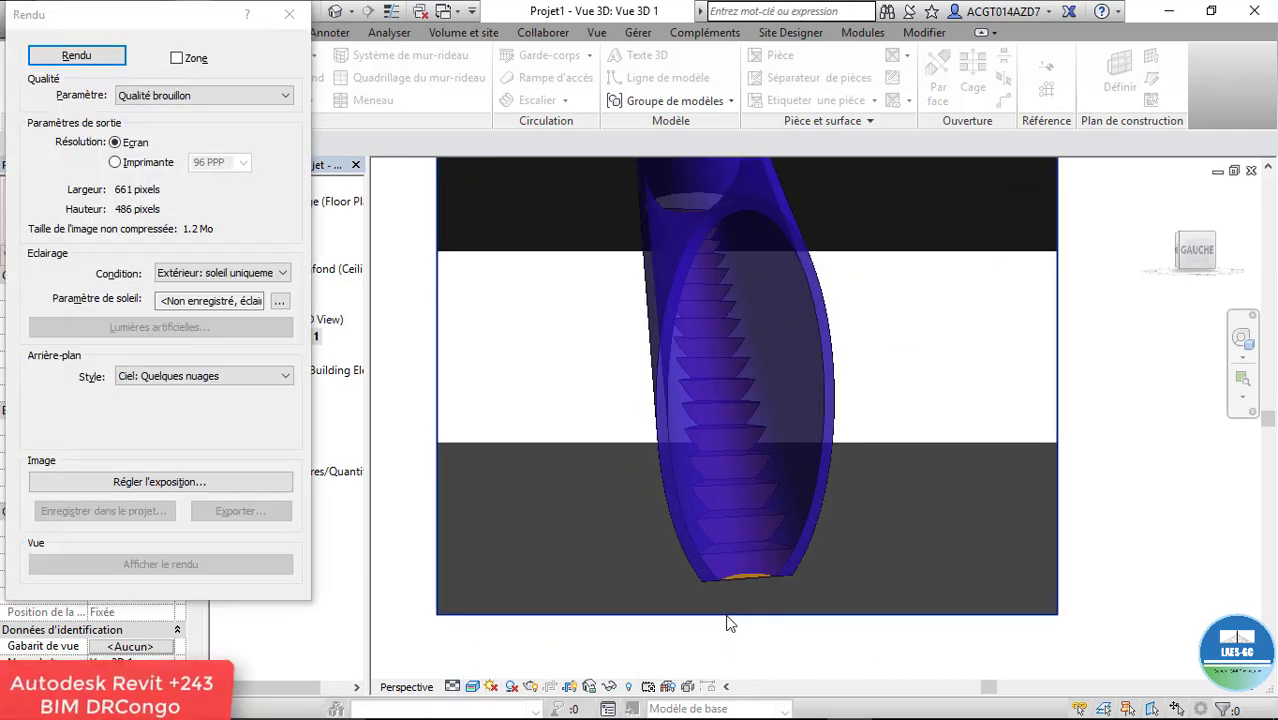
left_click(98, 58)
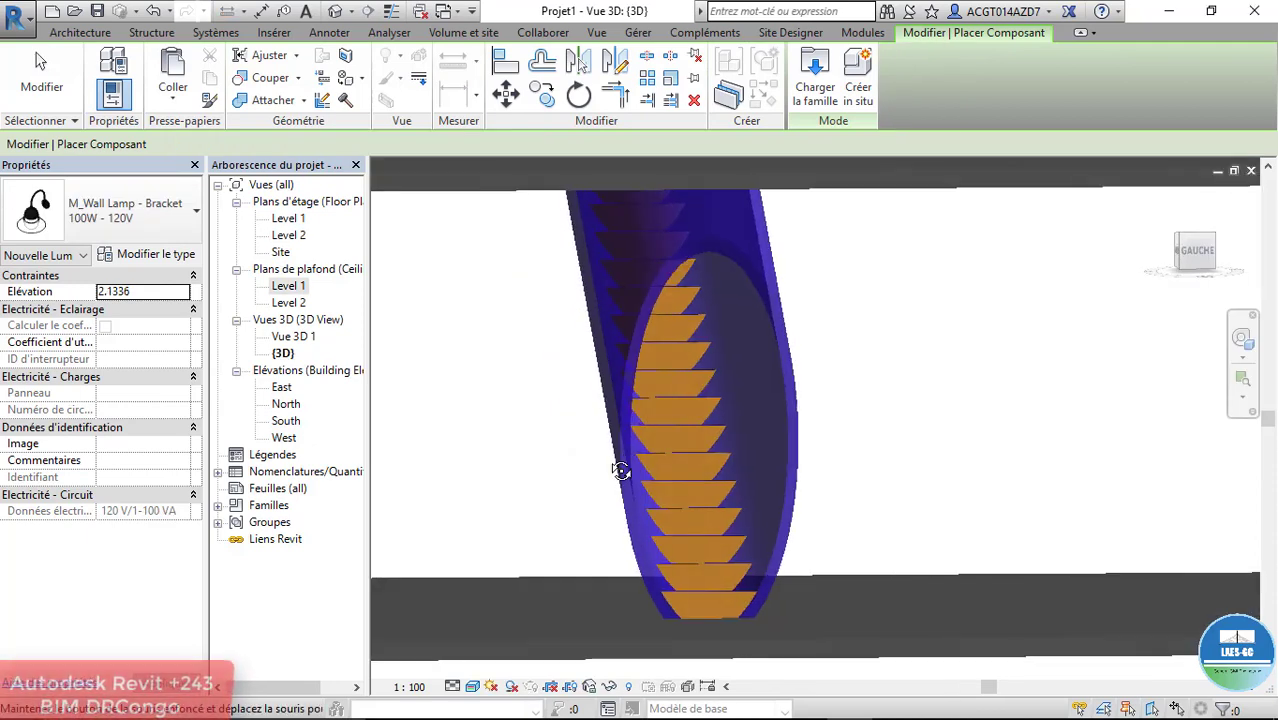
middle_click_drag(647, 445, 573, 242, "shift")
middle_click_drag(705, 360, 700, 373, "shift")
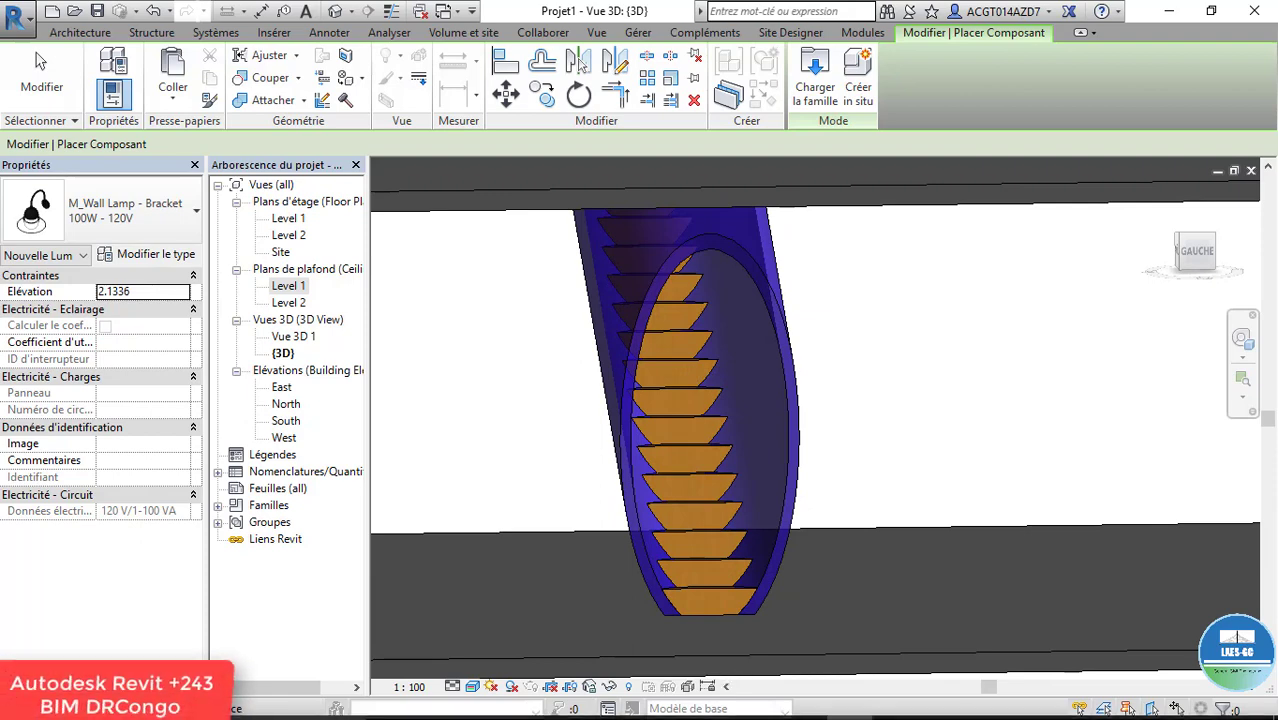
left_click(757, 700)
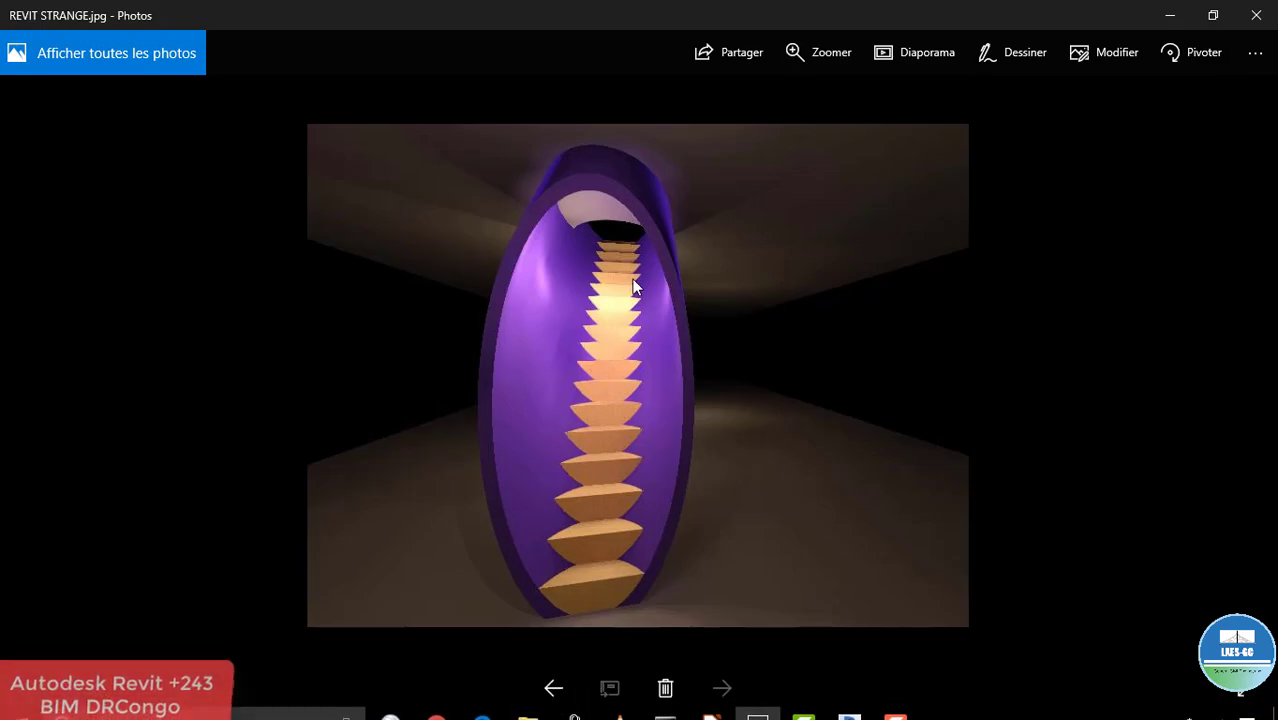
Step: Compare REVIT STAIR.PNG, REVIT AMAZING.jpg and REVIT STRANGE.jpg, then minimize Photos
left_click(553, 686)
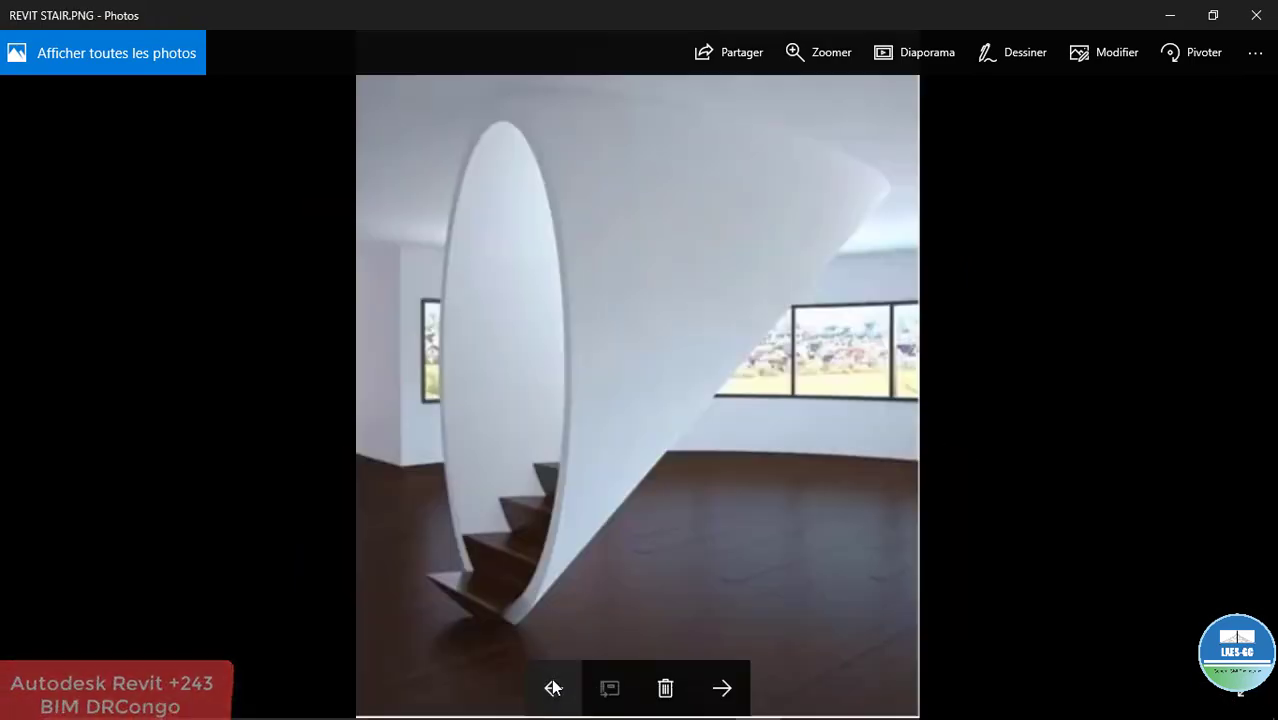
left_click(726, 688)
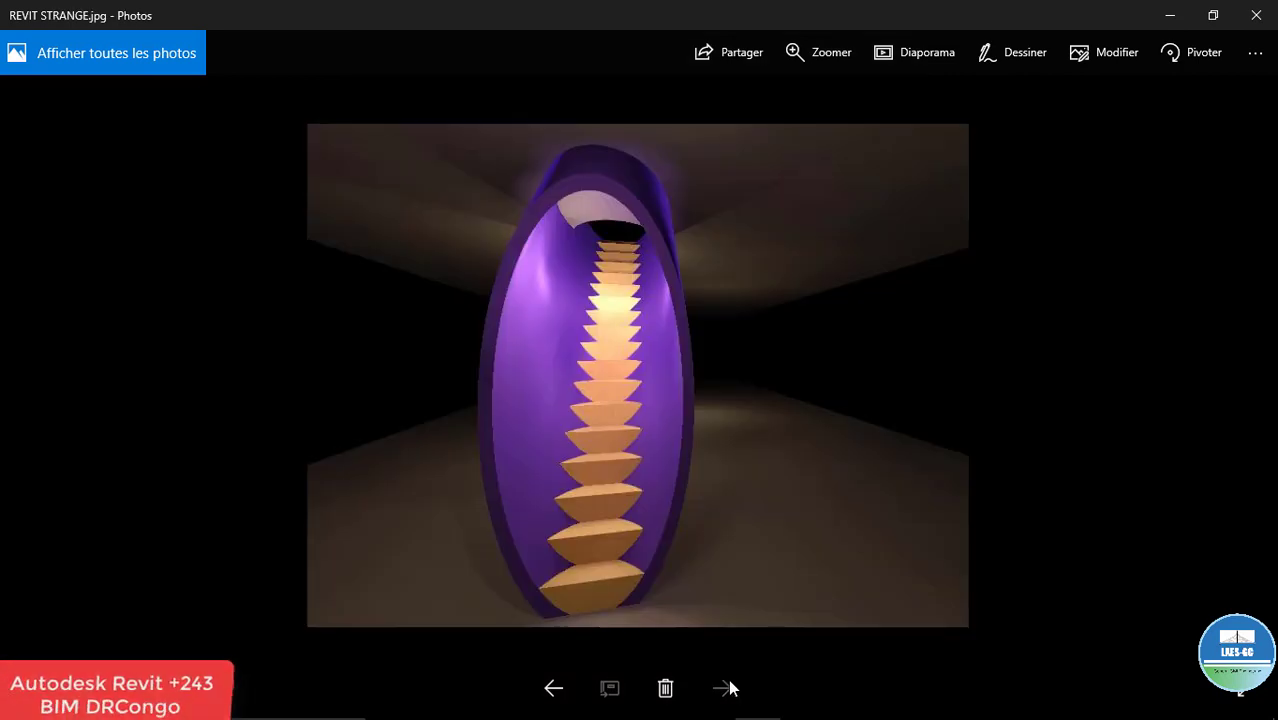
left_click(551, 686)
left_click(551, 686)
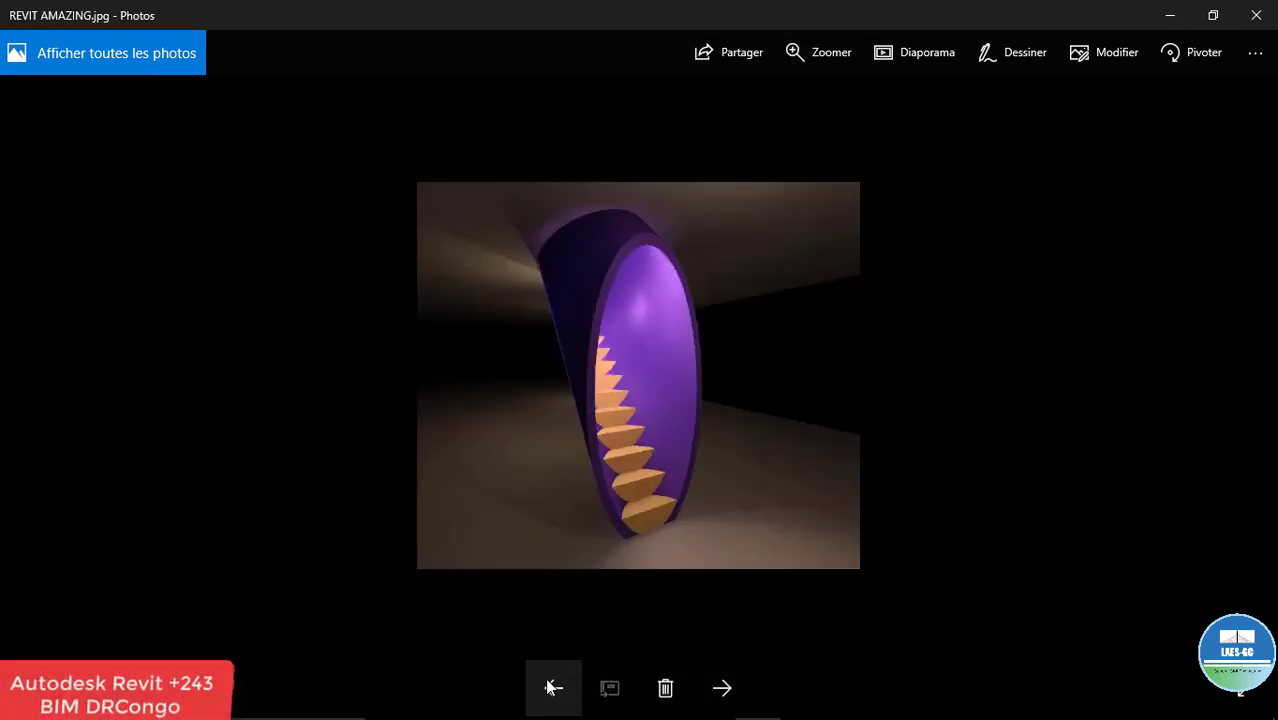
left_click(722, 686)
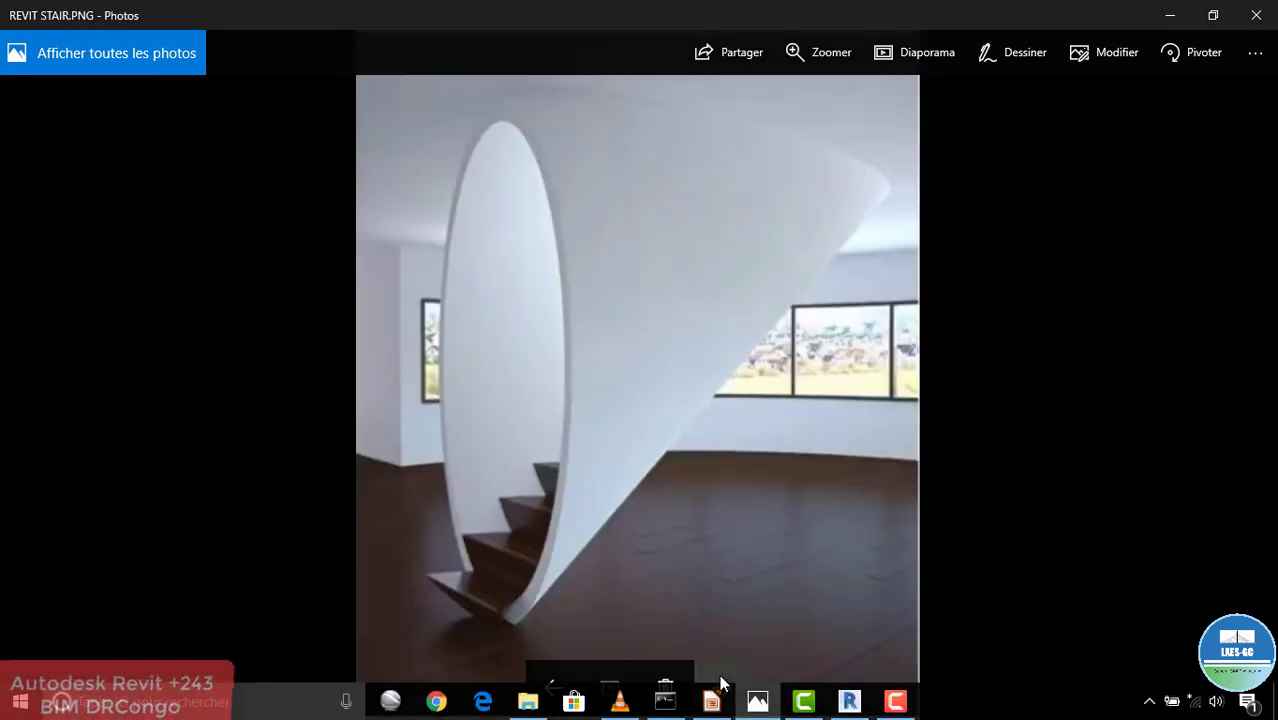
left_click(722, 686)
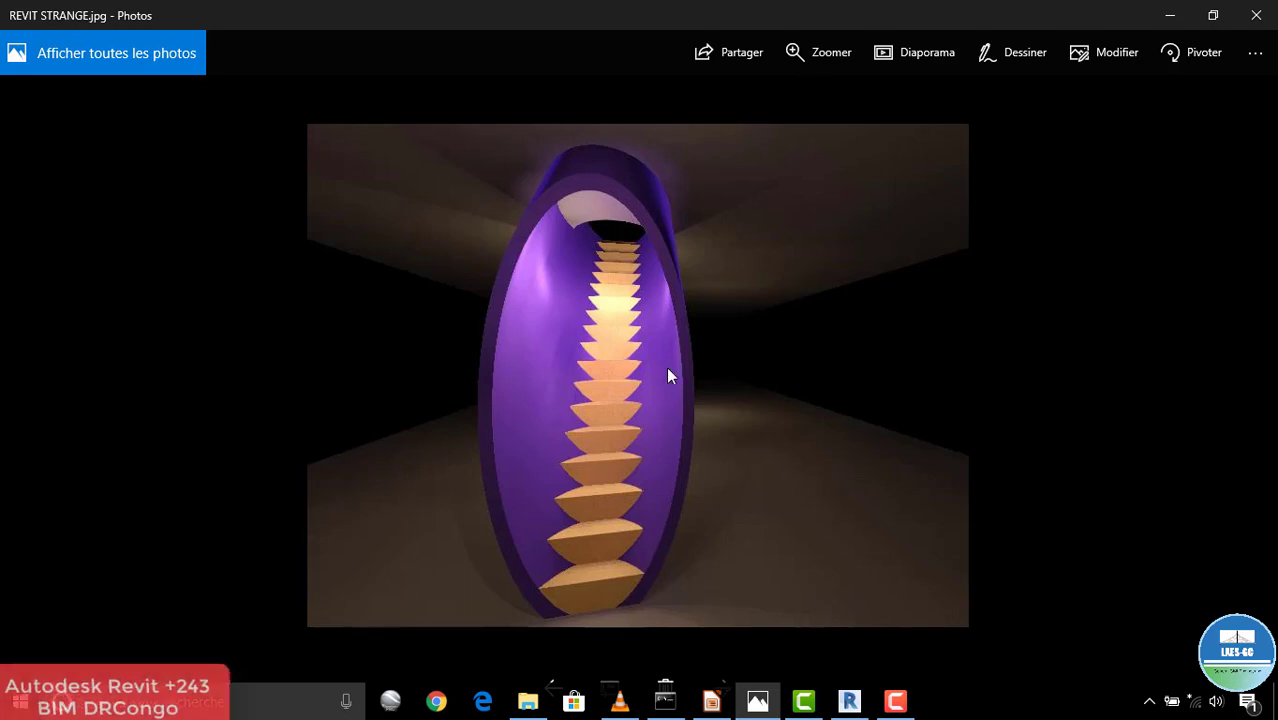
left_click(1178, 15)
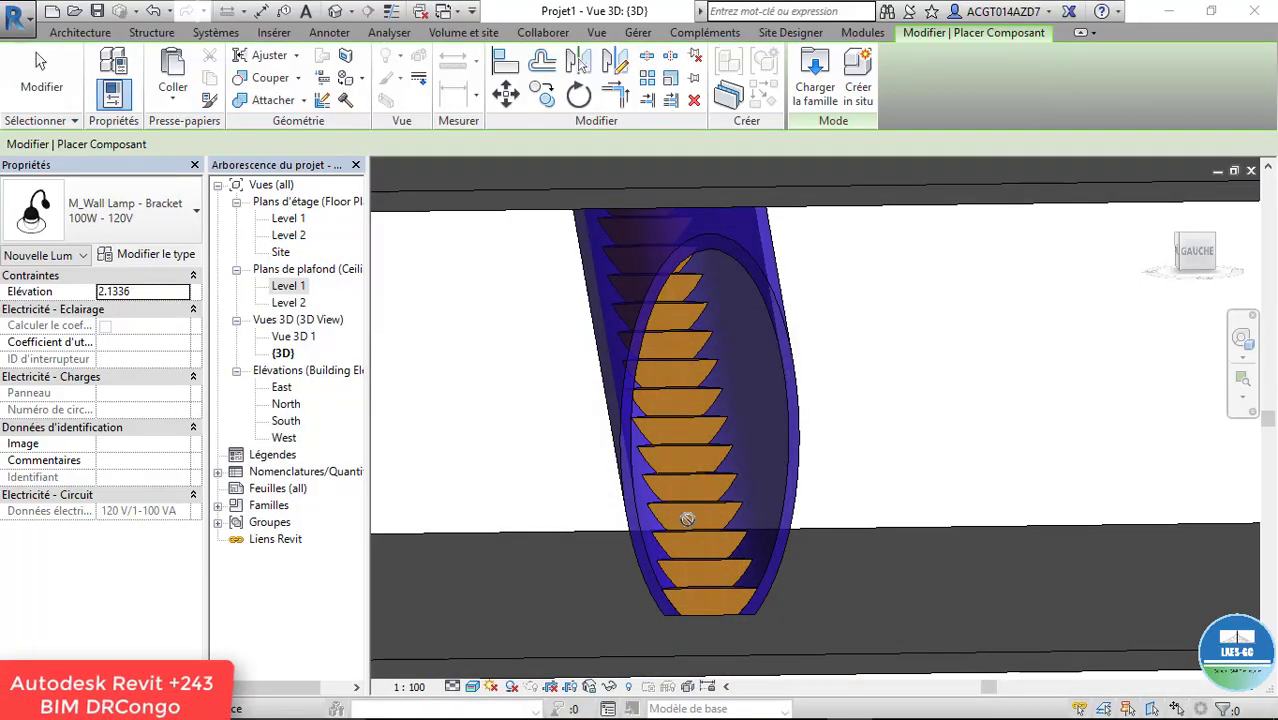
scroll(687, 519, "down", 1)
mouse_move(739, 483)
middle_mouse_down("shift")
mouse_move(727, 451)
mouse_move(698, 472)
middle_mouse_up("shift")
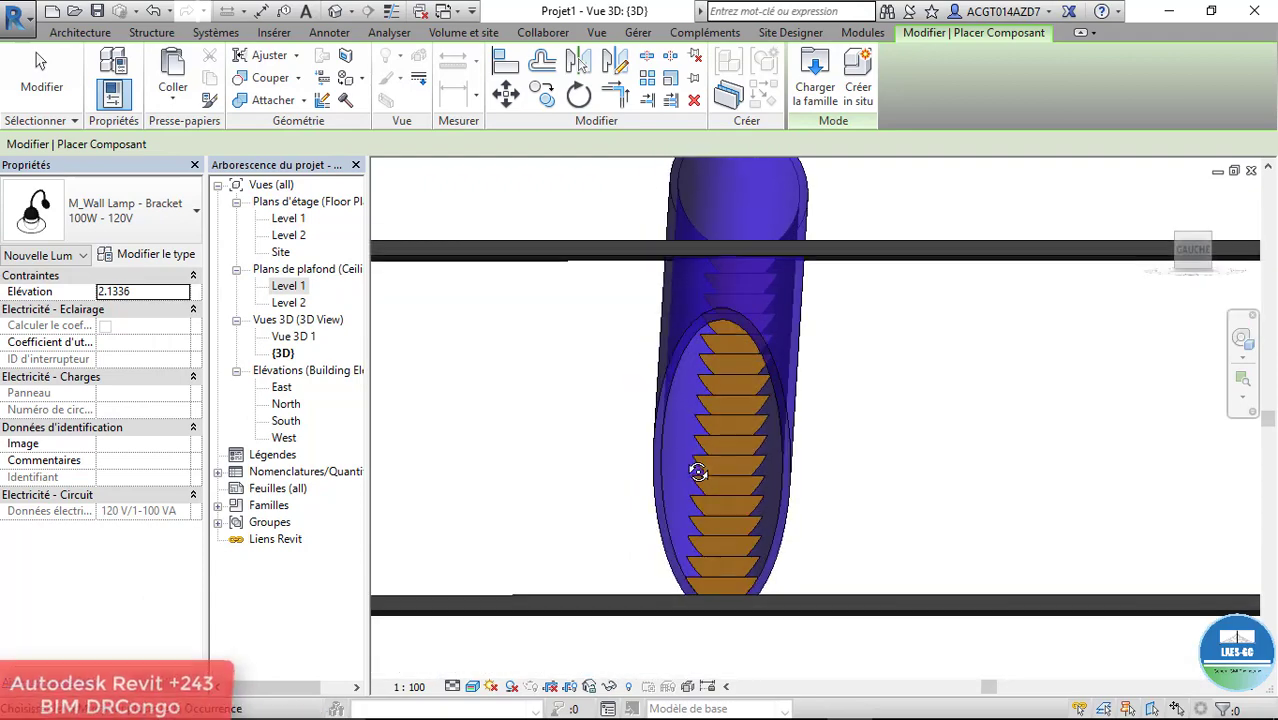